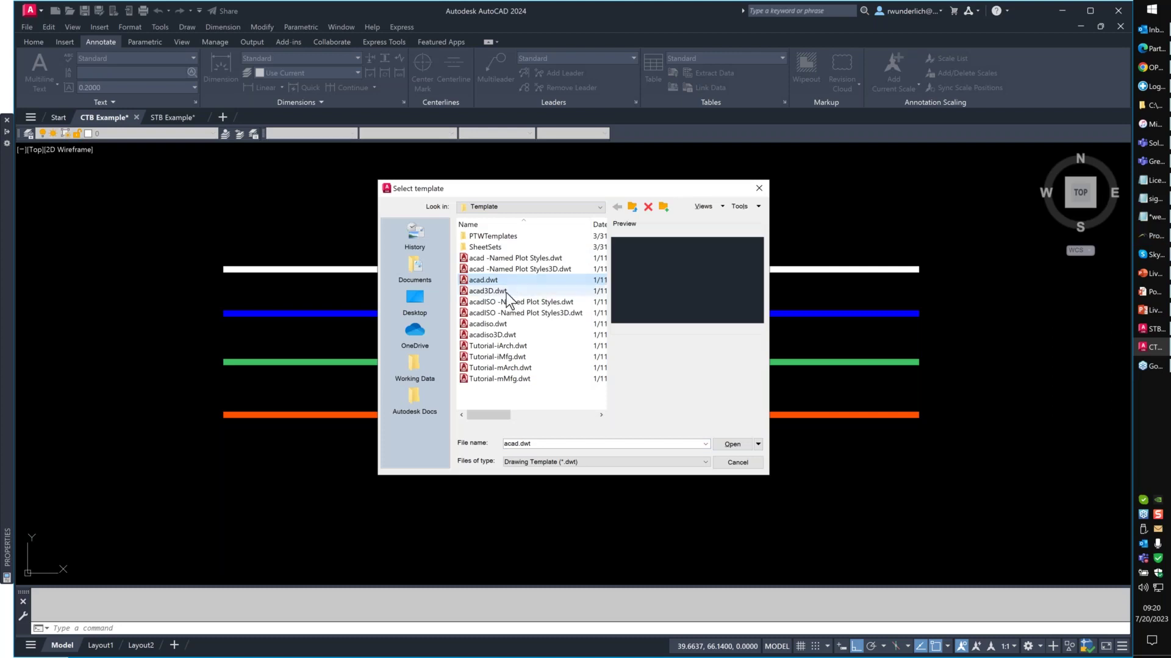
Look through the available drawing templates, including acad3D.dwt, acadiso3D.dwt and acad -Named Plot Styles.dwt, and leave the template selection without opening one.
click(512, 291)
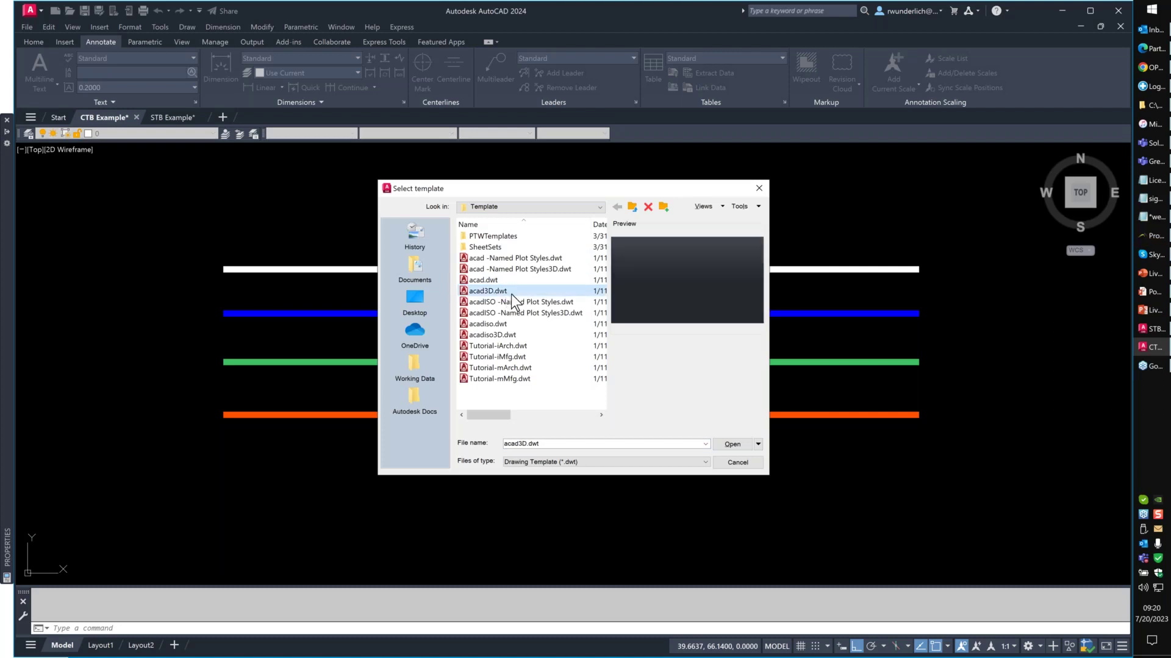
click(496, 334)
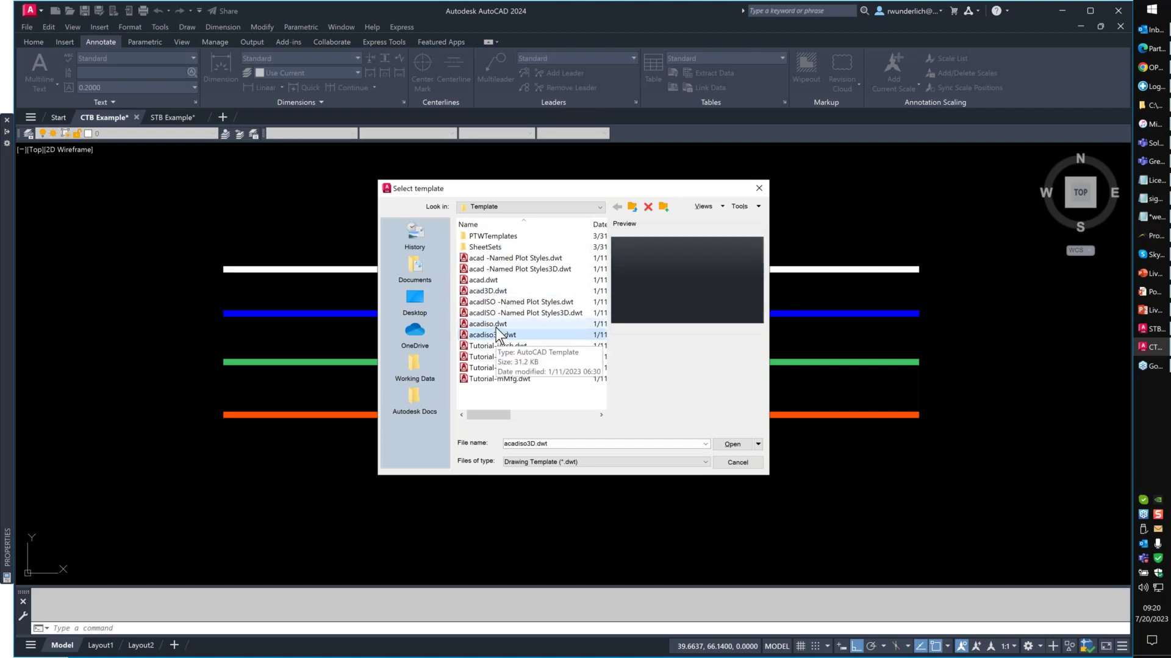
click(519, 258)
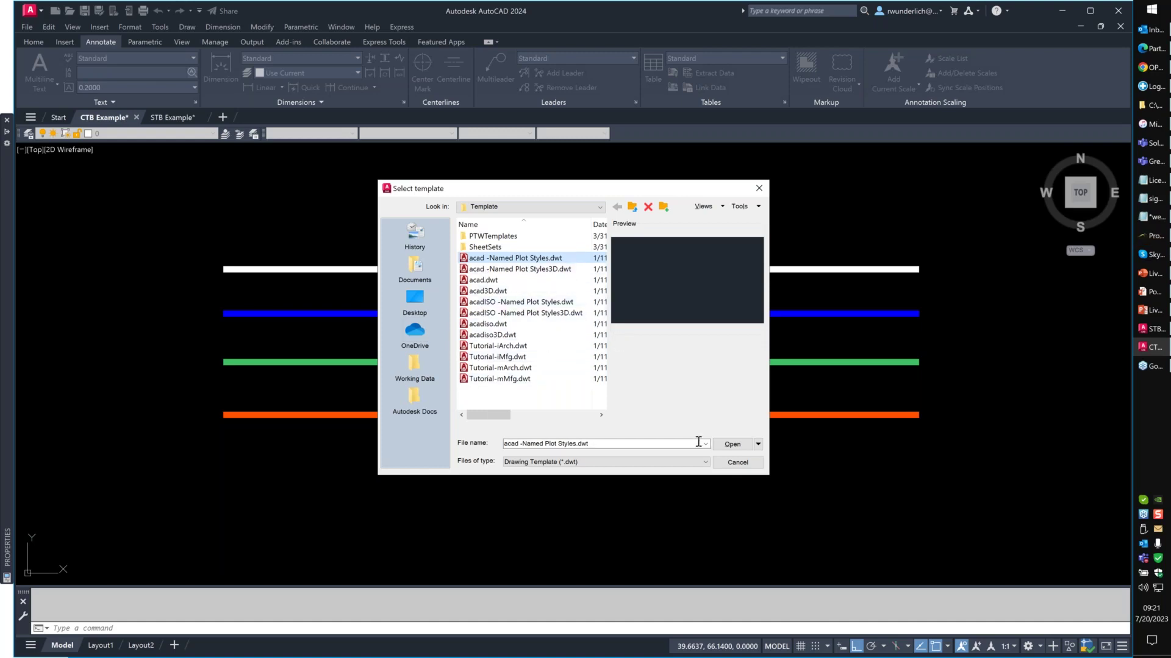
click(731, 459)
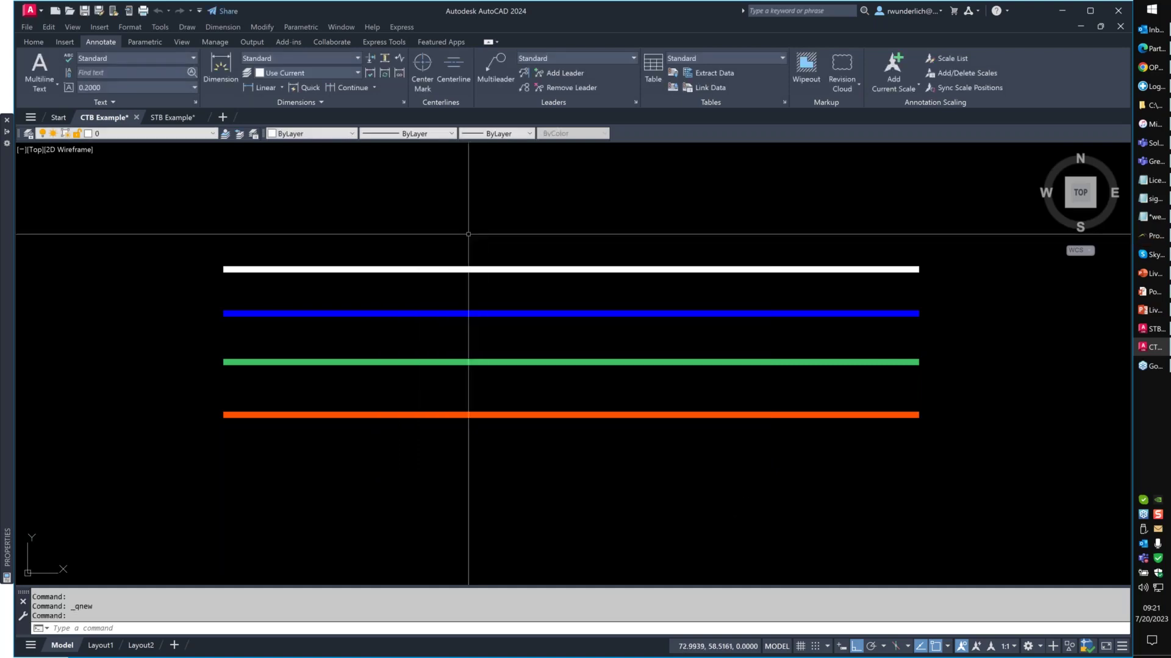
Check the color property of the white line and the blue line in the CTB Example drawing.
click(288, 213)
click(186, 444)
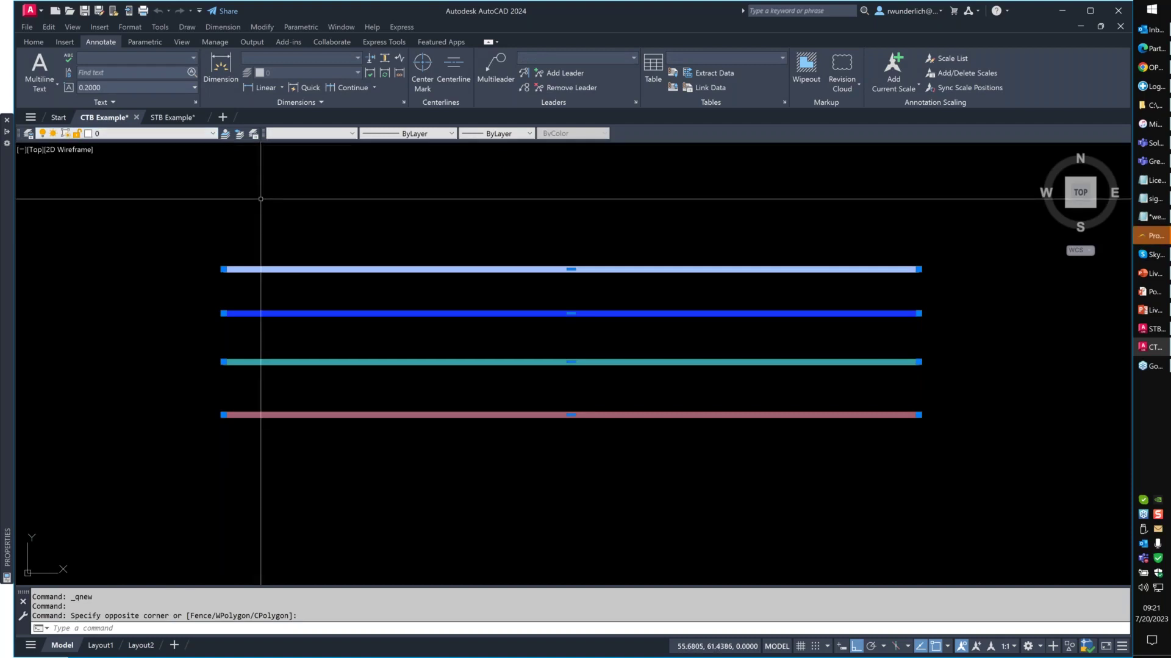
key(Escape)
key(Escape)
click(270, 239)
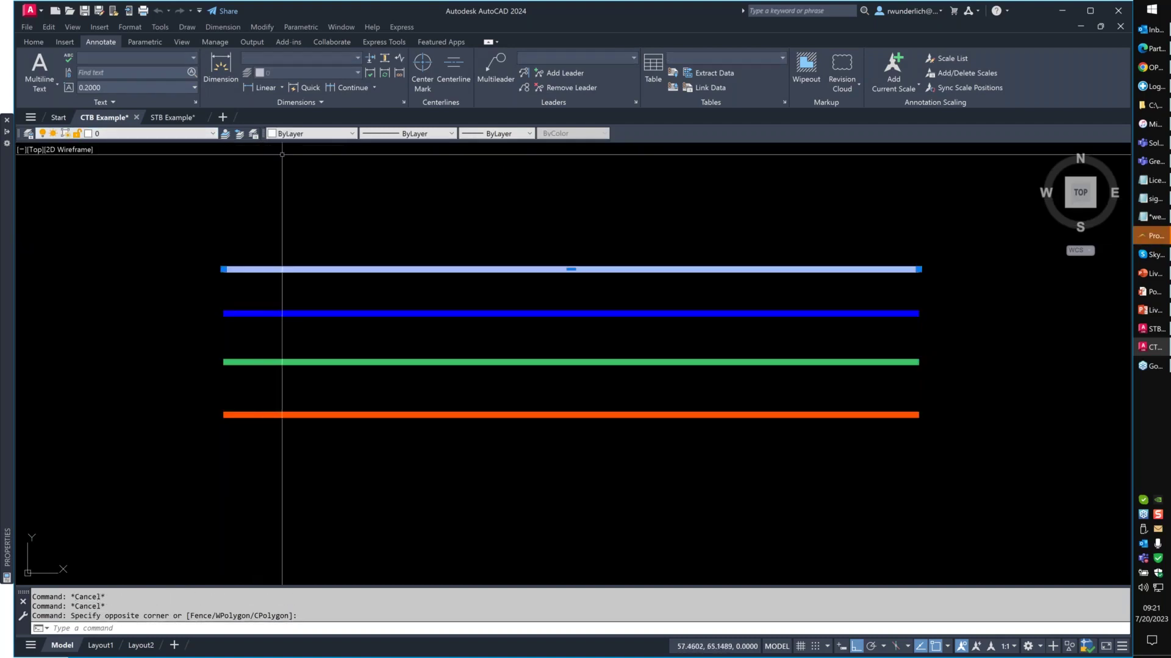
key(Escape)
click(271, 289)
click(238, 339)
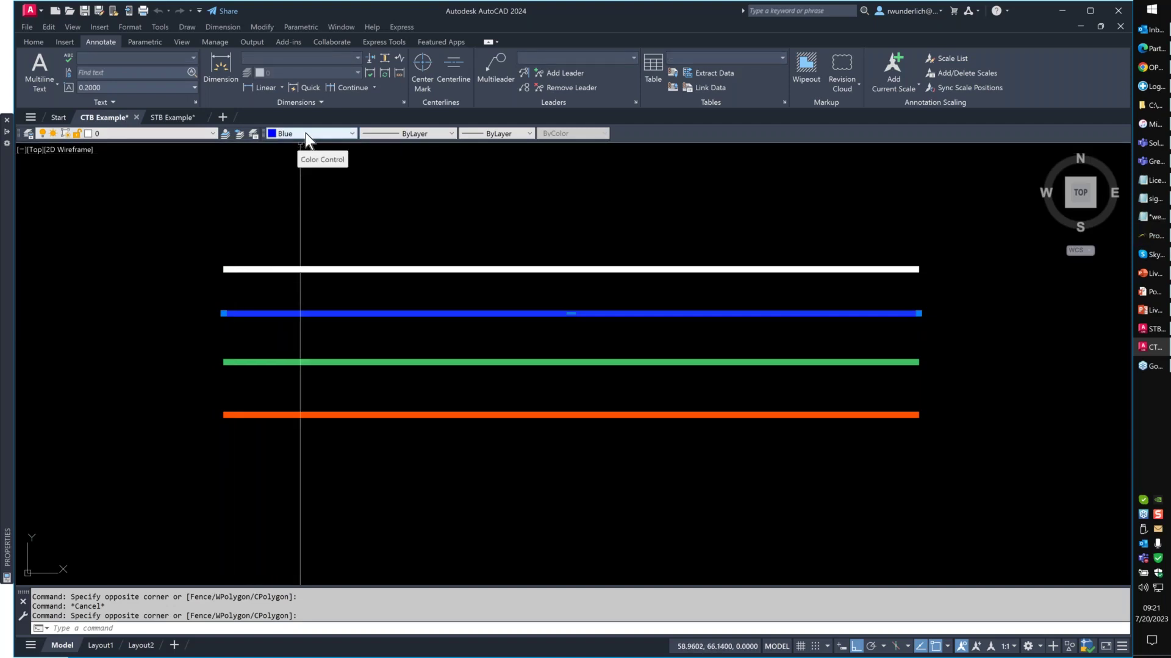
key(Escape)
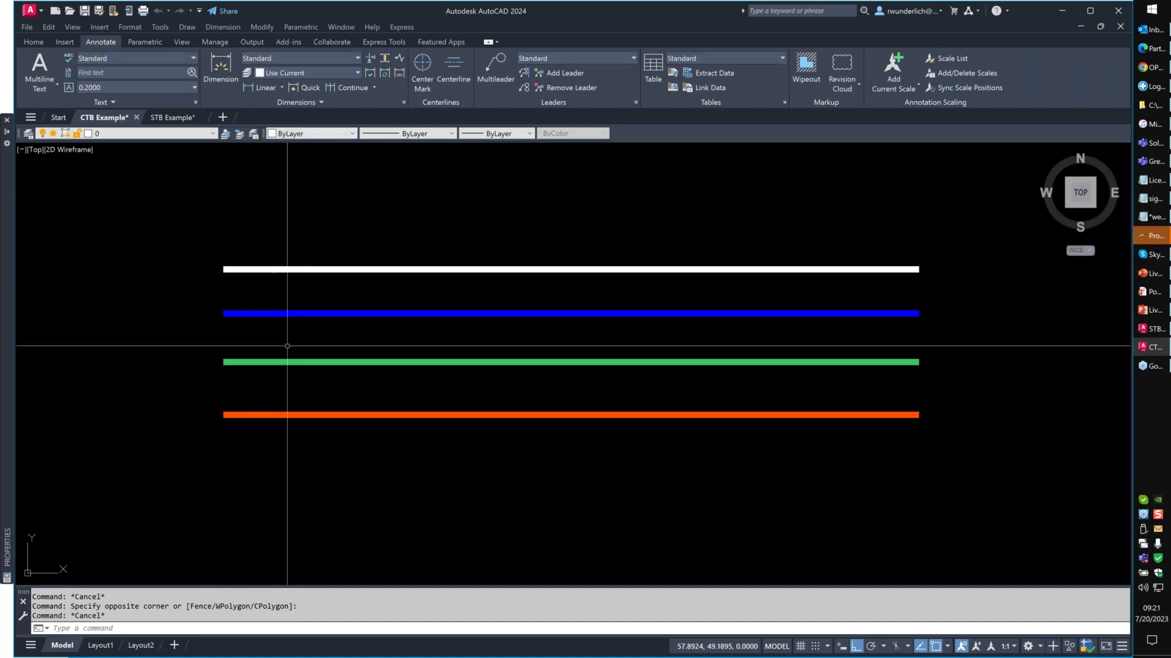
Check the color property of the green line and the orange line in the CTB Example drawing.
click(287, 347)
click(280, 376)
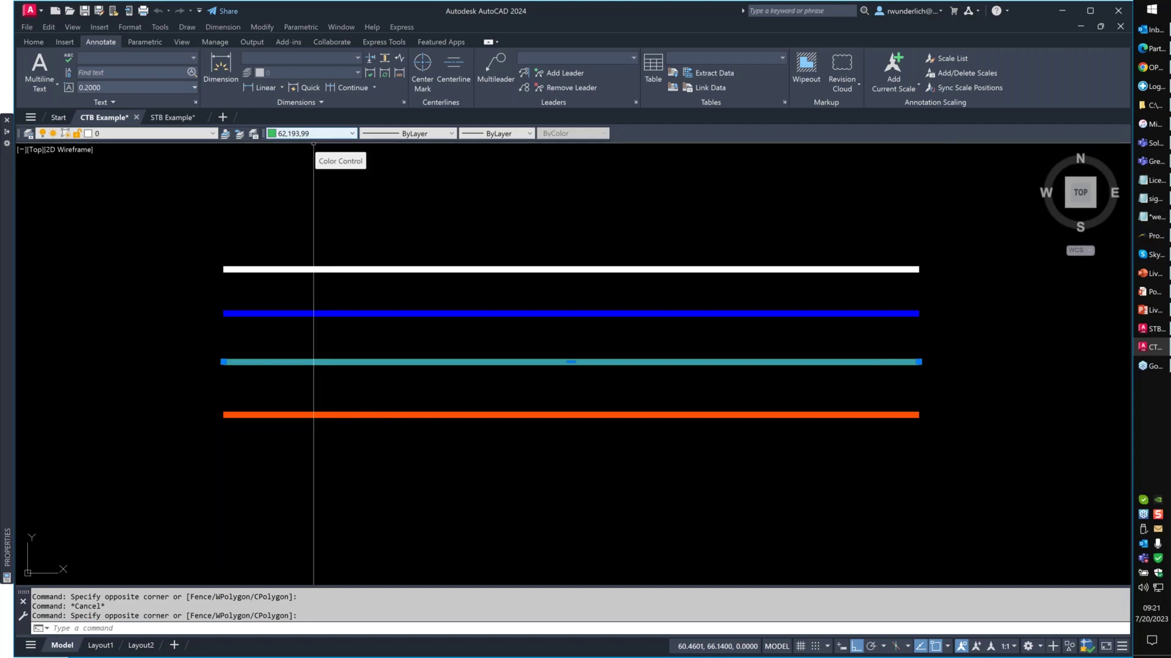
key(Escape)
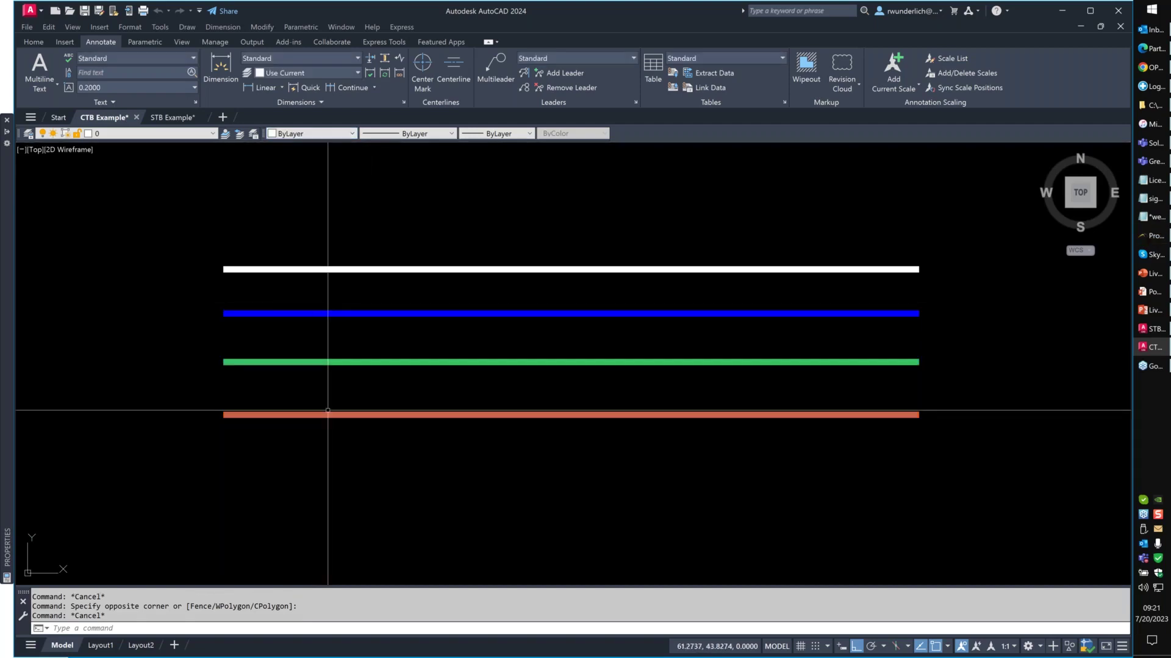
click(329, 413)
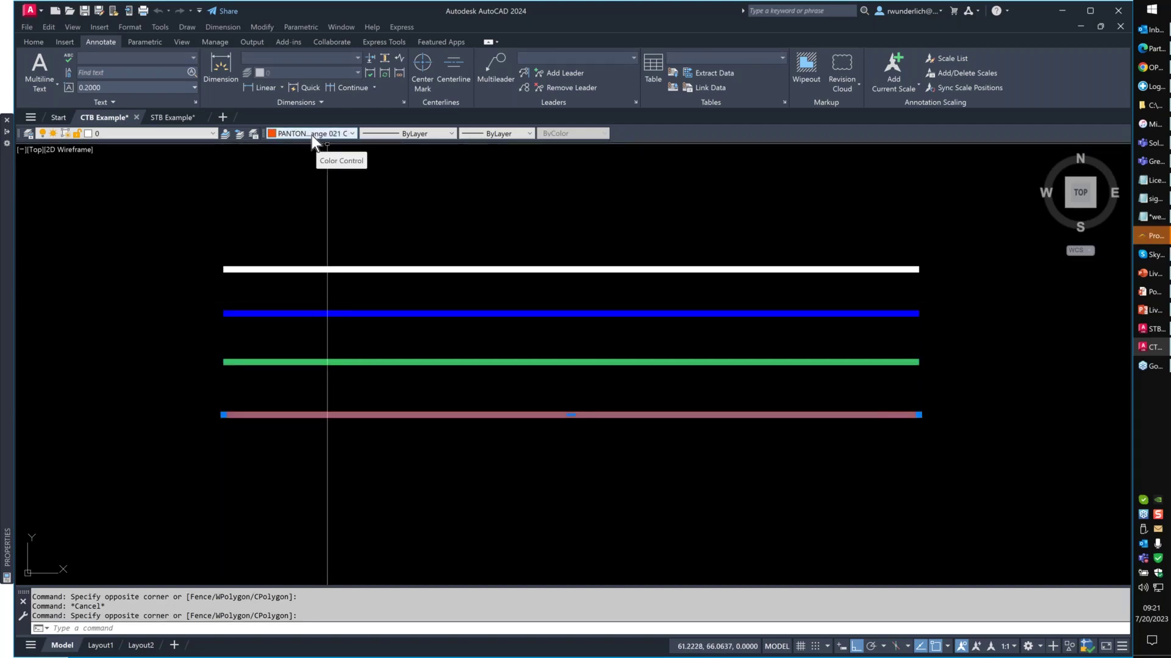
key(Escape)
Review the color books offered by the COLOR command and leave without choosing a color.
text(color)
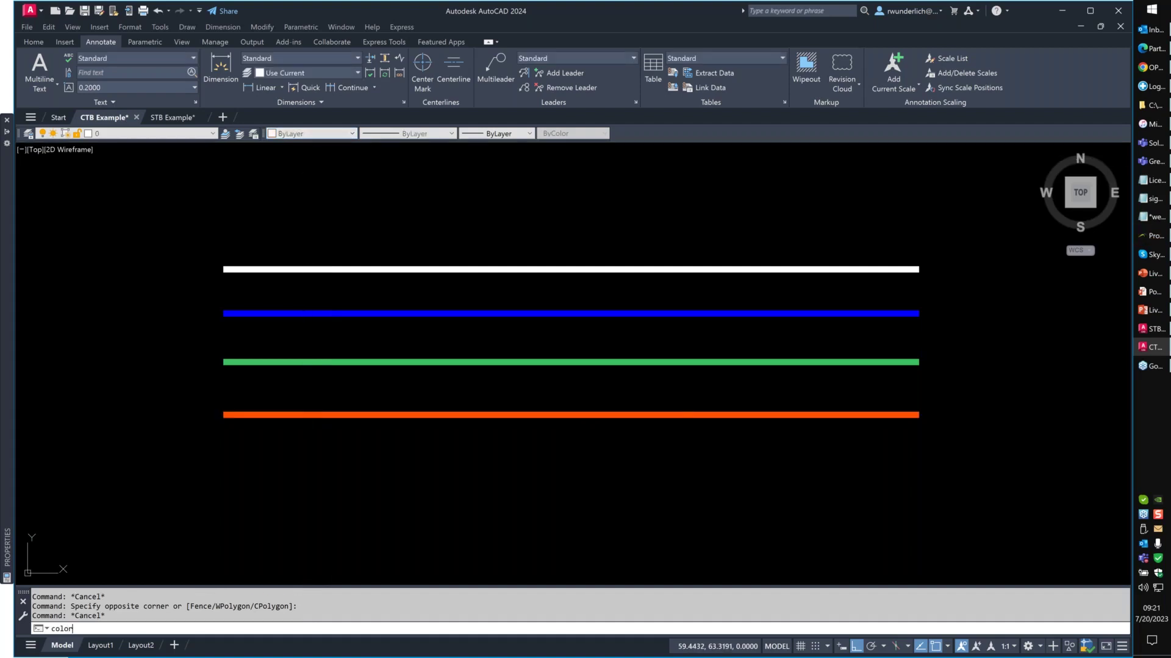
key(Return)
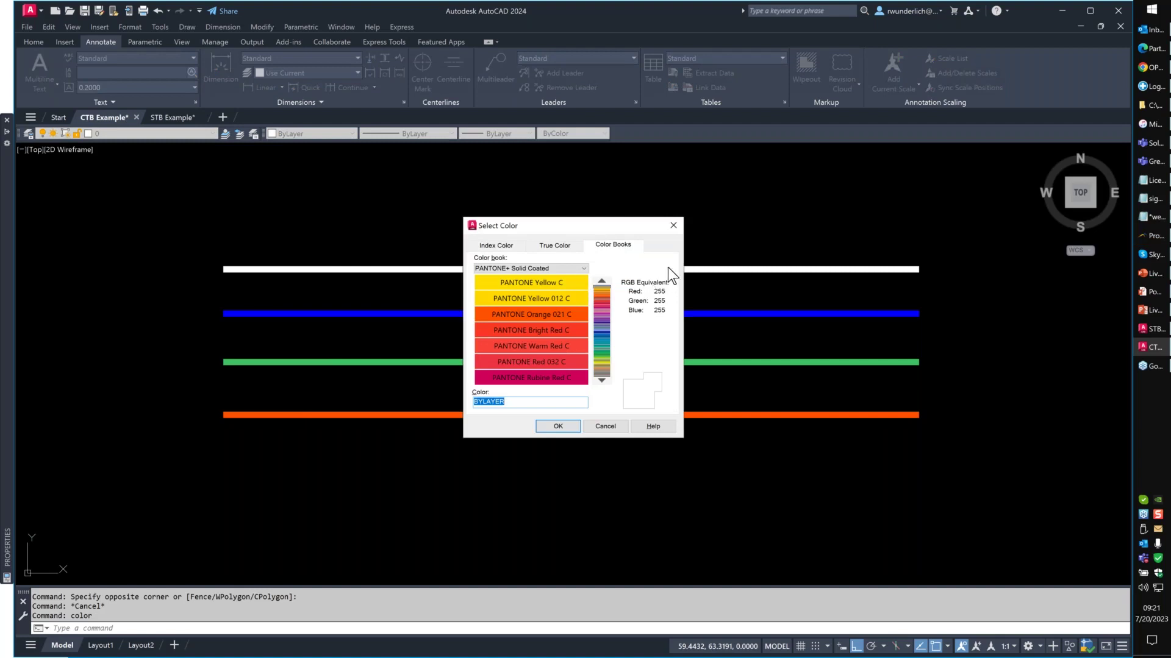
drag(612, 228, 515, 172)
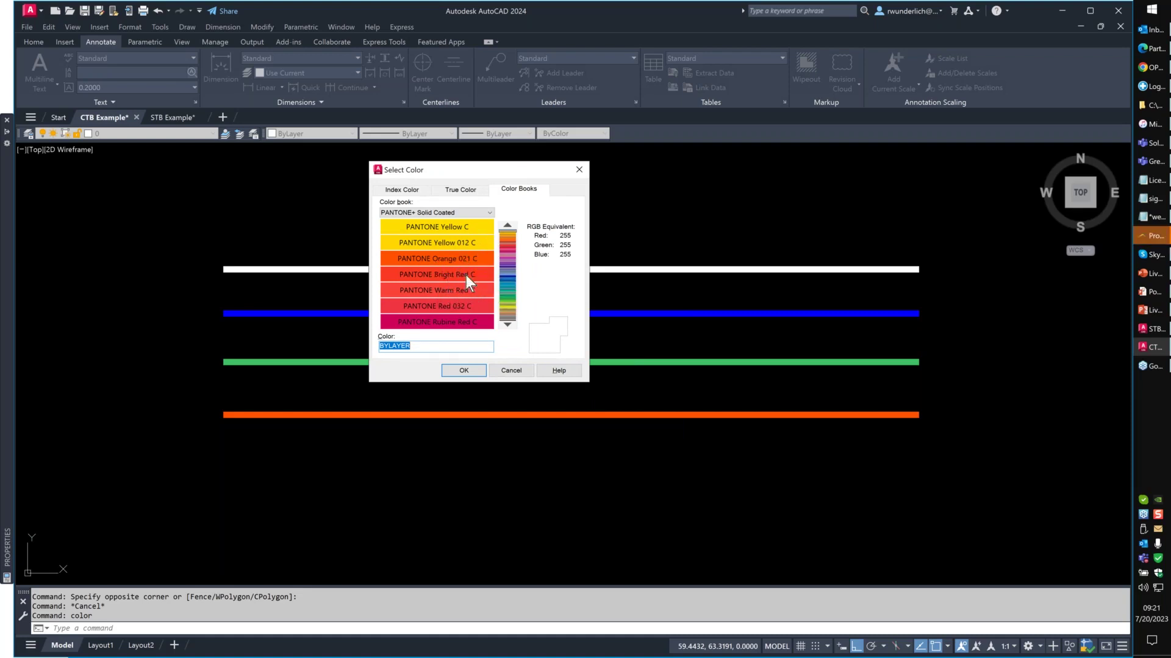
click(461, 212)
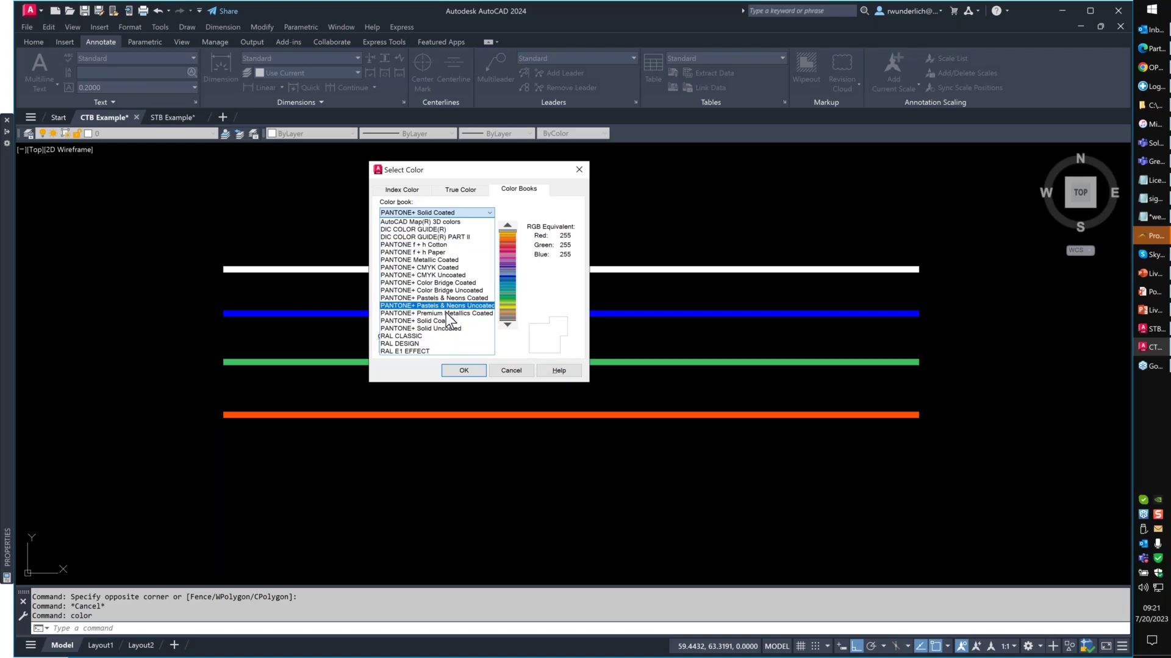
click(521, 369)
click(512, 372)
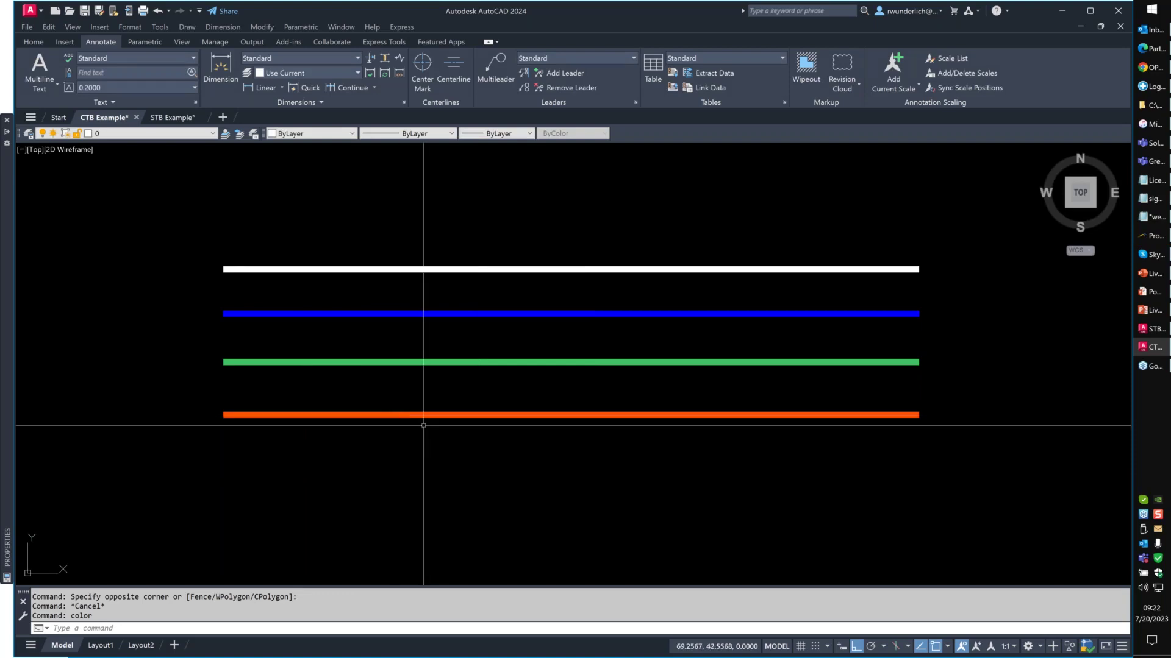
Examine the plot properties shared by all colors in the monochrome.ctb plot style table, starting from the plot settings, without saving changes.
key(ctrl+p)
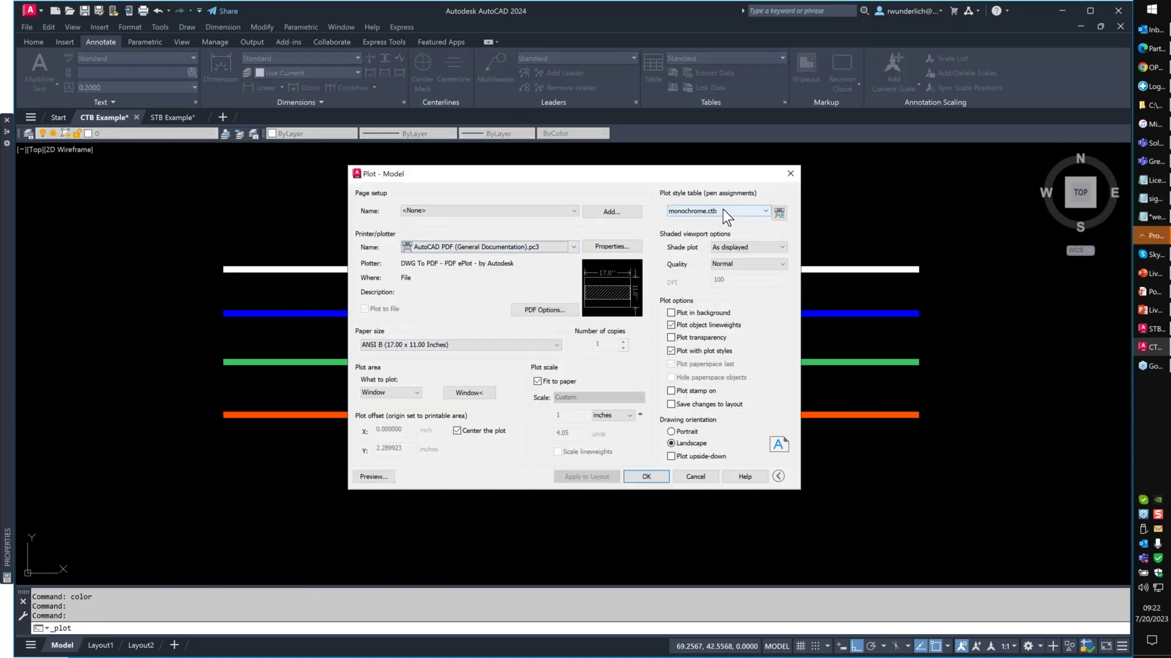
click(779, 212)
scroll(542, 324, down, 20)
shift+click(467, 340)
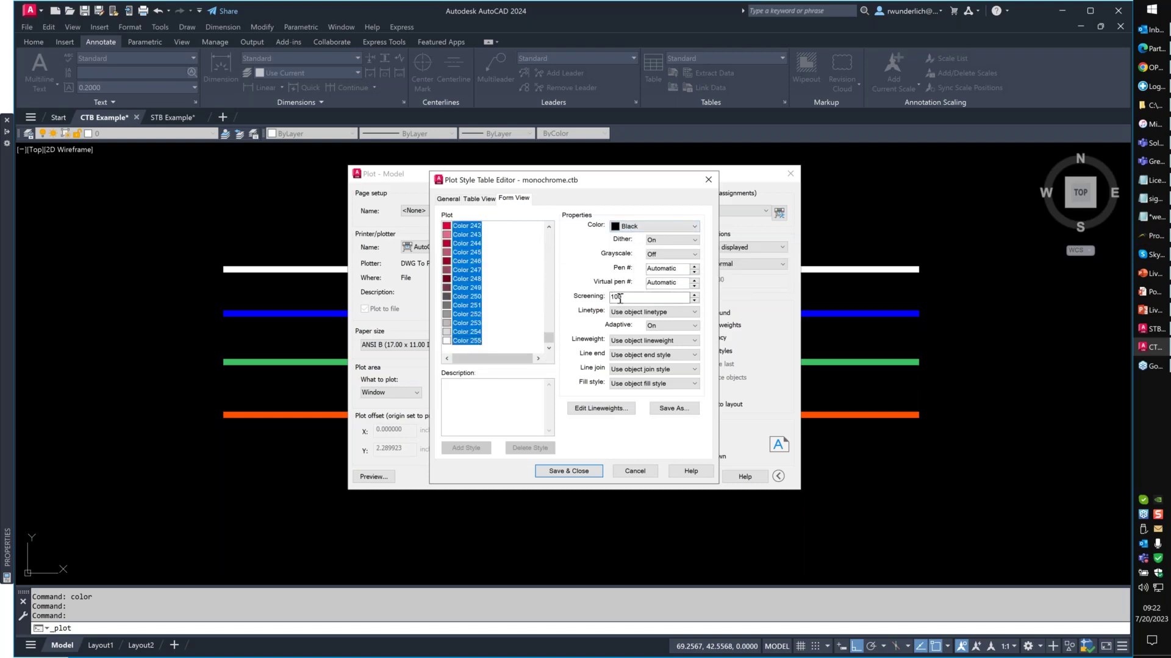
click(632, 472)
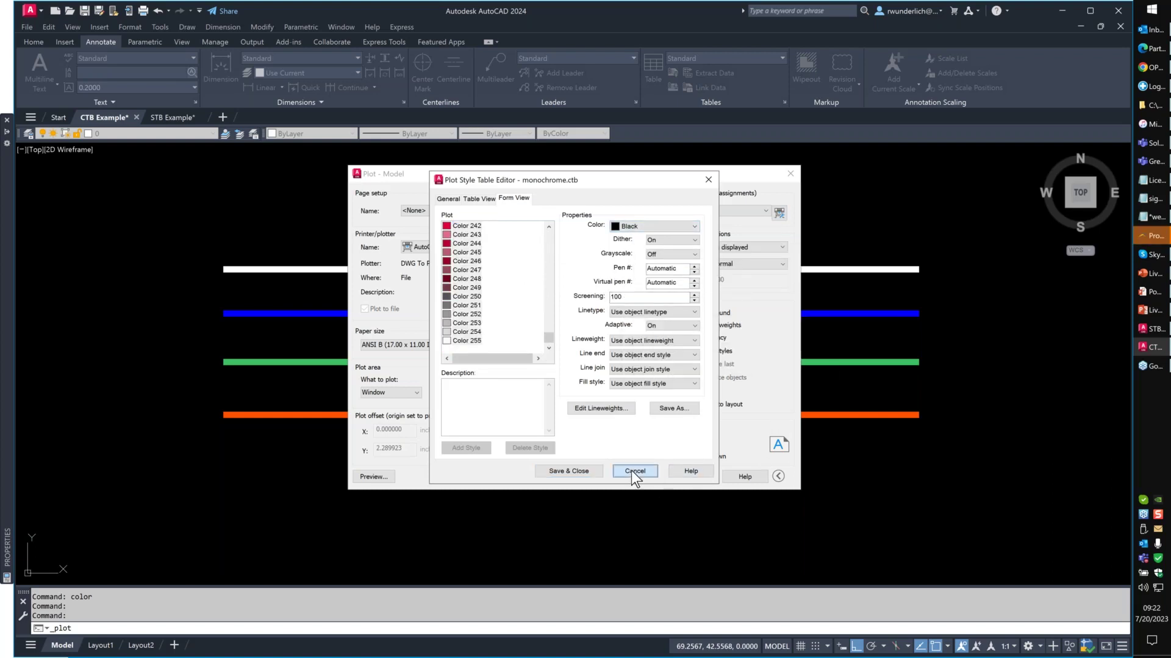
Preview the CTB Example plot with monochrome.ctb, then leave the preview and the plot settings without plotting.
click(379, 478)
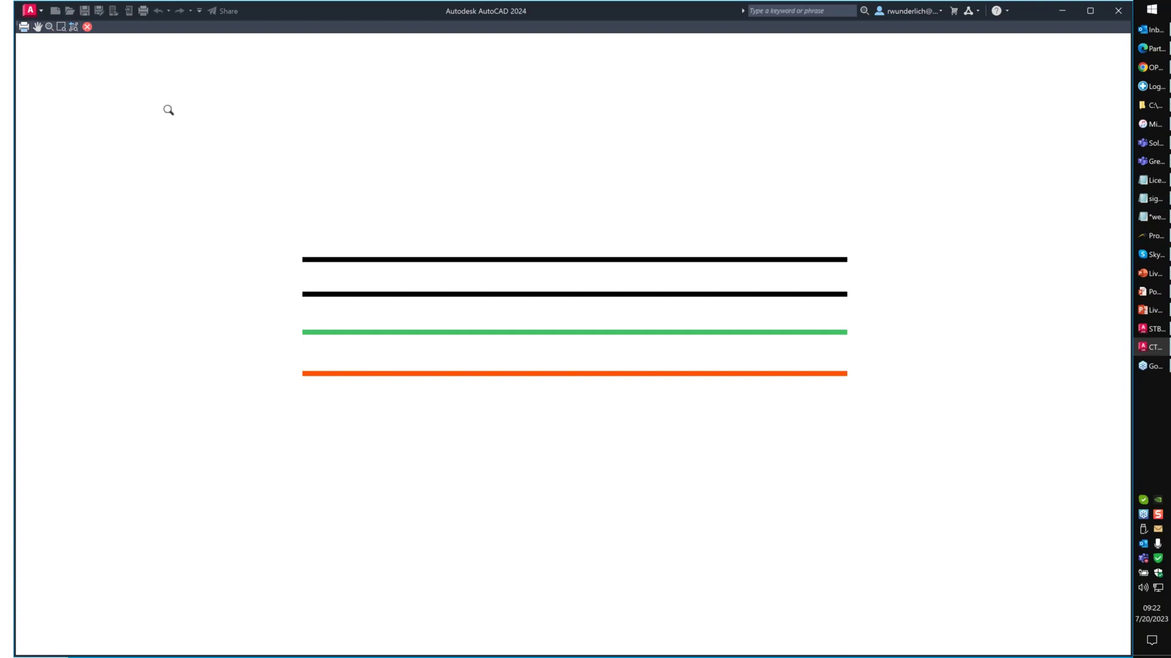
click(89, 28)
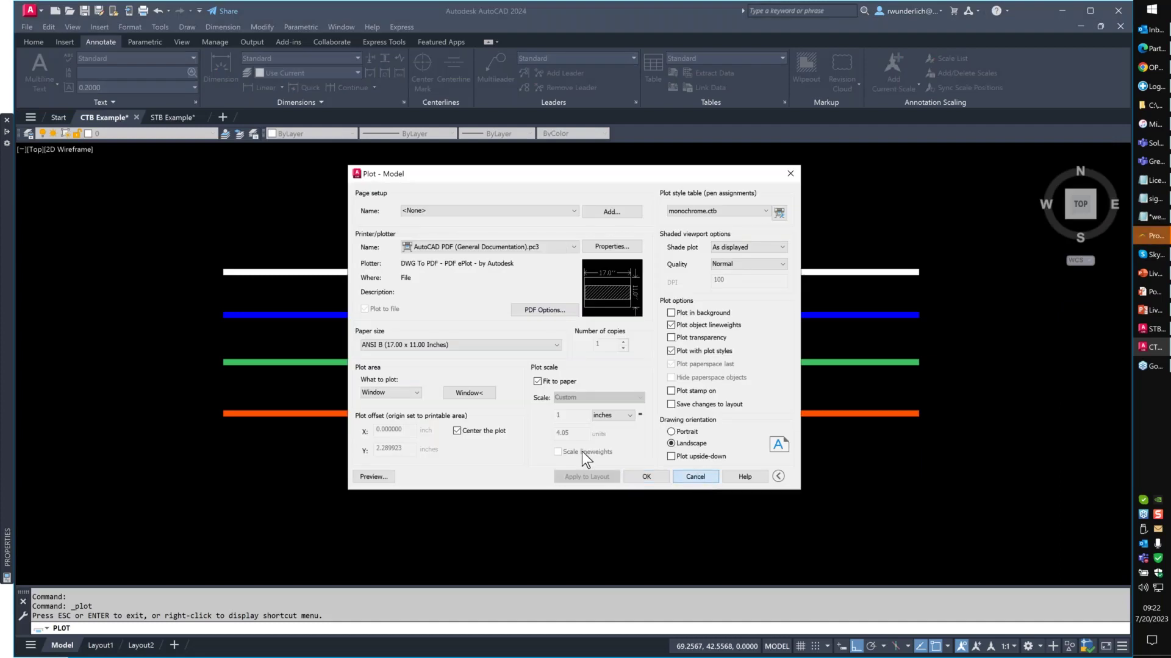
key(Escape)
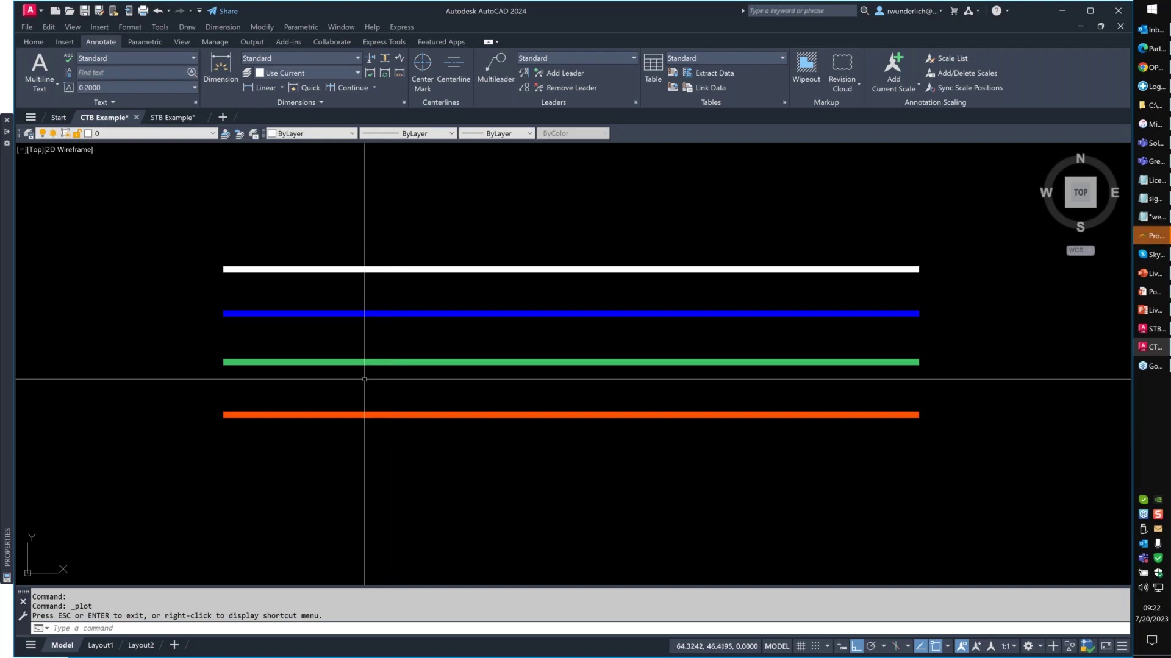
Switch to the STB Example drawing and check the color properties of its white, blue, green and orange lines.
click(167, 118)
click(366, 244)
click(328, 262)
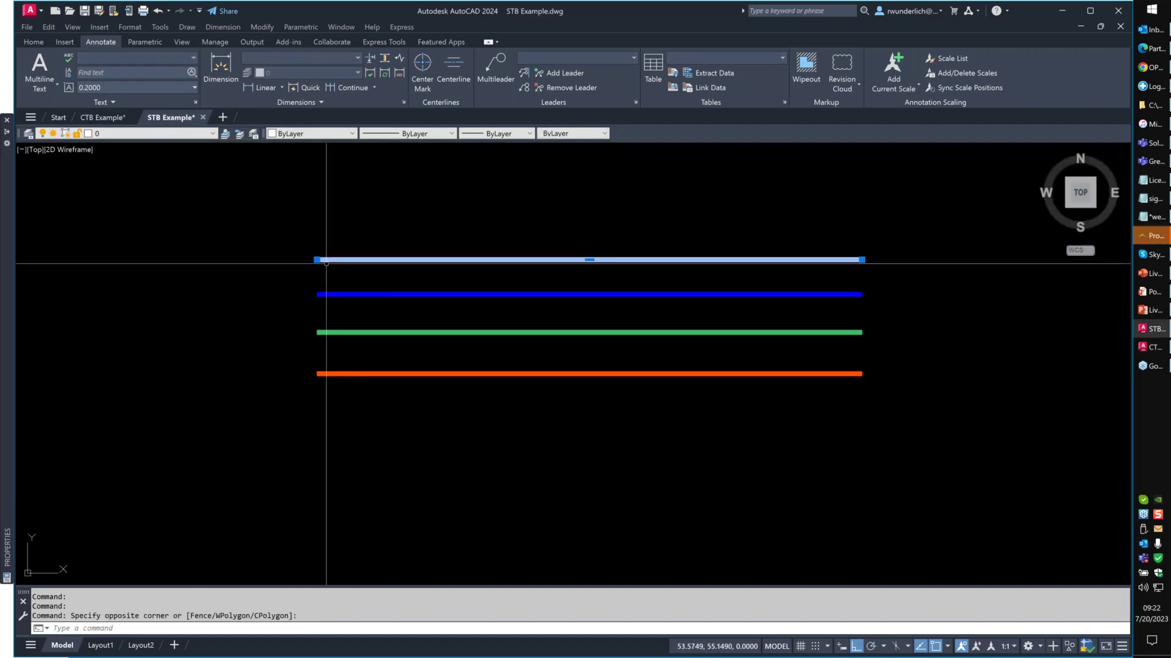
key(Escape)
click(351, 285)
click(329, 302)
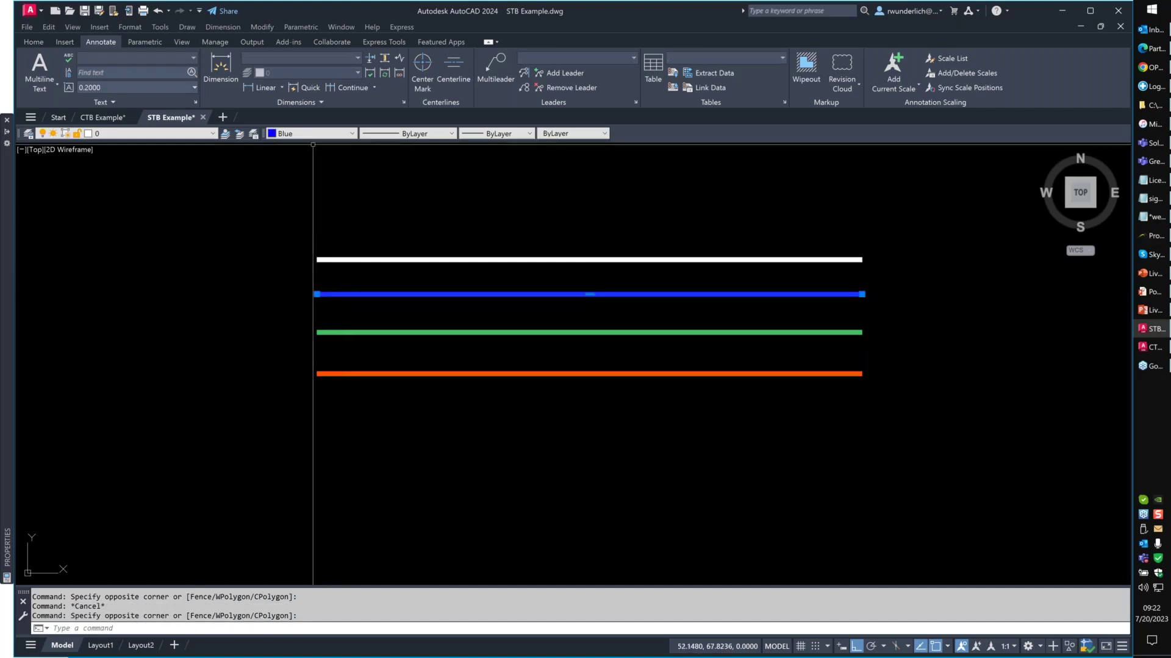
key(Escape)
click(364, 332)
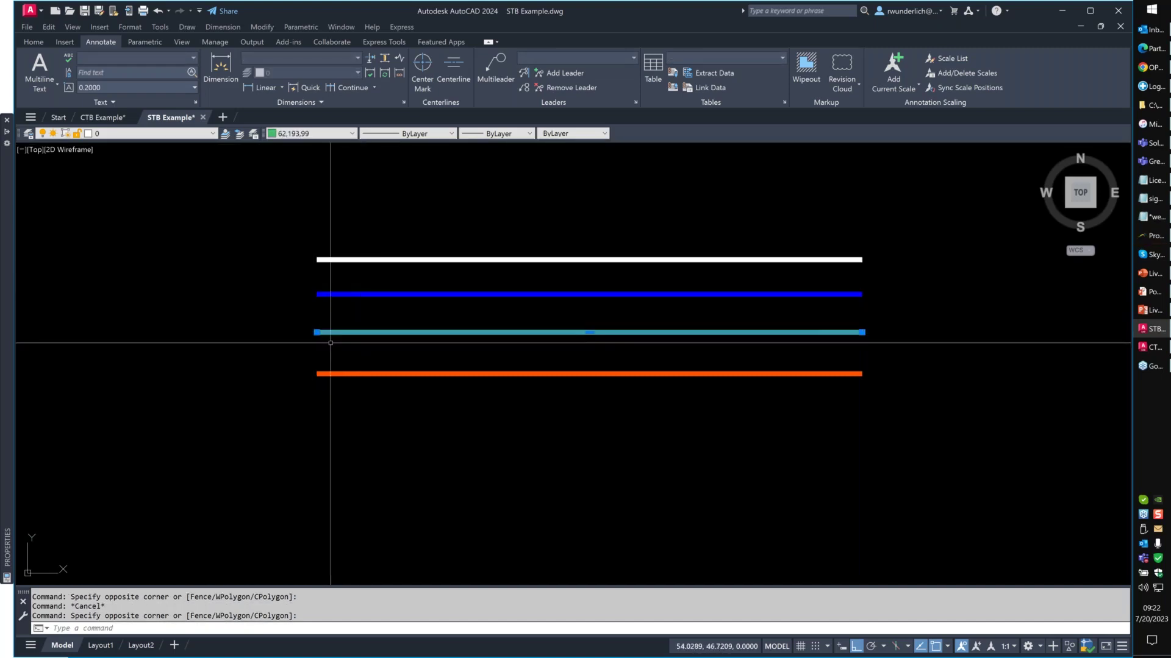
click(326, 253)
key(Escape)
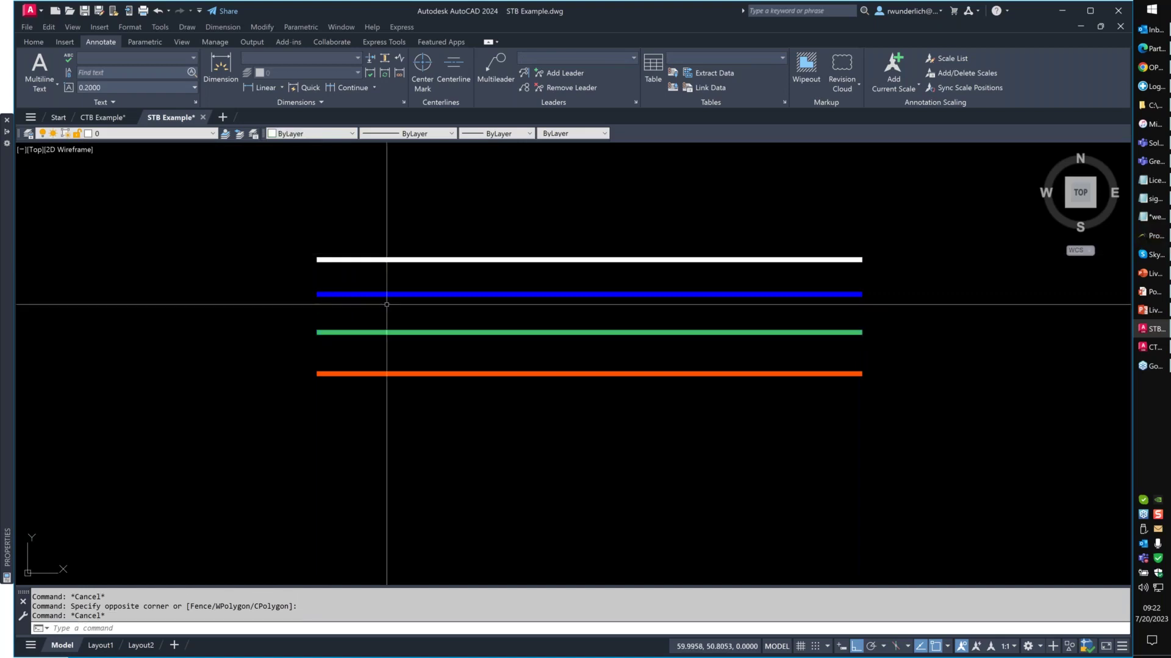
click(396, 367)
key(Escape)
Show the layer properties and compare layer 0's plot style setting between the STB Example and CTB Example drawings.
text(layer)
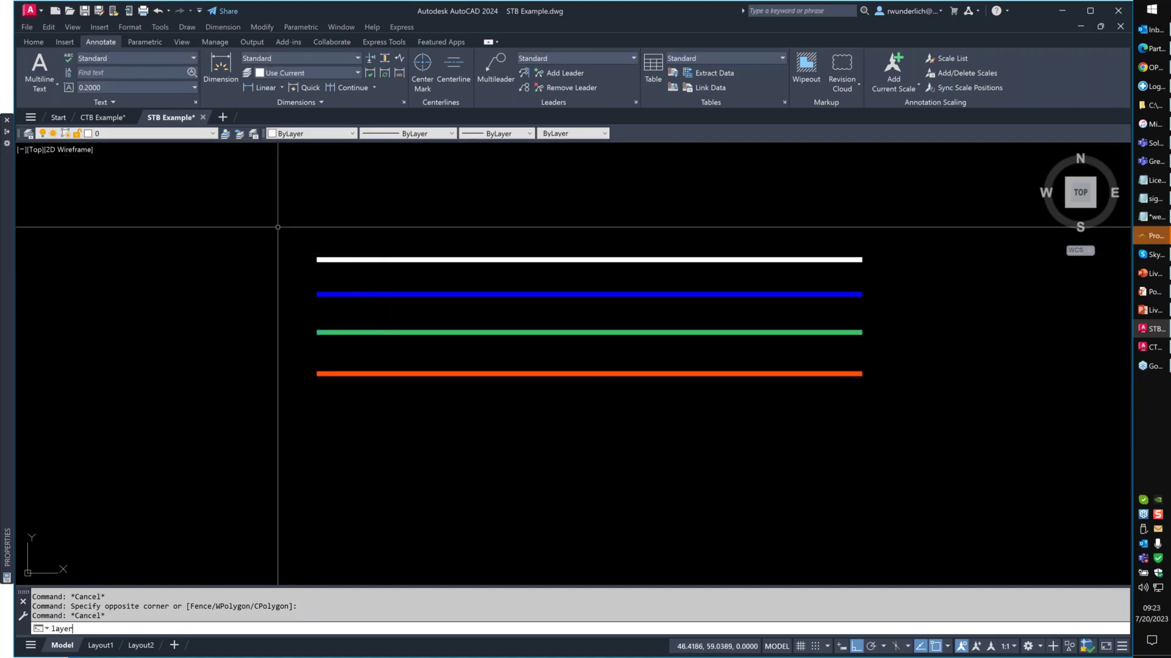
key(Return)
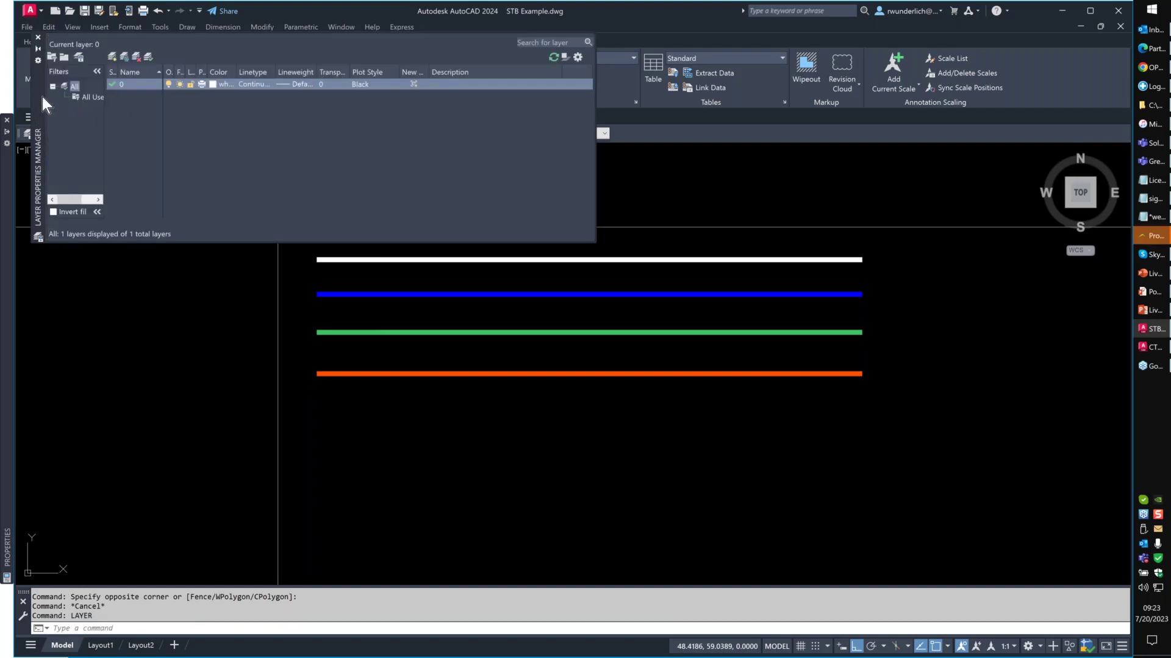
mouse_move(41, 96)
mouse_down()
mouse_move(89, 173)
mouse_move(138, 218)
mouse_up()
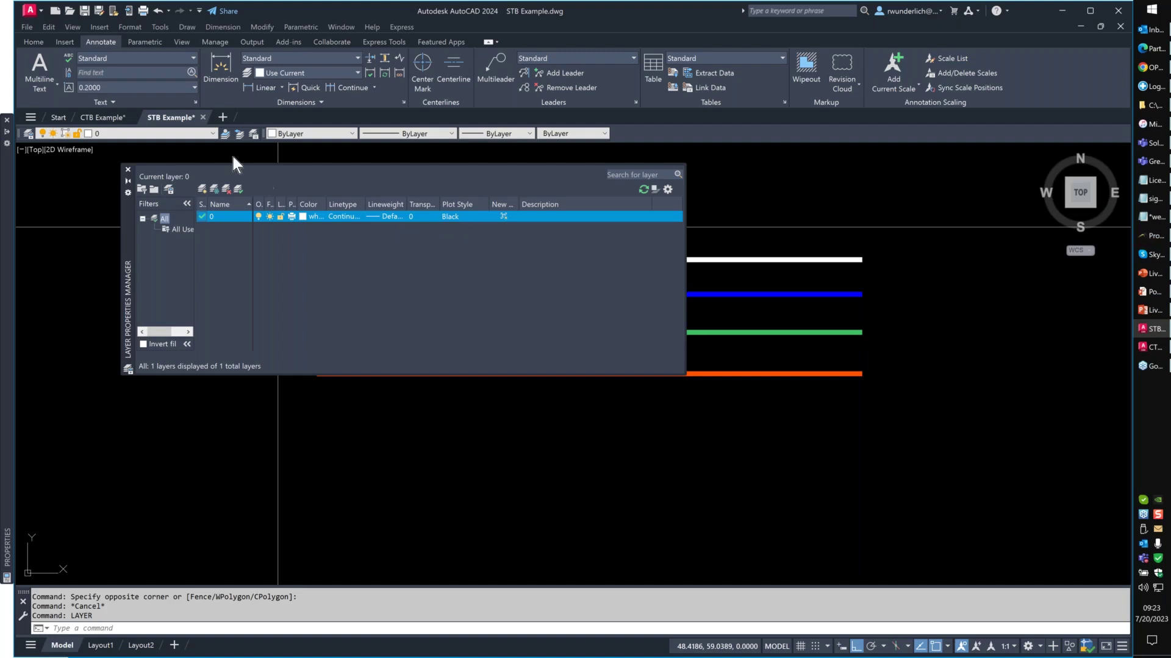
click(107, 113)
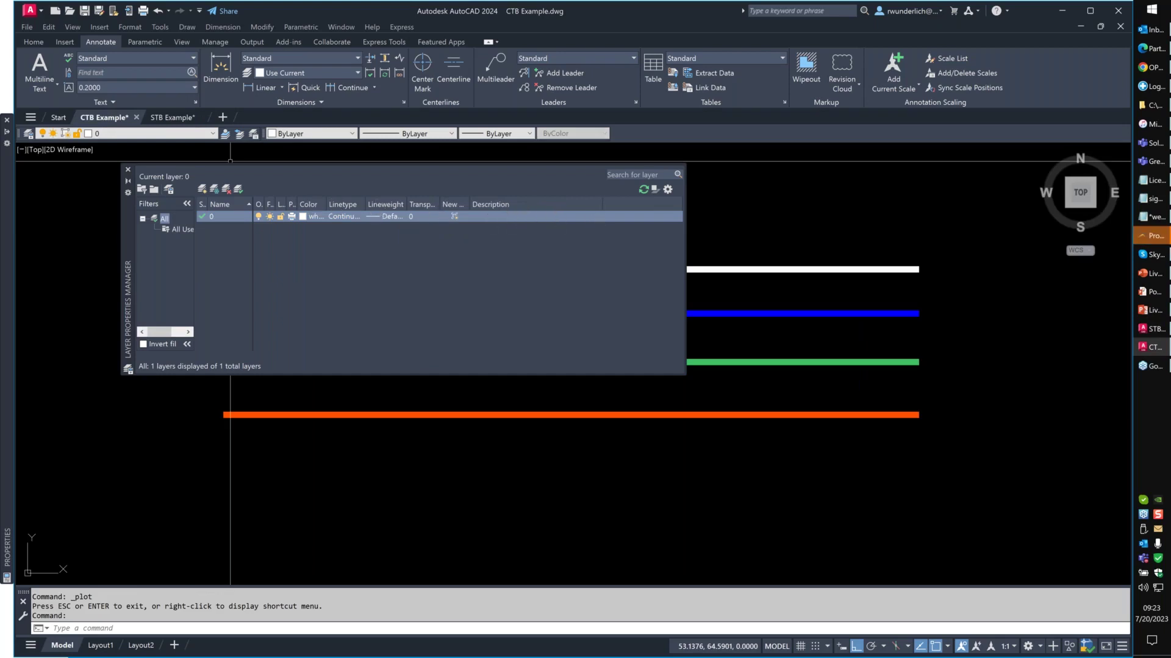
click(177, 117)
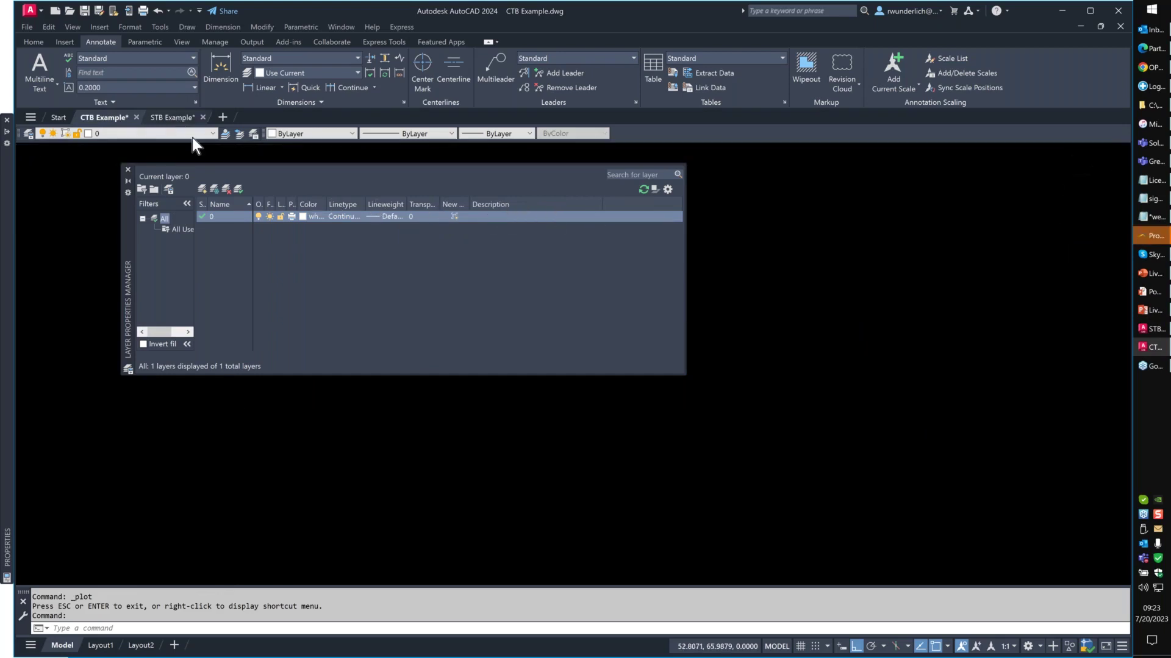
Review the plot styles and plot style tables available for layer 0 in STB Example, and cancel without changing the assignment.
click(477, 218)
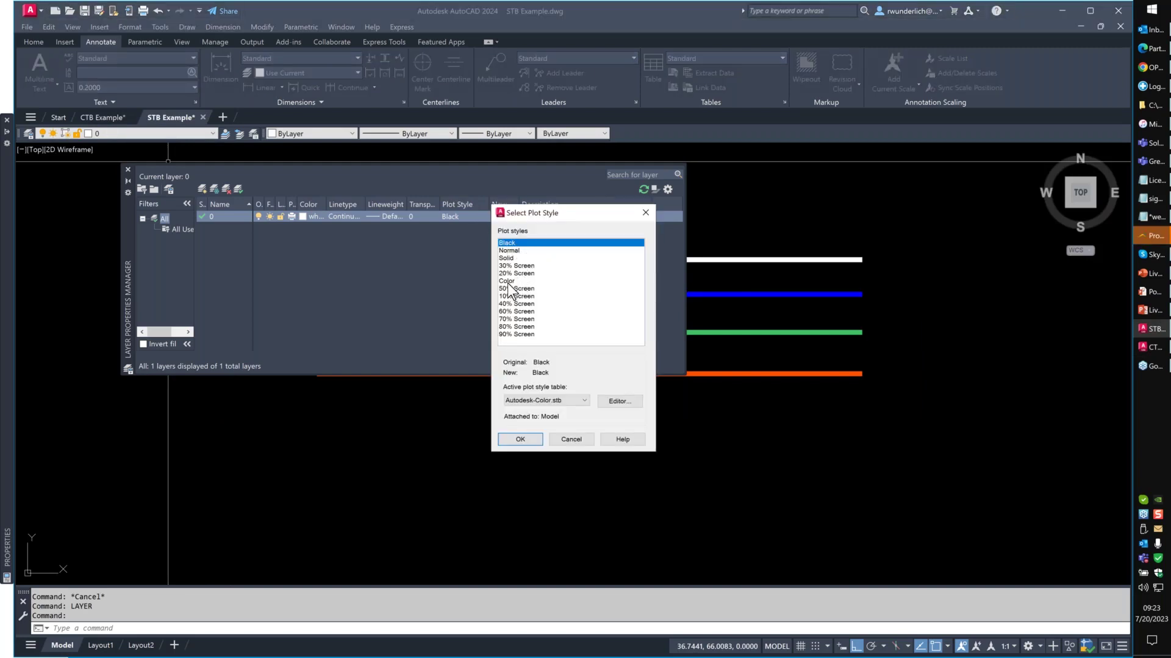
click(584, 401)
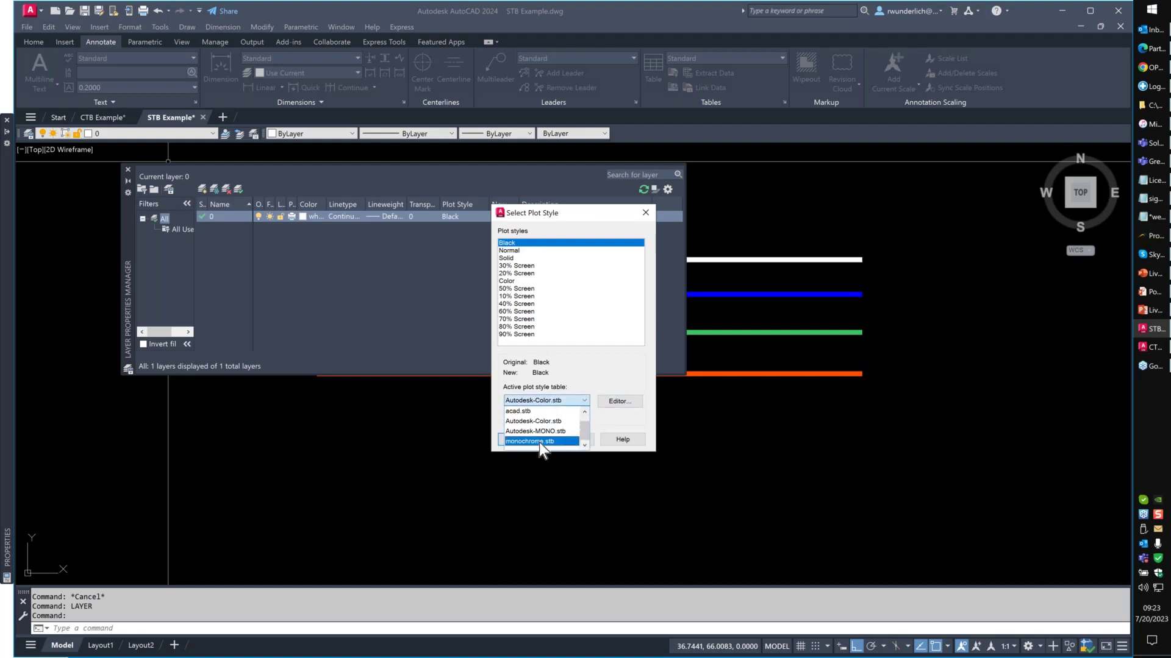
click(573, 359)
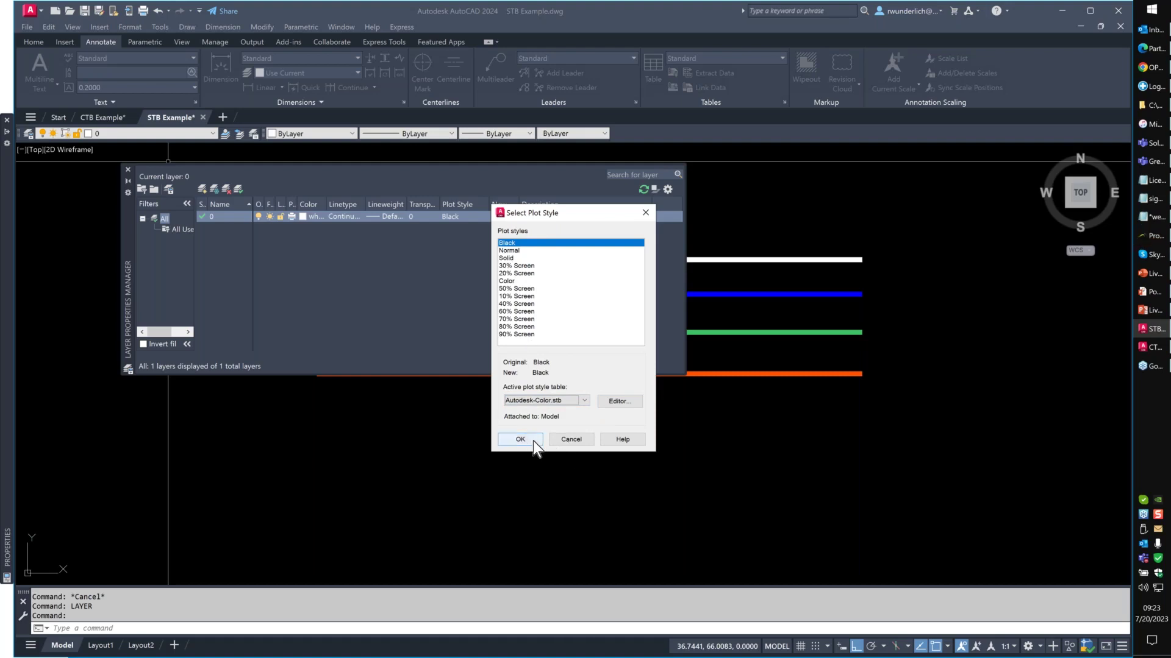
click(556, 439)
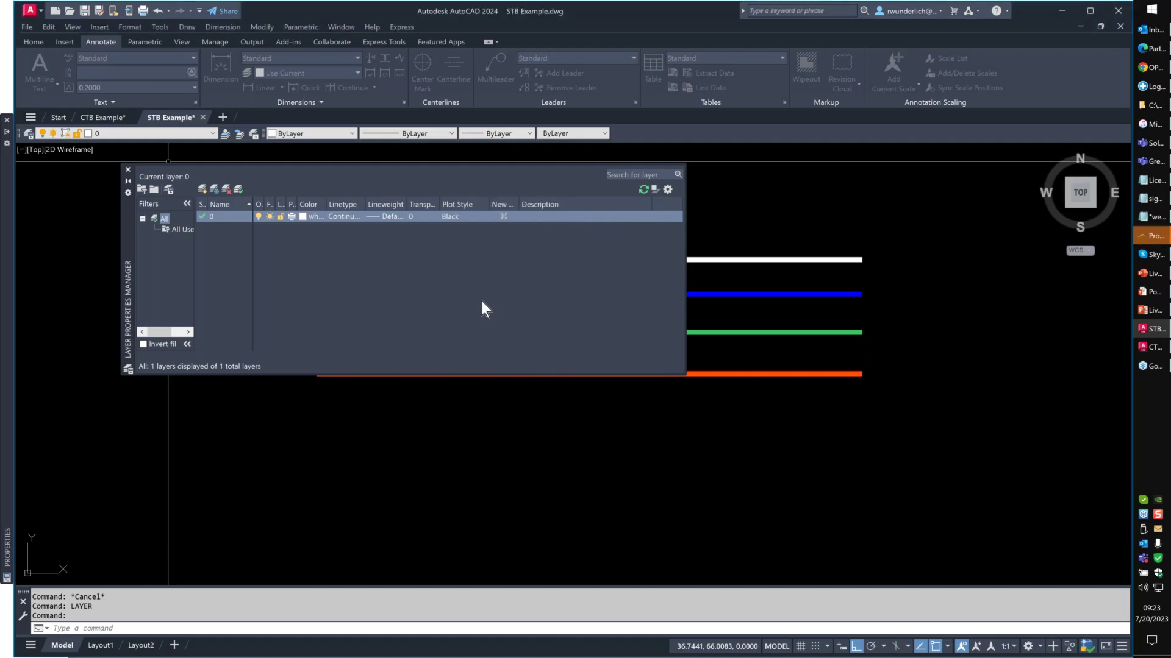
Close the layer properties and preview the STB Example model plot with Autodesk-Color.stb, leaving the plot settings without plotting.
click(127, 170)
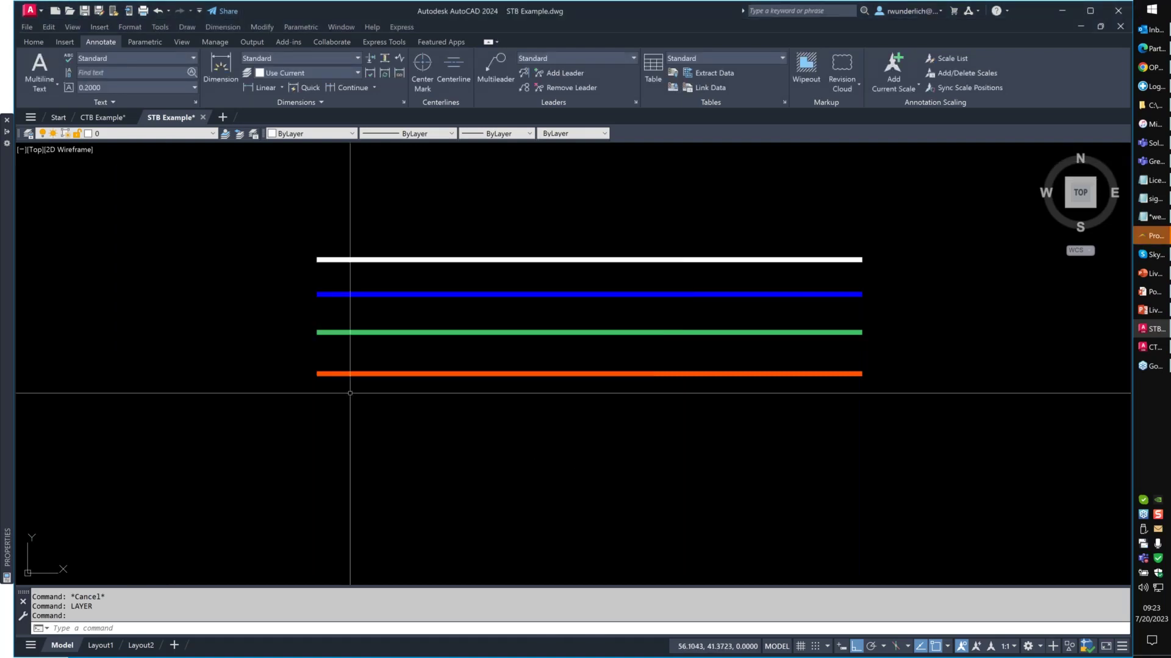
key(ctrl+p)
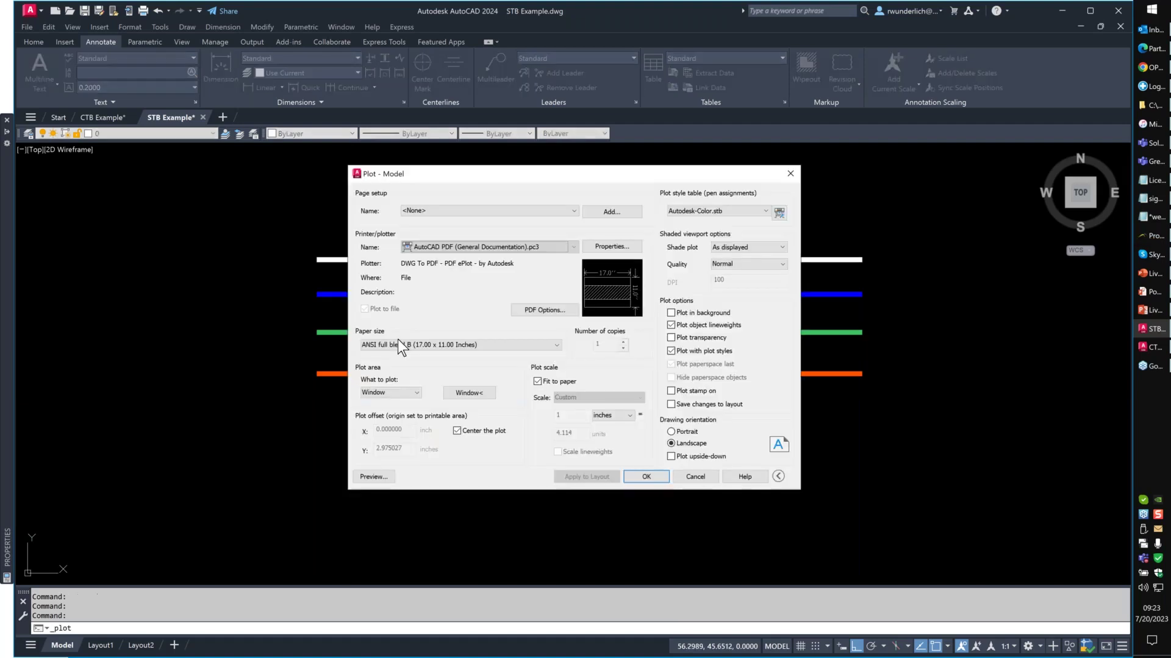
key(Return)
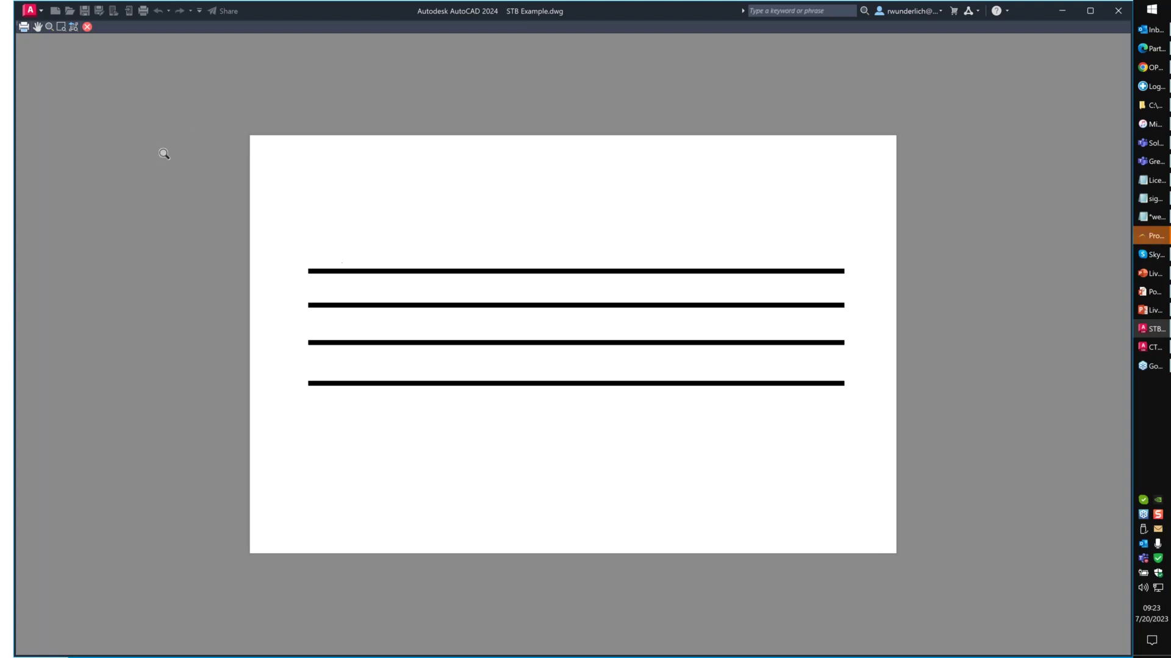
click(88, 27)
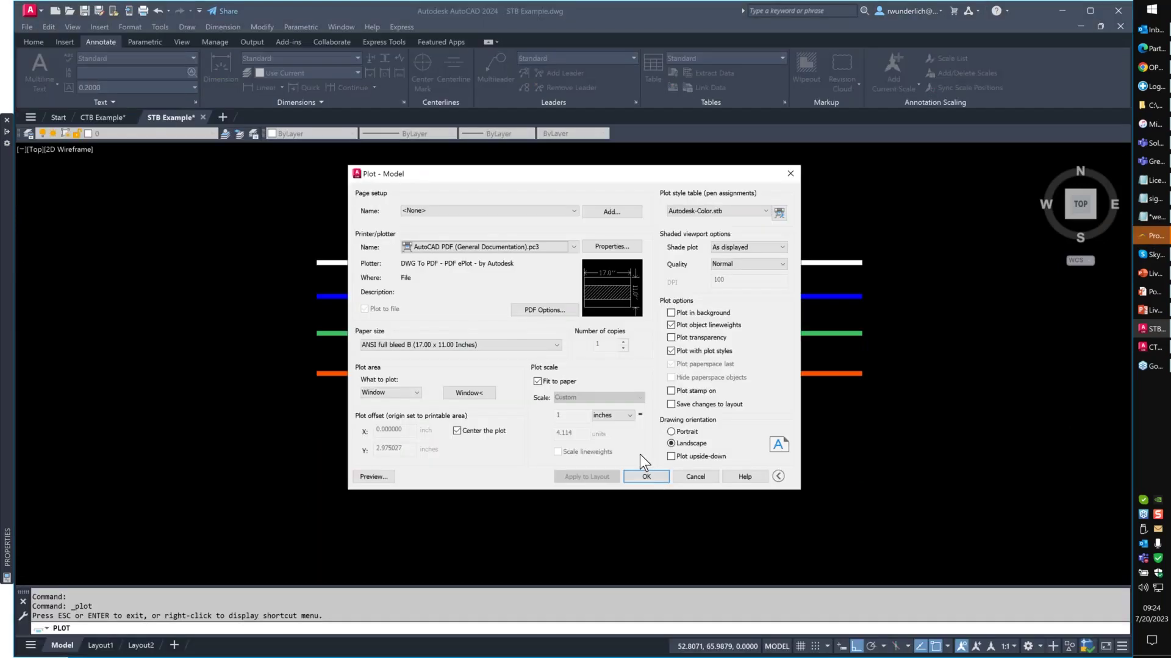
click(639, 455)
Activate the viewport on Layout2 and show its layer properties, widened so the Plot Style and VP Plot Style columns are readable.
click(141, 645)
double_click(457, 292)
text(layer)
key(Return)
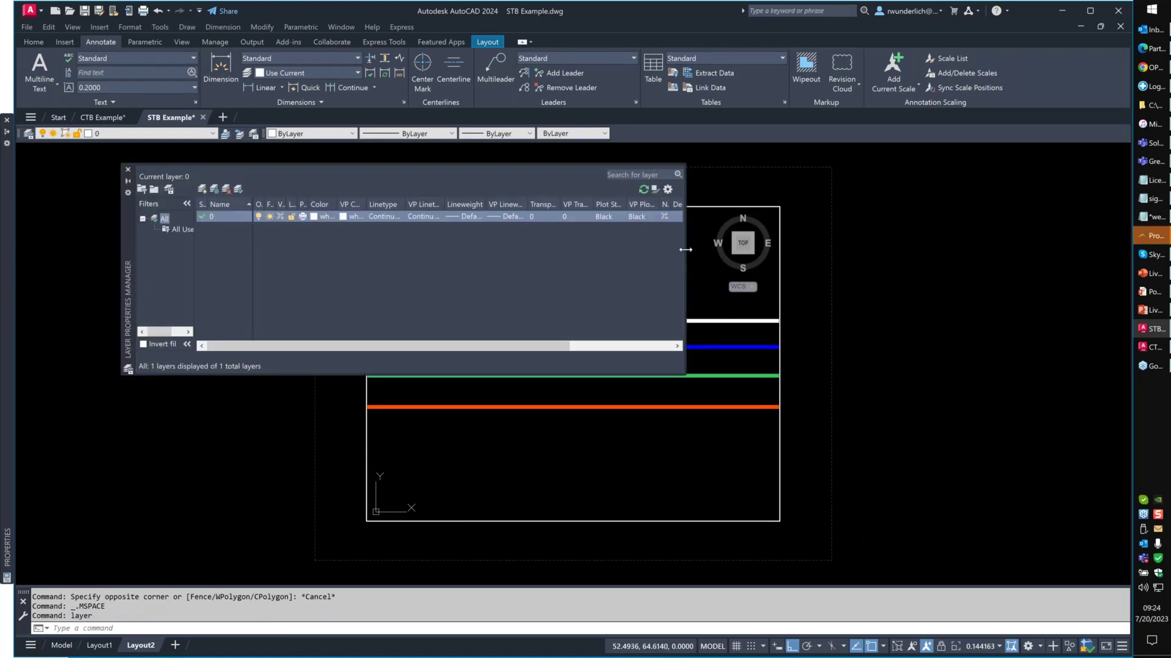
drag(685, 251, 946, 264)
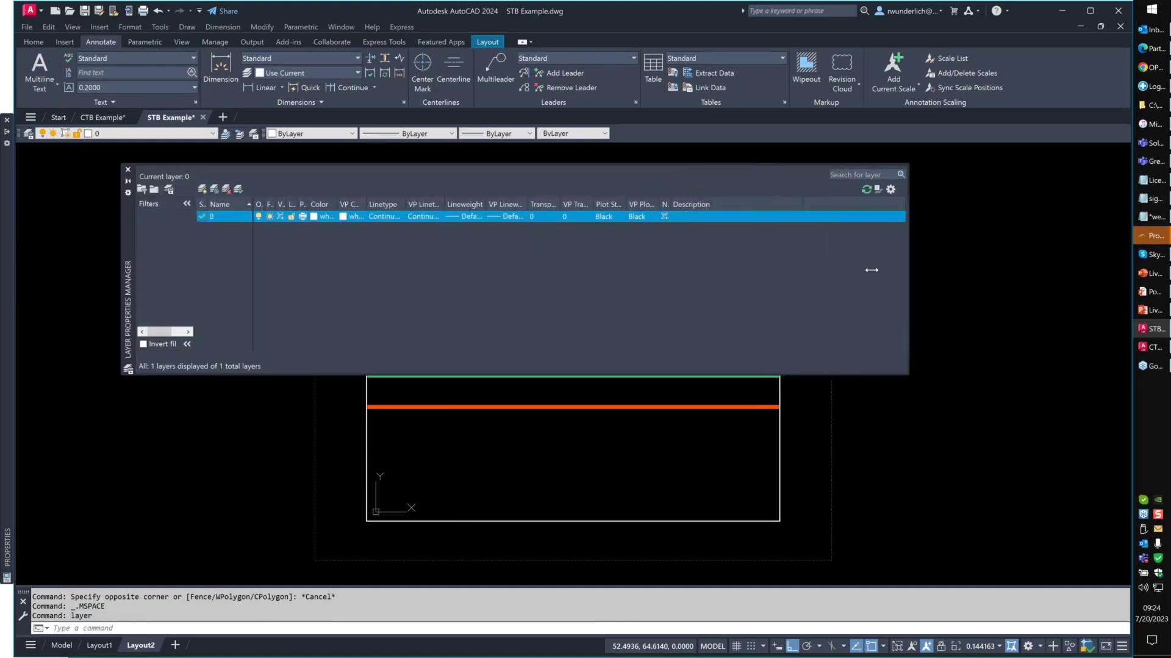
double_click(686, 205)
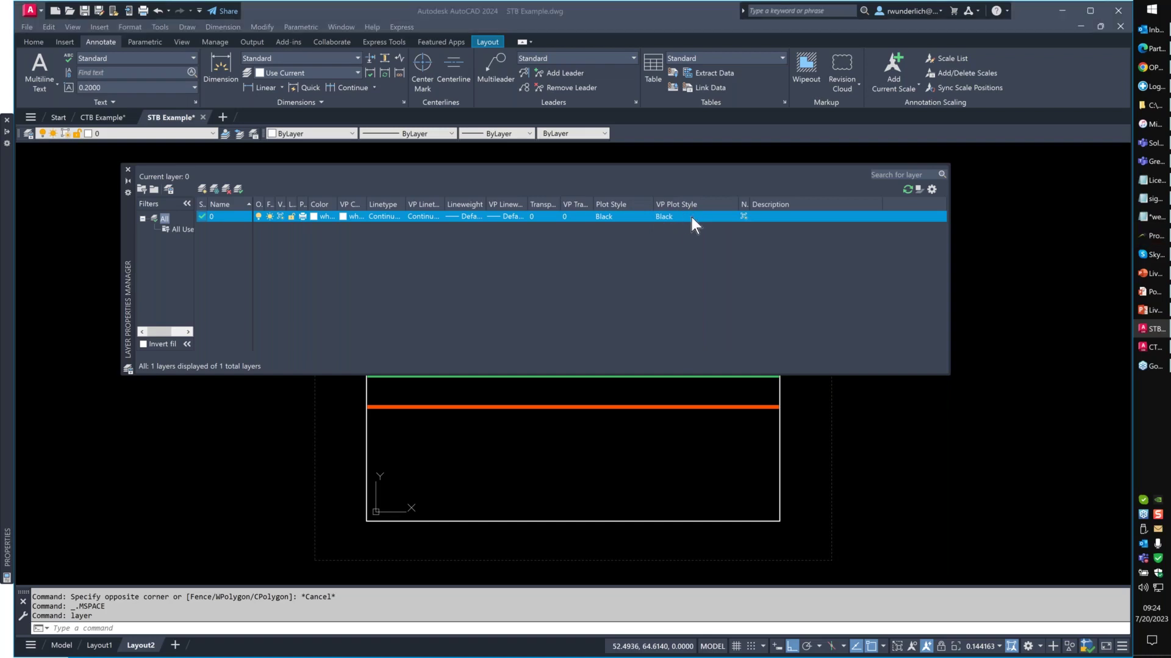
Override layer 0's viewport plot style with 50% Screen from Autodesk-Color.stb.
click(691, 218)
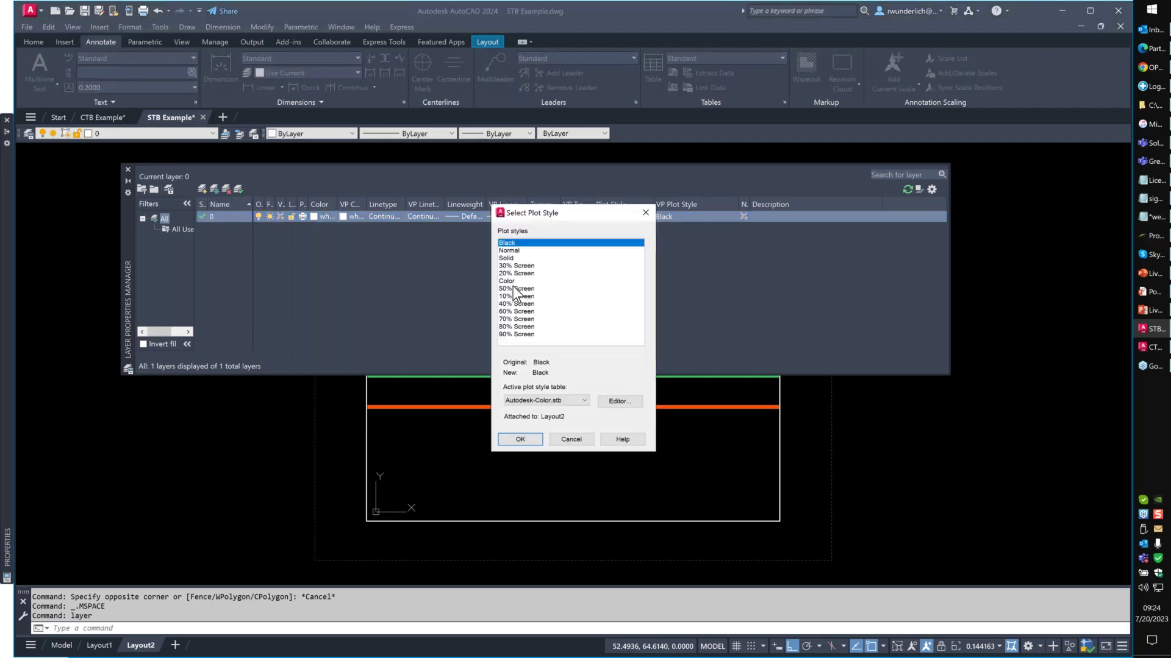
click(513, 289)
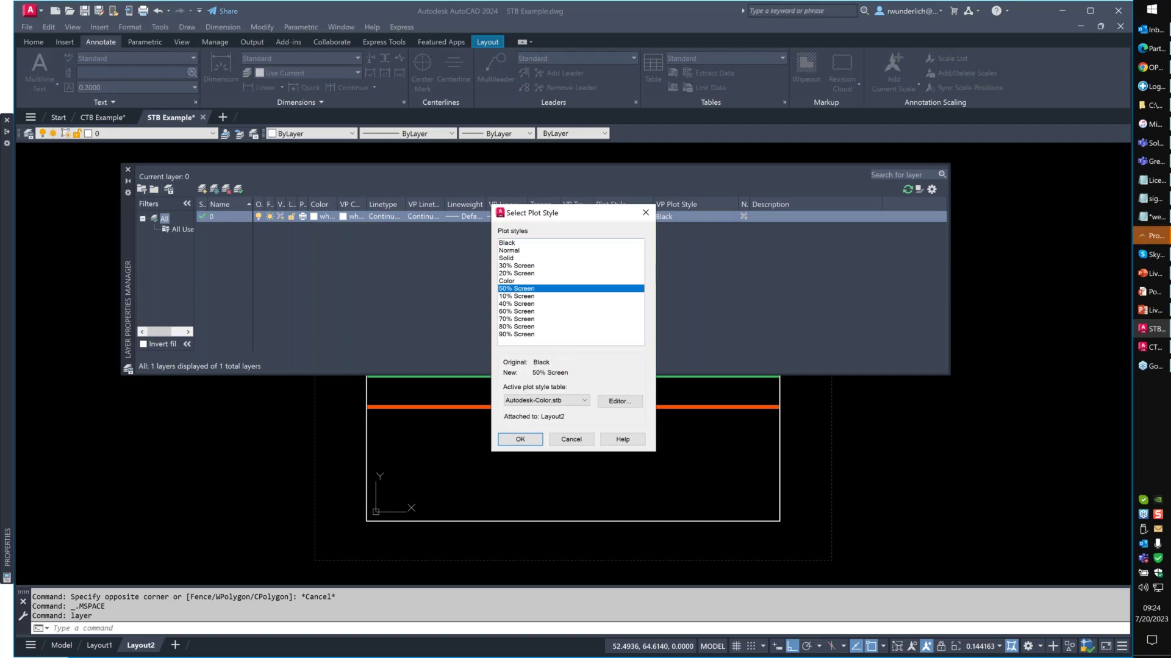
click(520, 440)
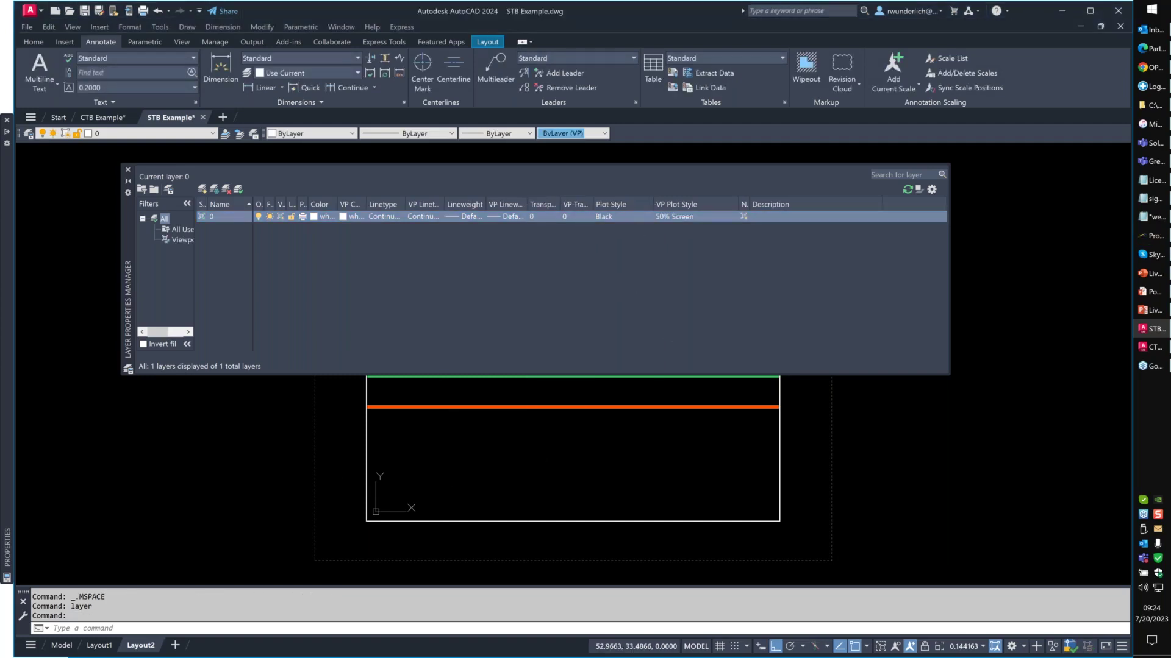
Return to paper space on Layout2, check layer 0's VP plot style there, and close the layer properties.
double_click(308, 399)
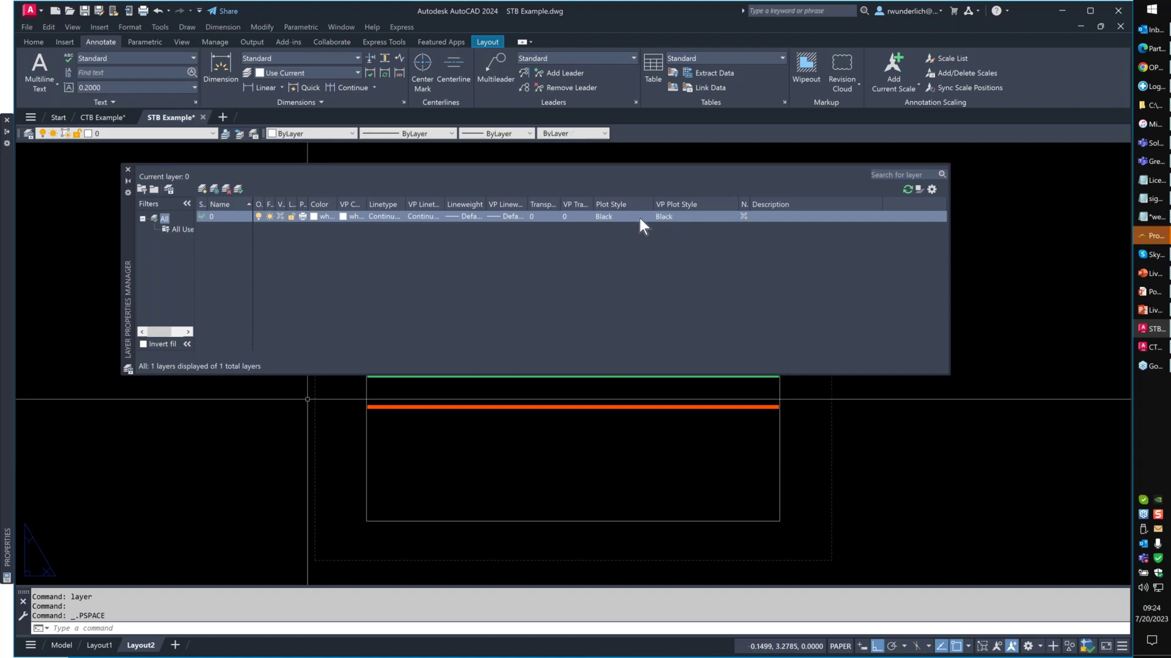
click(686, 217)
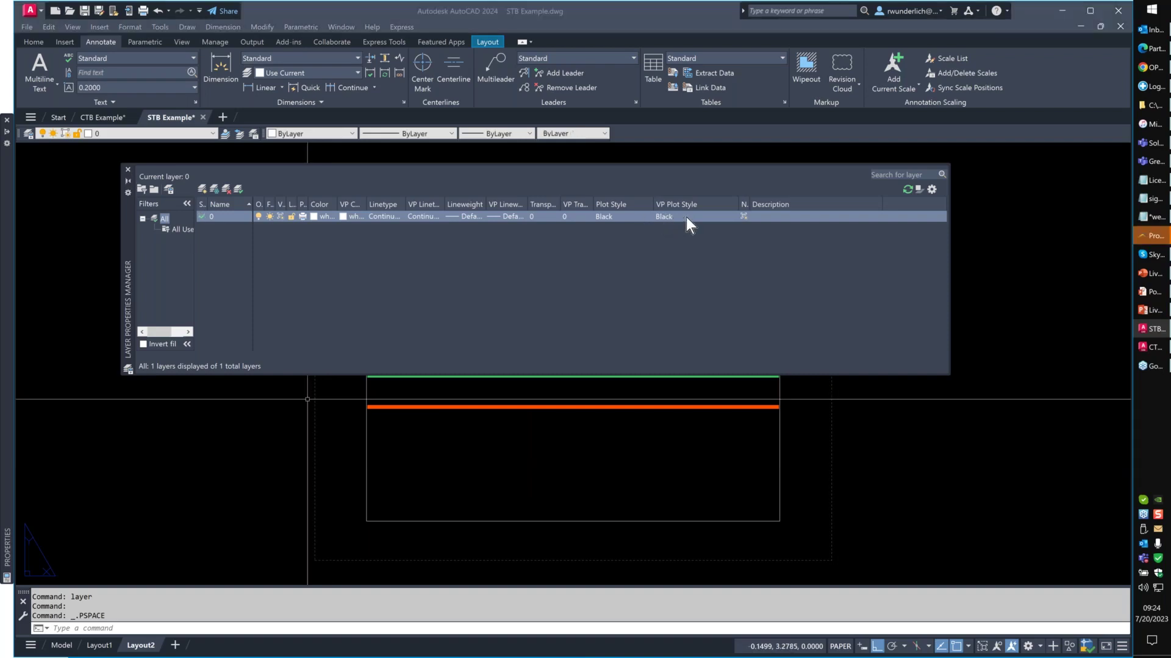
key(Return)
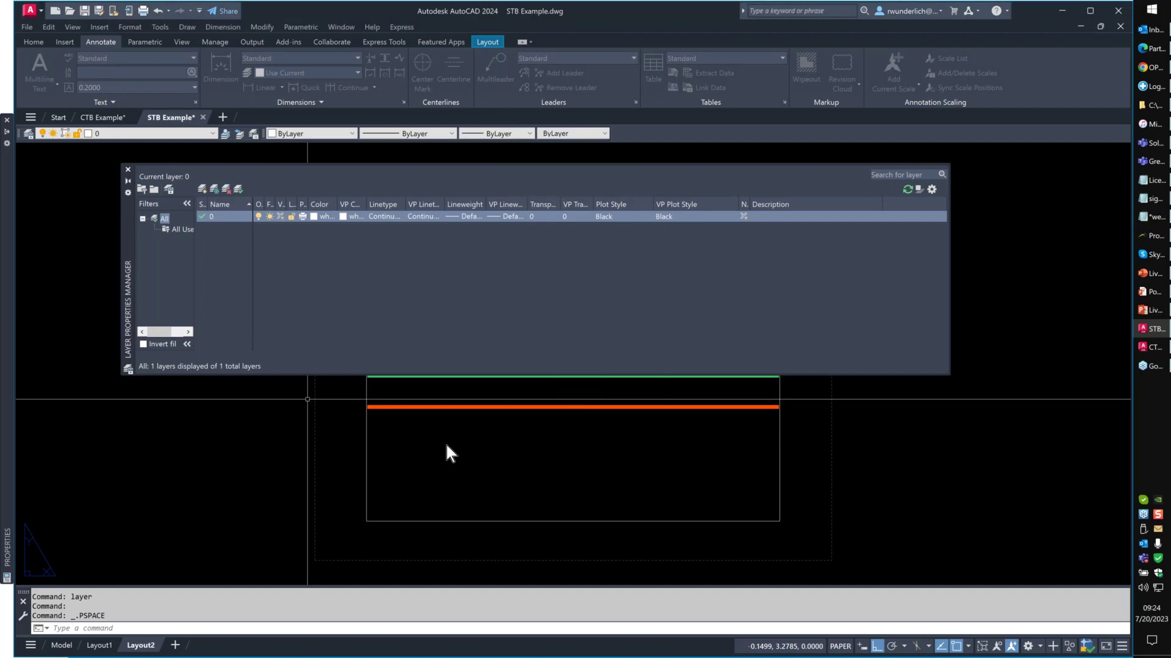
click(338, 458)
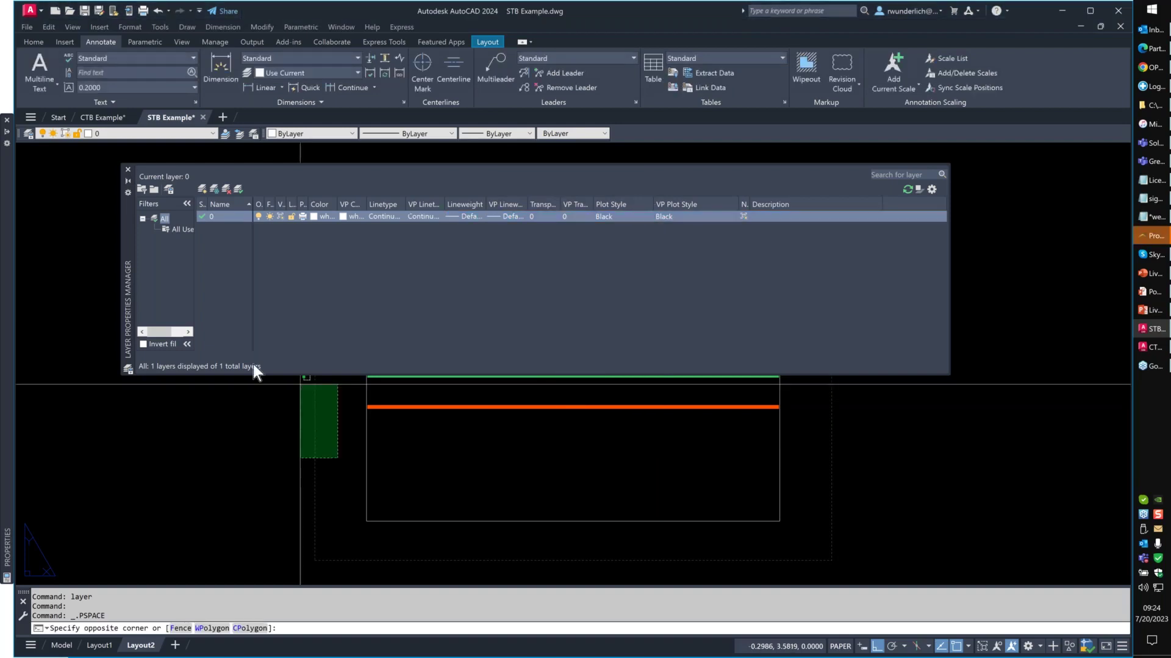
click(235, 427)
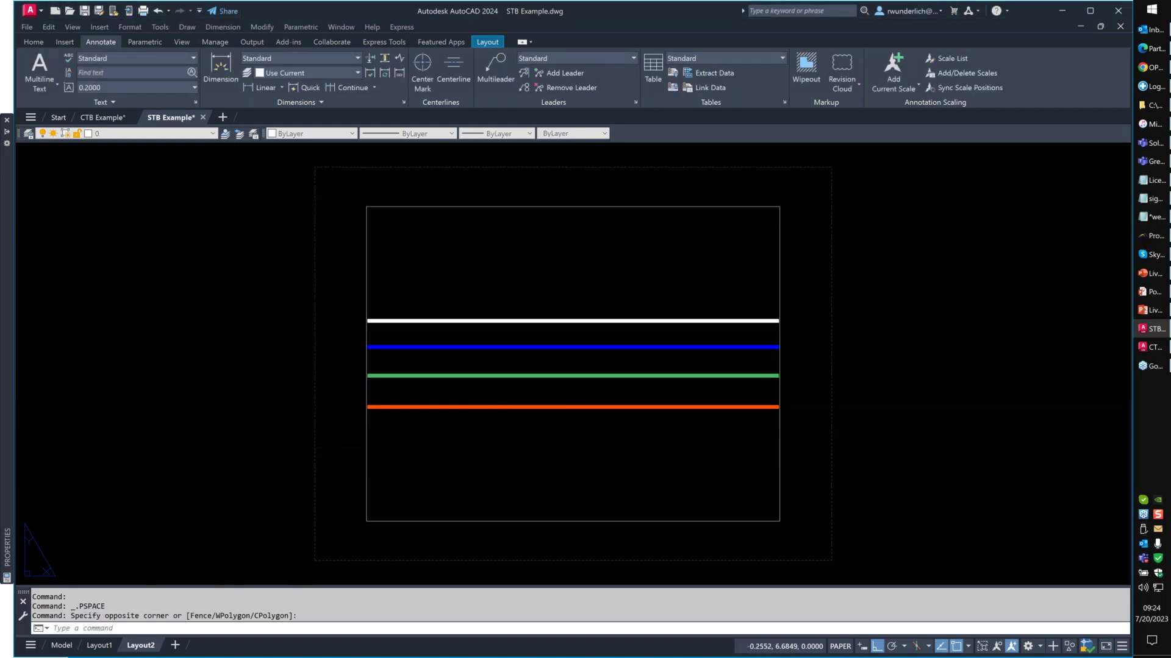
Preview the Layout2 plot using AutoCAD PDF (General Documentation).pc3 and inspect the line colors up close, then leave without plotting.
key(ctrl+p)
click(414, 247)
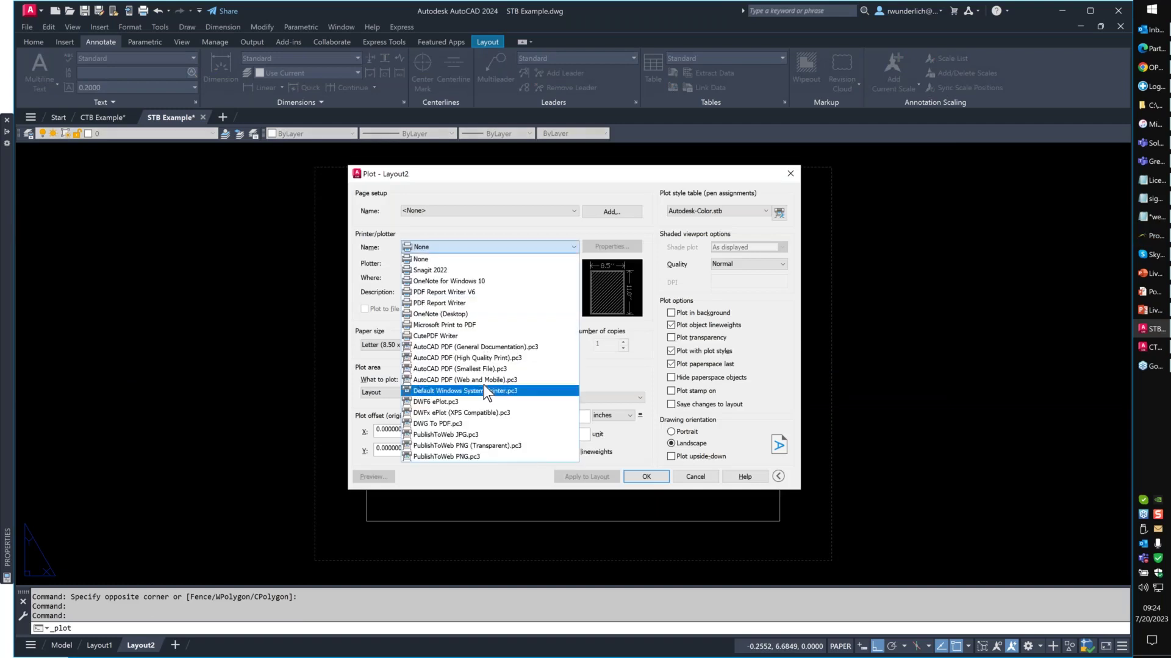
click(481, 347)
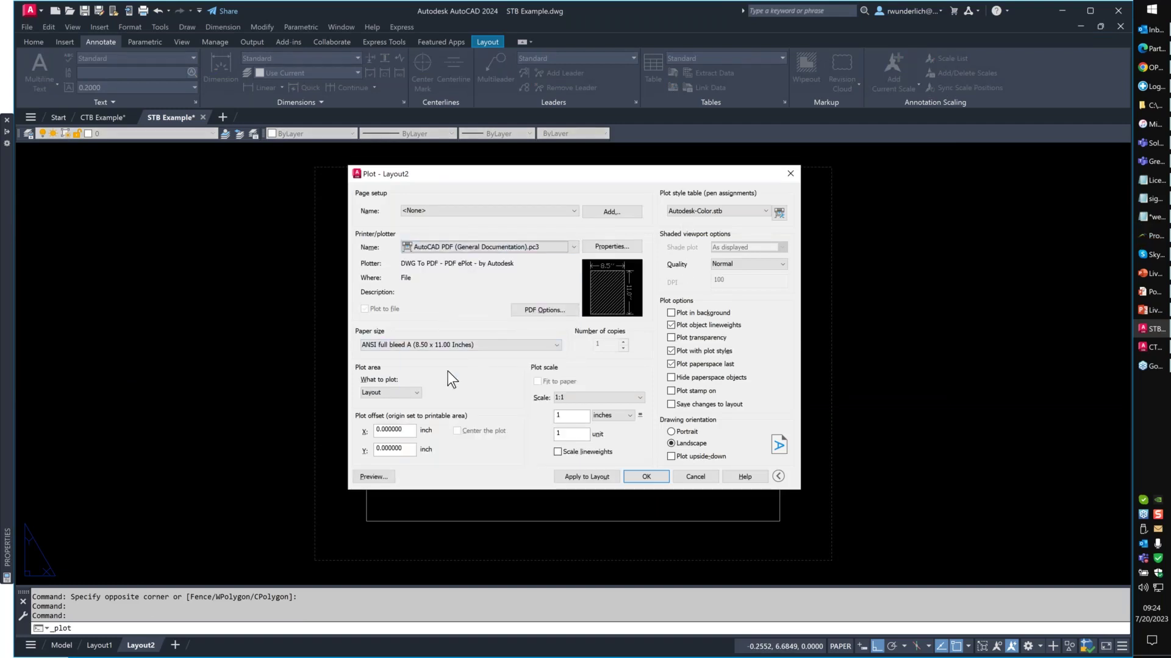
click(382, 477)
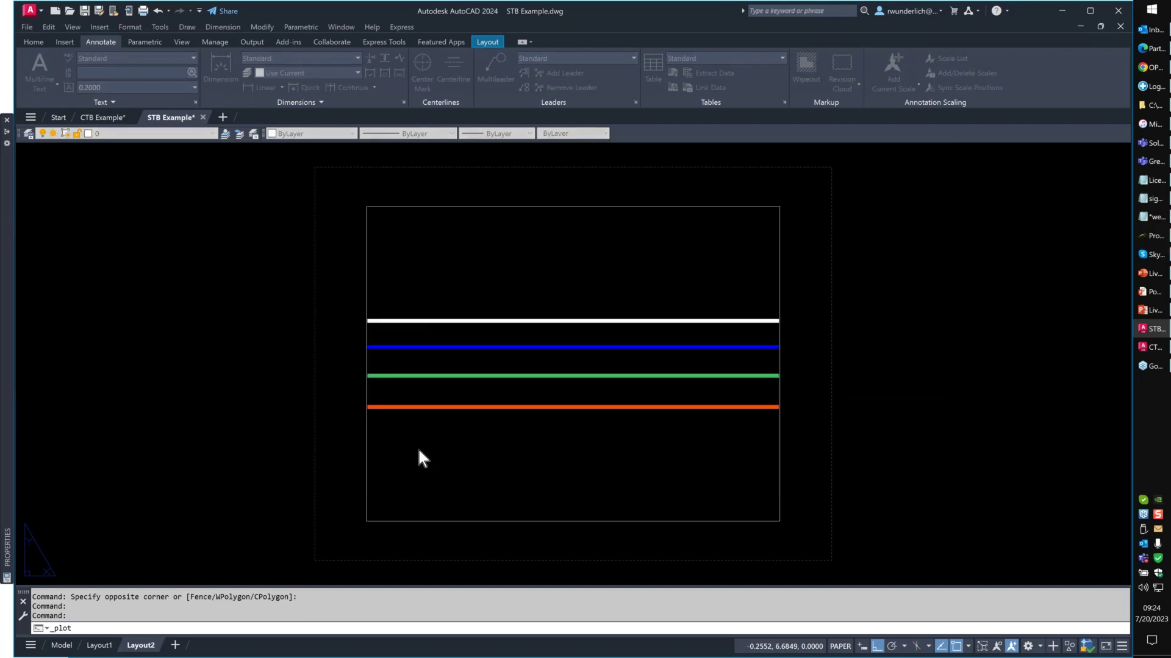
scroll(381, 335, up, 5)
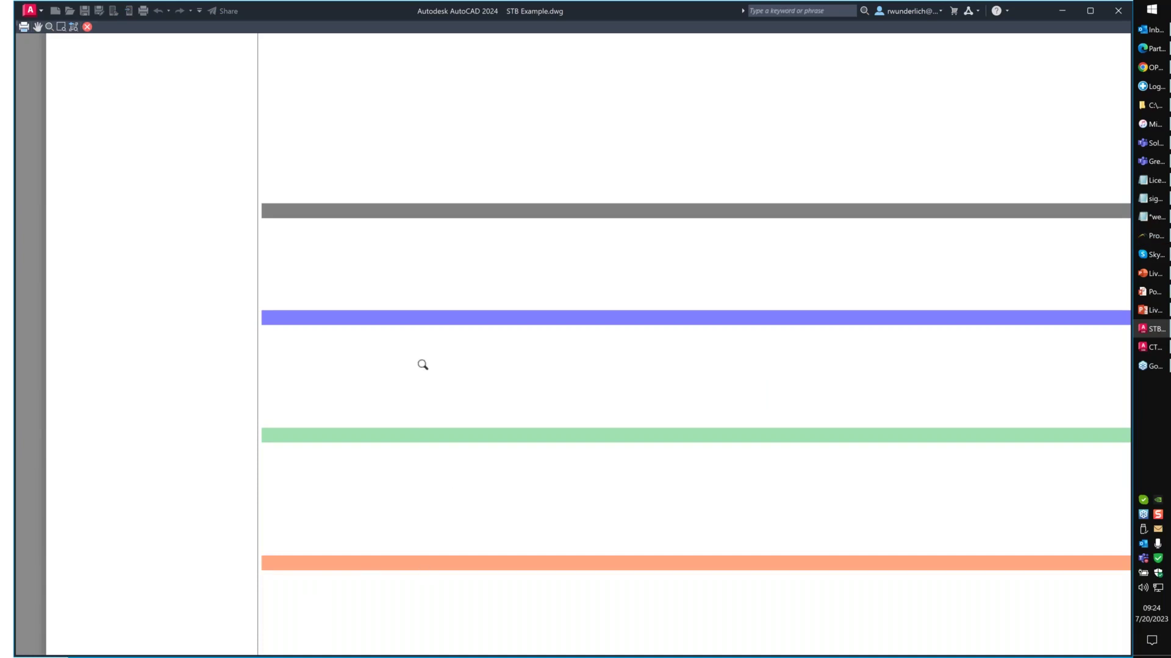
scroll(421, 359, down, 6)
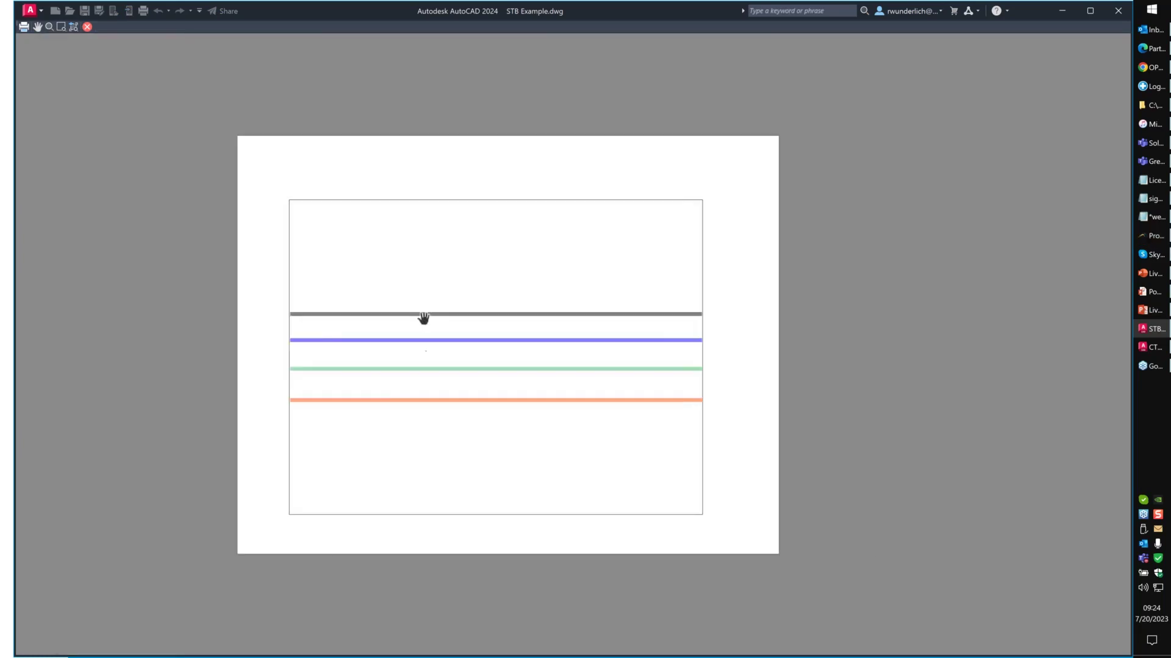
click(87, 26)
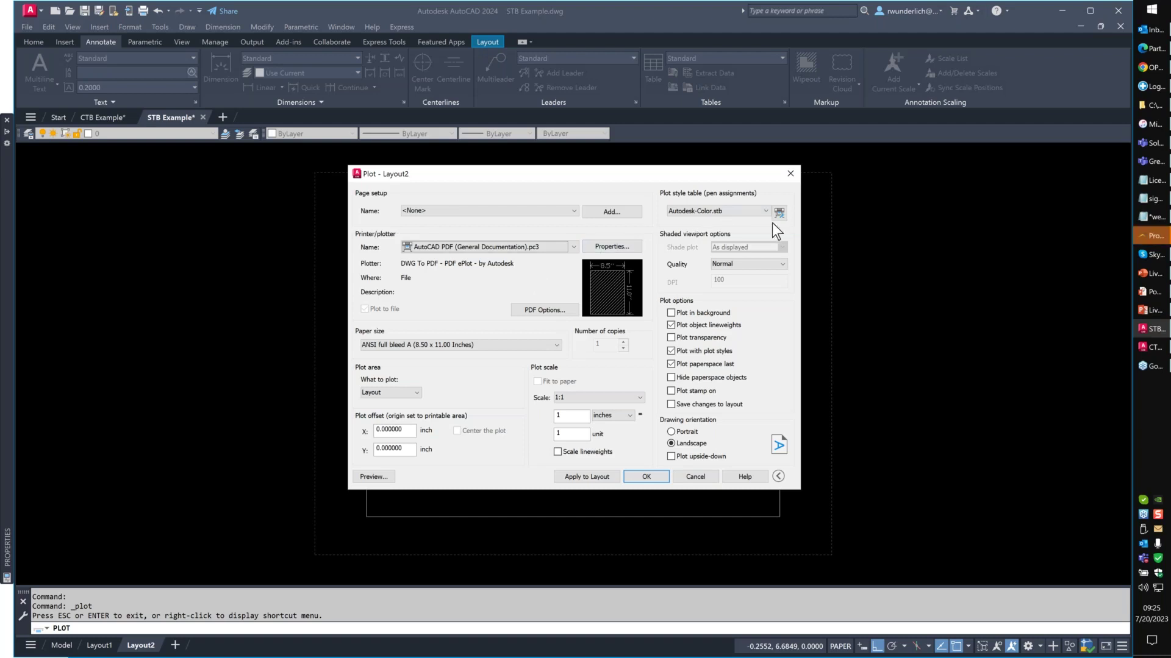
click(700, 480)
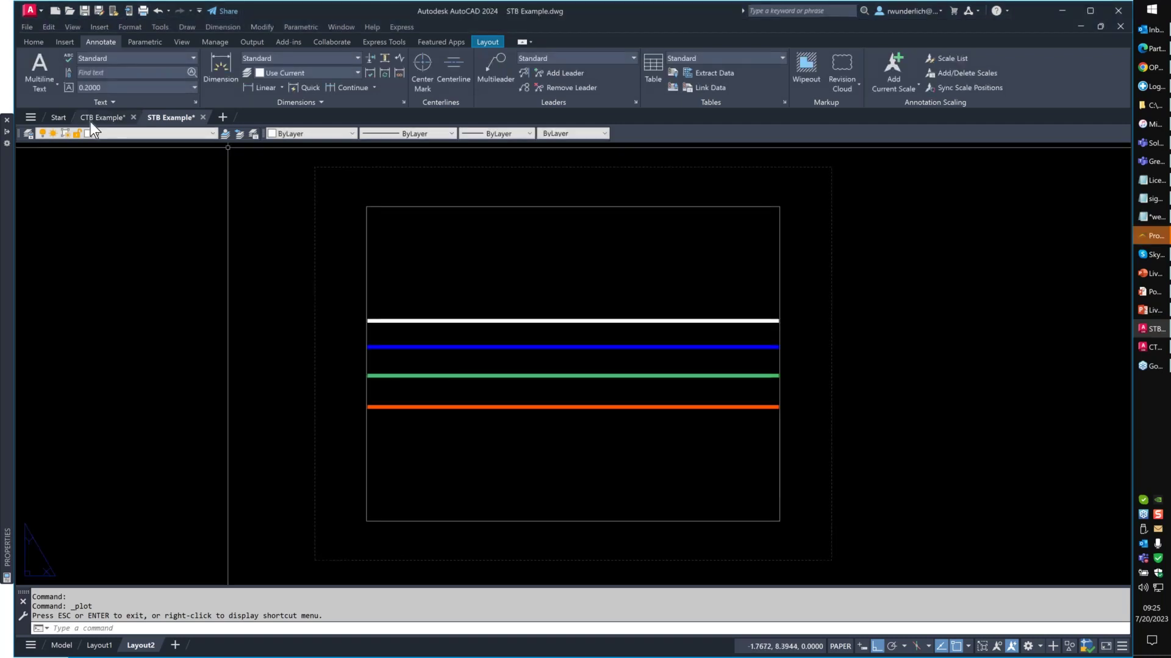
Switch to CTB Example and review the linetype options for Color 1 in monochrome.ctb, cancelling the table editor and plot settings.
click(92, 118)
key(ctrl+p)
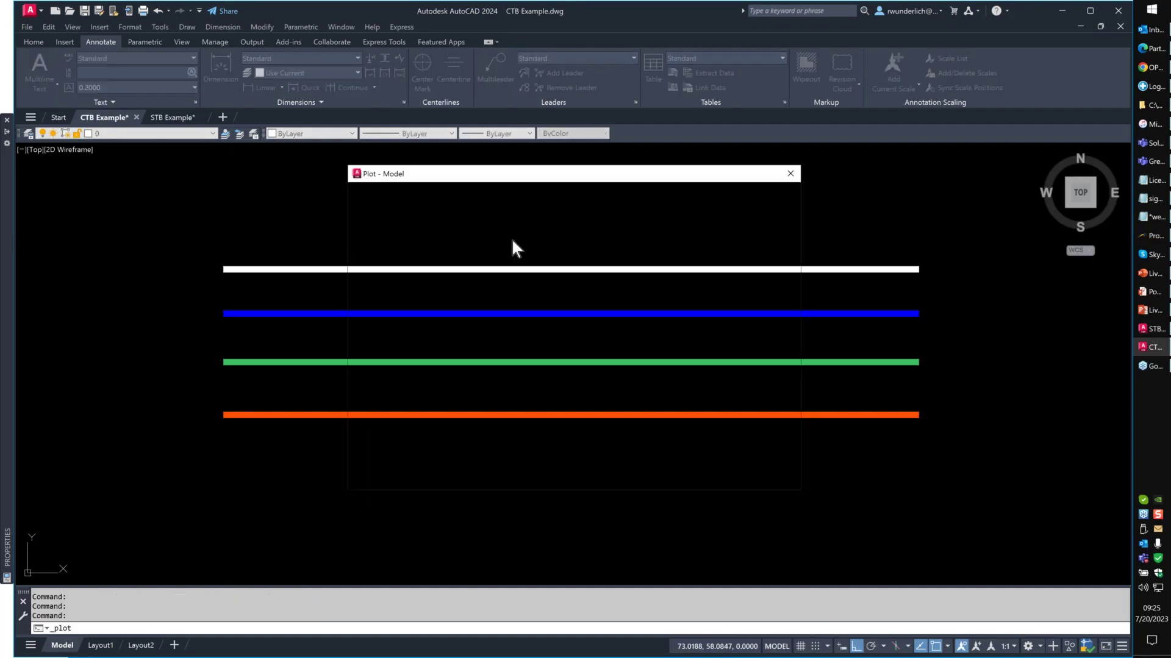
click(779, 213)
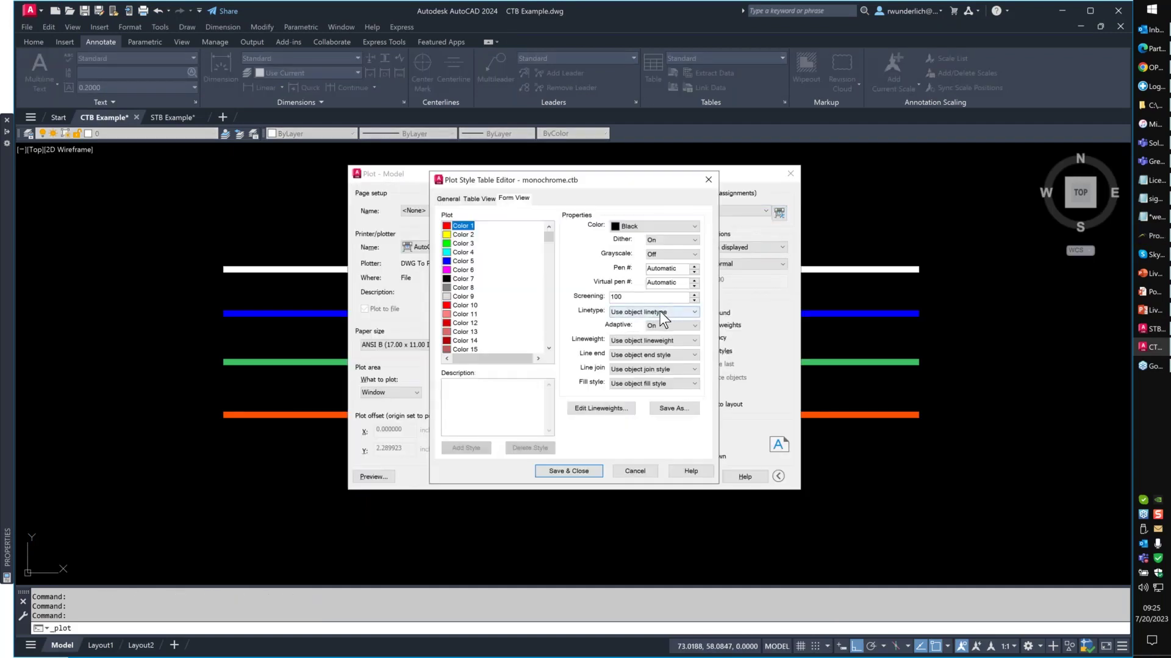
click(673, 312)
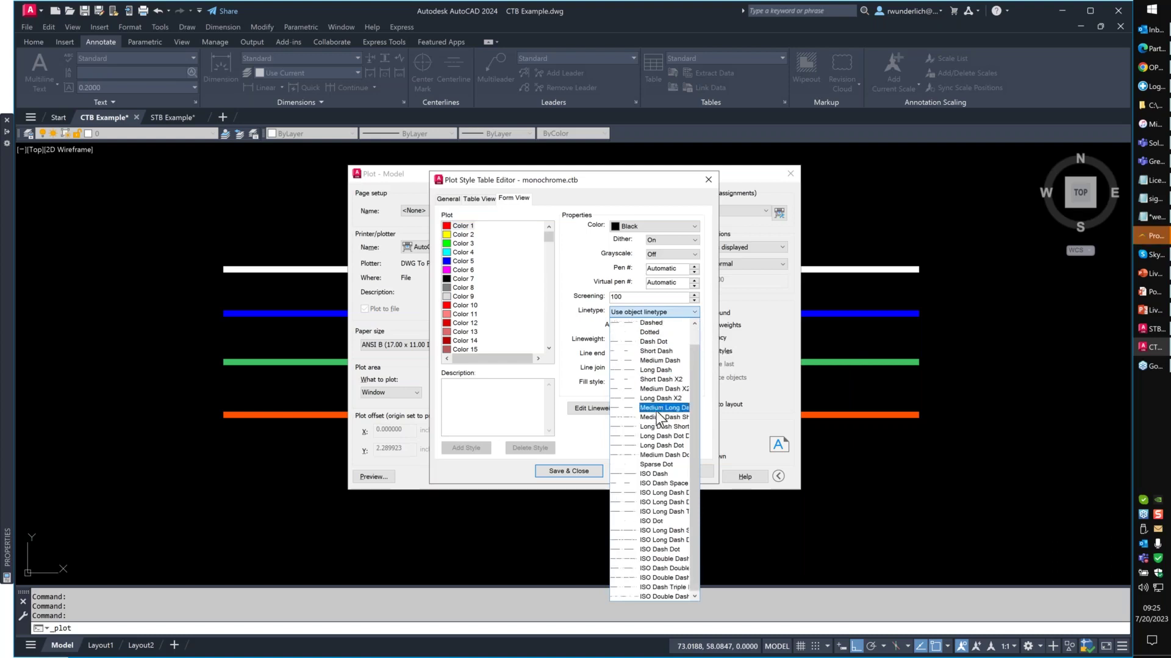
scroll(660, 543, up, 1)
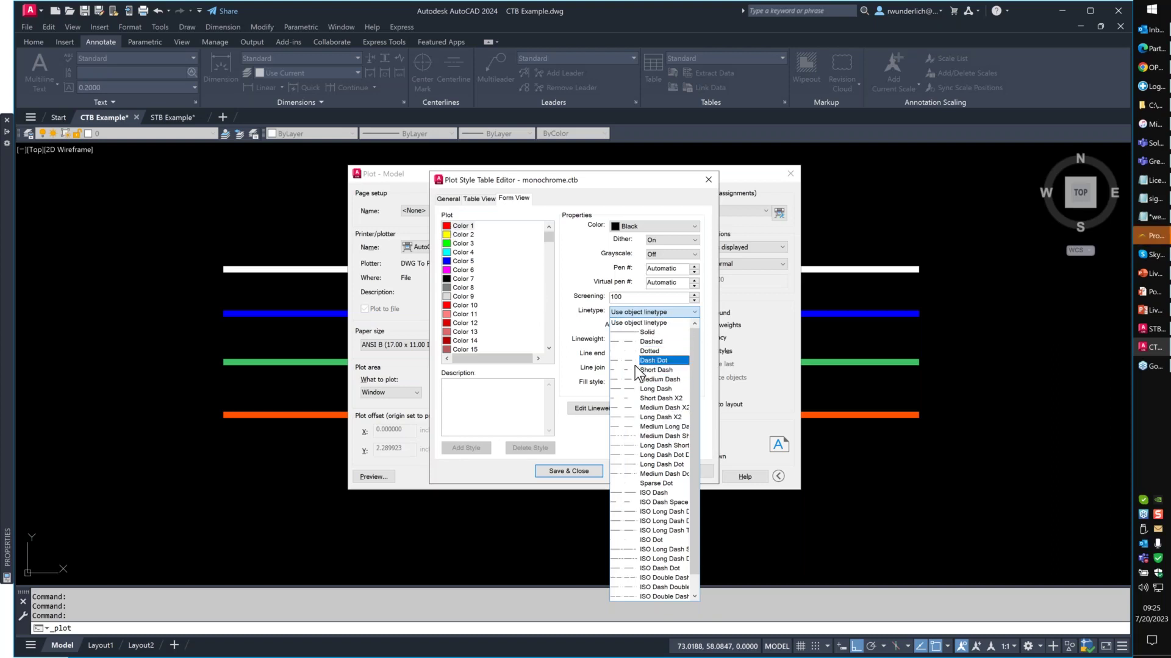
click(576, 320)
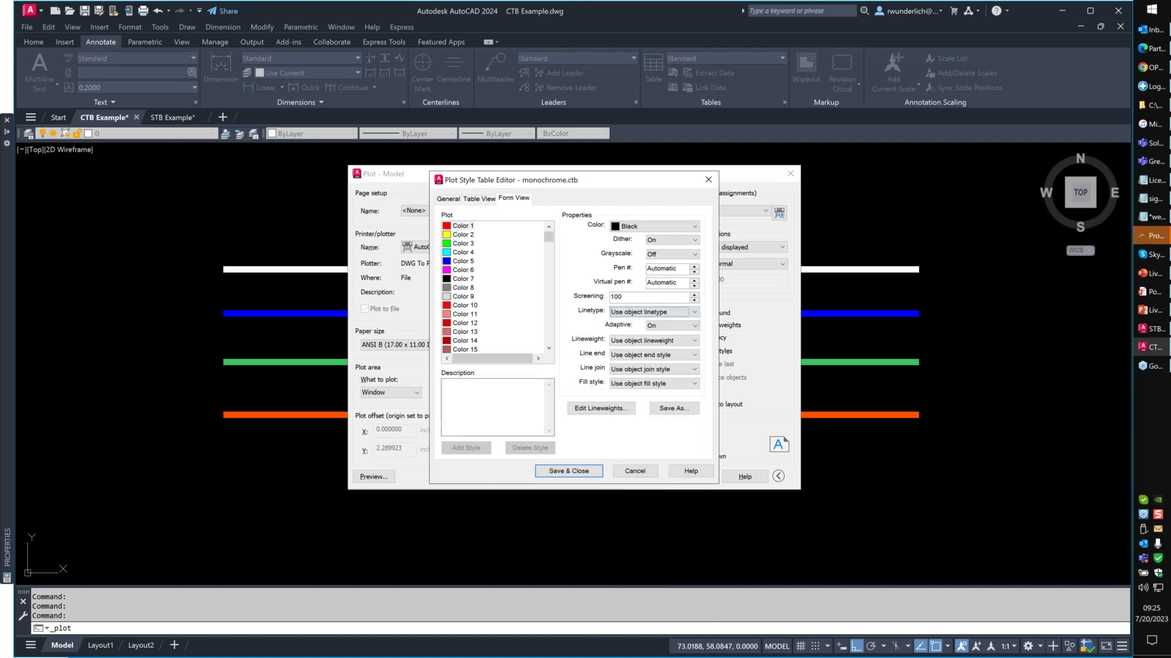
click(629, 471)
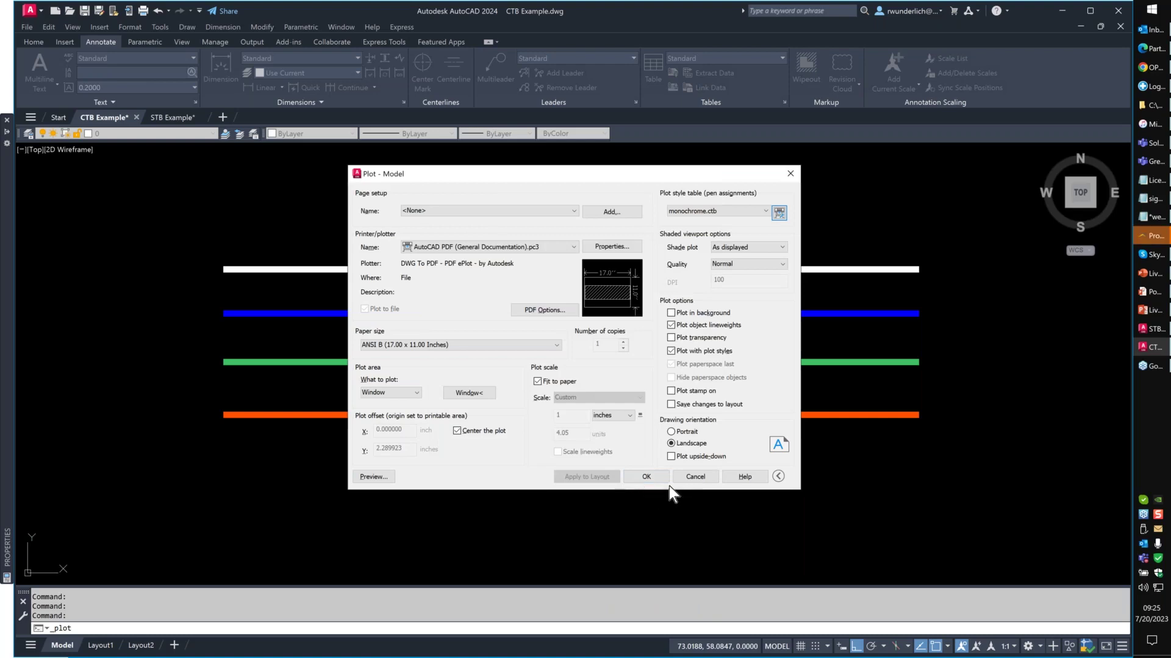
click(693, 477)
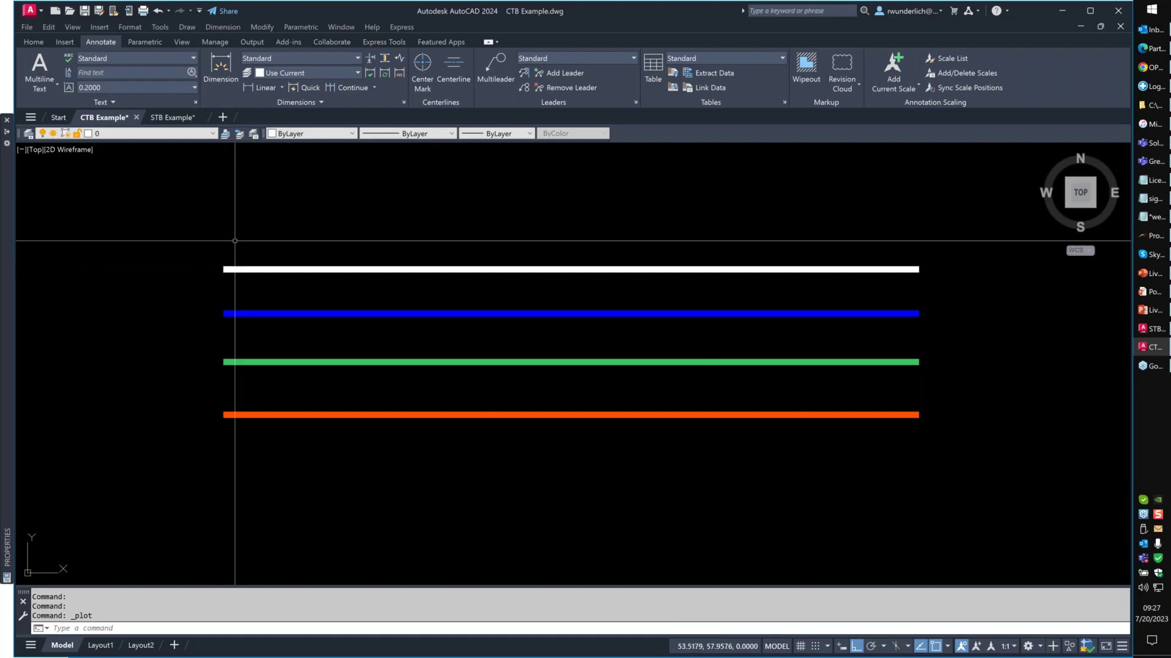
Review the object color choices available in CTB Example without changing the current color.
click(320, 134)
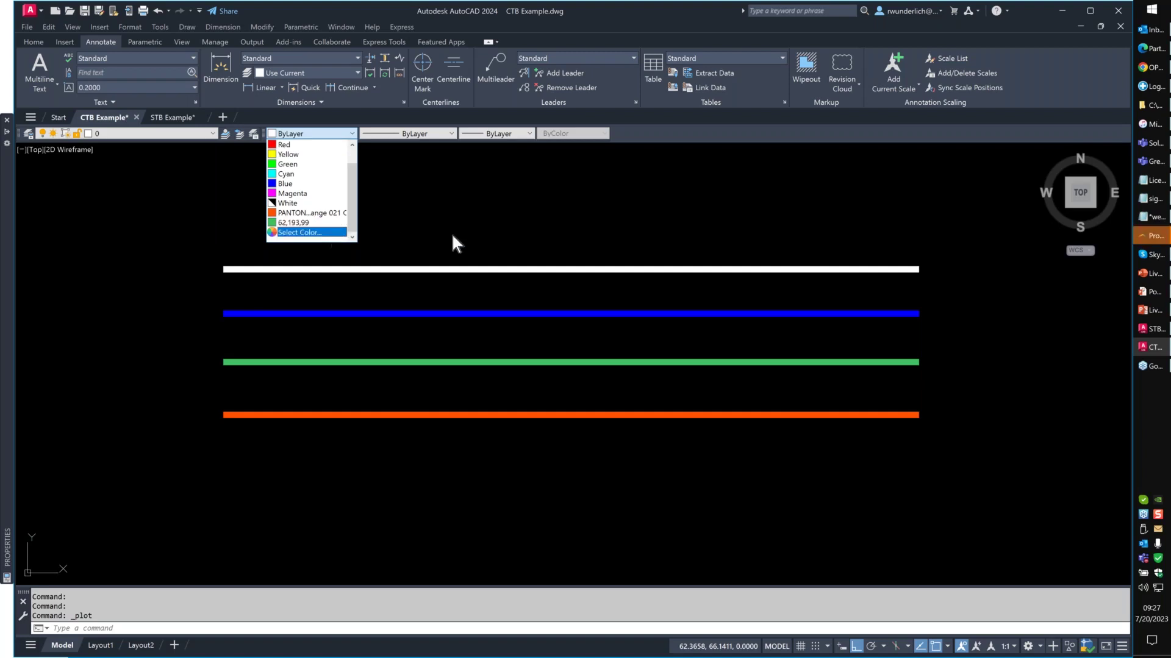
click(531, 225)
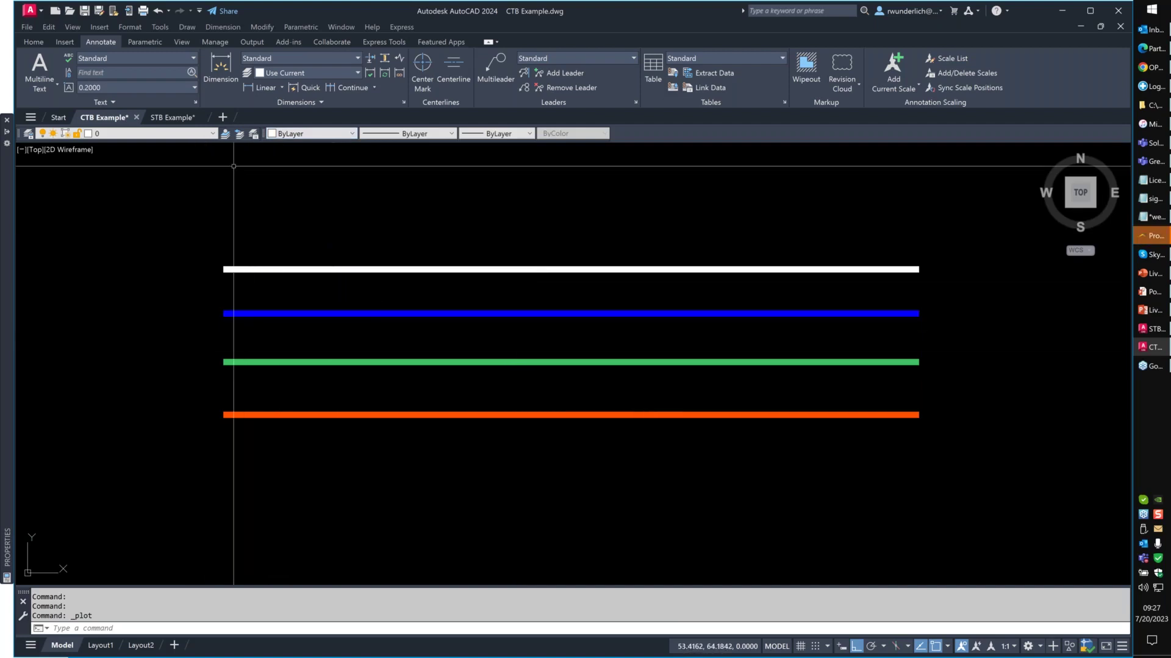
Switch to STB Example's model space and review the lineweight options for the Solid style in Autodesk-Color.stb, cancelling the editor and plot settings.
click(170, 119)
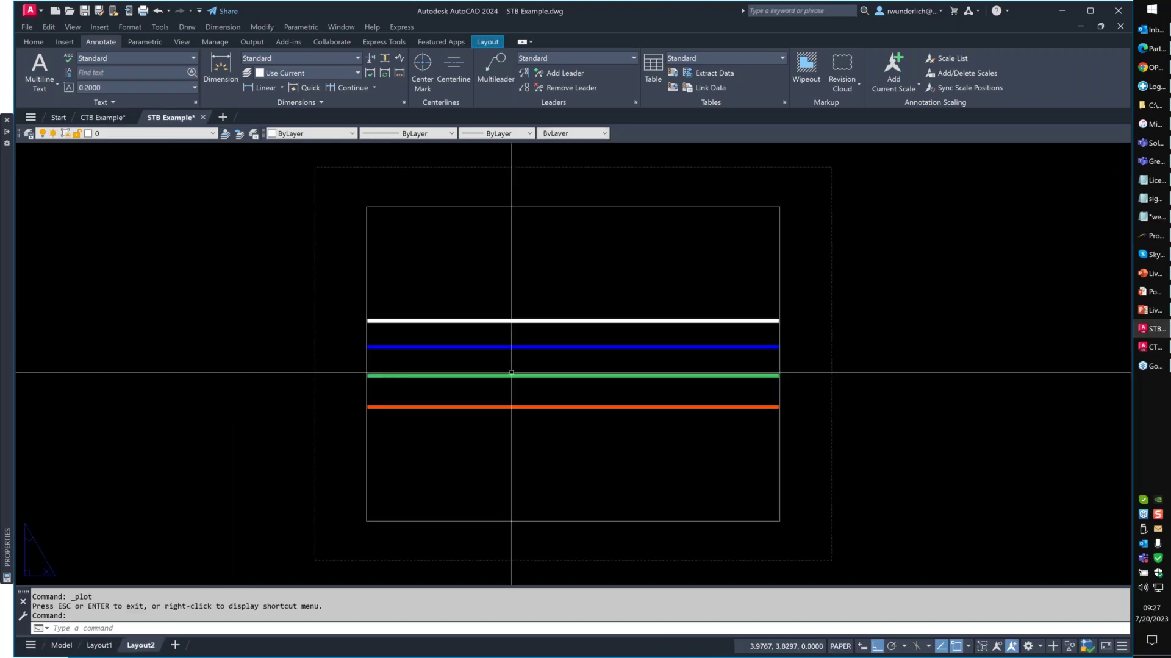
click(57, 650)
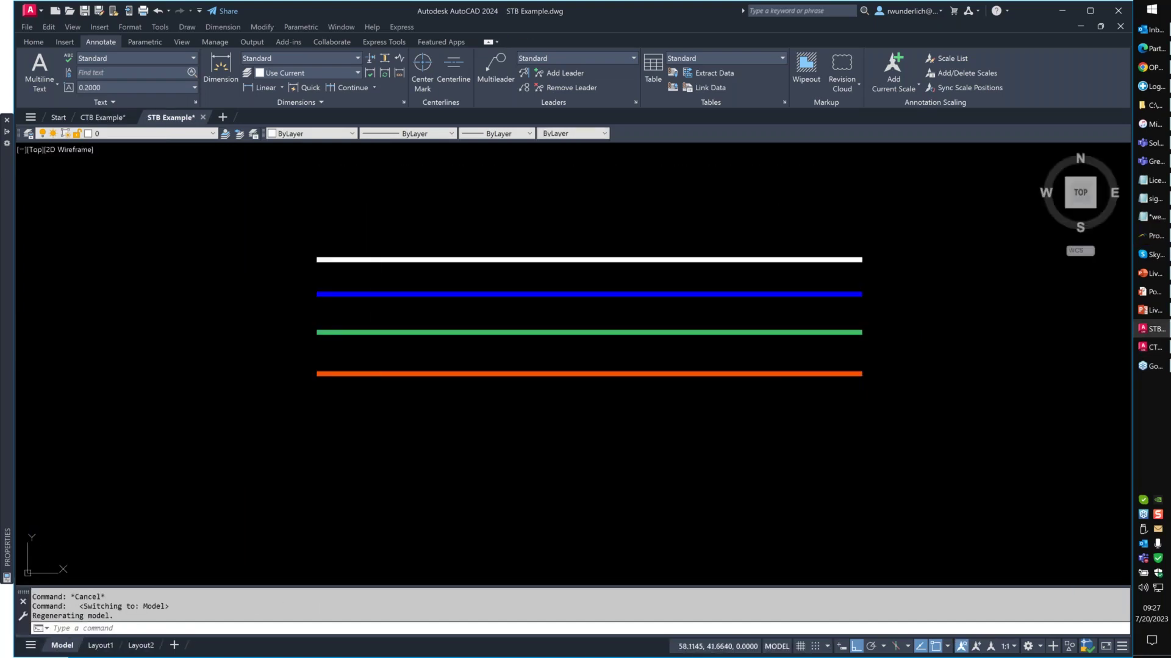
key(ctrl+p)
click(779, 213)
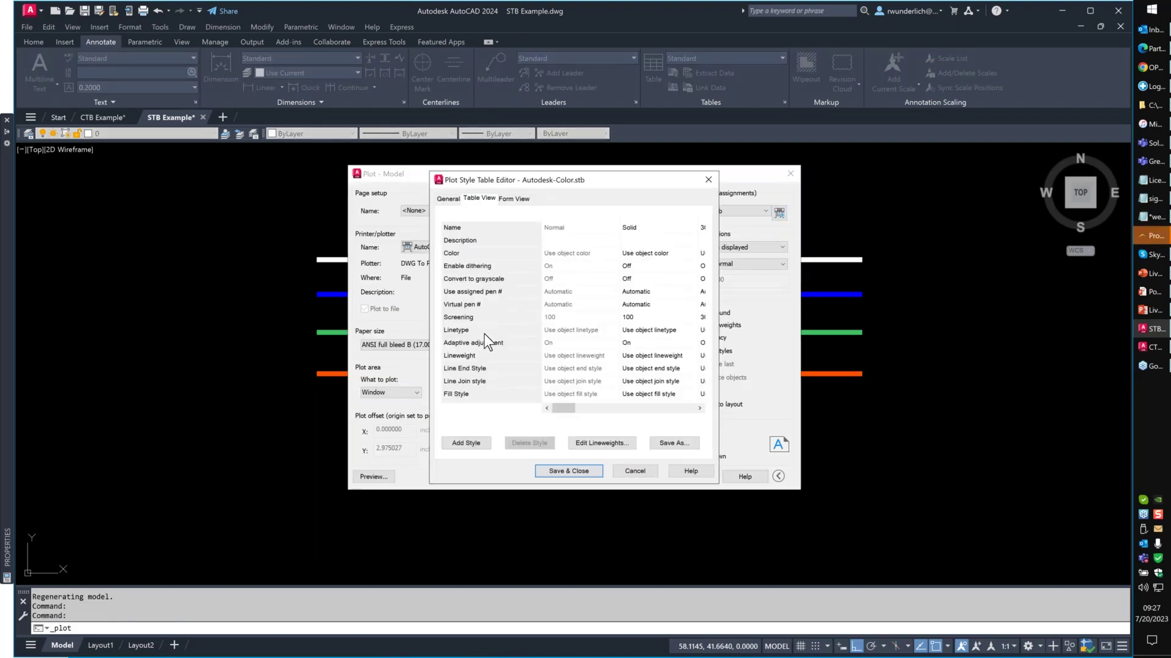
click(657, 356)
click(657, 356)
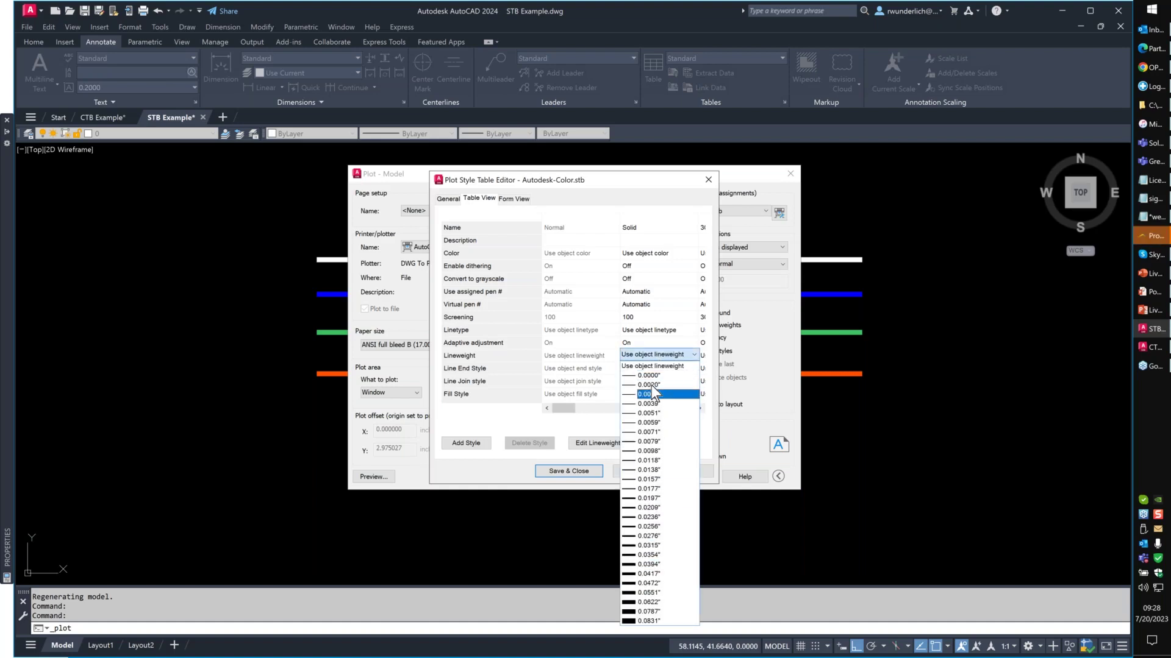
click(619, 192)
click(637, 471)
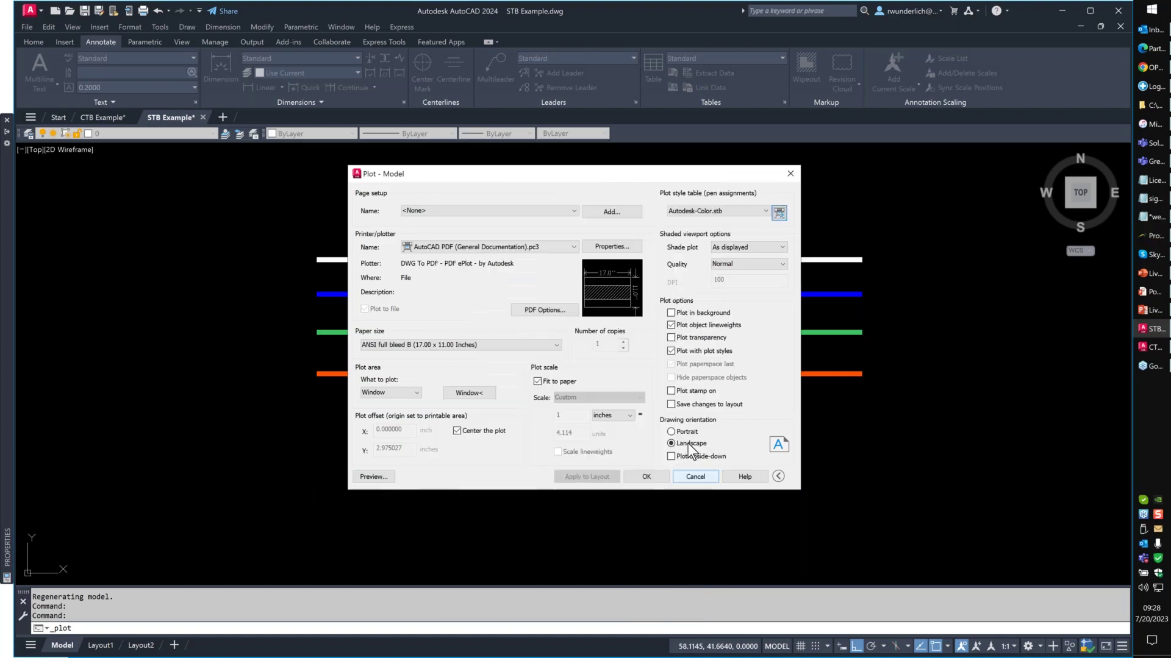
click(695, 477)
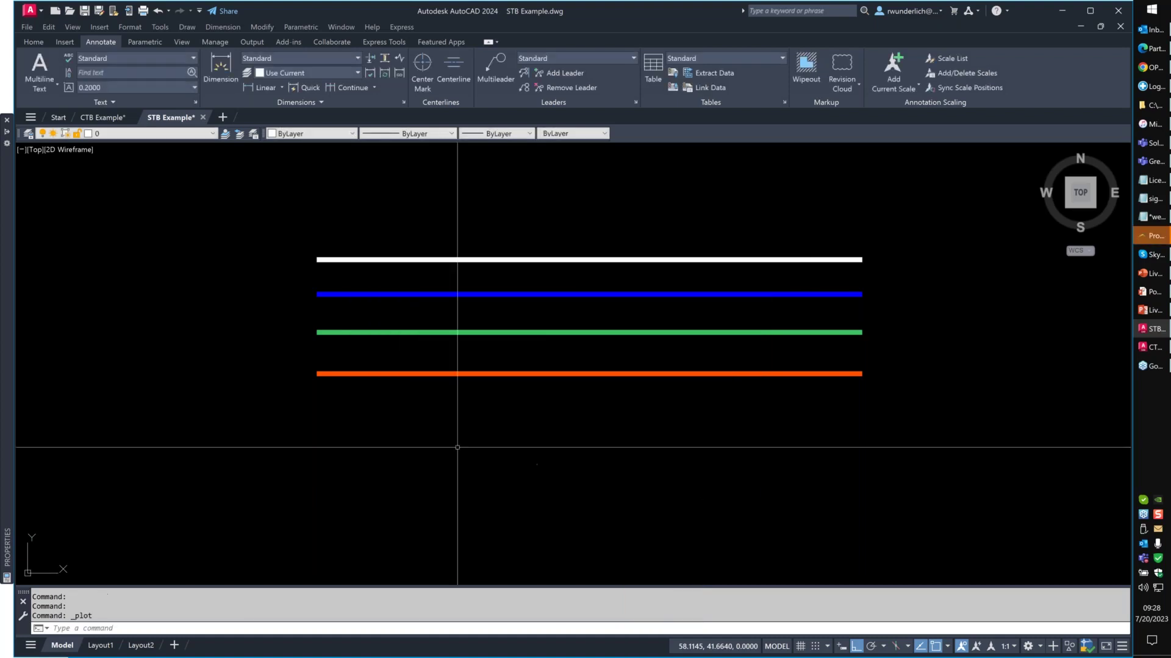
In the plot settings' Autodesk-Color.stb table, set the Black style's lineweight to 0.0000" and save the table.
text(plot)
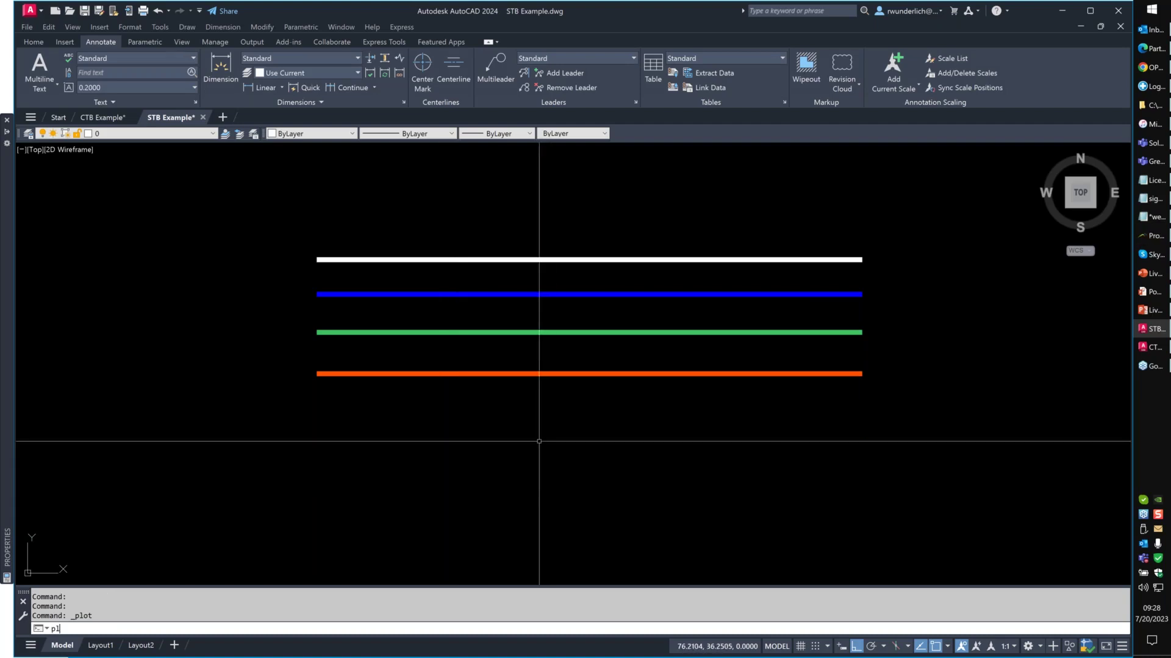
key(Return)
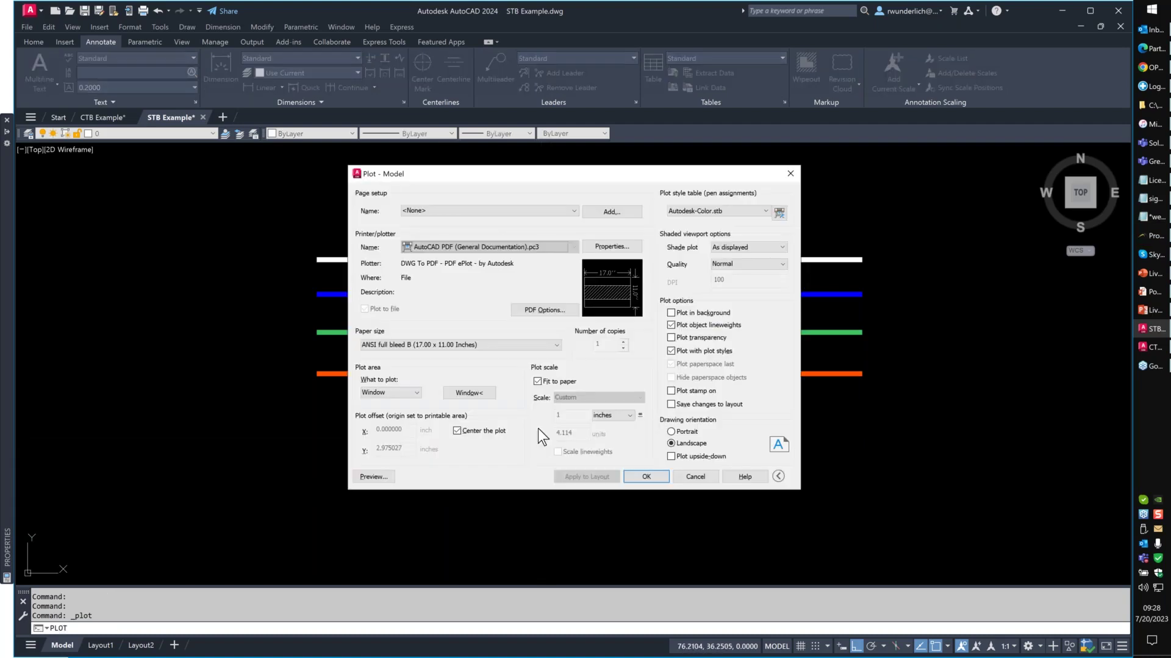
click(732, 211)
click(785, 232)
click(778, 214)
click(616, 410)
drag(572, 412, 689, 423)
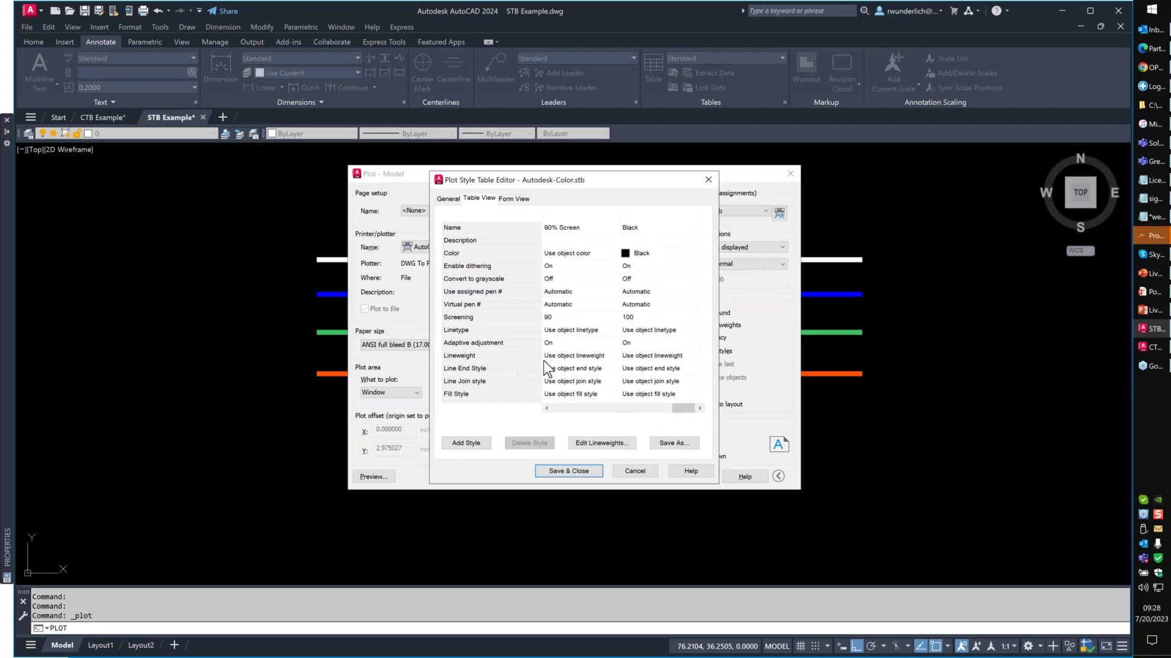
click(642, 357)
click(677, 357)
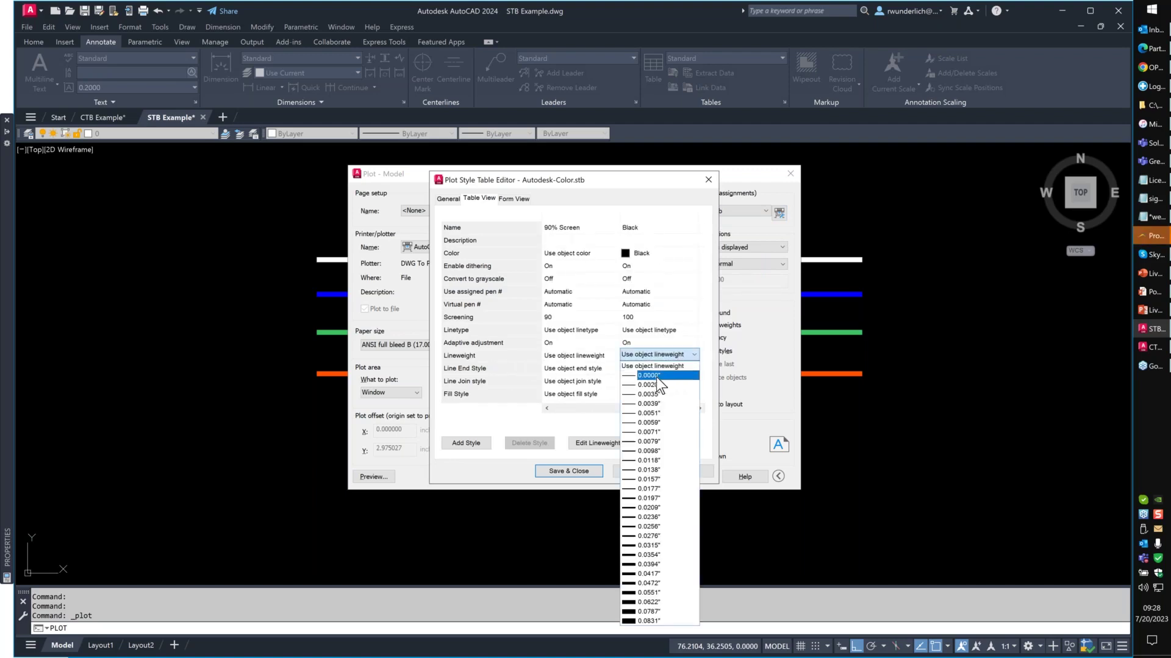
click(656, 377)
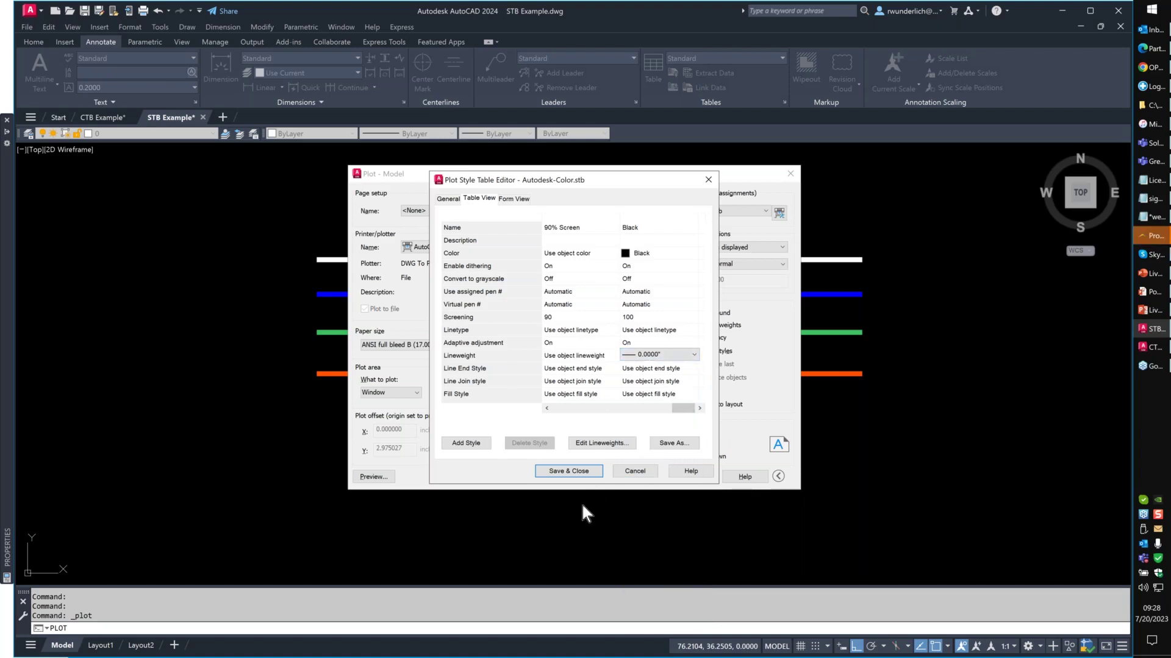
click(577, 474)
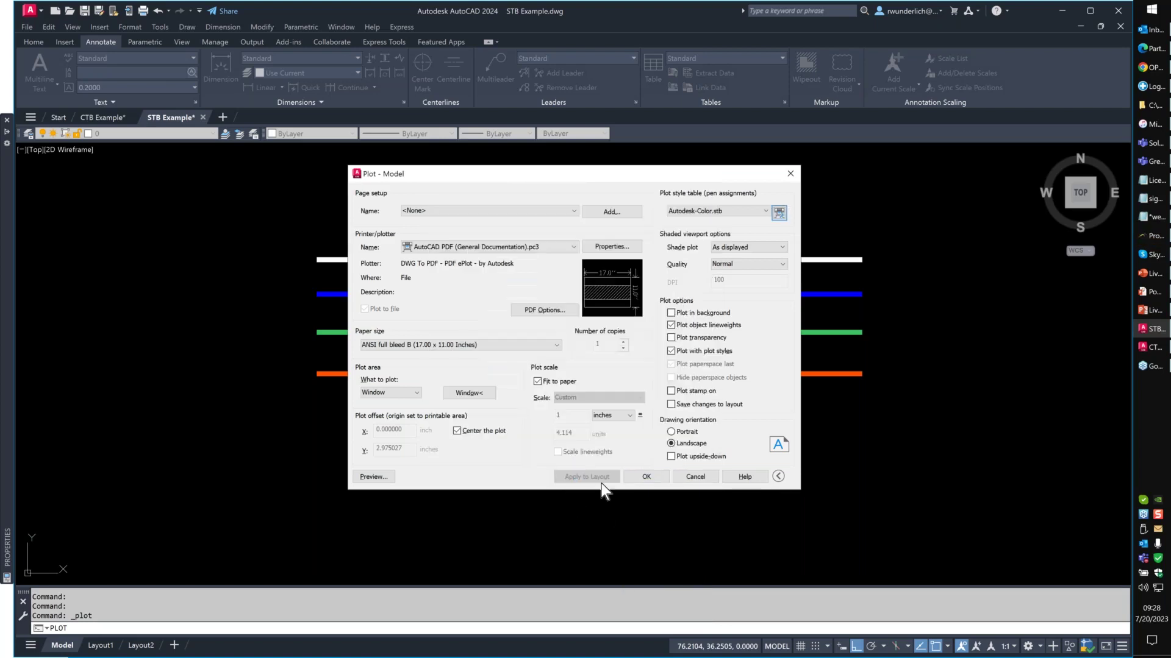
Preview the model plot, preview it again with Plot object lineweights turned off, and leave without plotting.
click(374, 477)
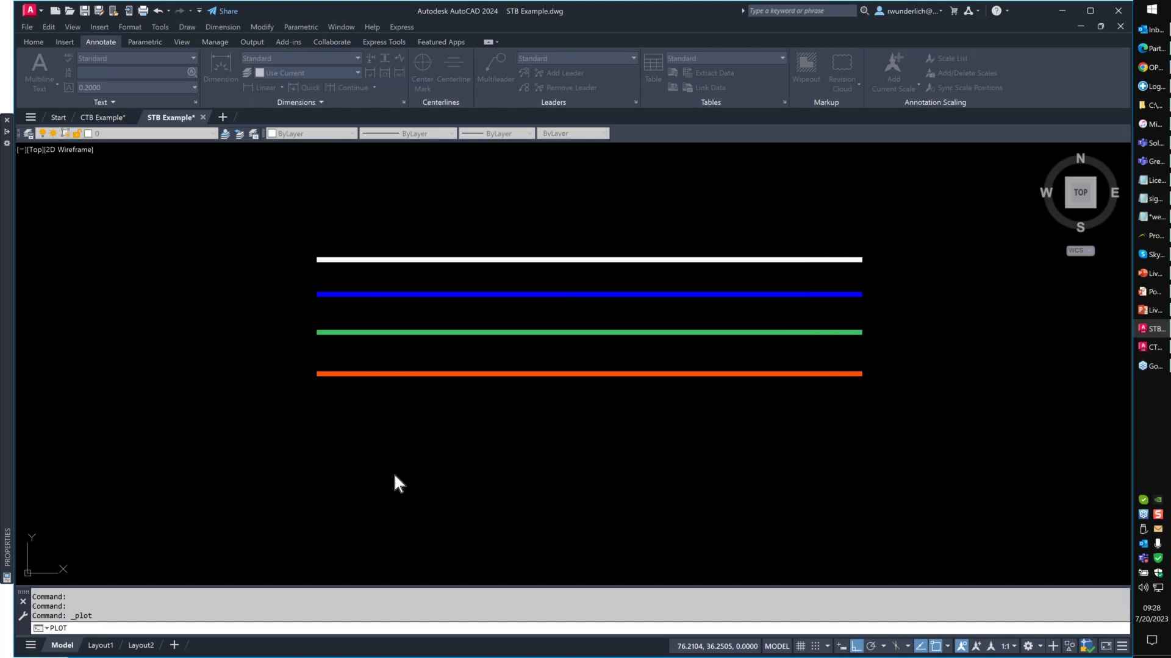
scroll(318, 281, up, 4)
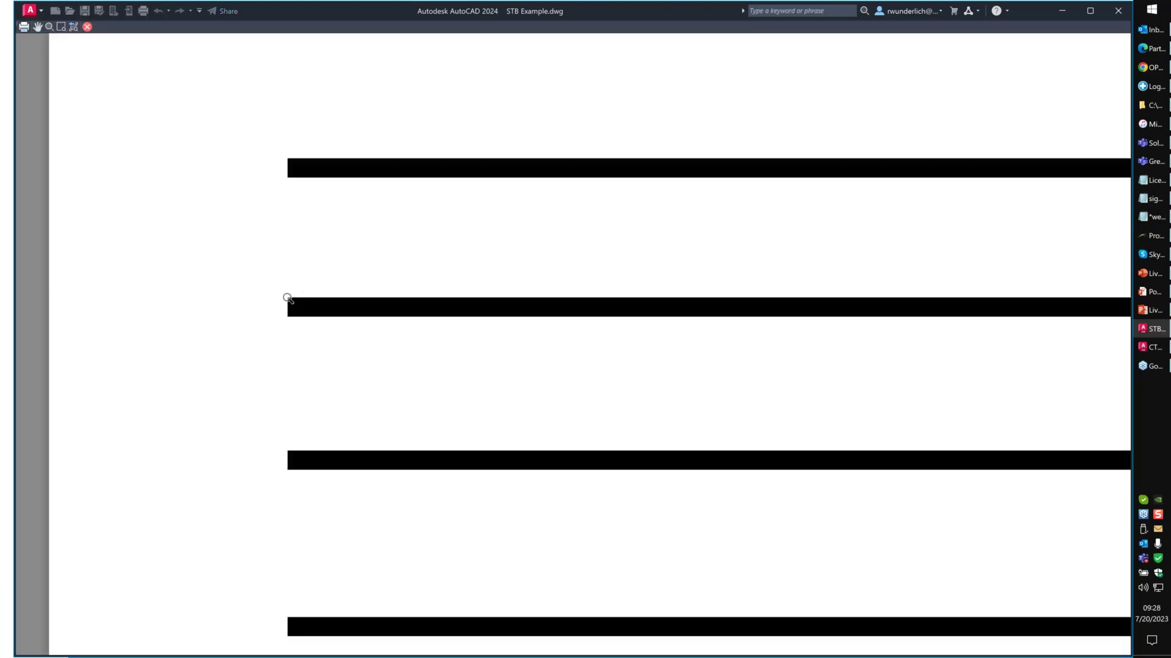
click(89, 28)
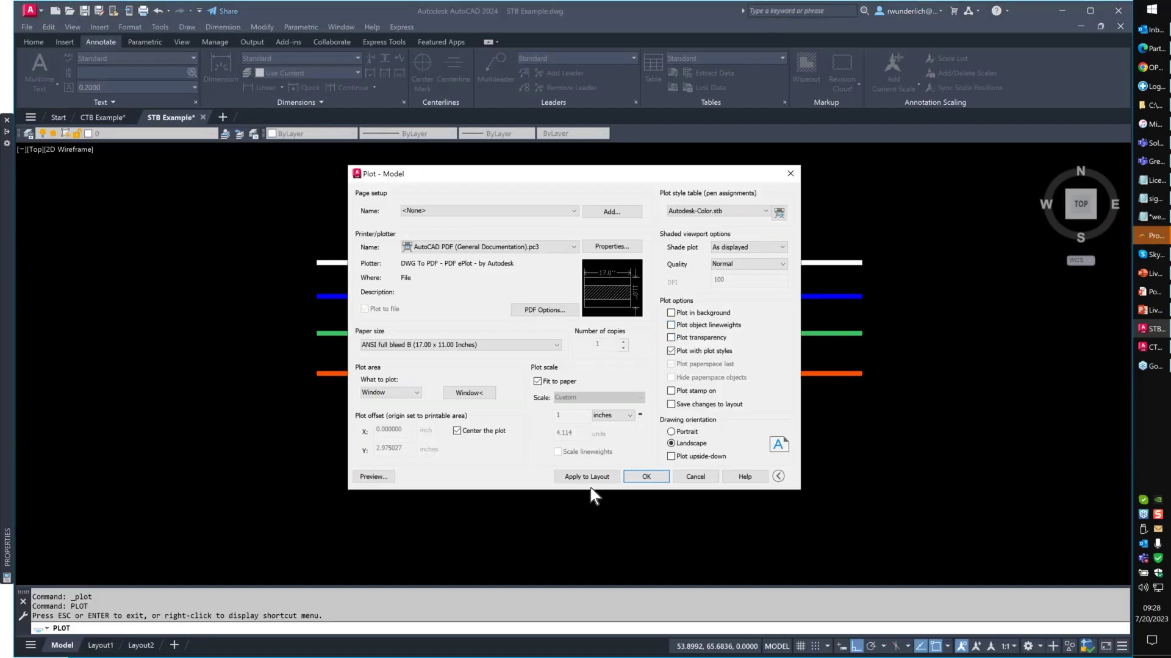
click(382, 477)
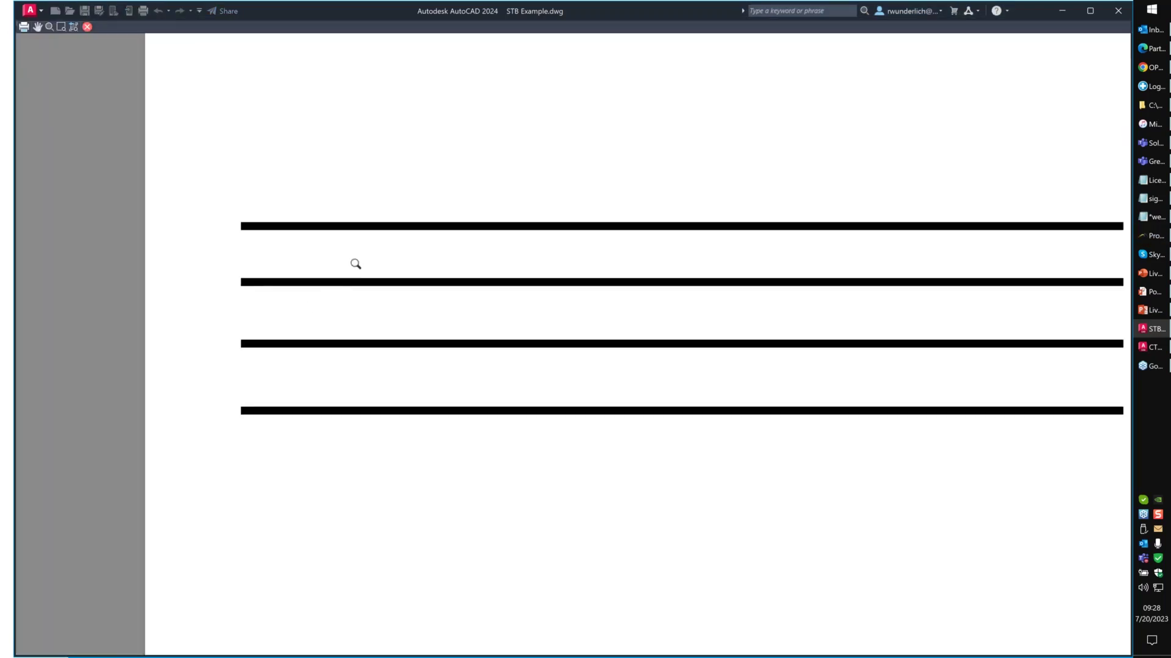
click(89, 28)
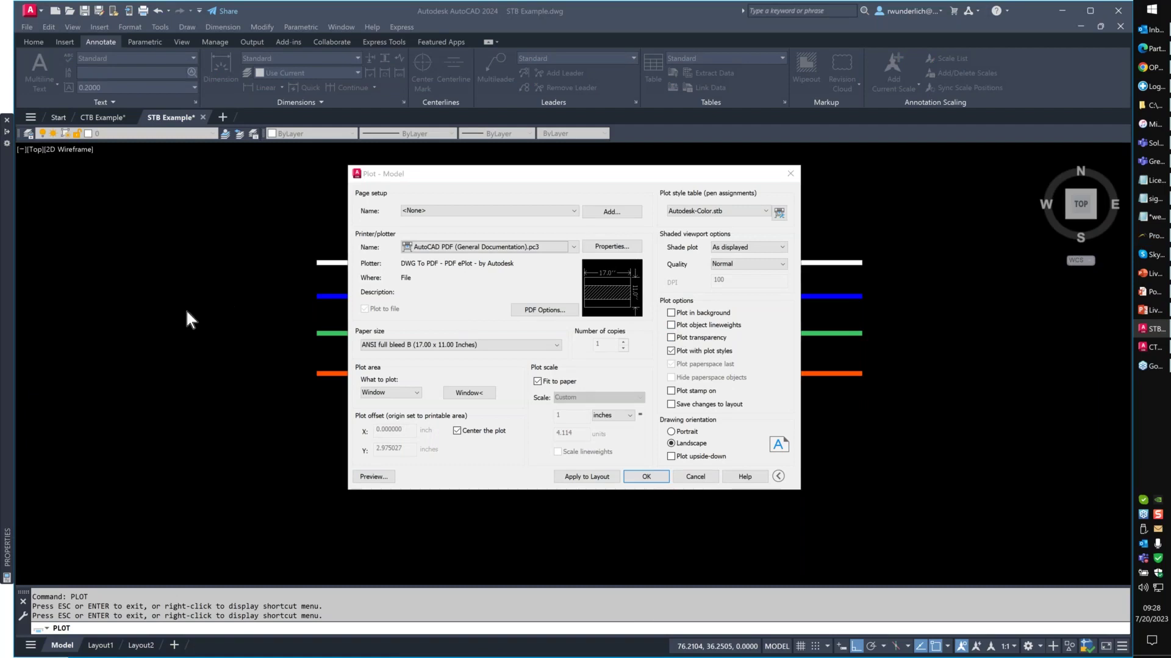
click(695, 477)
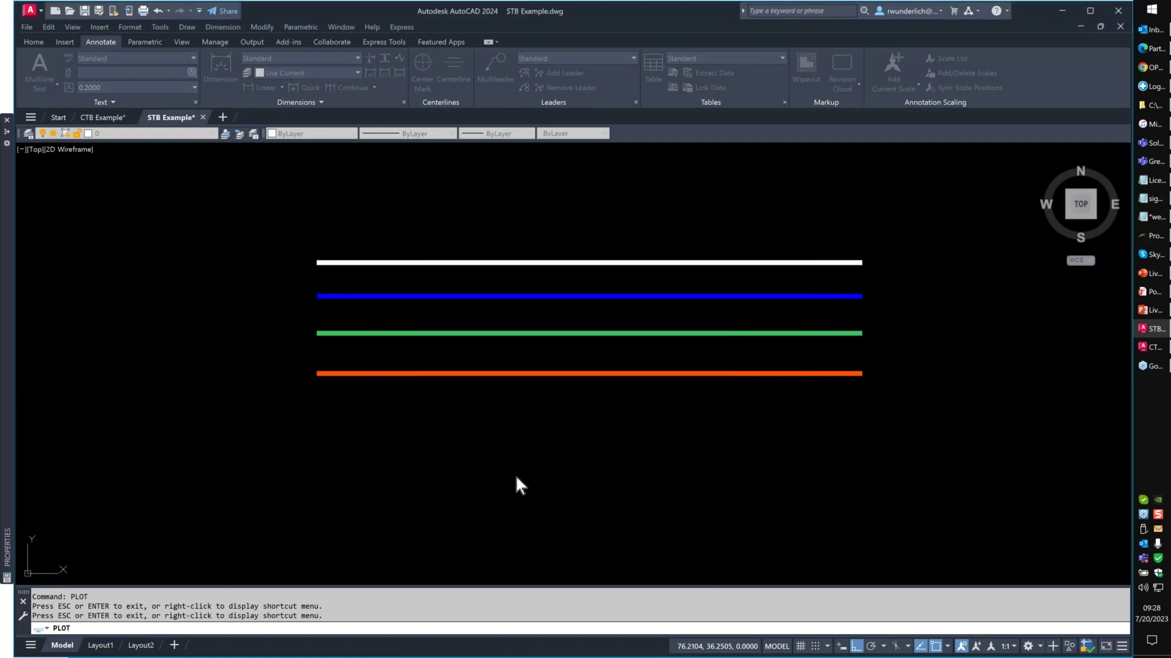
Check layer 0's plot style in the layer properties and close them.
text(layer)
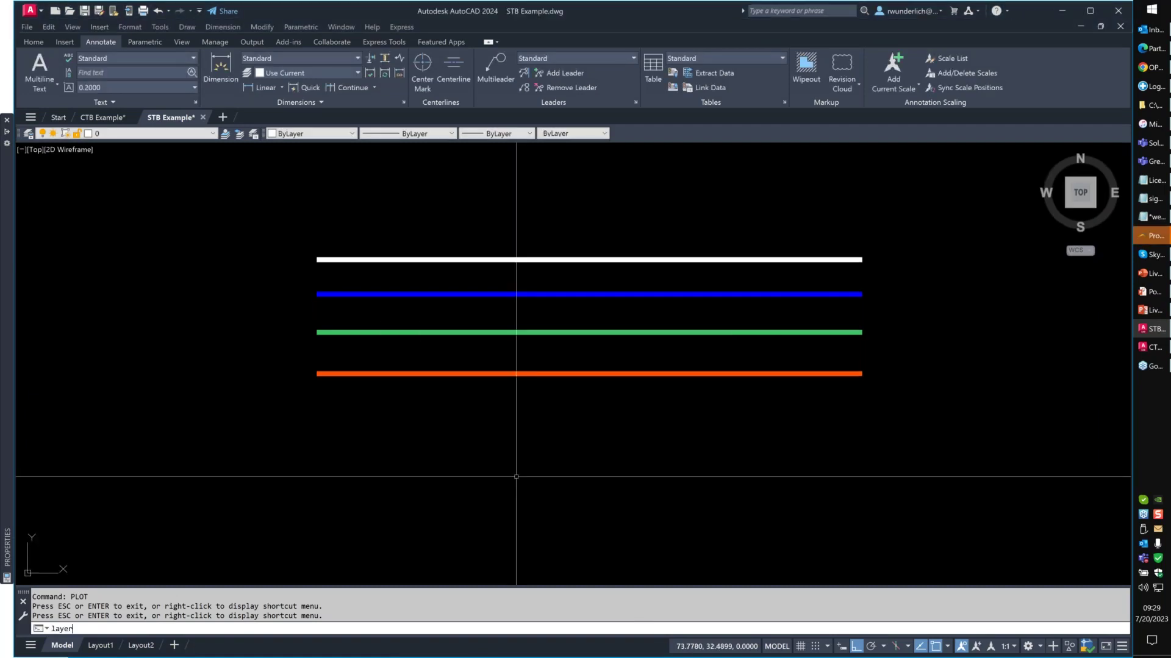
key(Return)
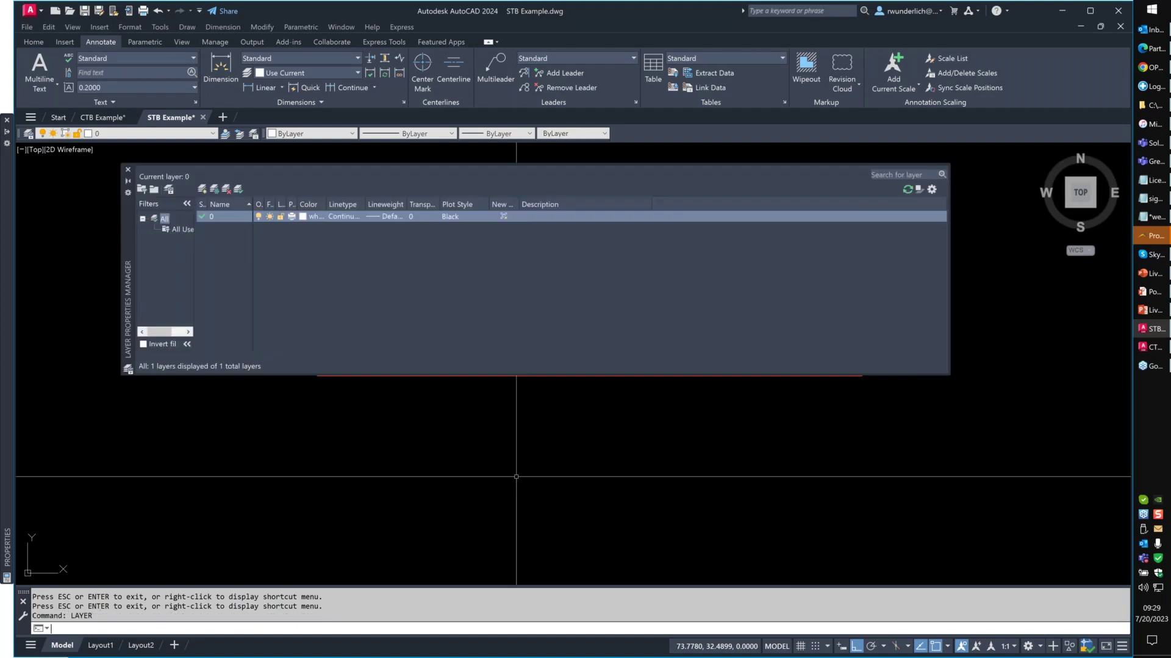
click(126, 168)
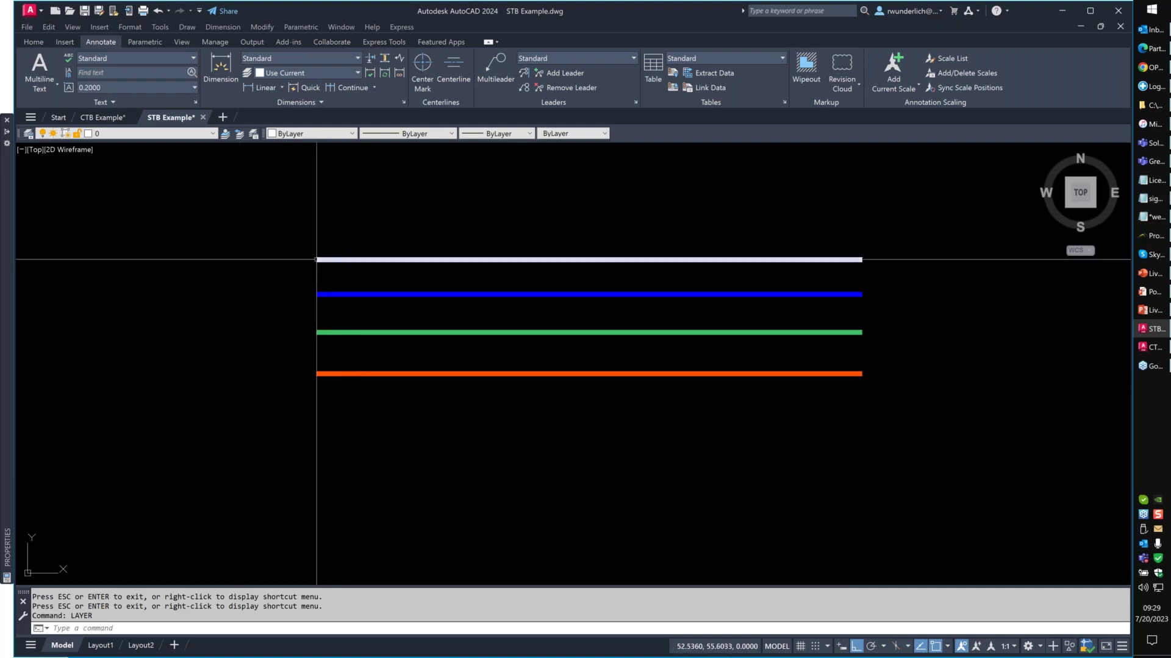
mouse_move(318, 261)
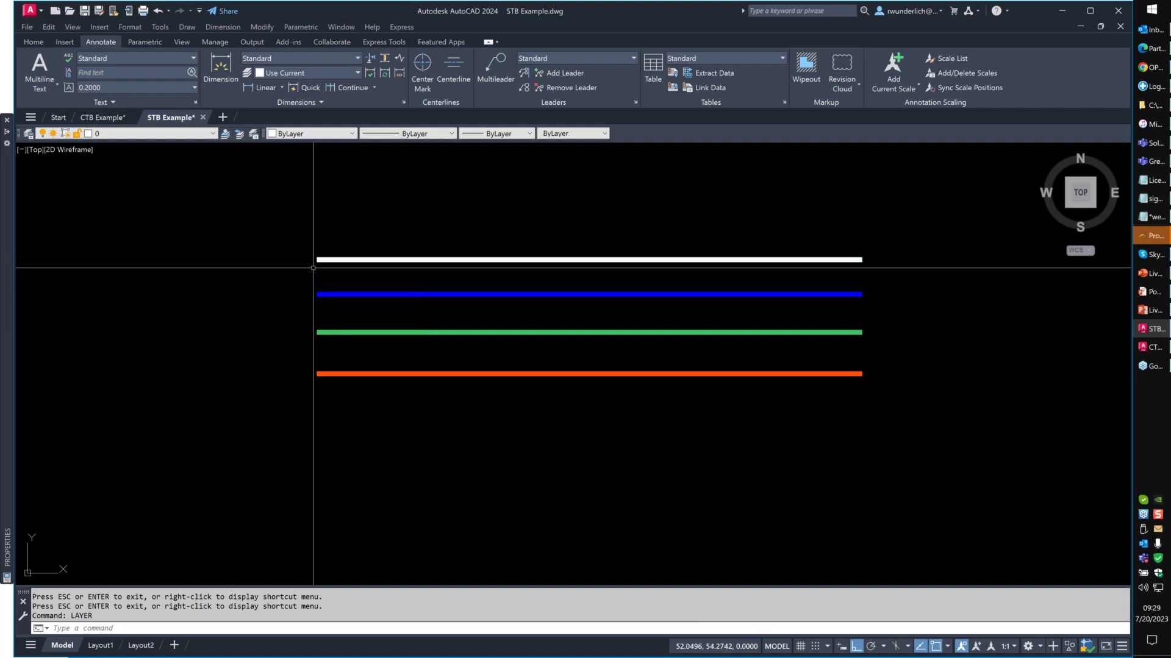
mouse_move(5, 360)
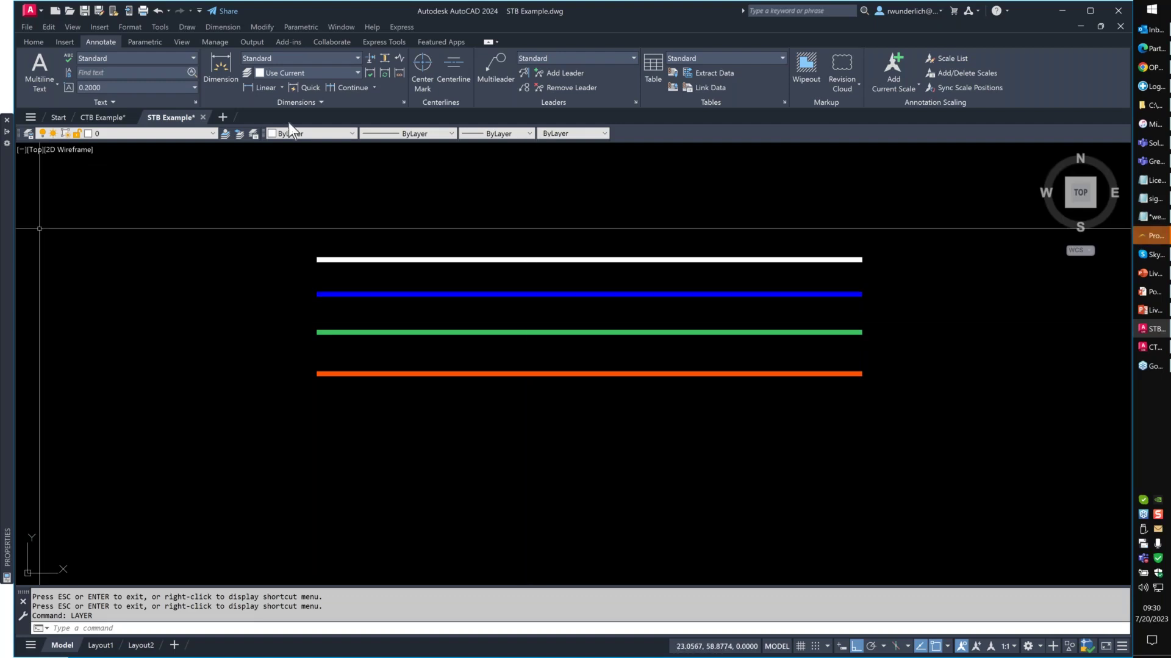
Return to CTB Example, switch to the PowerPoint slide show and bring up the full instructions for converting a drawing.
click(97, 117)
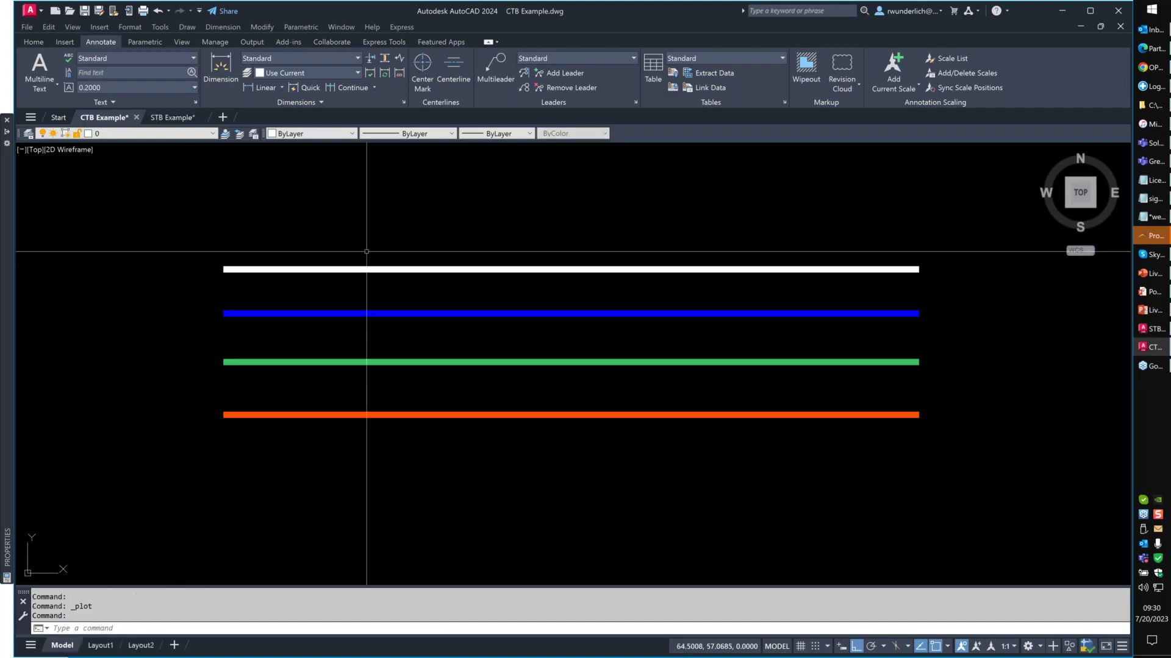
key(Escape)
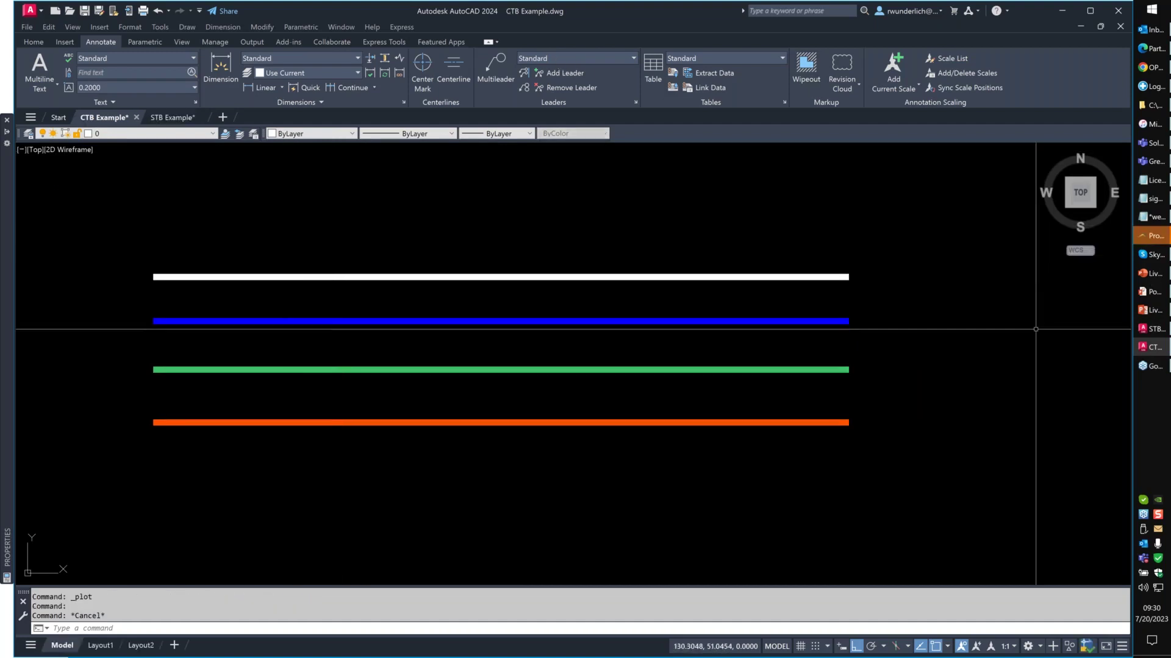
mouse_move(1152, 294)
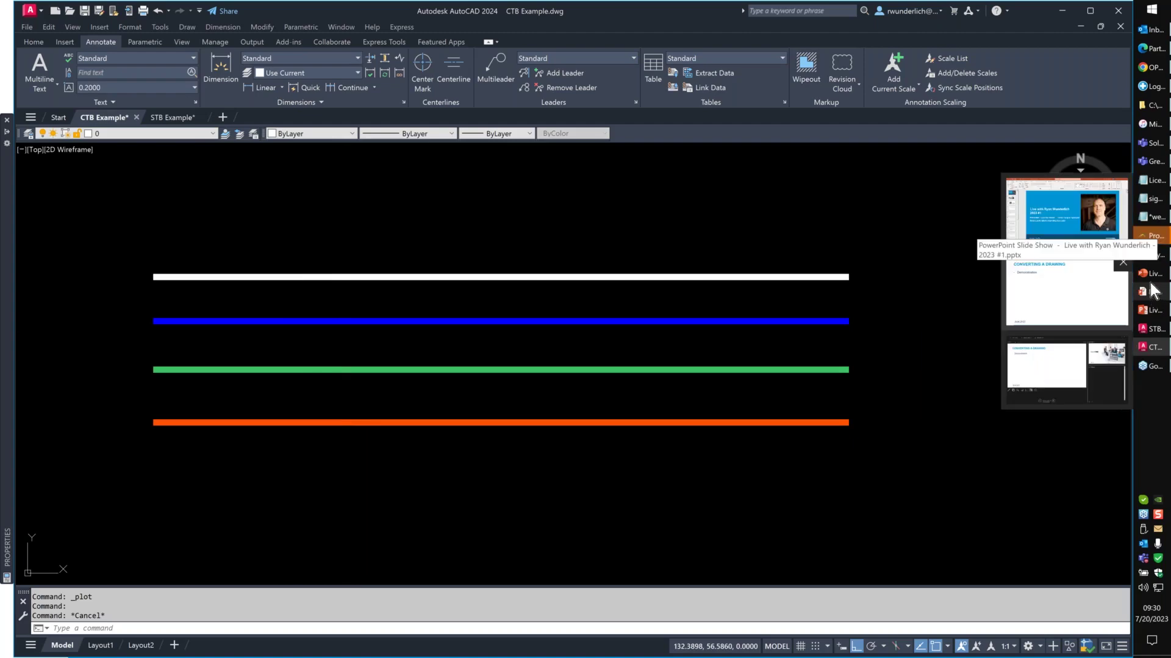
click(1066, 291)
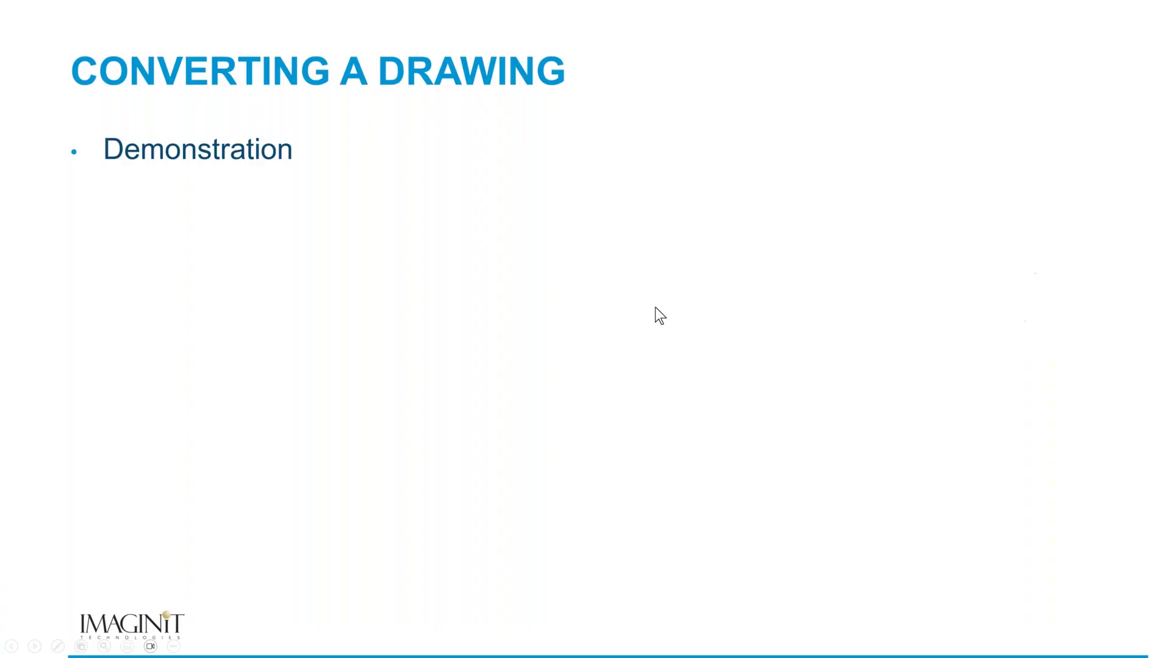
click(533, 301)
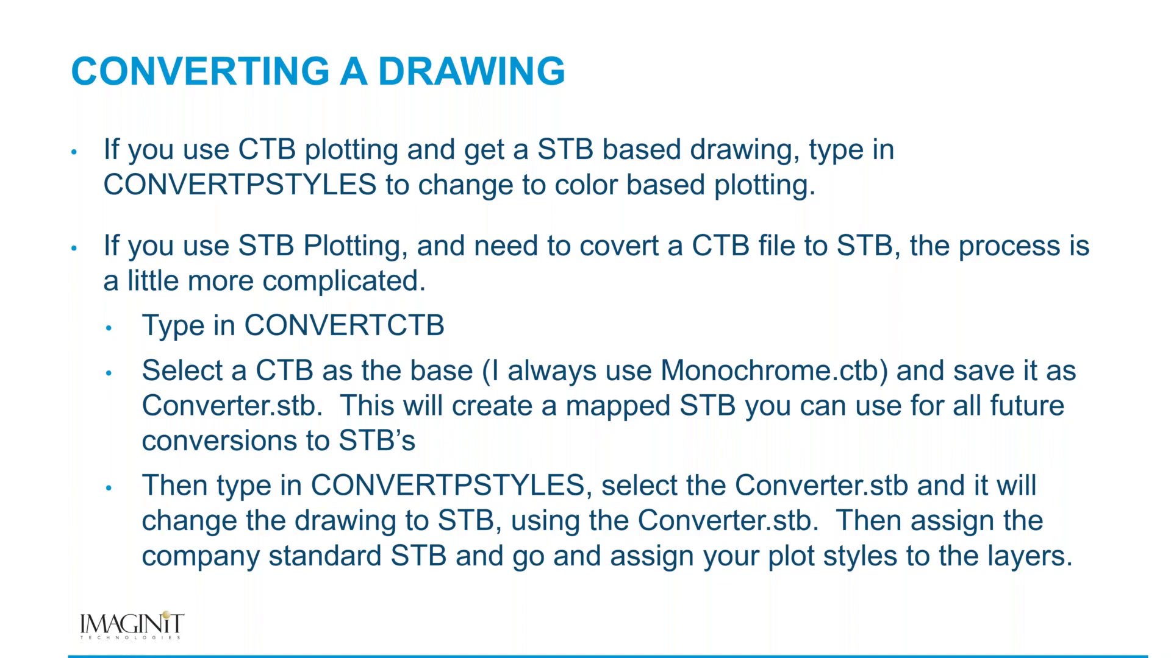
Switch back to AutoCAD and run CONVERTCTB in CTB Example with monochrome.ctb as the source table.
key(alt+Tab)
key(Escape)
text(convertc)
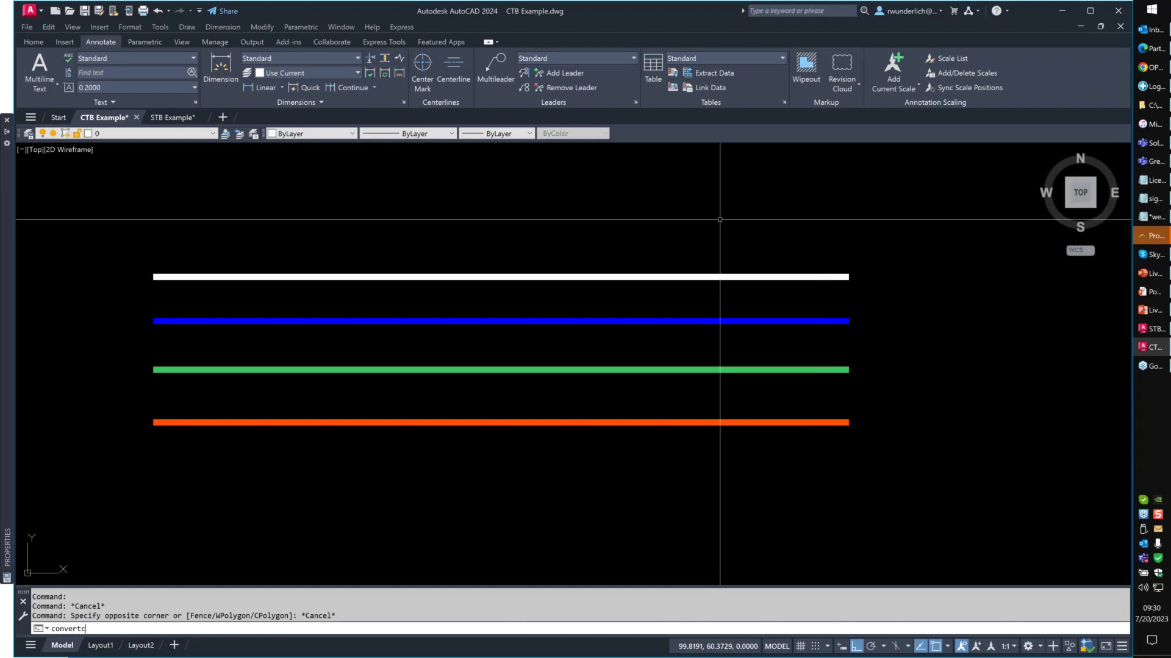
text(tb)
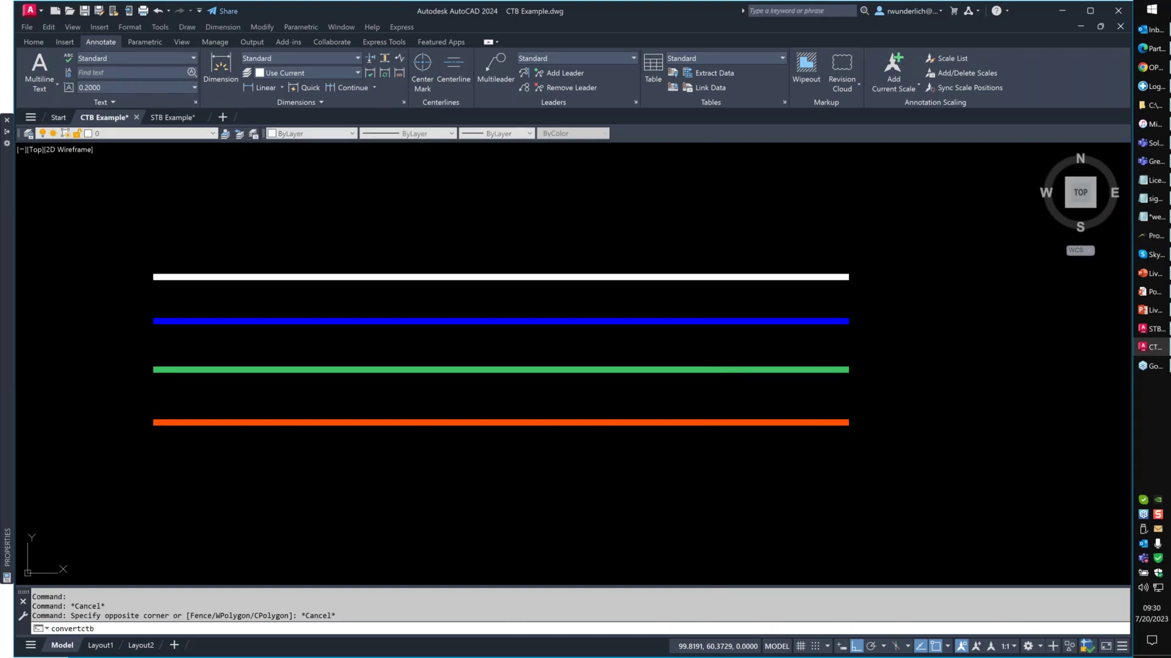
key(Return)
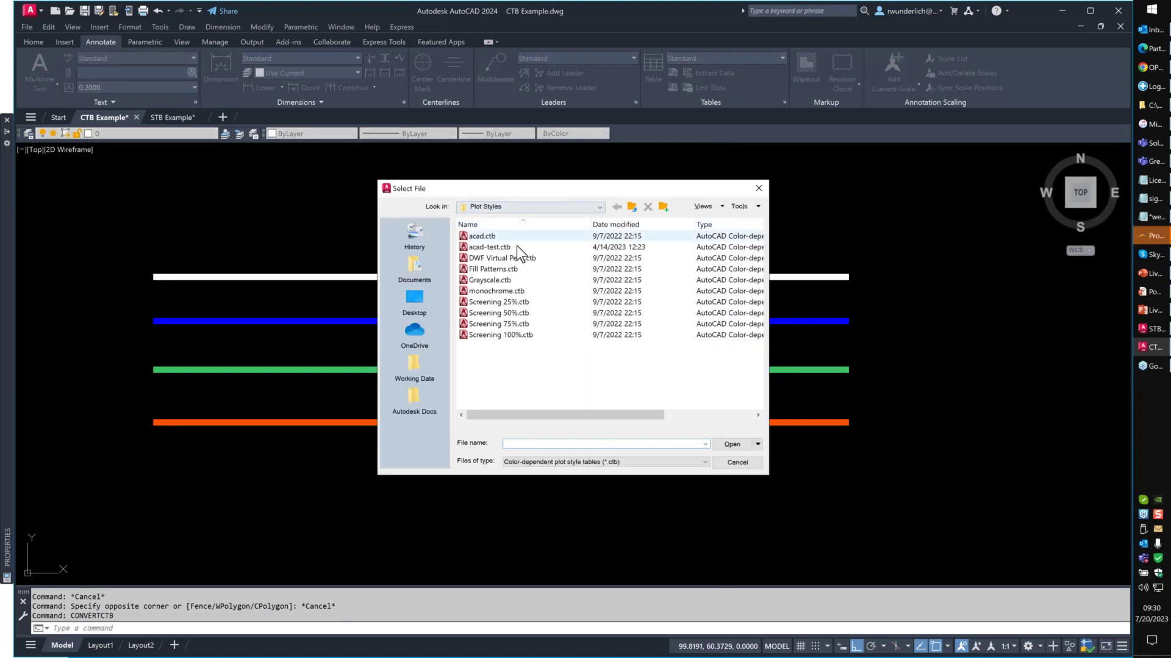
click(493, 292)
click(732, 444)
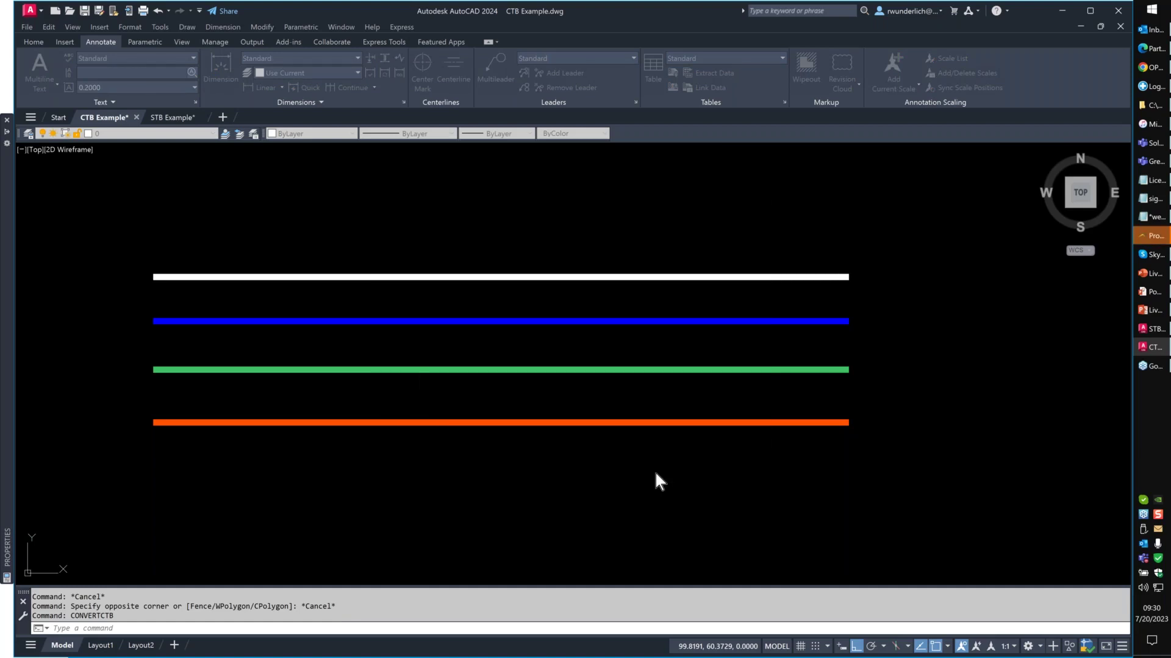
Save the converted named plot style table as Converter.stb and acknowledge the conversion notice.
click(542, 444)
key(BackSpace)
key(BackSpace)
key(BackSpace)
key(BackSpace)
key(BackSpace)
key(BackSpace)
key(BackSpace)
key(BackSpace)
key(BackSpace)
key(BackSpace)
text(Converter)
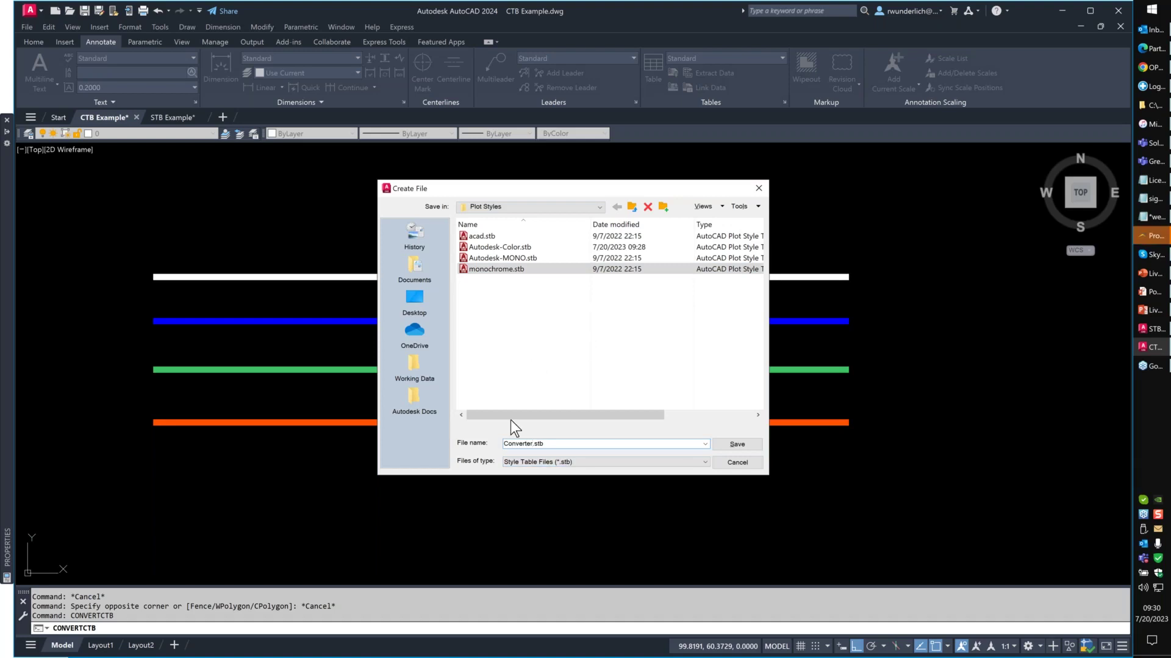
click(737, 444)
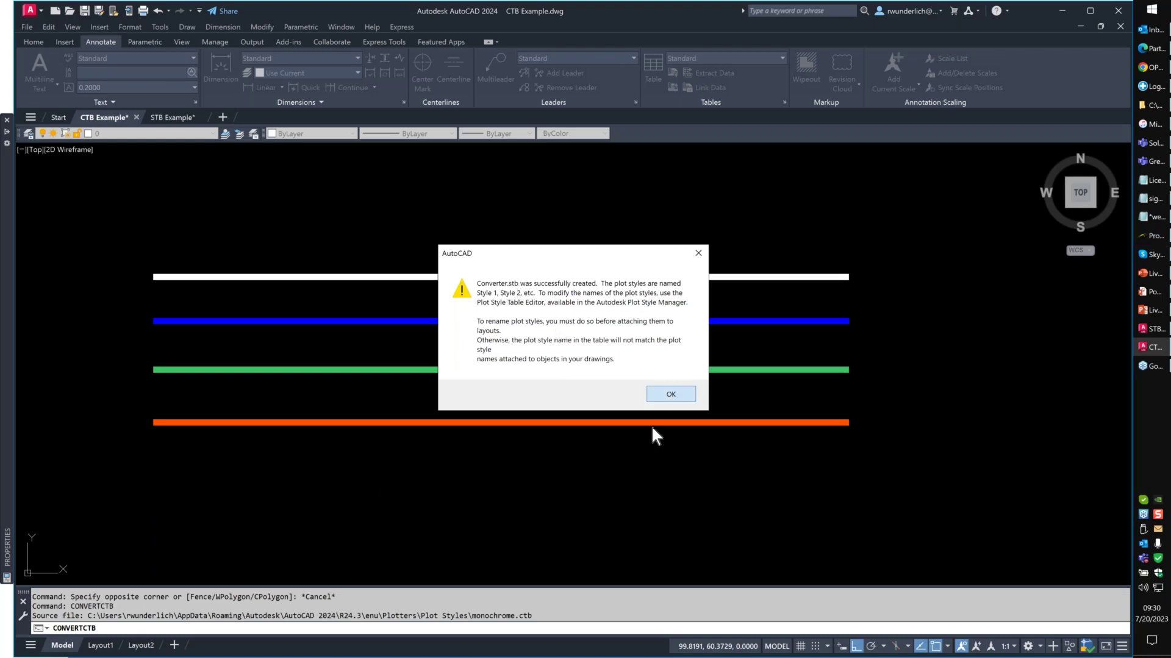
click(665, 396)
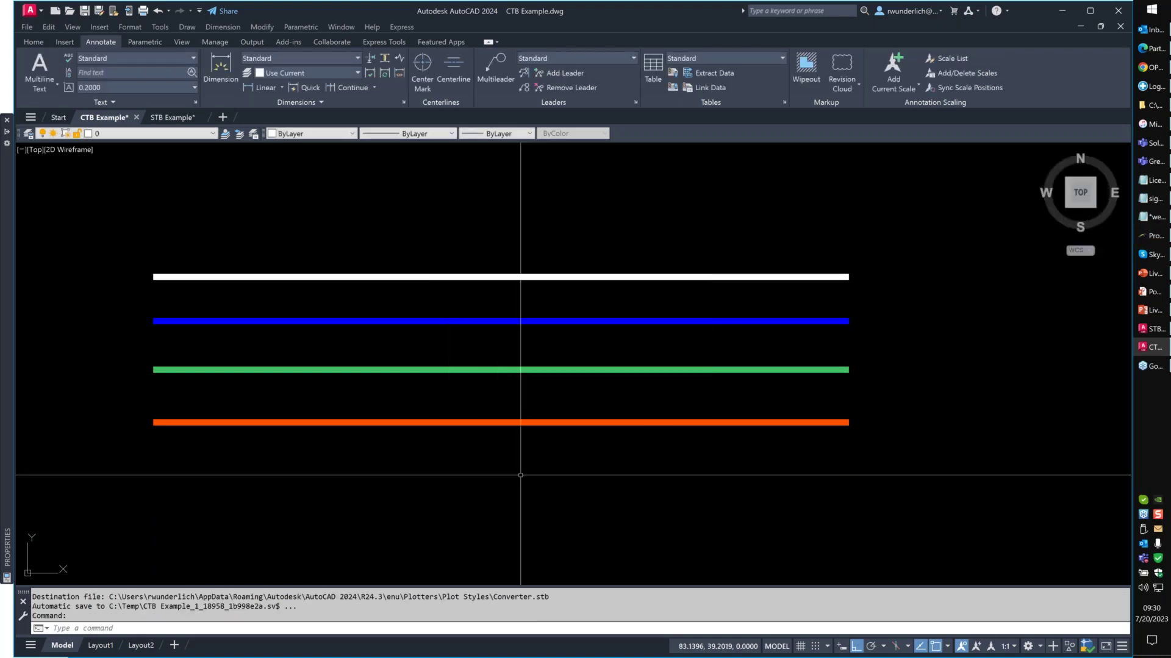
Check the plot style table in CTB Example's plot settings and the tables available in STB Example's, without plotting either.
key(ctrl+p)
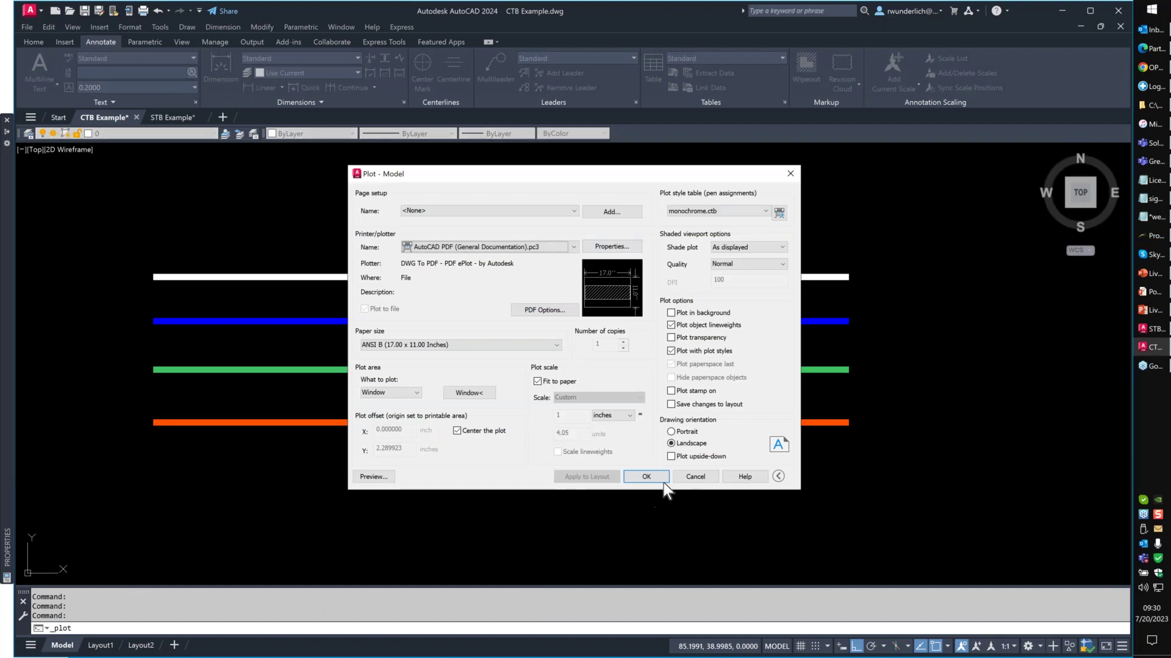
click(683, 479)
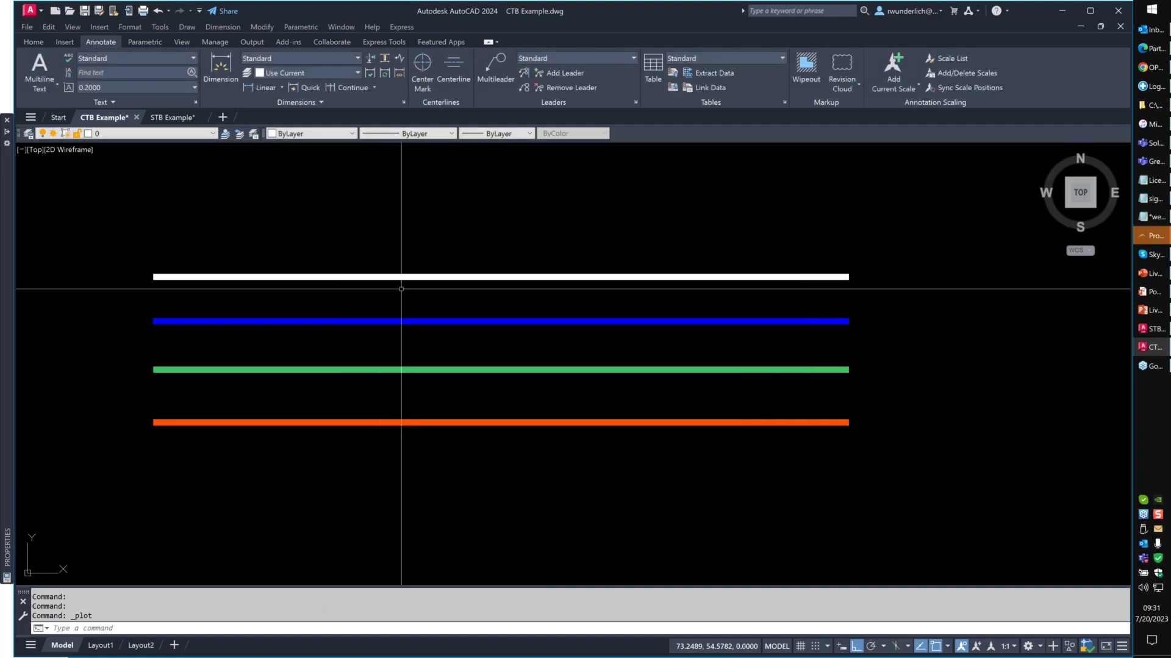
click(174, 118)
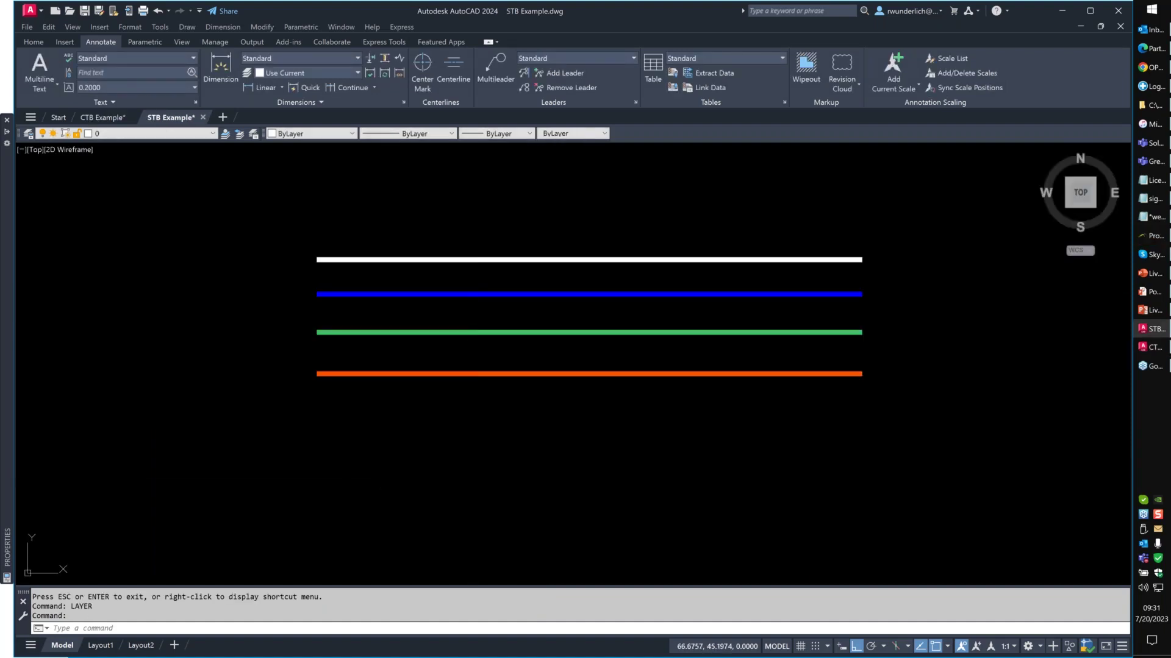
key(ctrl+p)
click(766, 211)
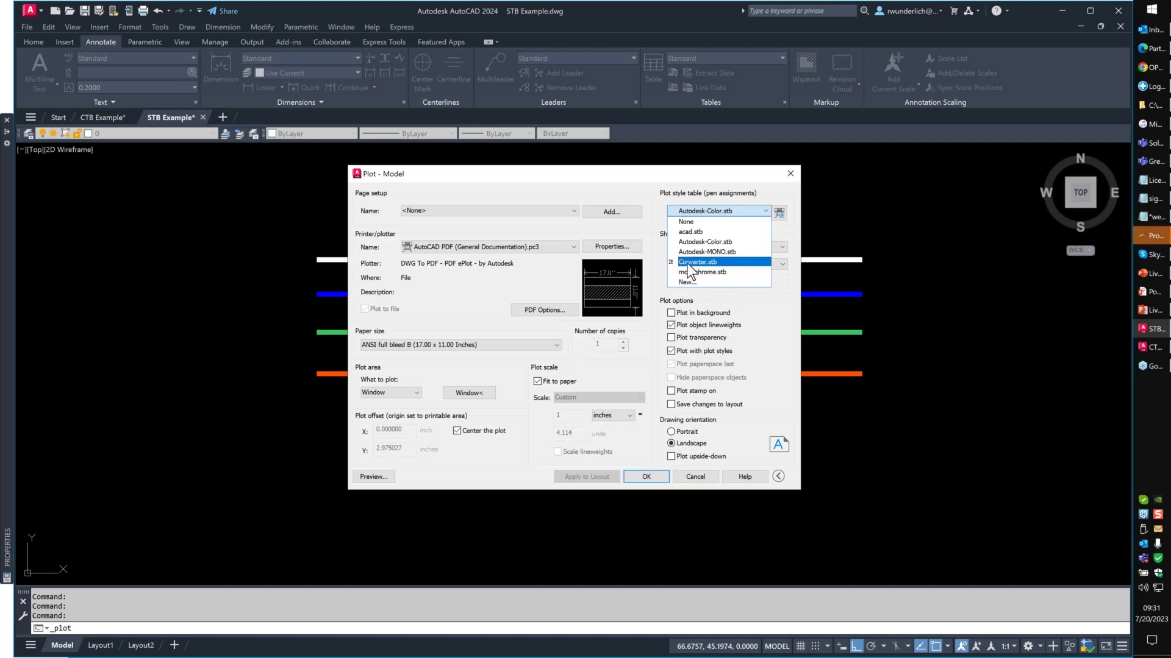
click(692, 477)
click(687, 478)
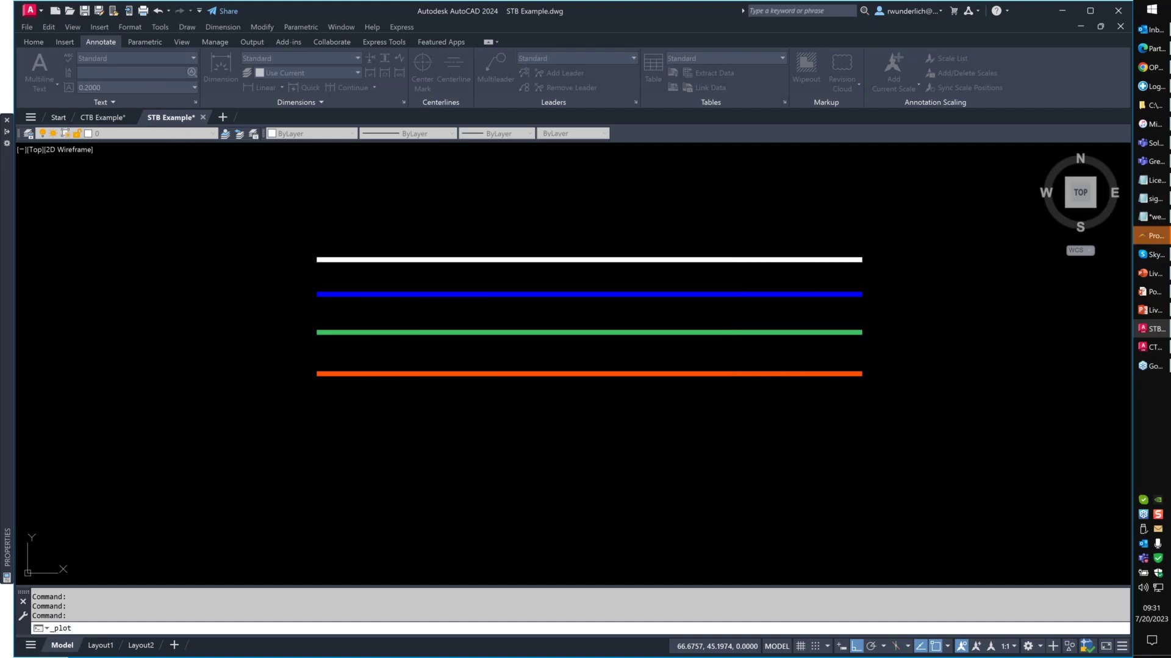
Convert the CTB Example drawing to named plot styles with CONVERTPSTYLES, using Converter.stb as the table.
click(89, 116)
text(convertpstyles)
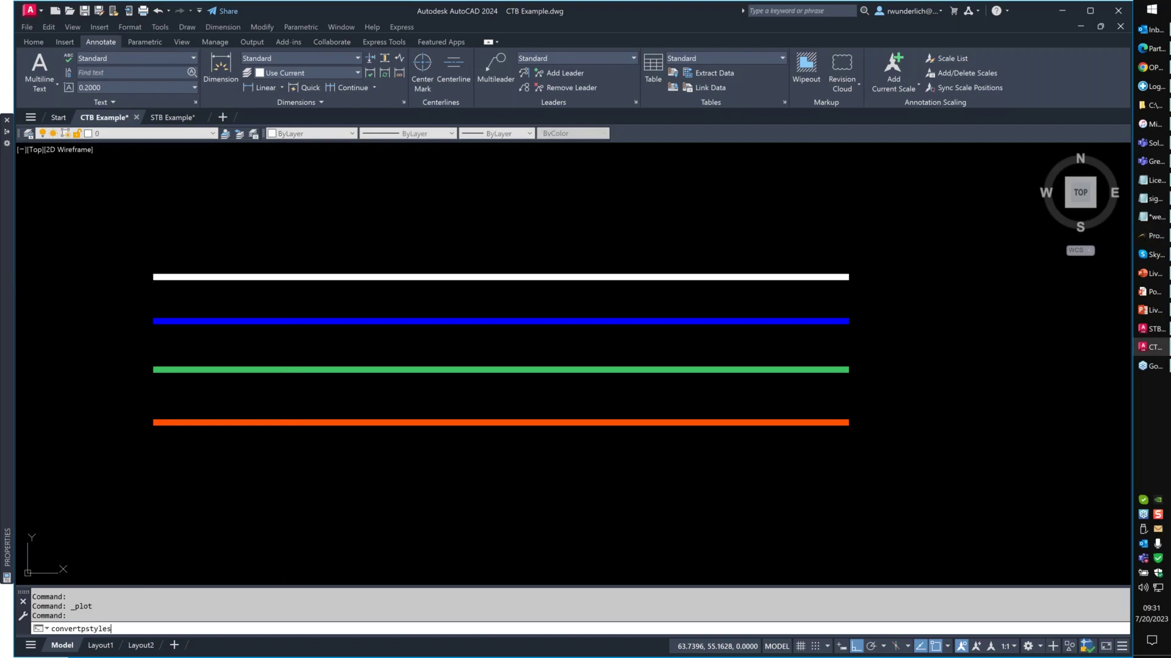
key(Return)
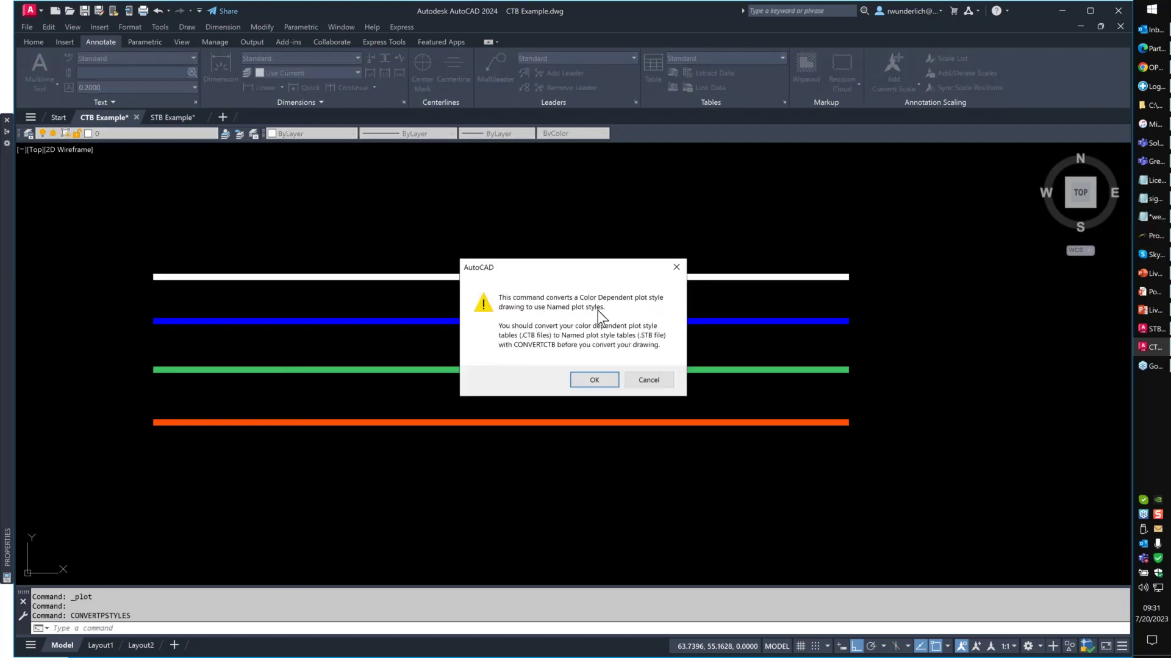
click(599, 381)
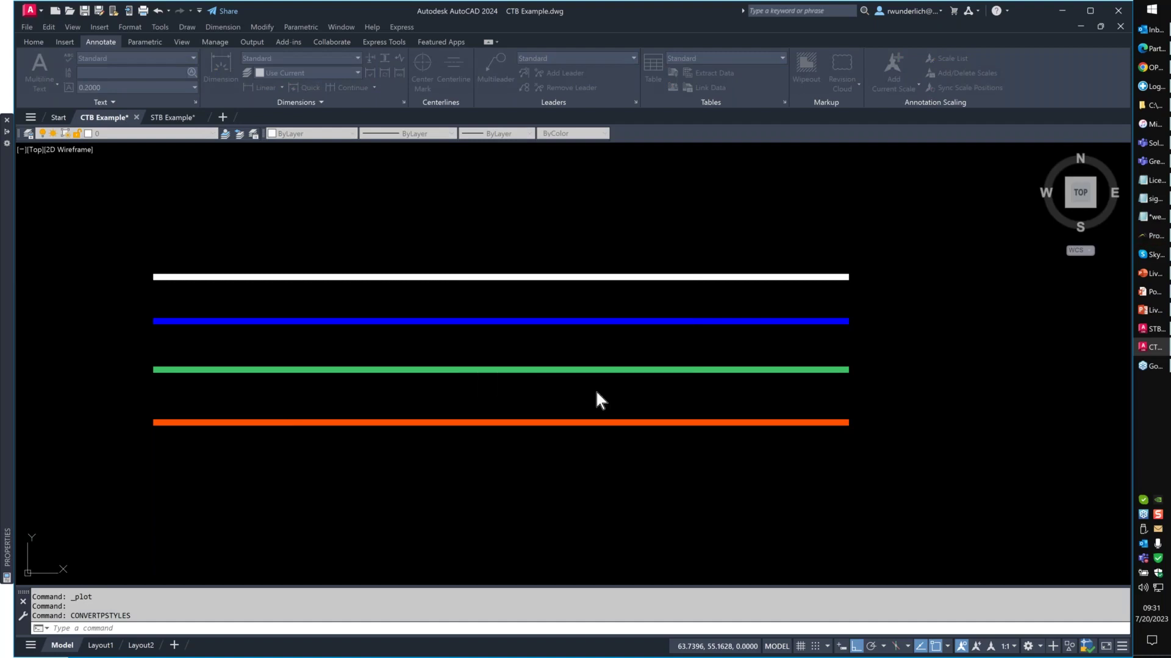
click(486, 270)
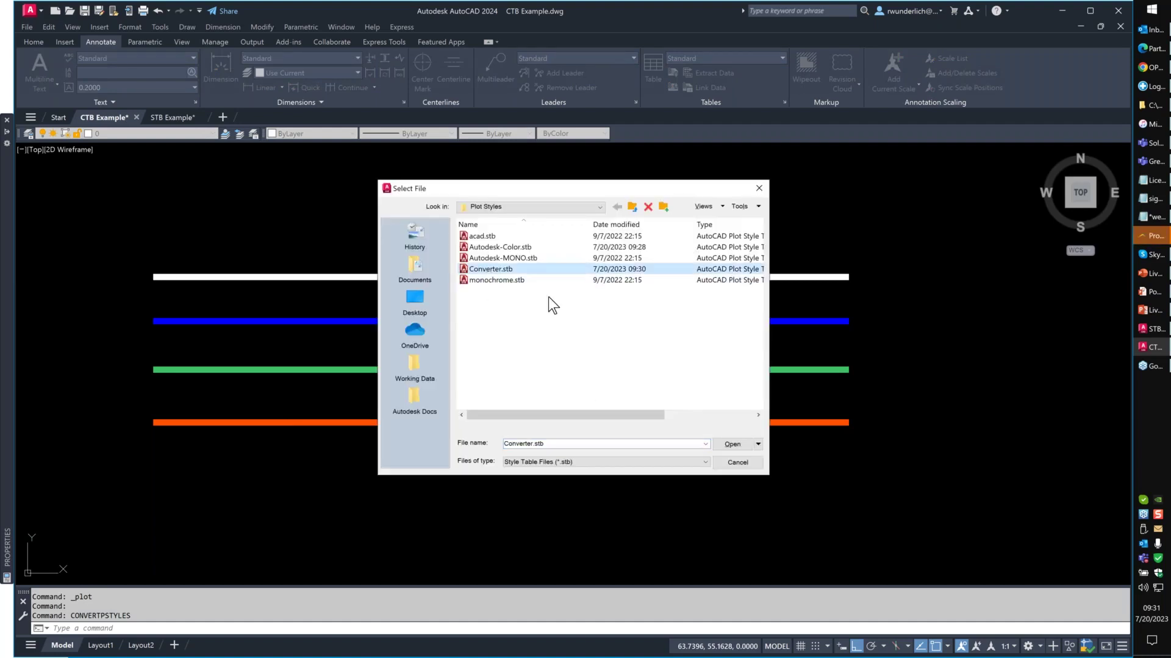
click(731, 445)
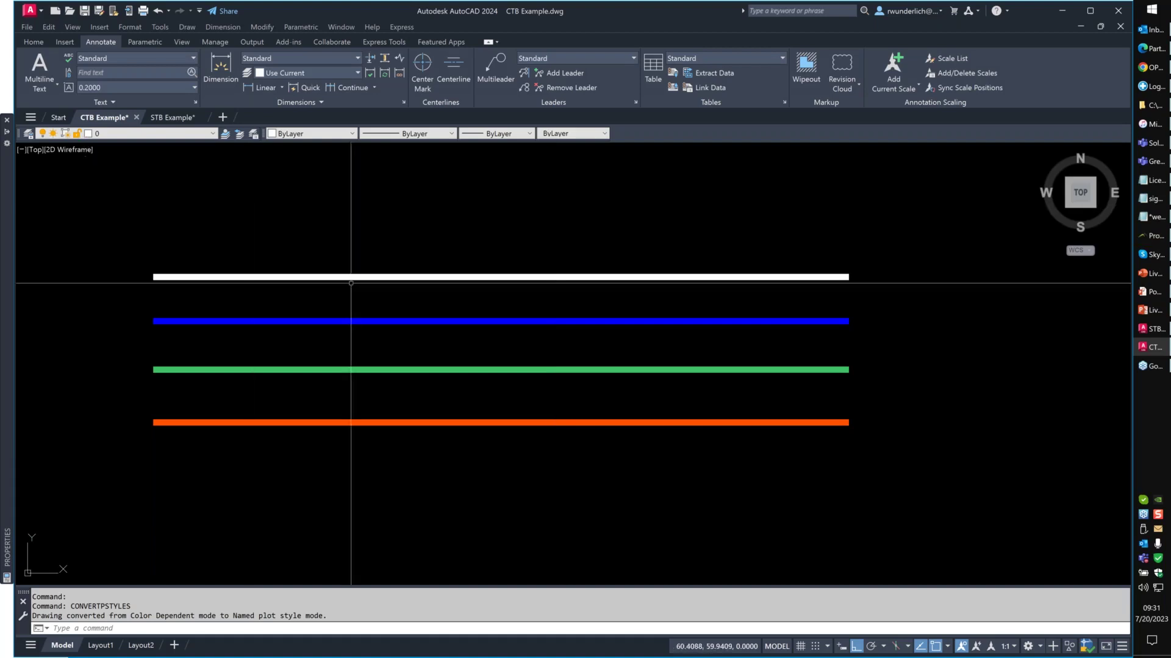
Assign the Autodesk-MONO.stb plot style table to all layouts of CTB Example and leave the plot settings without plotting.
key(ctrl+p)
click(718, 210)
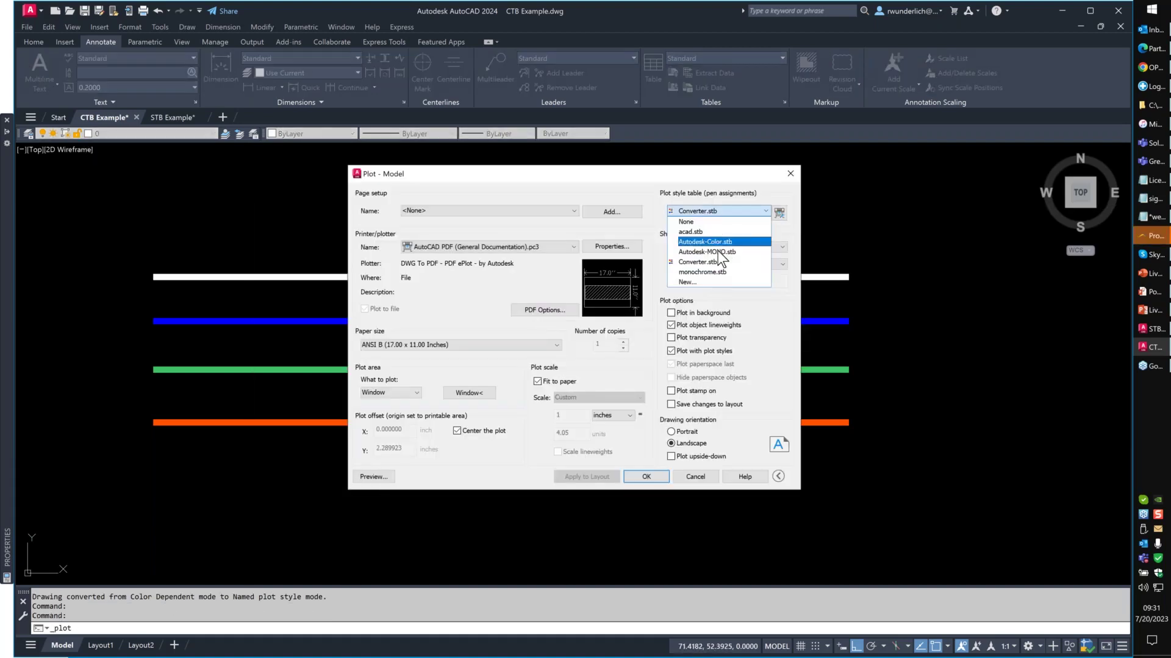
click(707, 251)
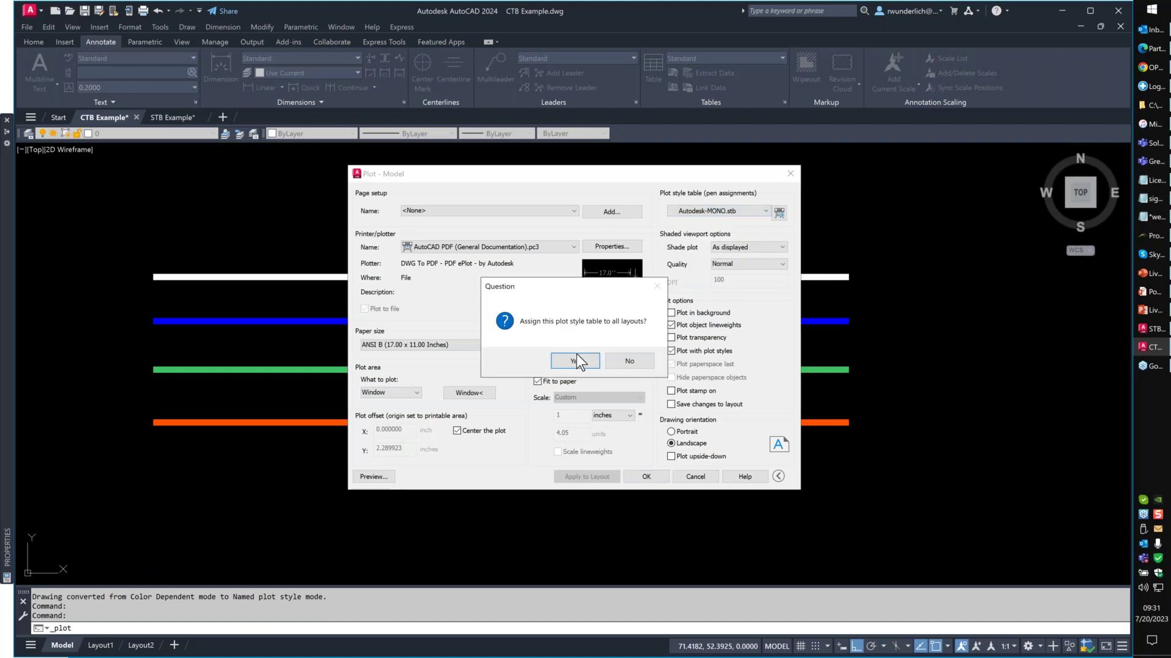
click(576, 360)
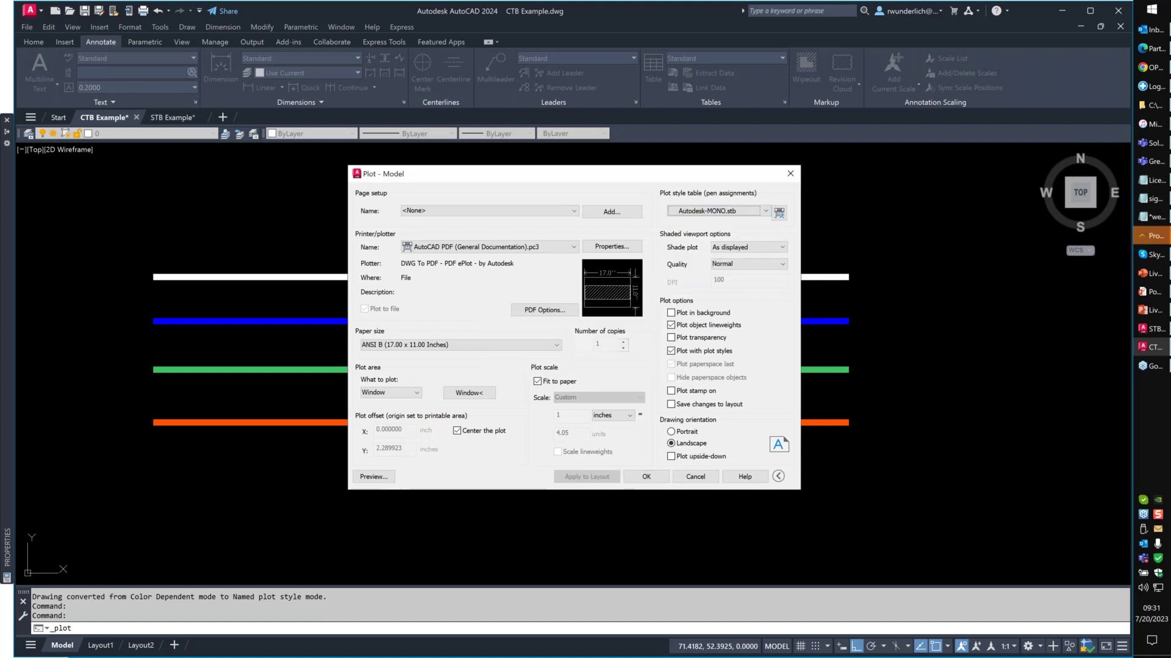
click(696, 477)
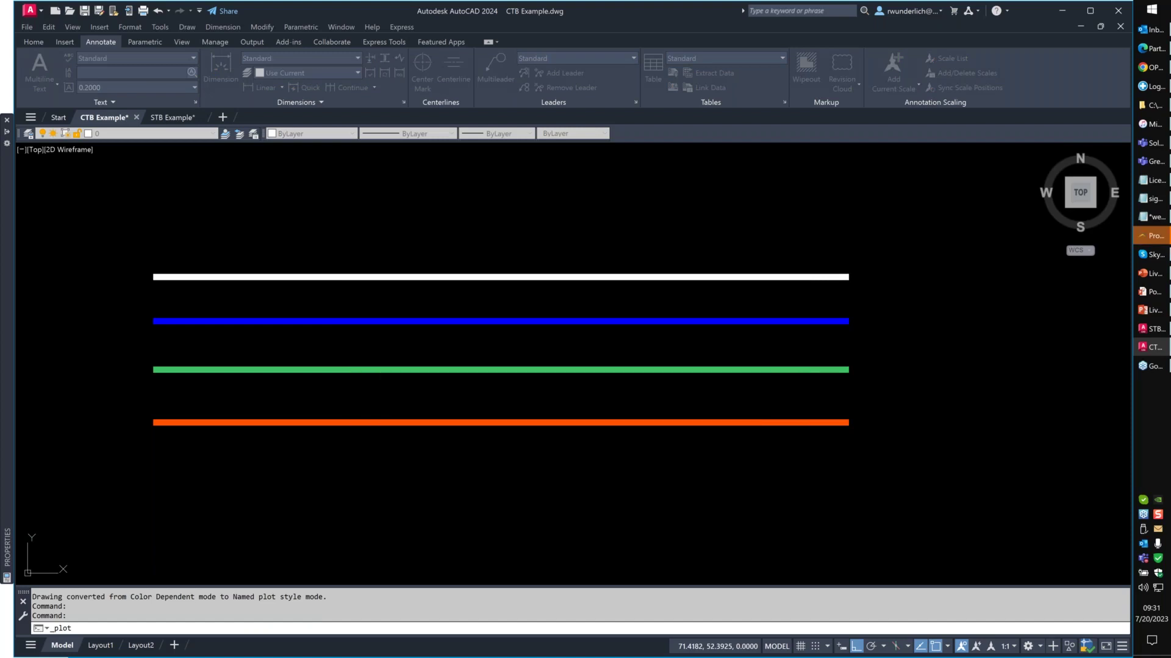
Open the layer properties and change layer 0's plot style to Solid.
text(layer)
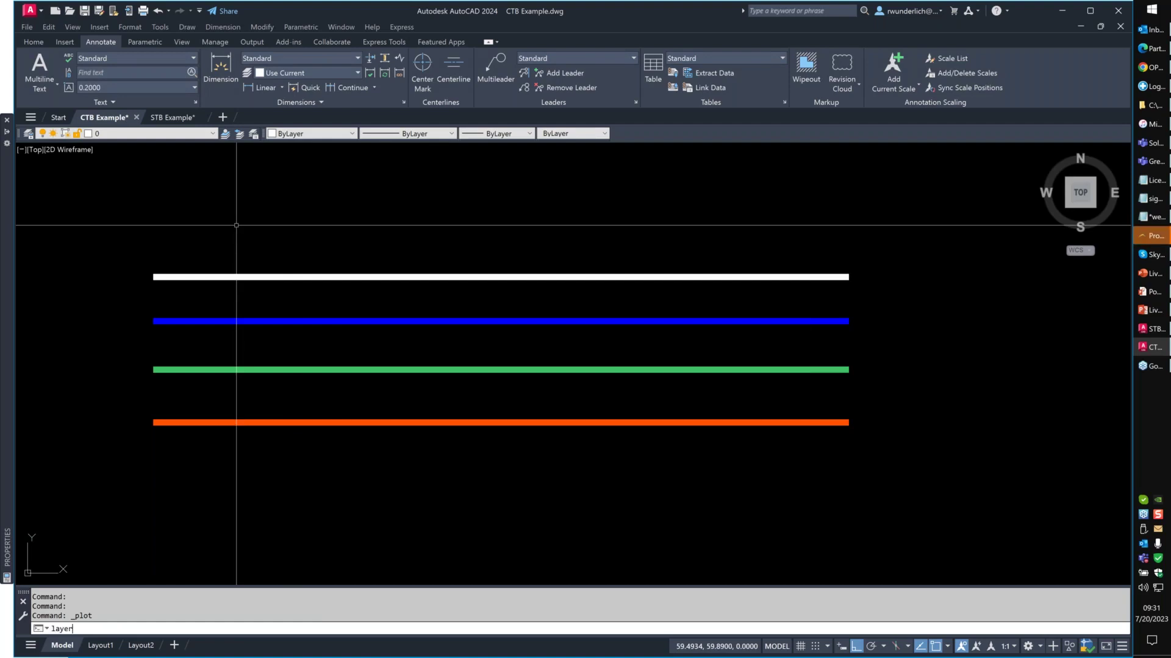
key(Return)
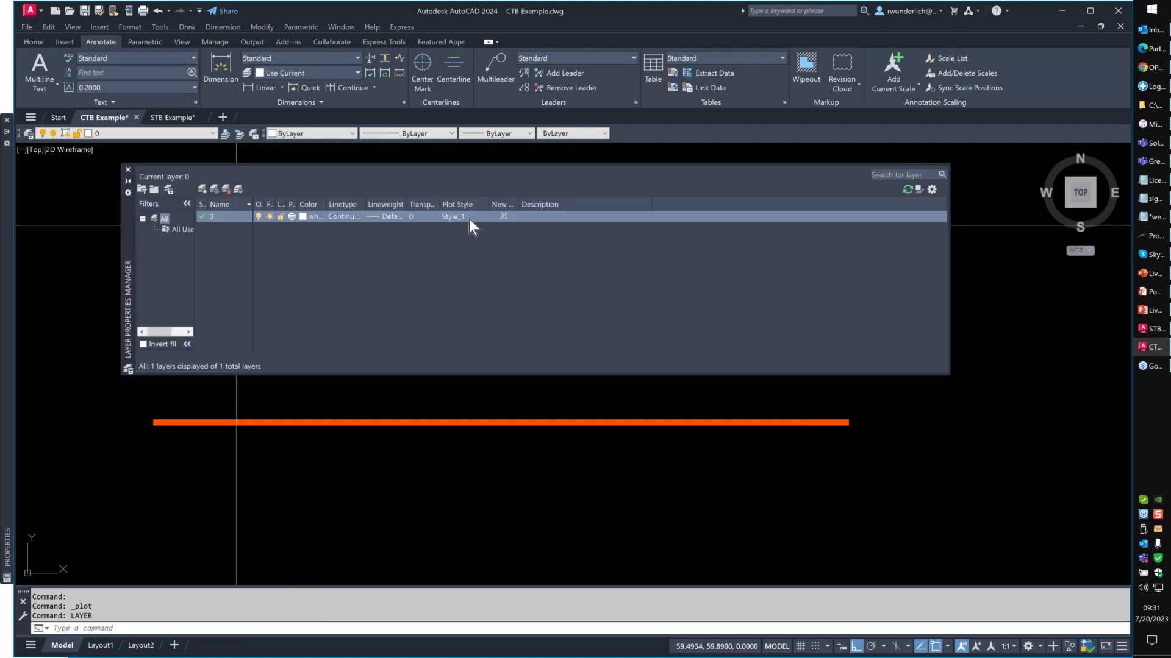
click(470, 218)
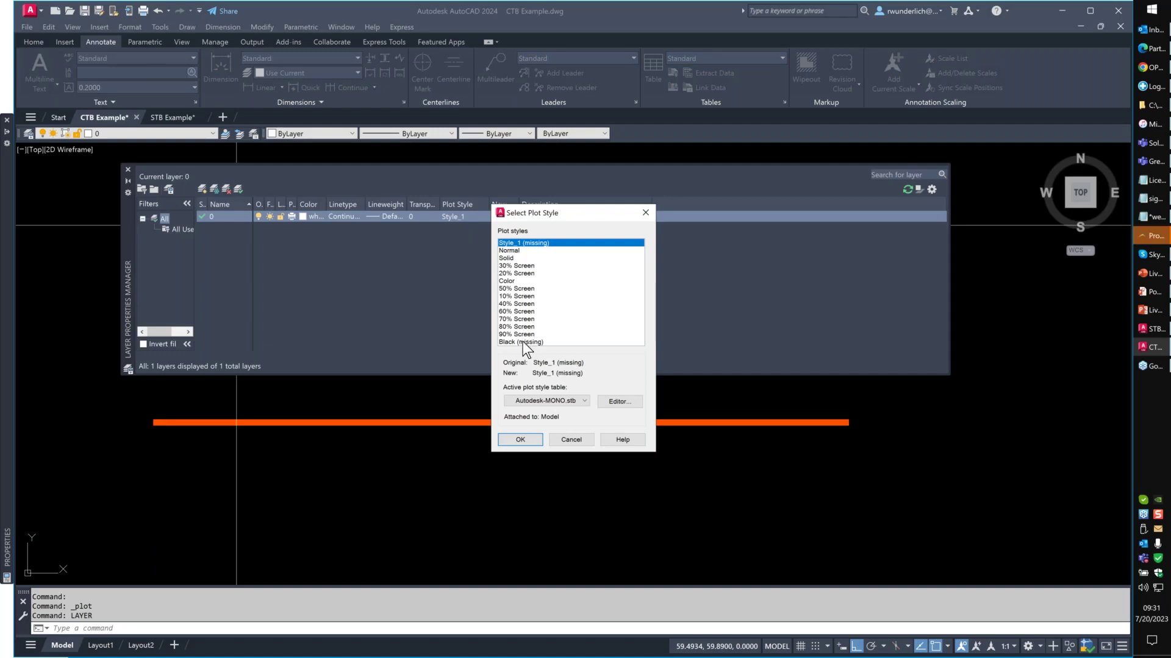
click(522, 342)
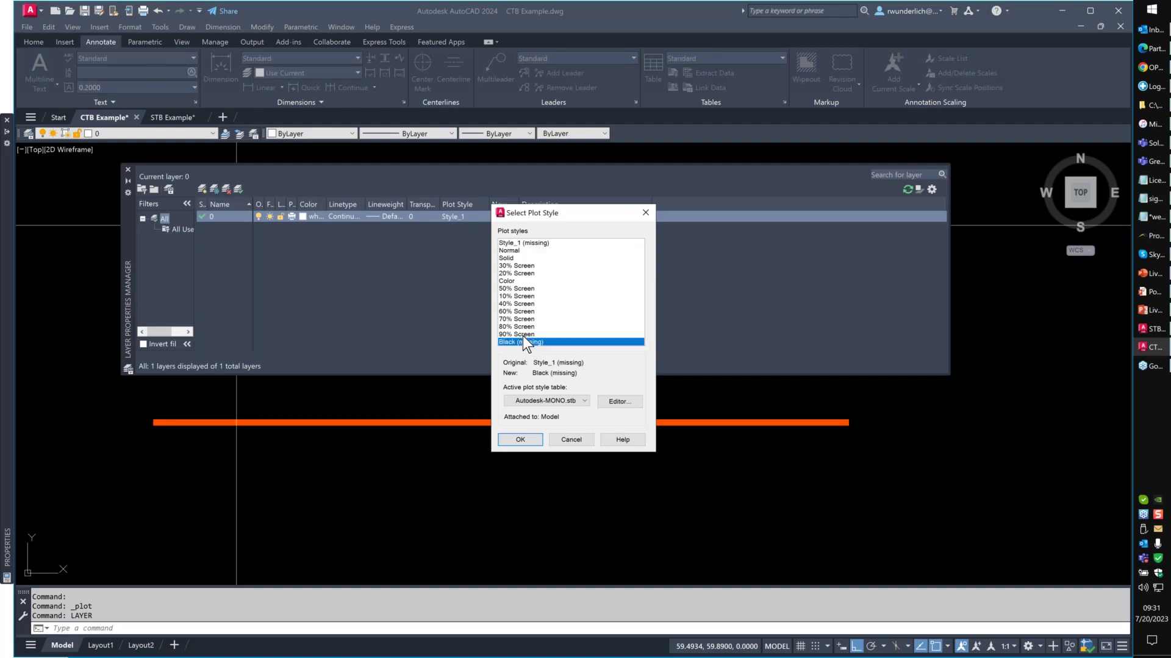
click(516, 281)
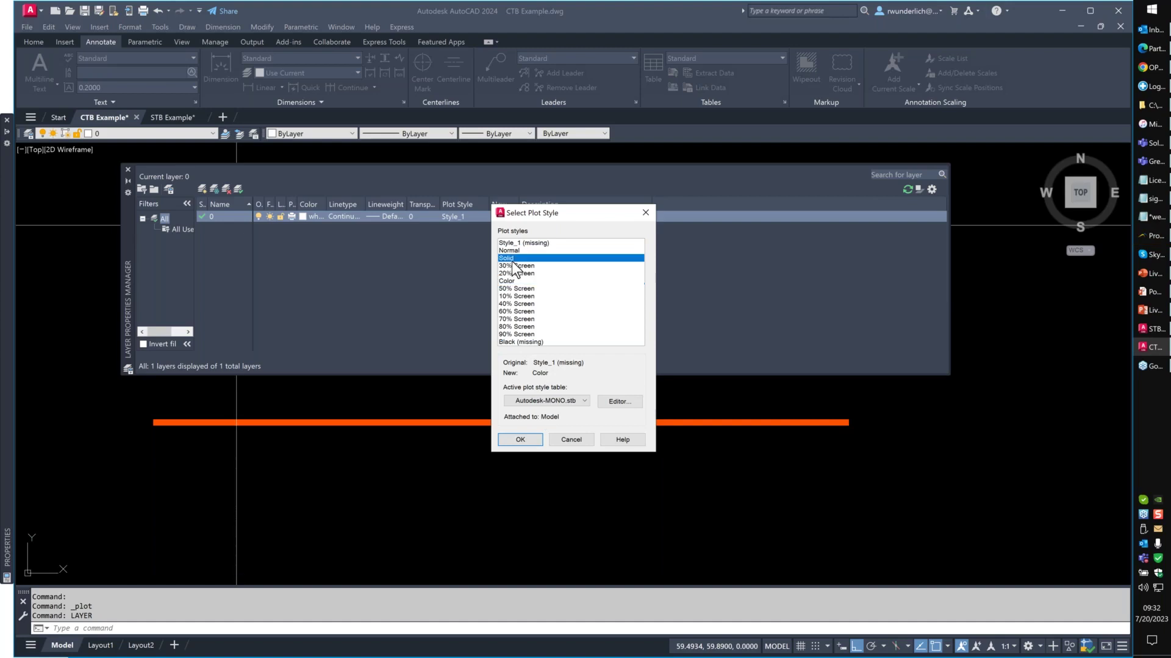
click(523, 440)
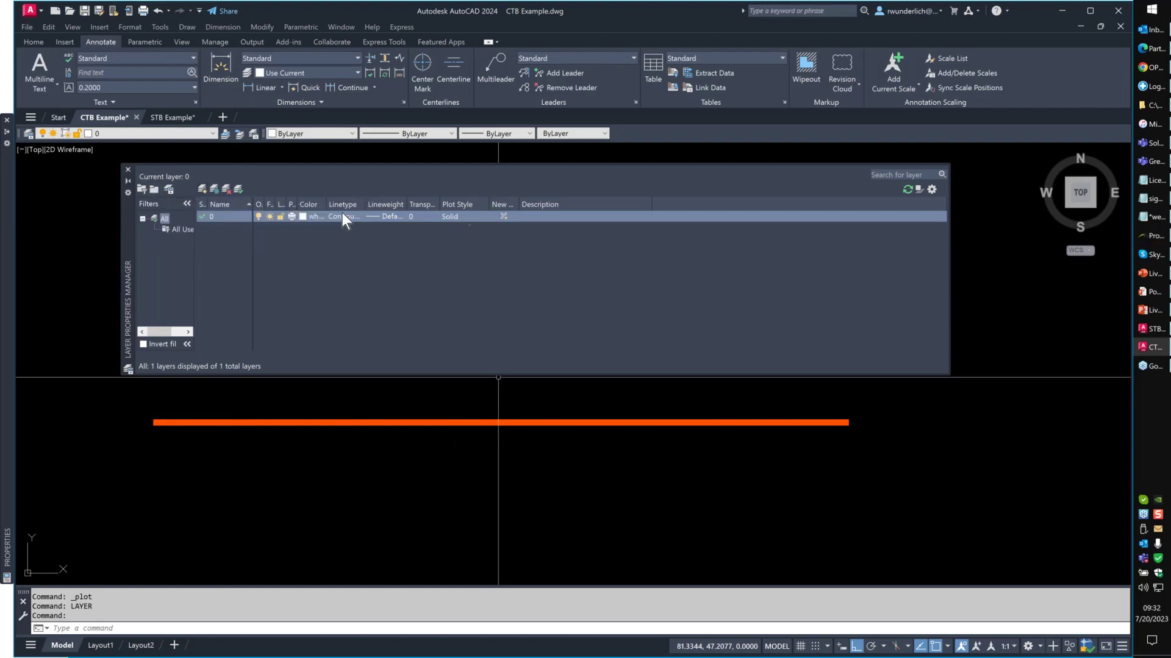
Examine which plot styles the monochrome.stb and acad.stb tables offer for layer 0.
click(462, 218)
click(546, 400)
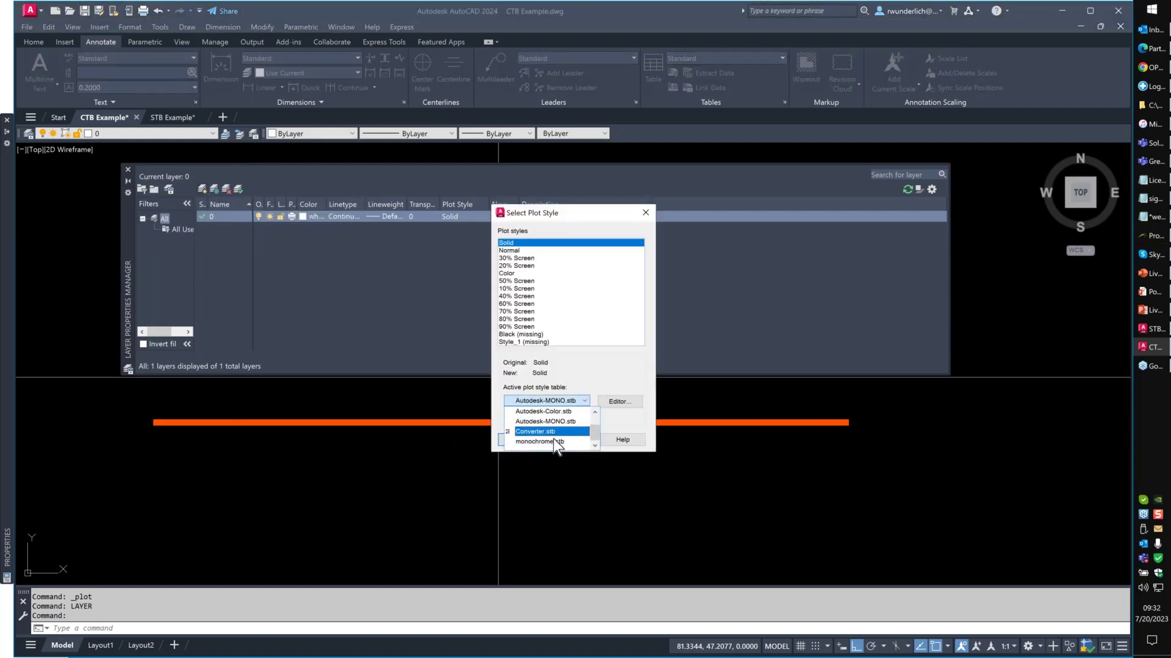
click(548, 442)
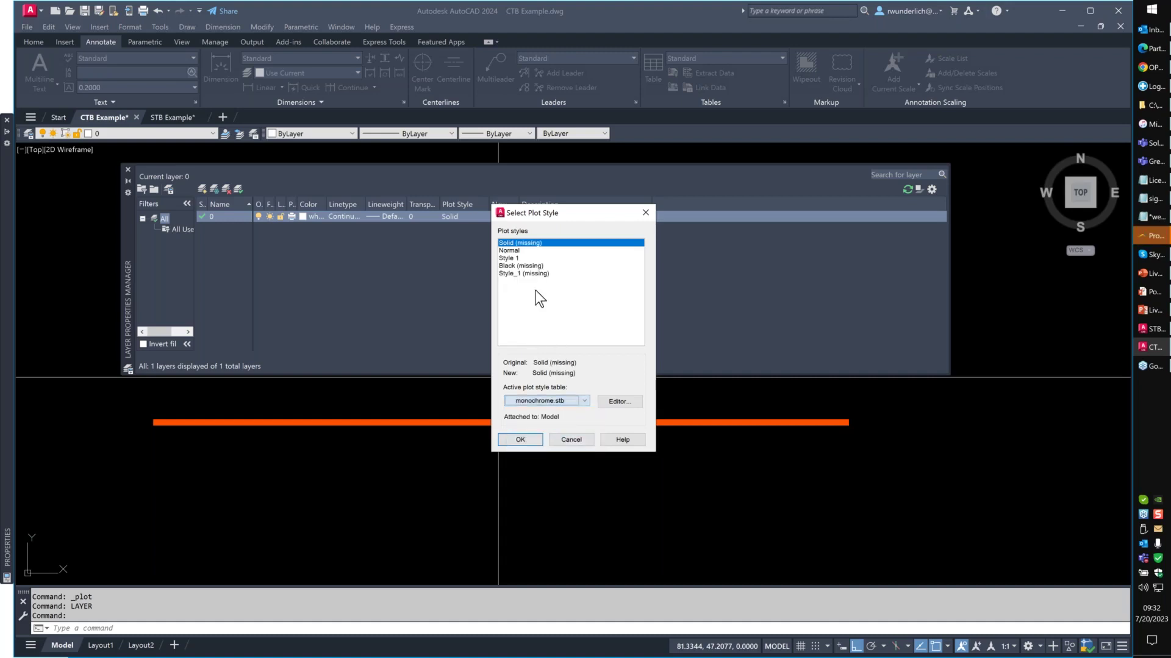
click(510, 251)
click(561, 401)
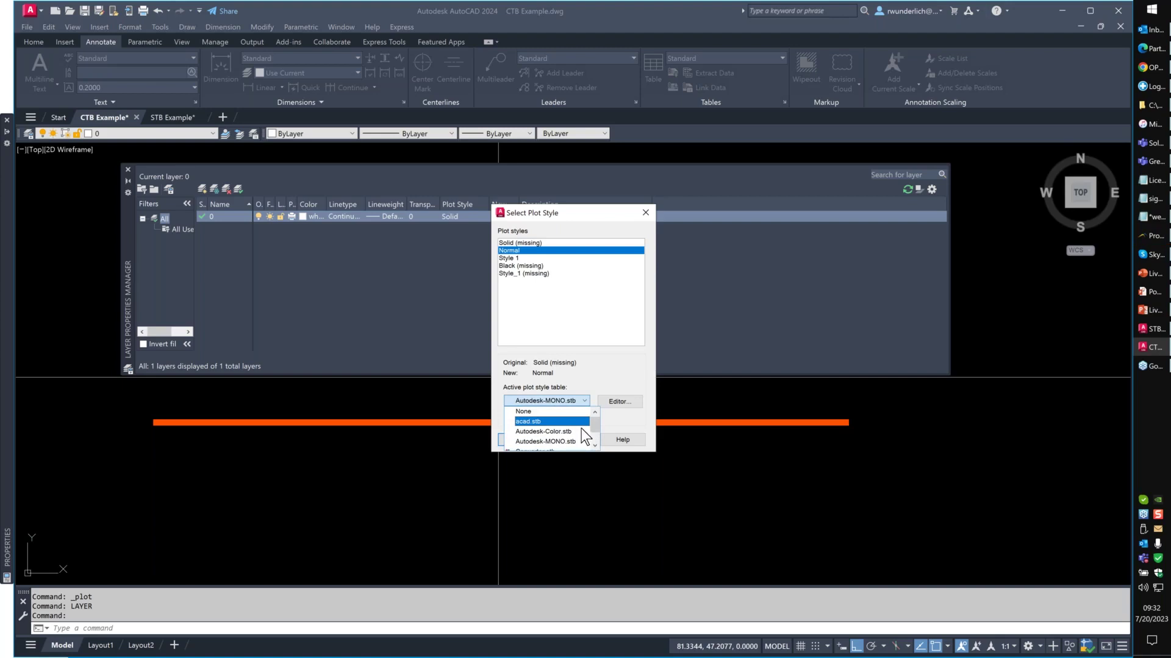
drag(596, 431, 597, 435)
click(537, 412)
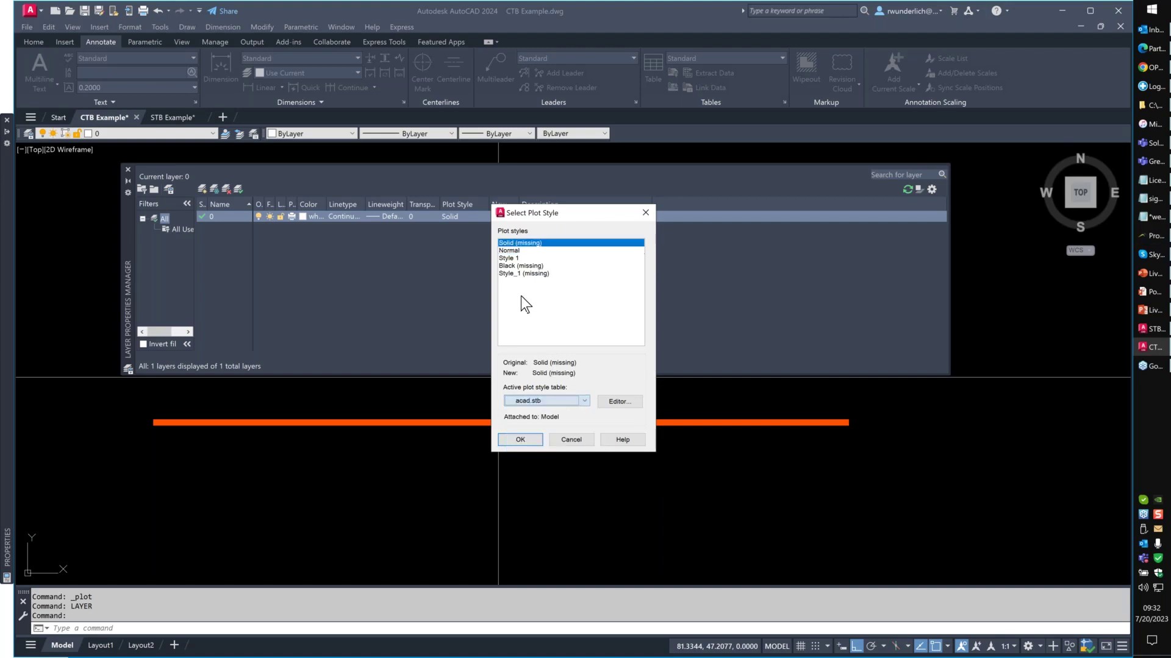
click(512, 265)
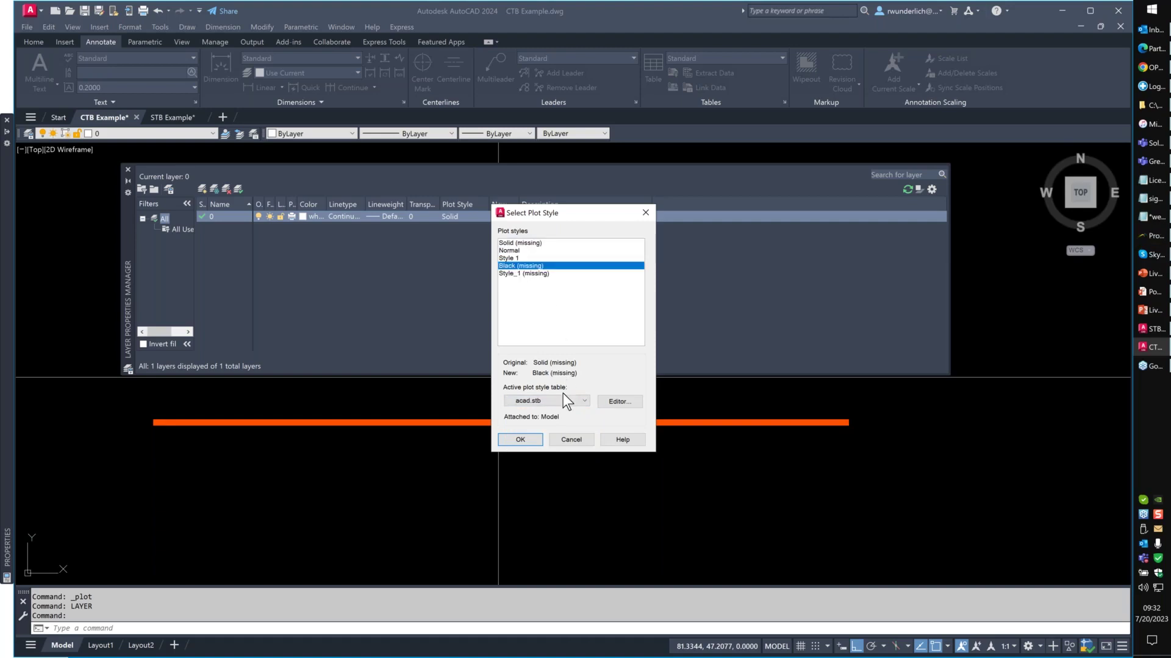
click(514, 250)
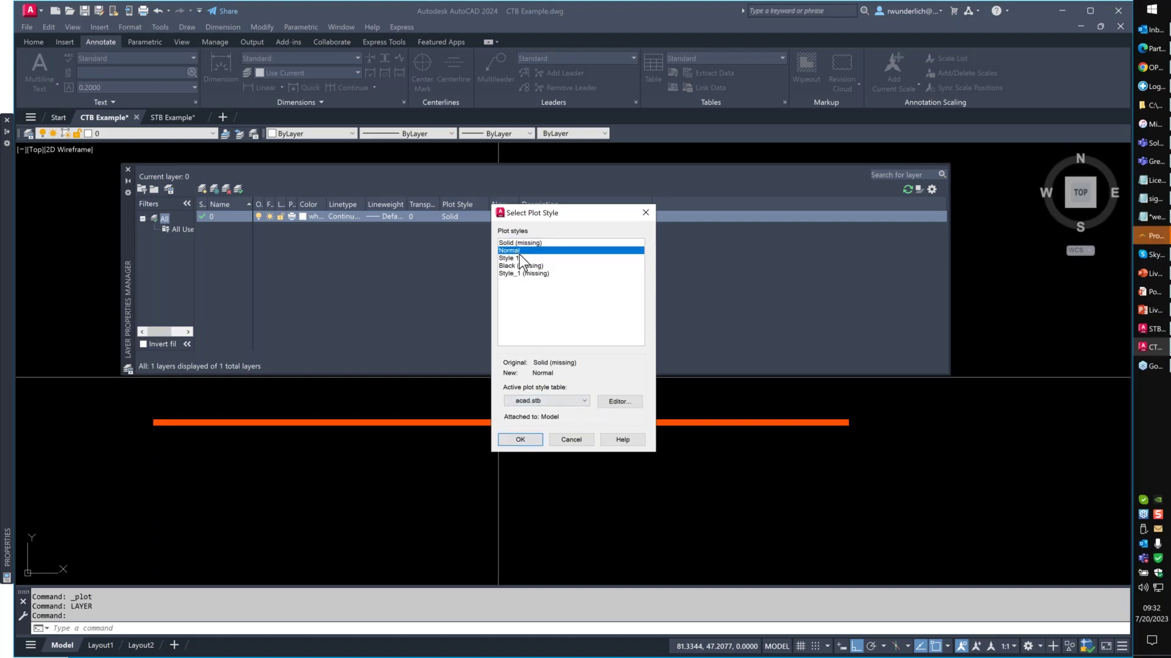
Recheck monochrome.stb's styles, return the active table to Autodesk-MONO.stb with layer 0 kept on Solid, and close the layer properties.
click(584, 401)
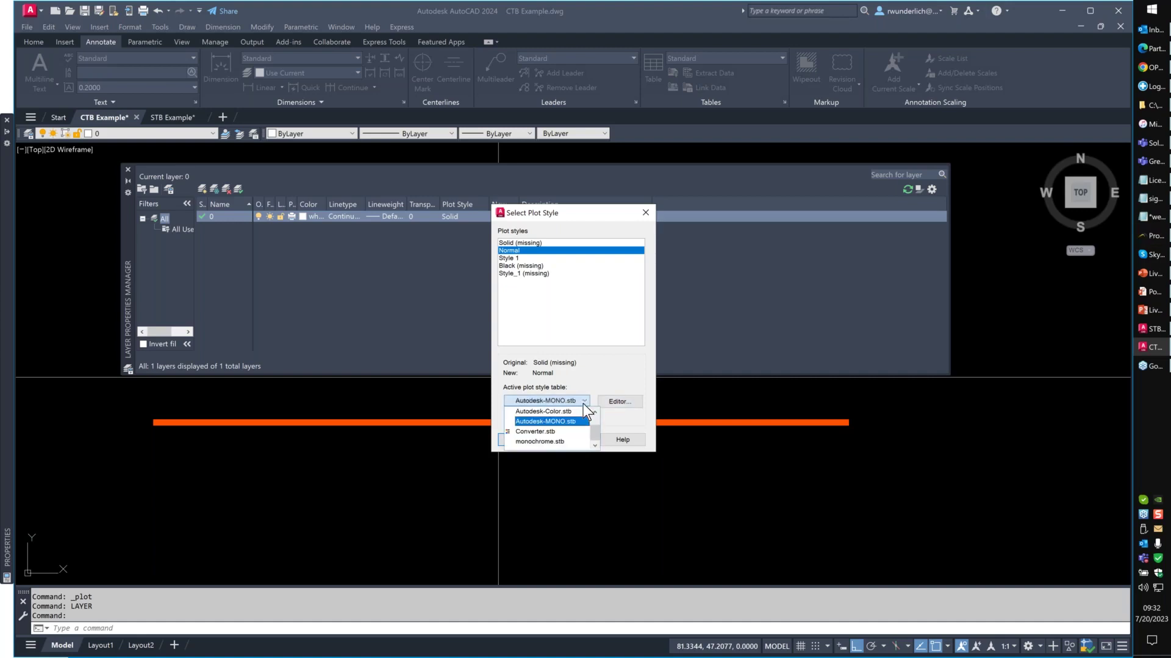
click(548, 442)
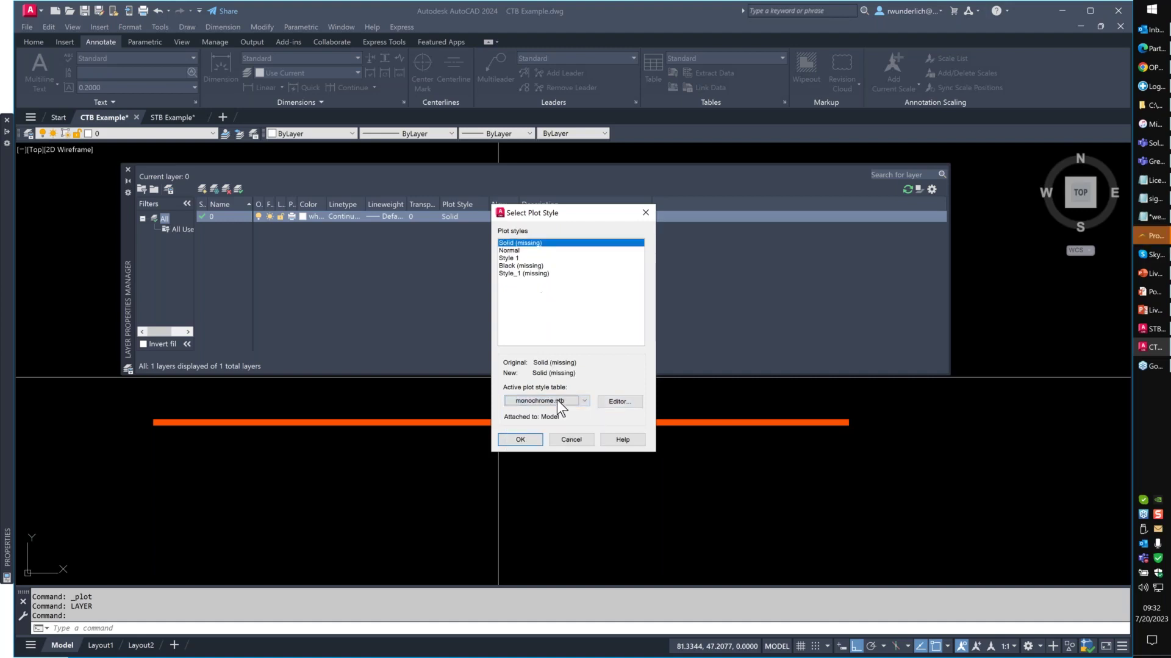
click(583, 402)
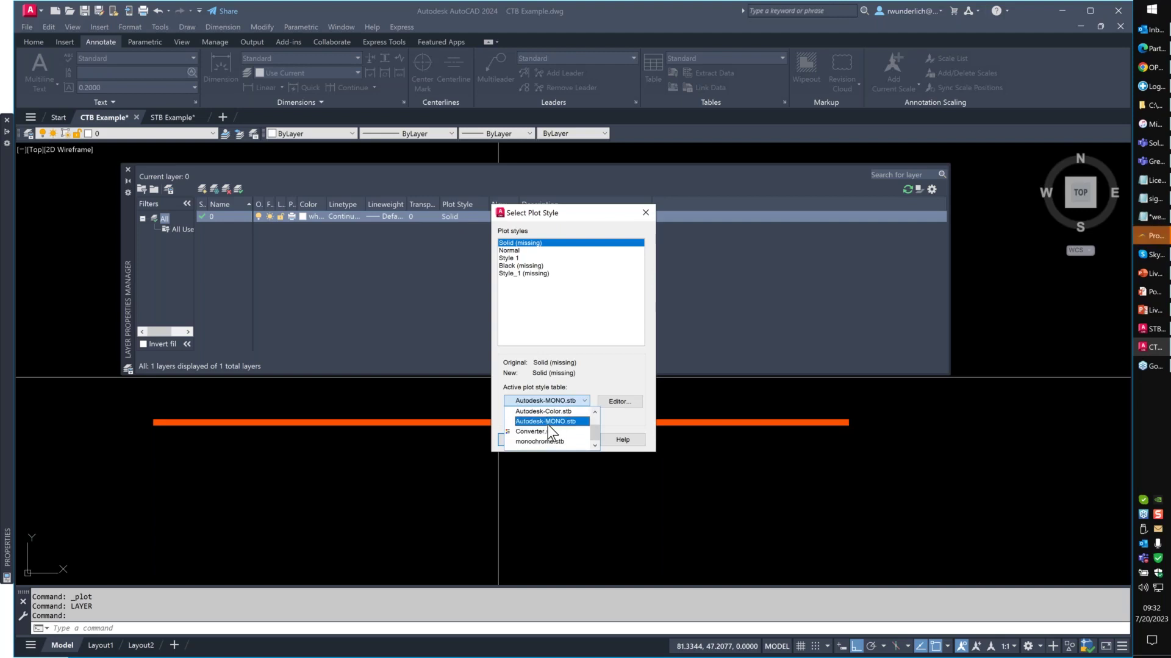
click(547, 426)
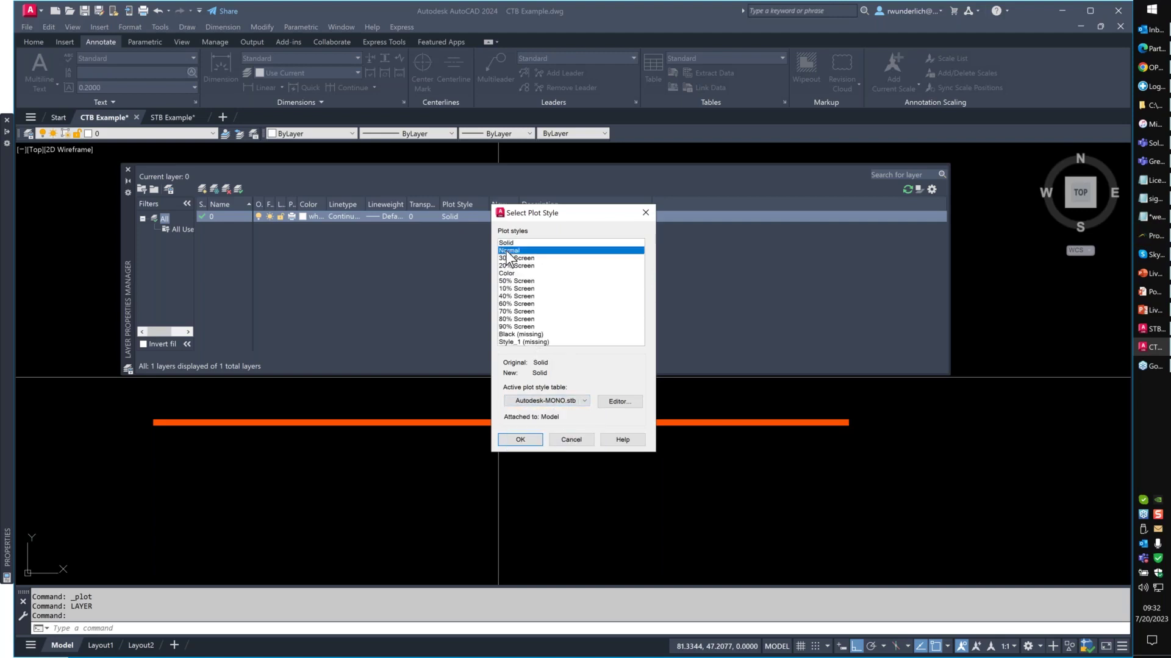
click(528, 439)
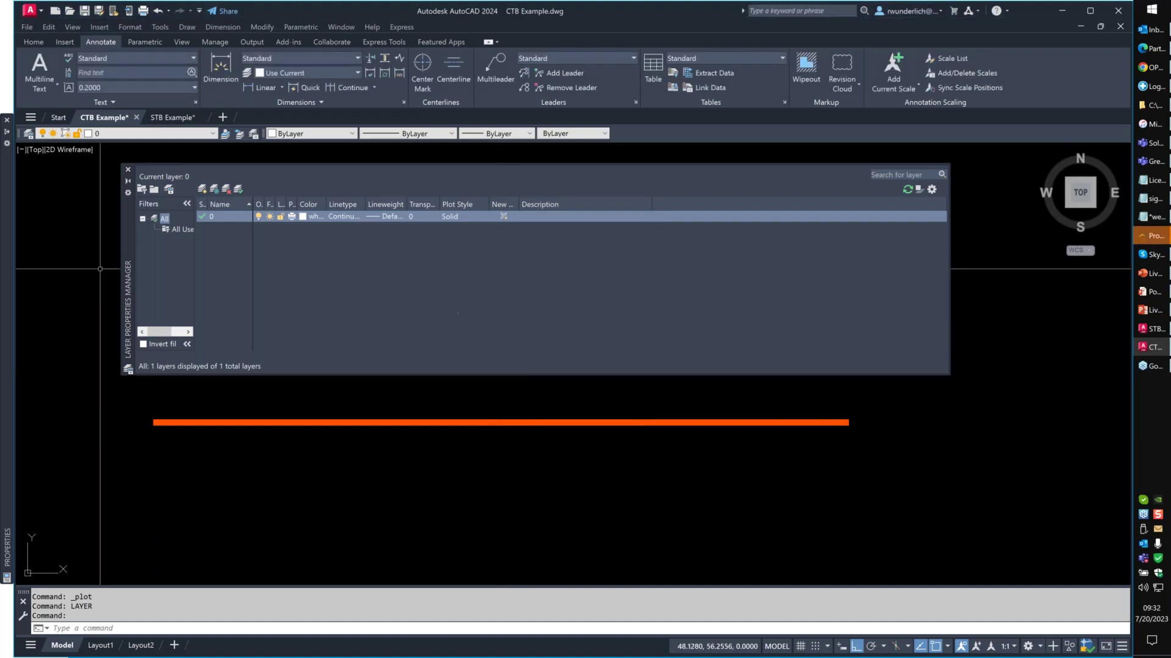
click(78, 303)
click(128, 170)
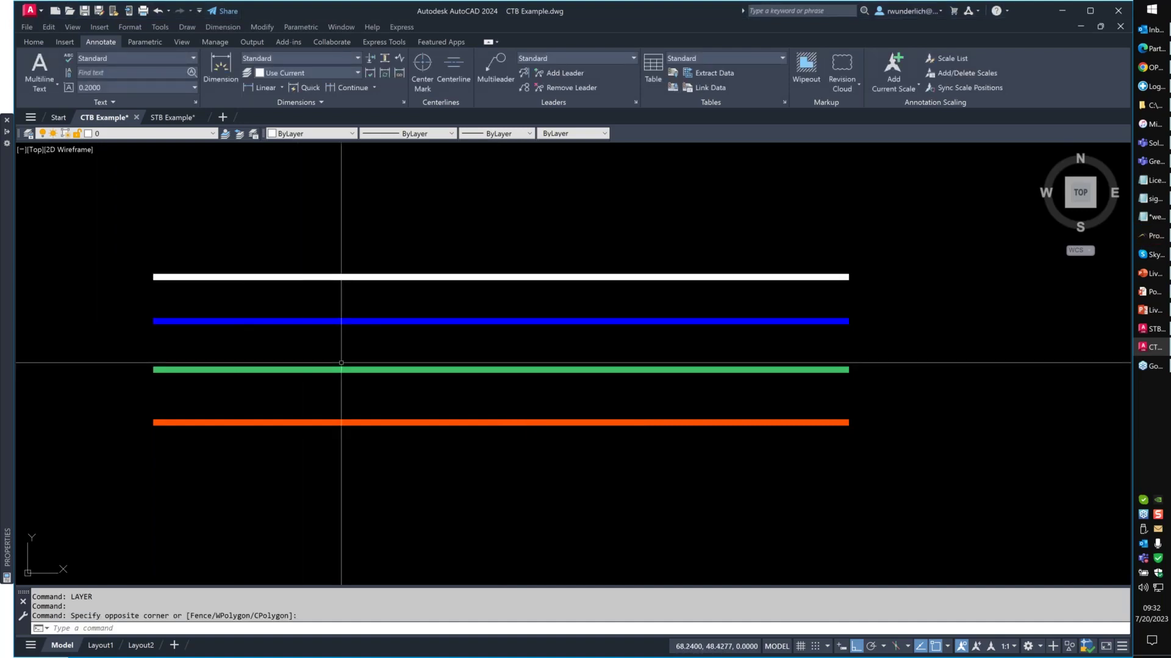
Preview the model plot, inspect the Solid style's color in the Autodesk-MONO.stb table, and leave the plot settings without plotting.
key(ctrl+p)
click(412, 472)
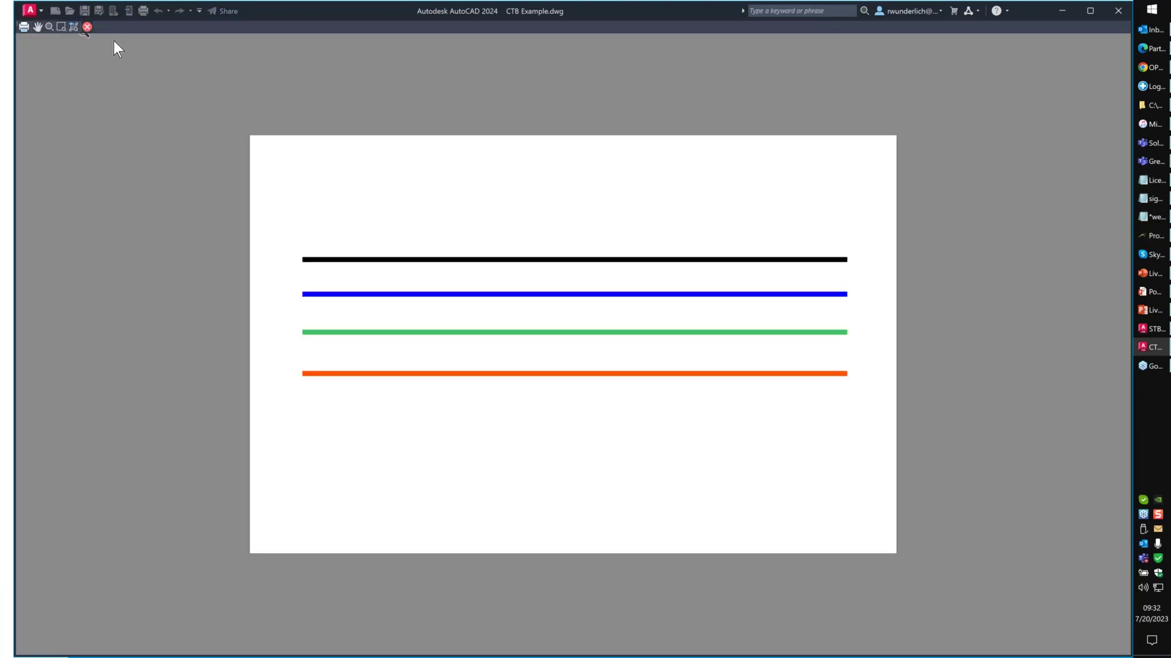
key(Escape)
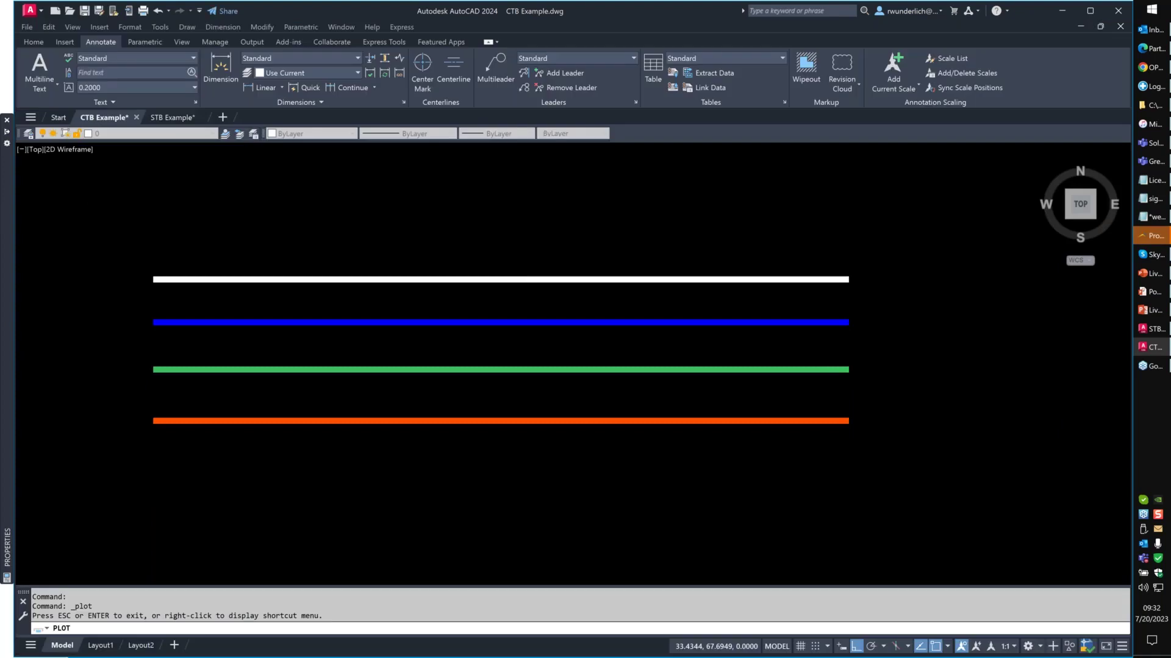
click(779, 212)
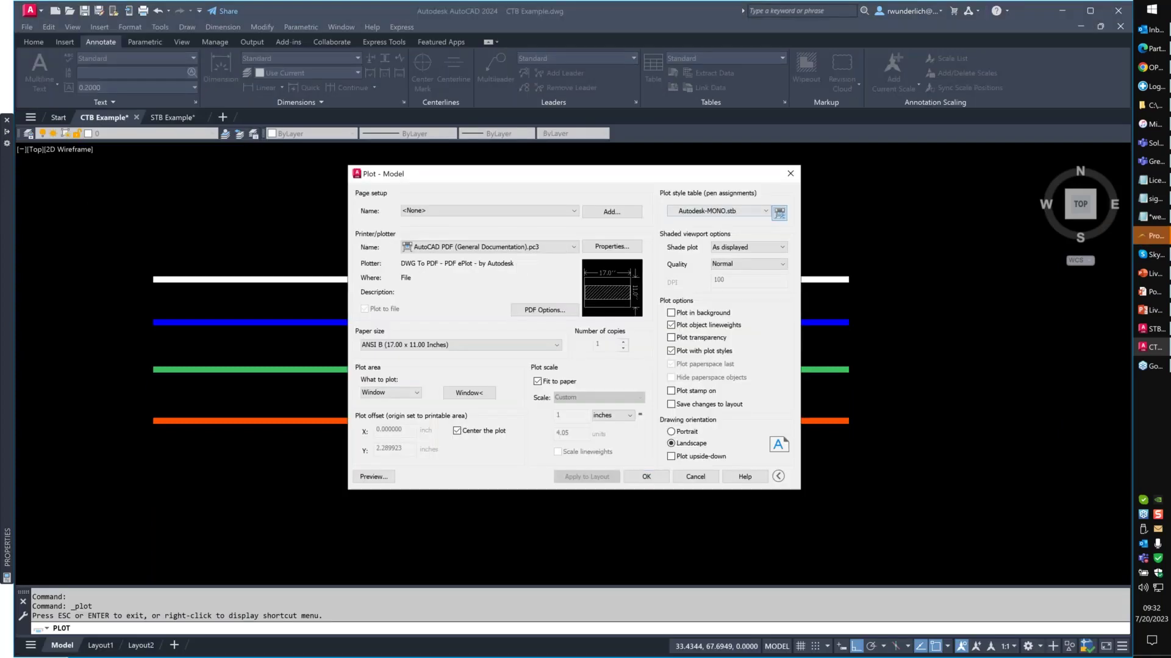
click(648, 251)
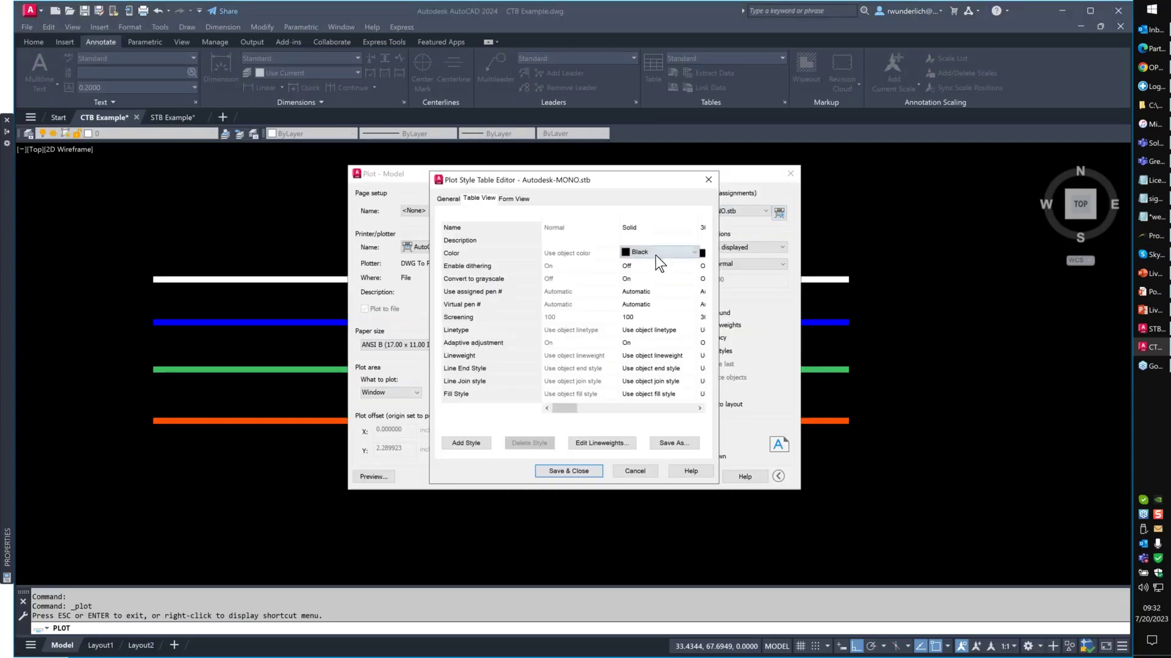
click(580, 470)
click(698, 479)
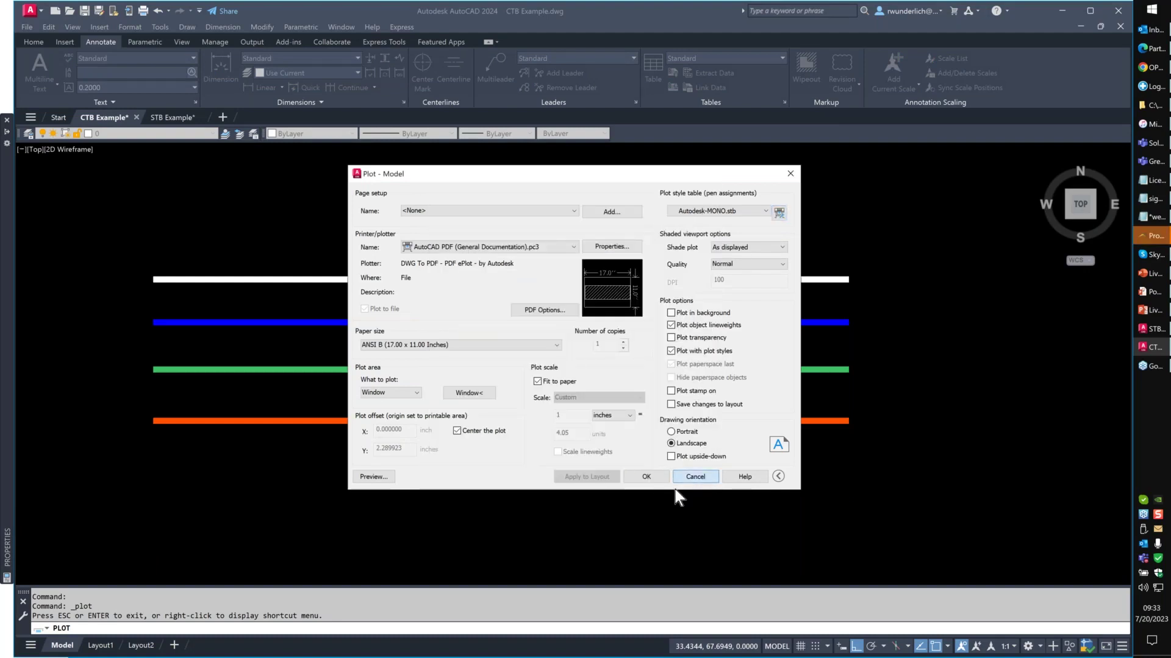
Set the plot style of all four polylines to ByLayer and clear the selection.
click(500, 417)
click(404, 260)
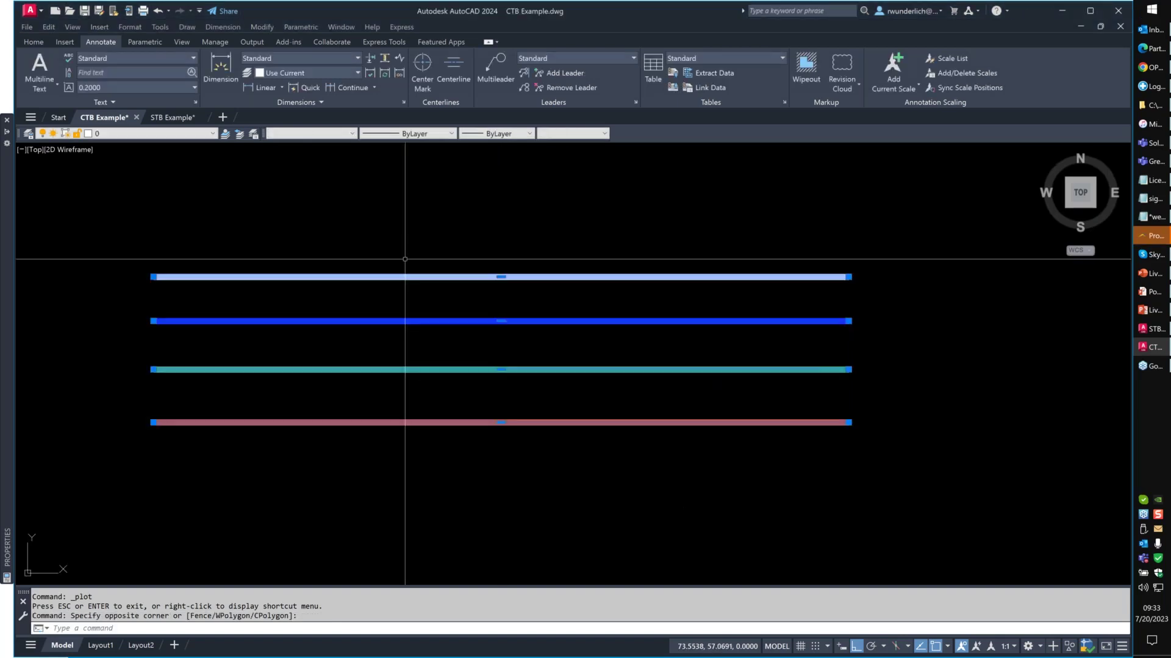
mouse_move(10, 324)
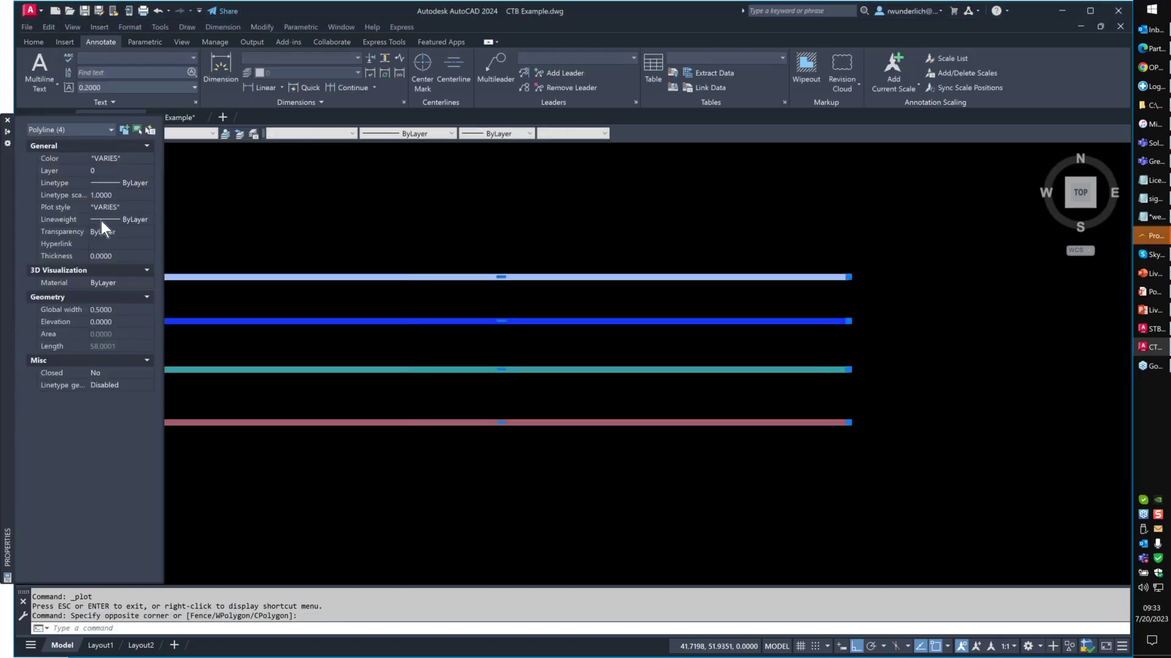
click(120, 207)
click(129, 205)
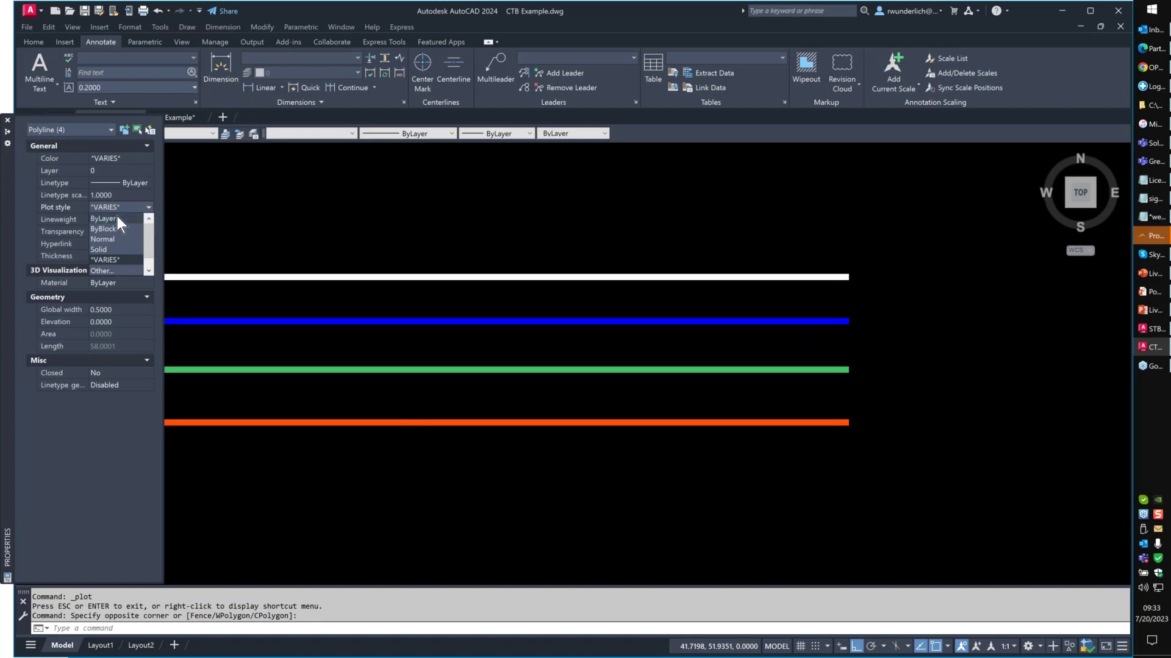
click(116, 217)
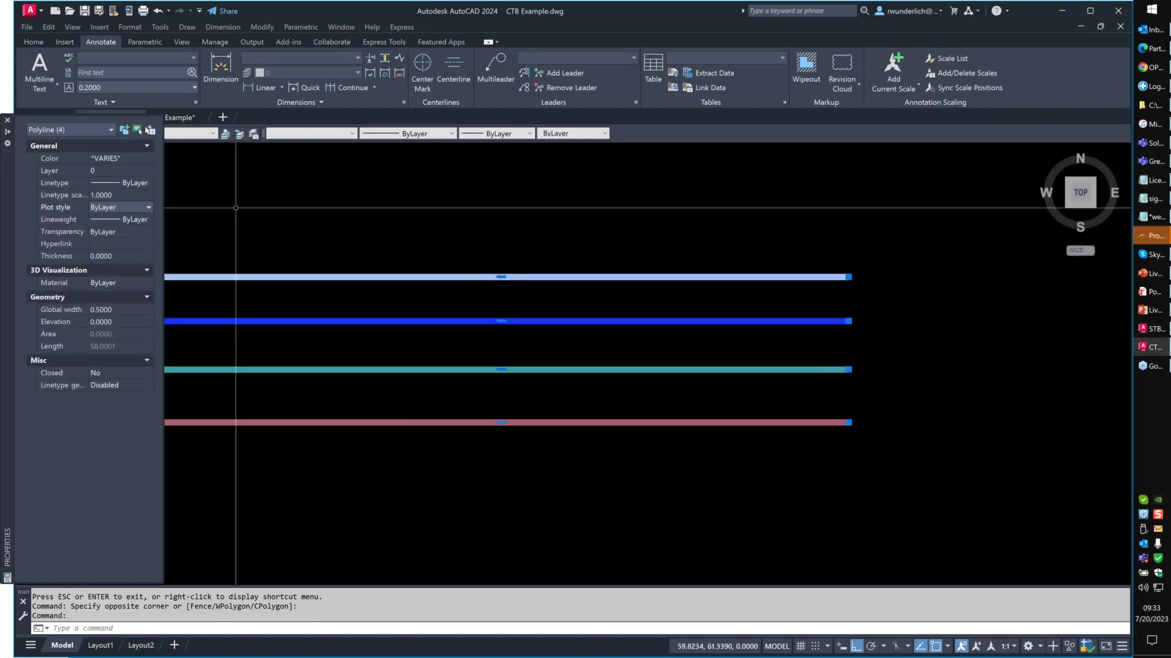
key(Escape)
key(Escape)
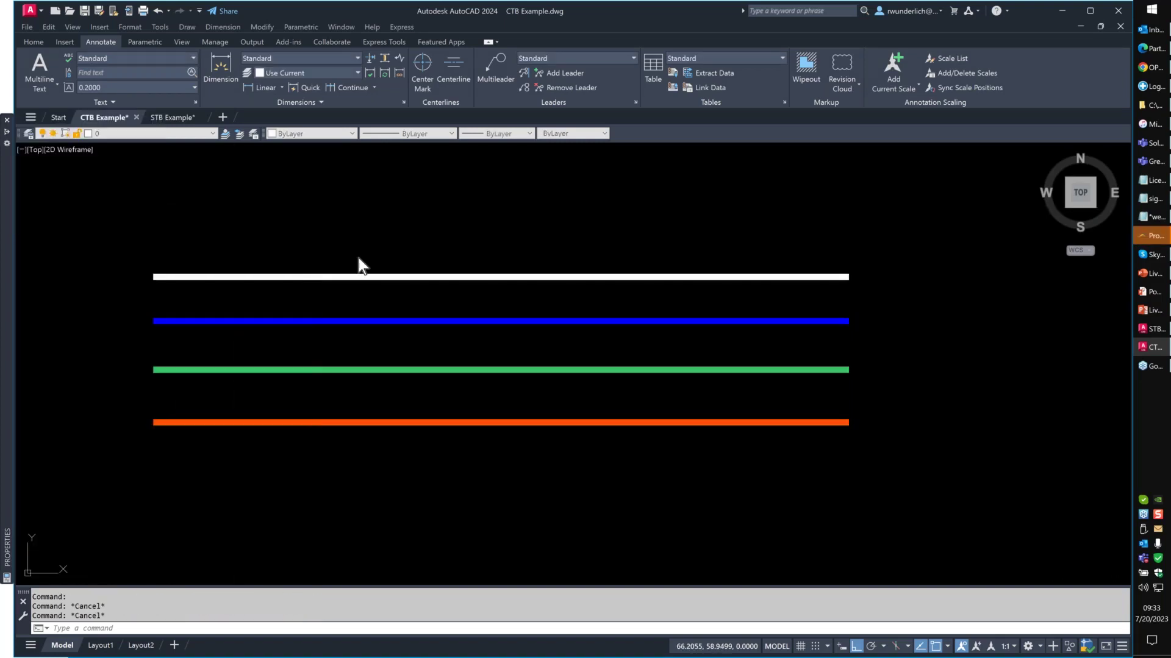
Preview the plot of the polylines with their ByLayer plot style, and leave the plot settings without plotting.
key(ctrl+p)
click(373, 476)
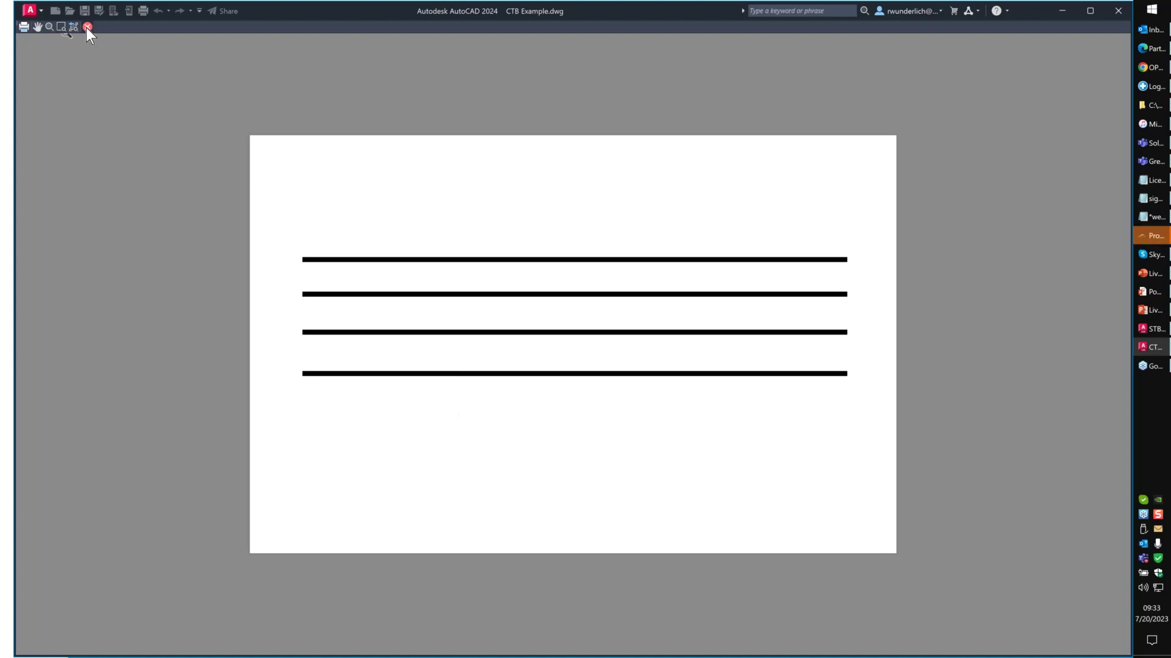
click(87, 27)
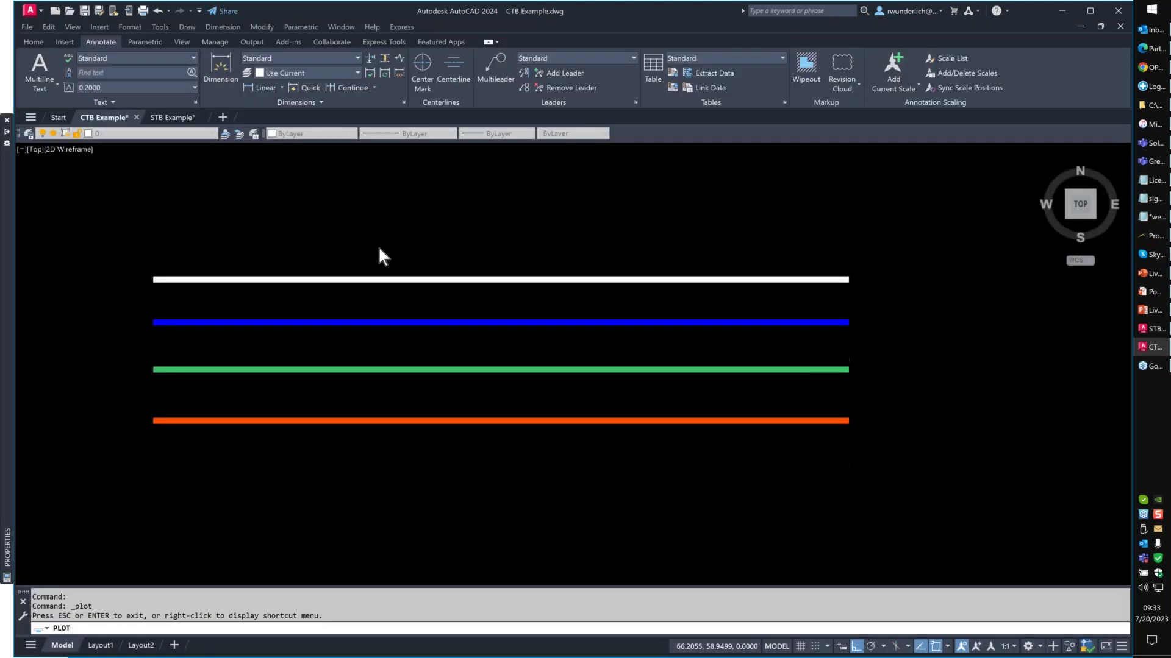
click(546, 473)
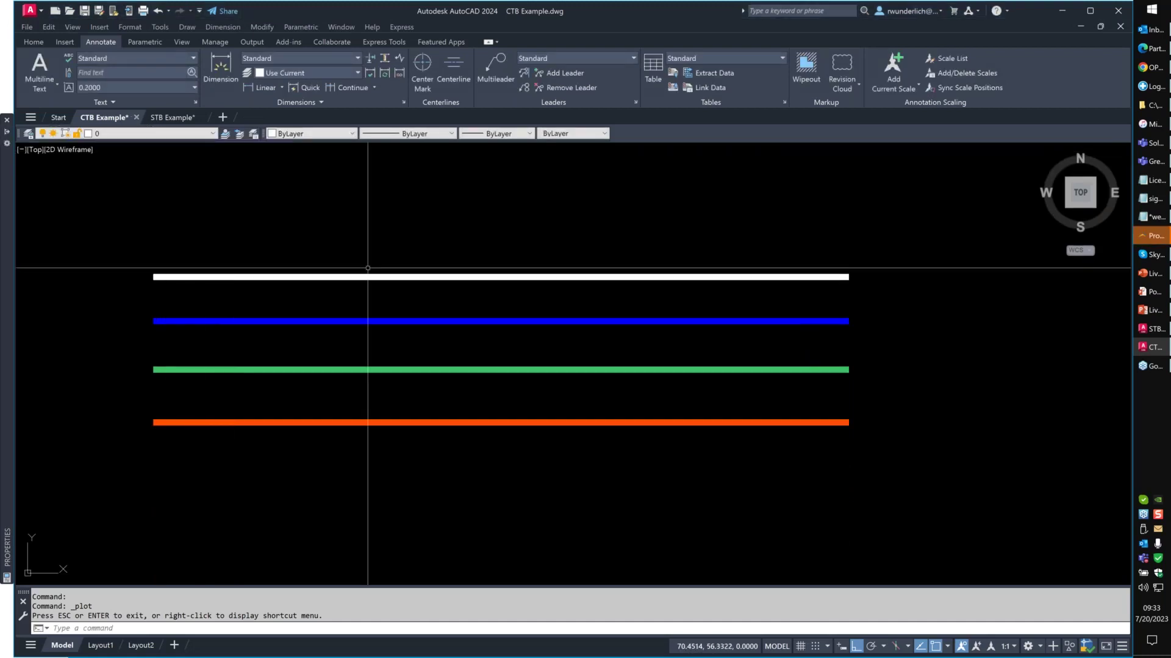
Convert CTB Example from named to color-dependent plot styles with the CONVERTPSTYLES command.
text(convertpstyles)
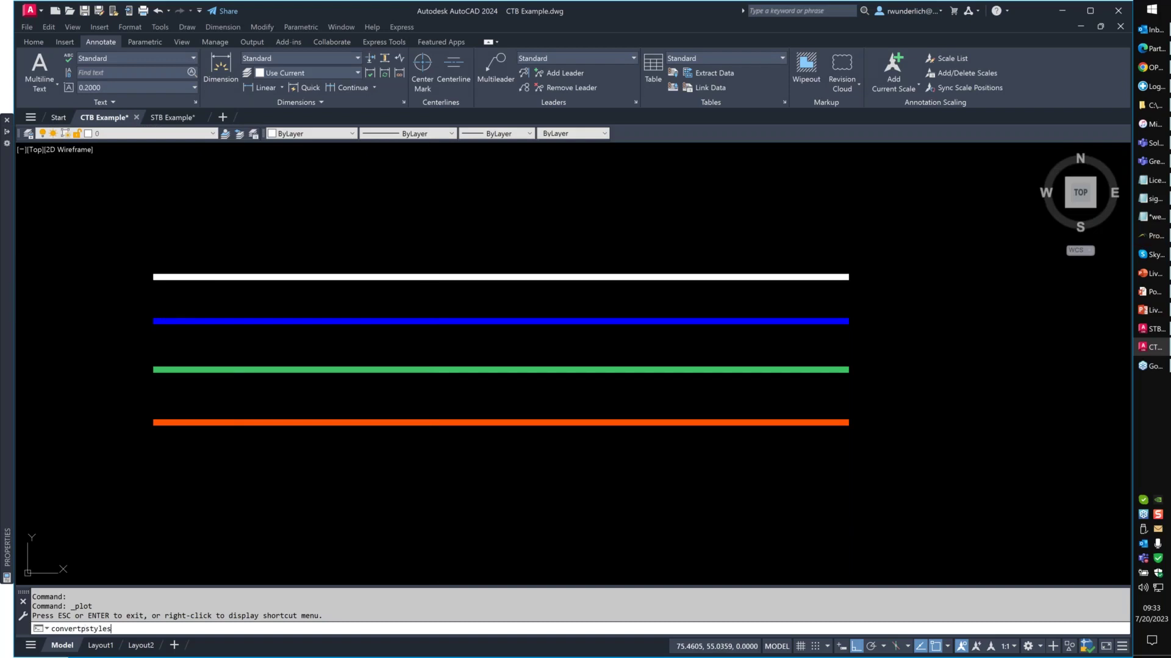
key(Return)
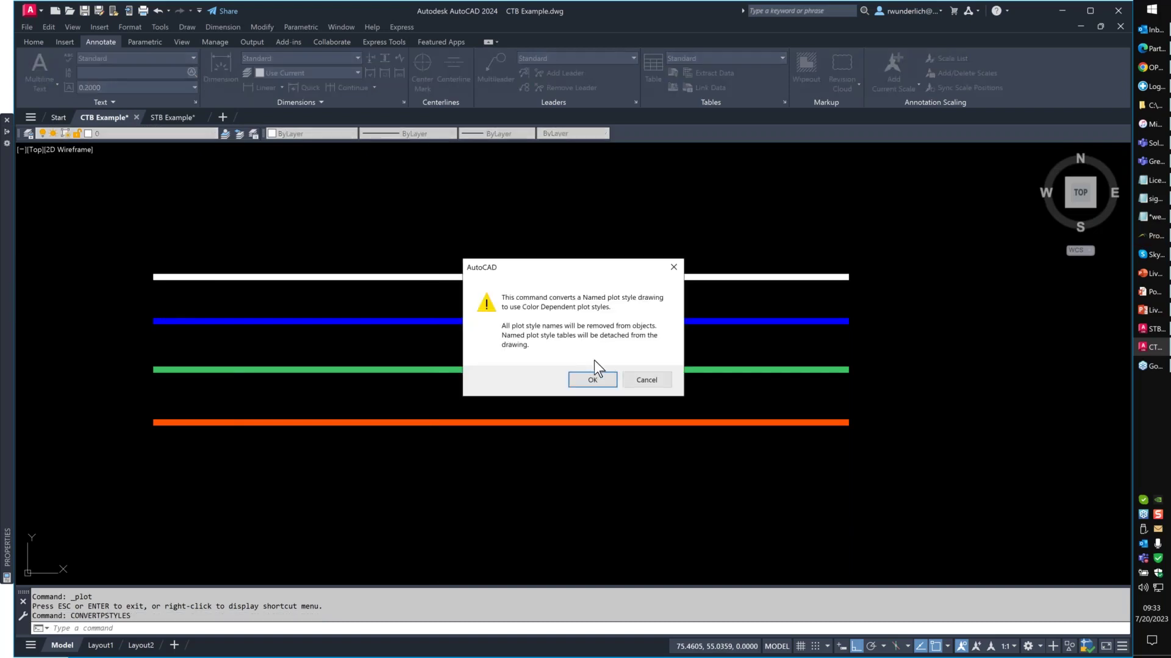
click(594, 382)
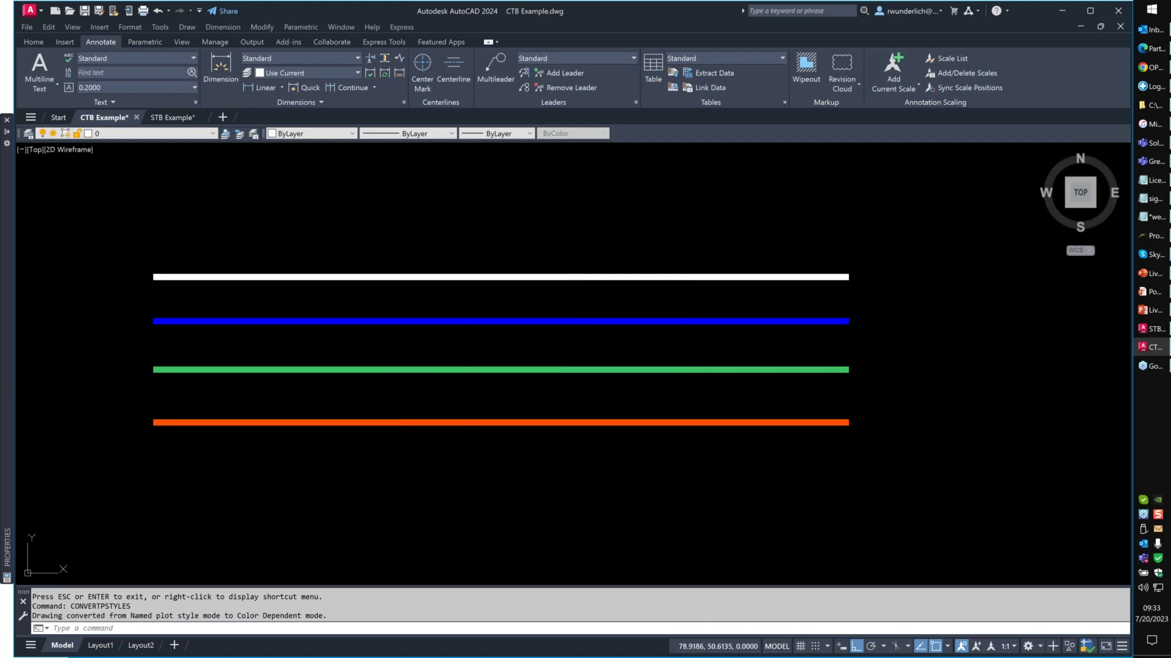
Assign the monochrome.ctb plot style table to the model plot and preview the result without plotting.
key(ctrl+p)
click(716, 210)
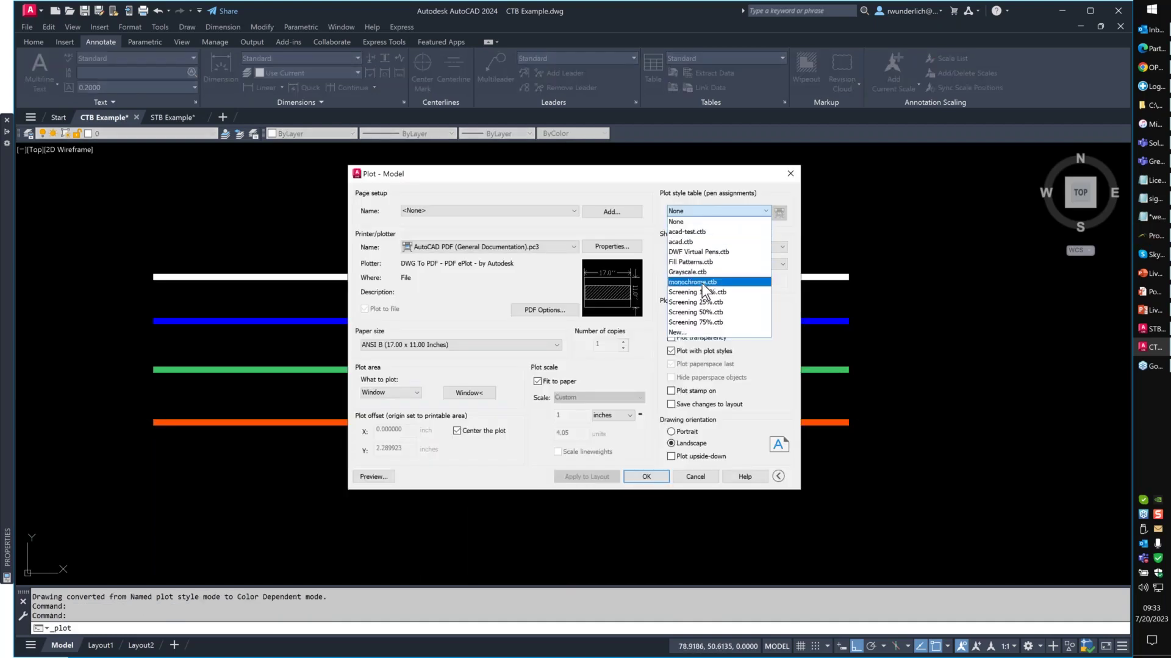
click(701, 283)
key(Return)
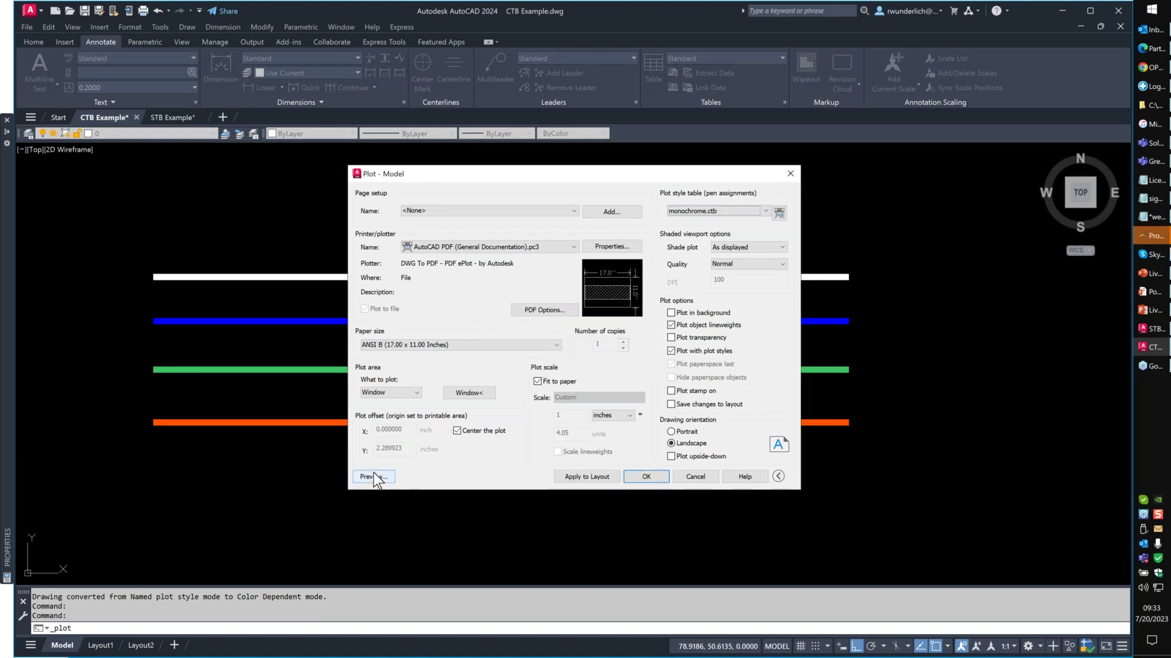
click(373, 474)
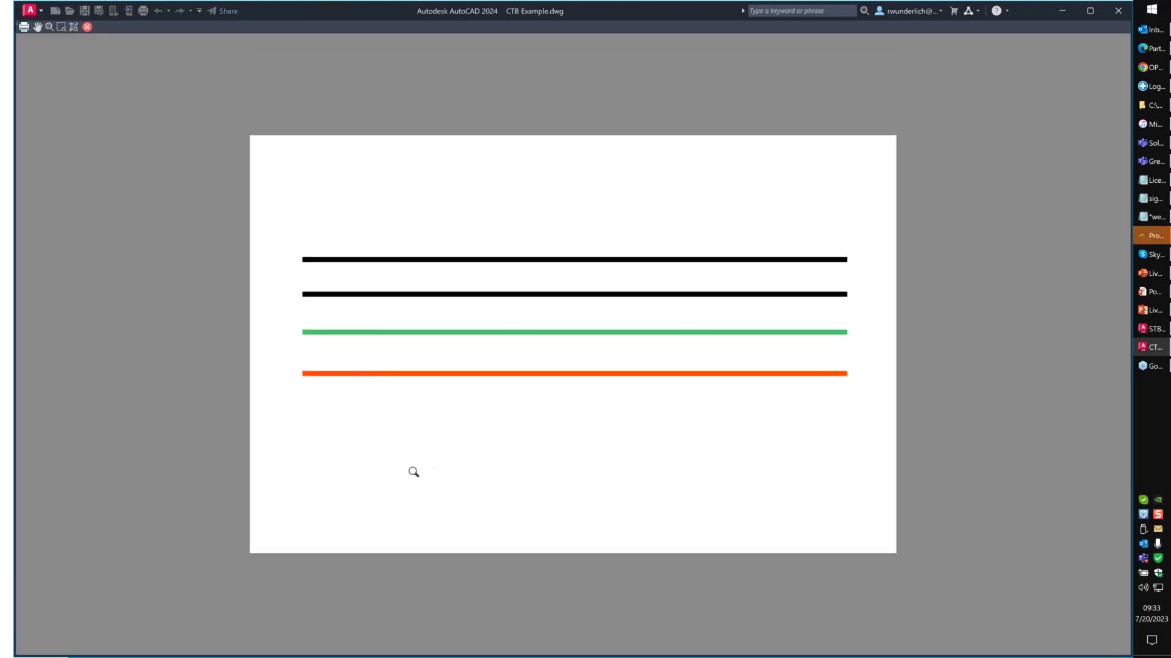
key(Escape)
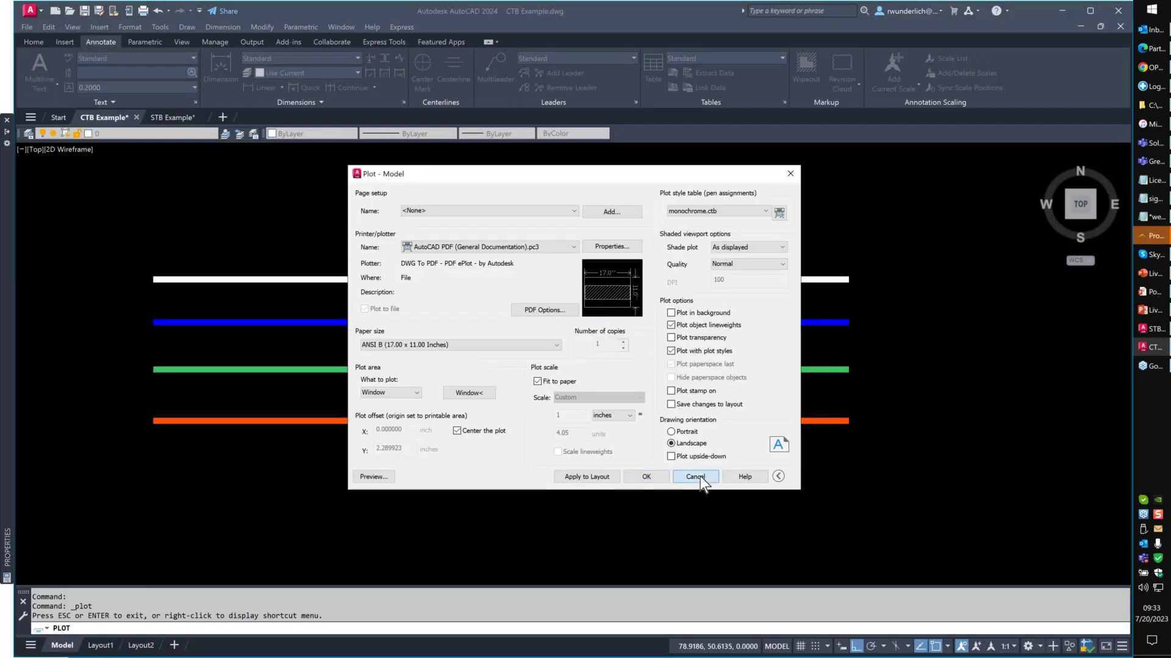
click(700, 477)
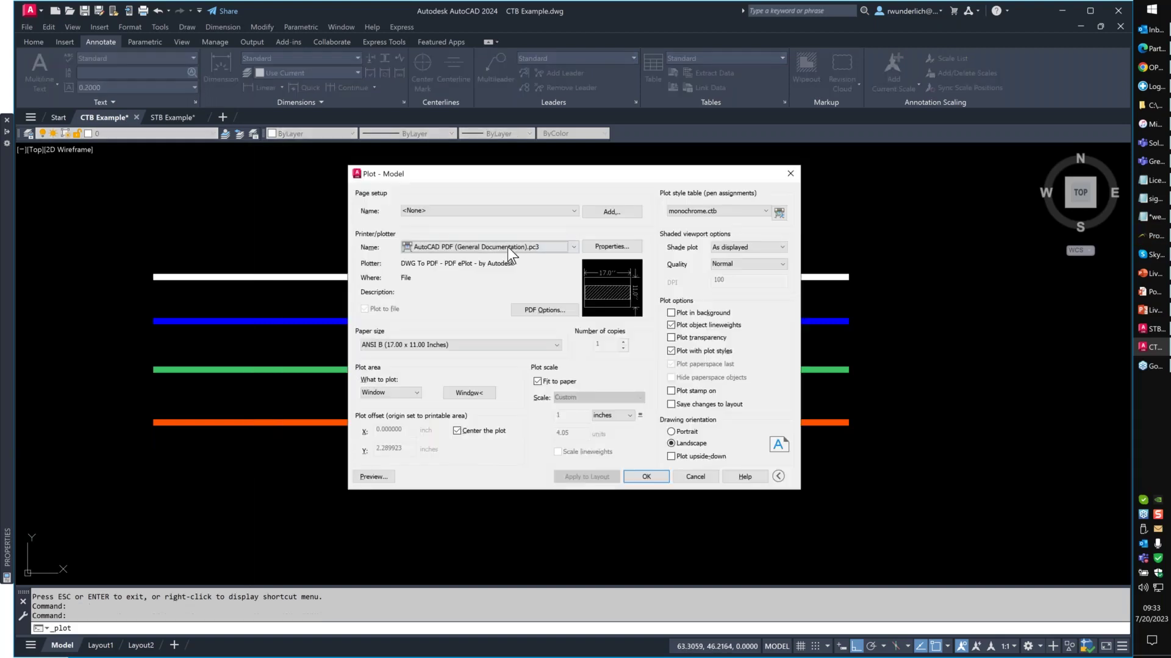
Examine the vector and raster quality in the PDF options of the AutoCAD PDF (General Documentation).pc3 plotter.
click(507, 247)
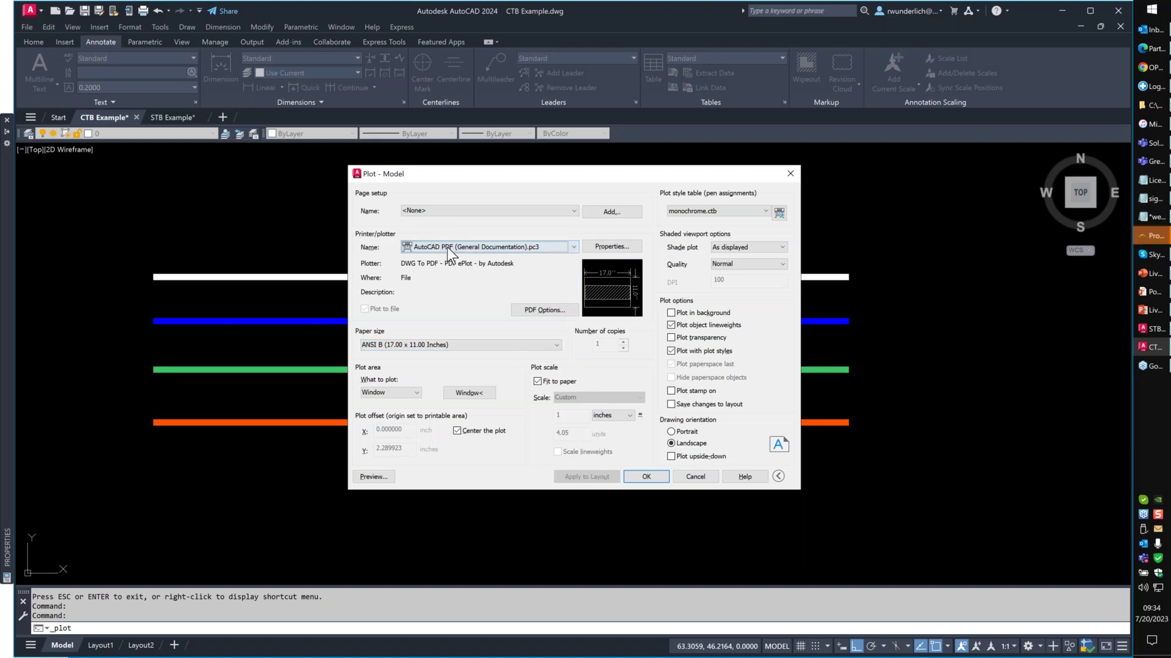
click(536, 309)
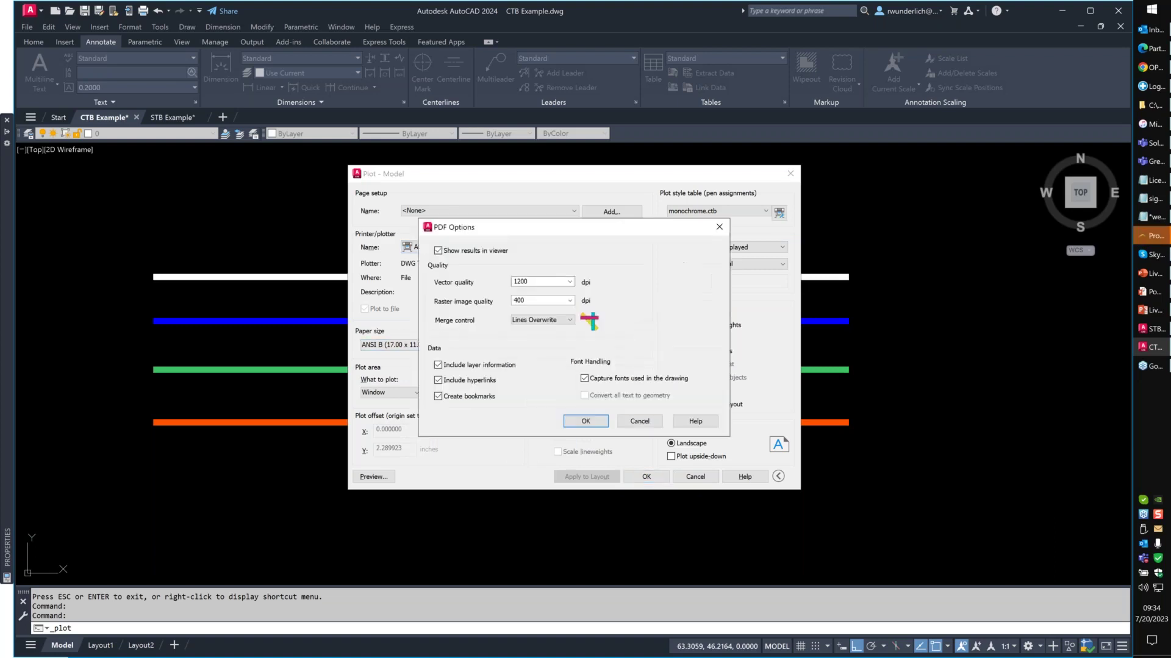
double_click(525, 301)
click(642, 422)
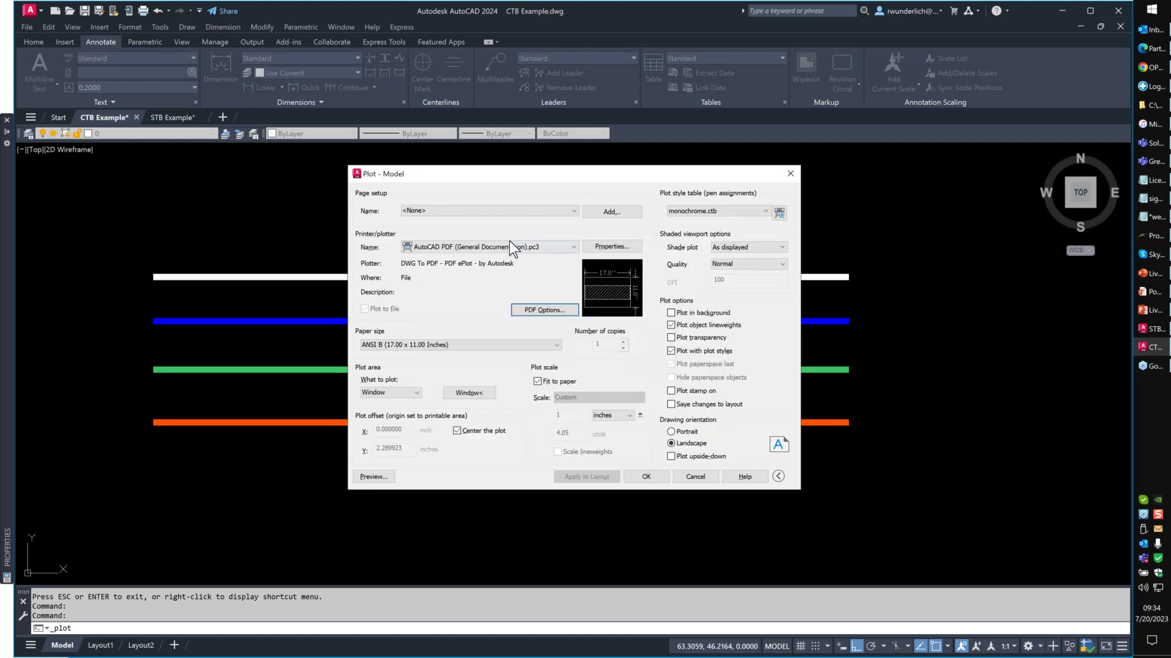
Switch the plotter to AutoCAD PDF (High Quality Print).pc3 and examine its PDF quality options.
click(510, 243)
click(492, 359)
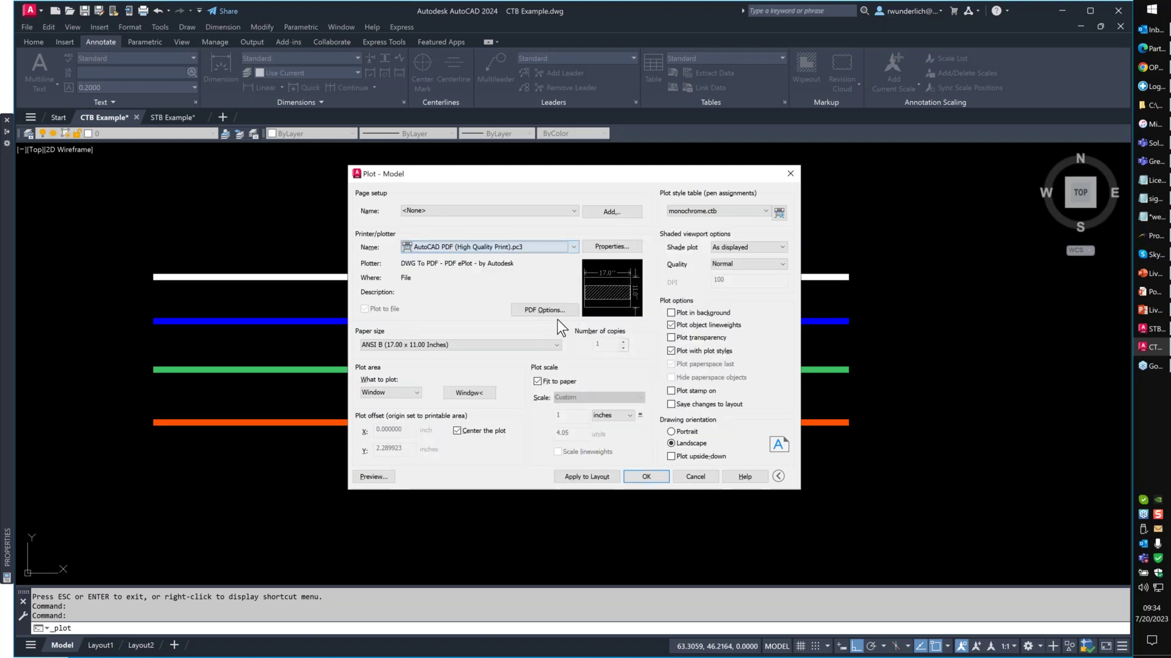
click(556, 309)
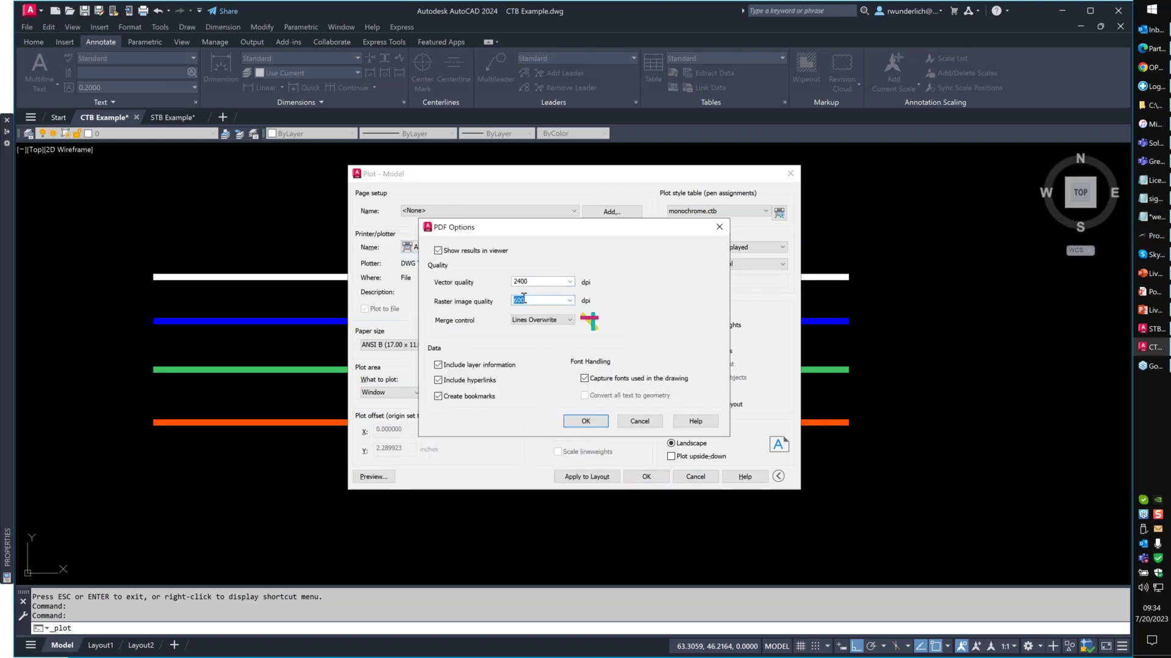
click(634, 422)
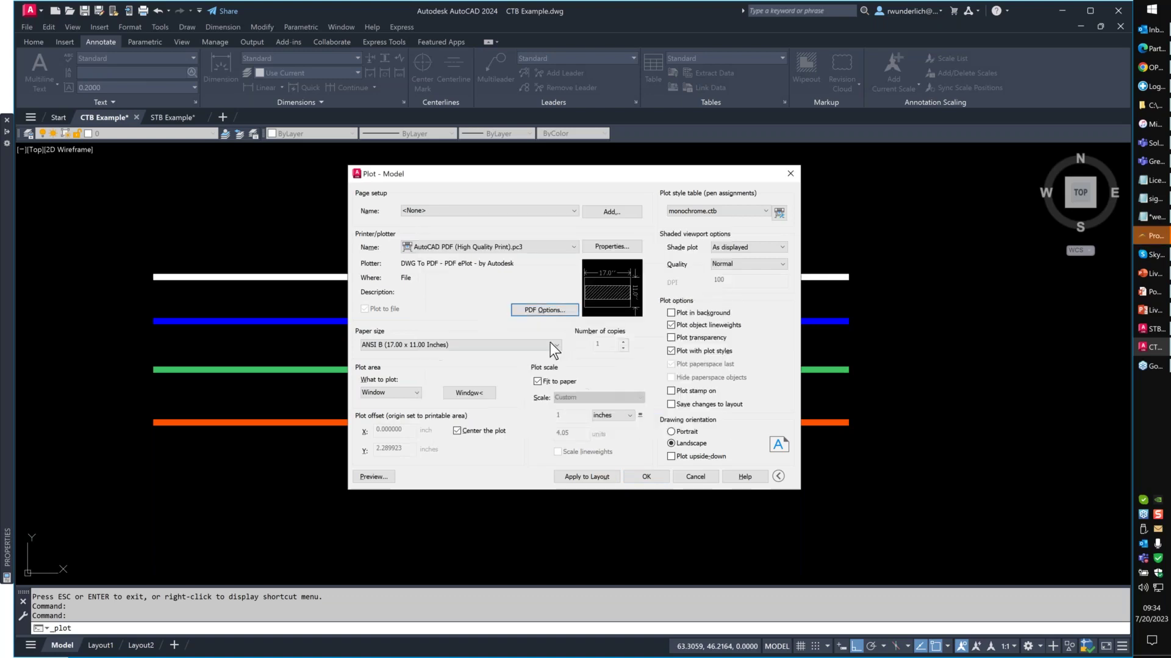
Switch the plotter to AutoCAD PDF (Smallest File).pc3 and examine its PDF quality, data and font options.
click(531, 245)
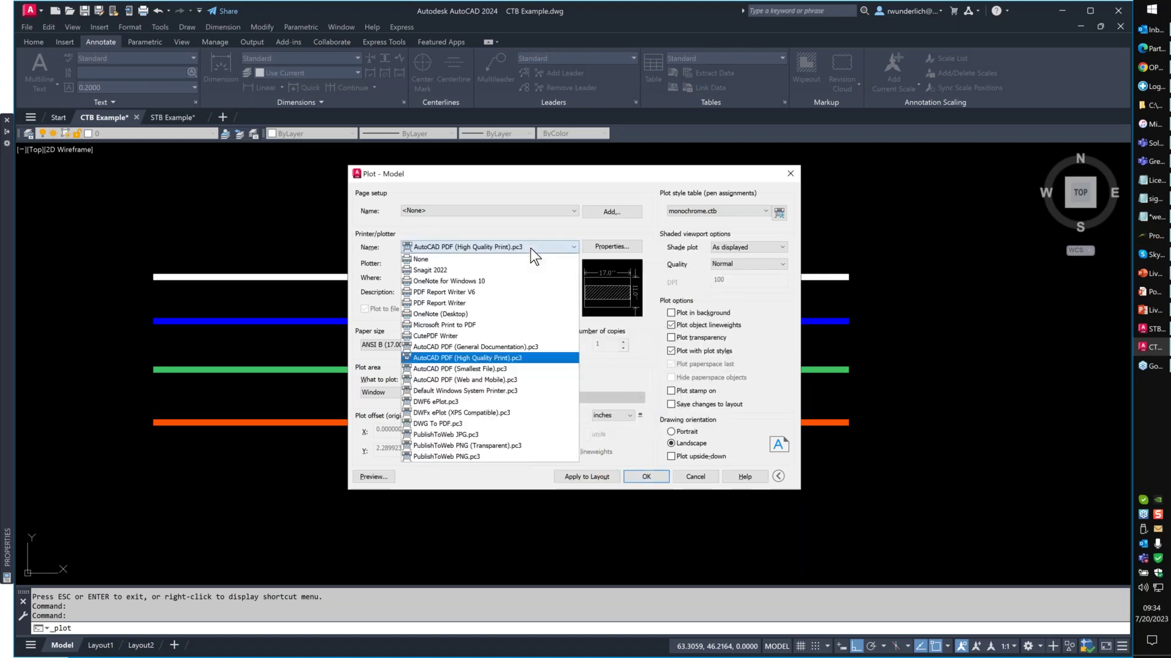
click(478, 369)
click(543, 309)
click(528, 300)
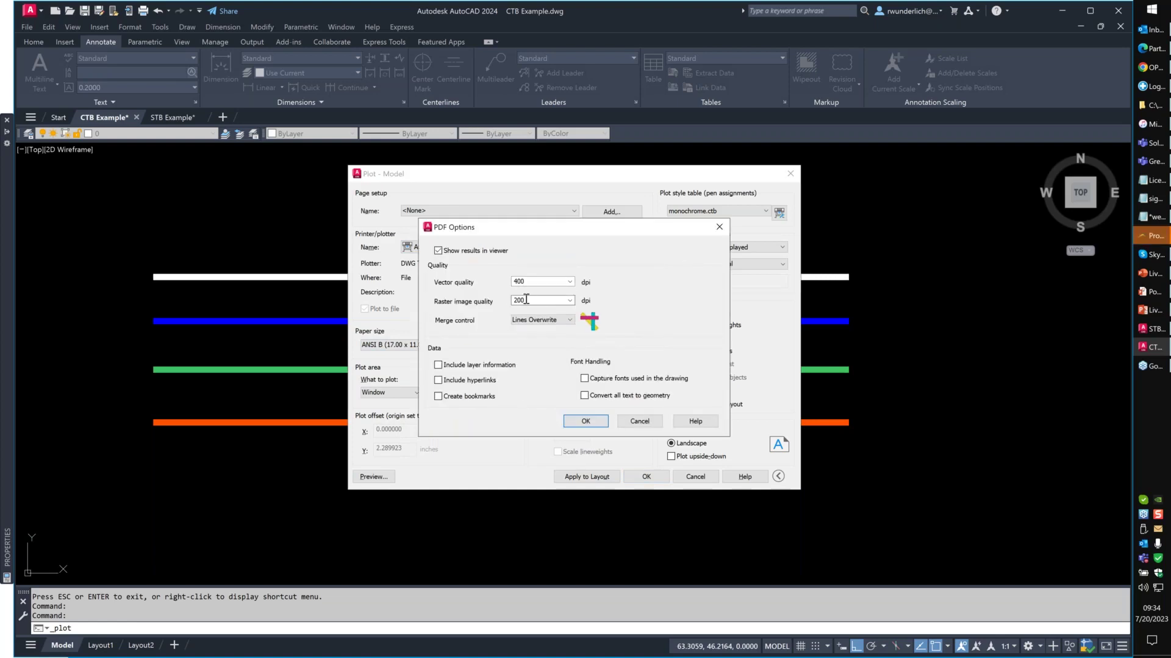
drag(528, 232, 506, 310)
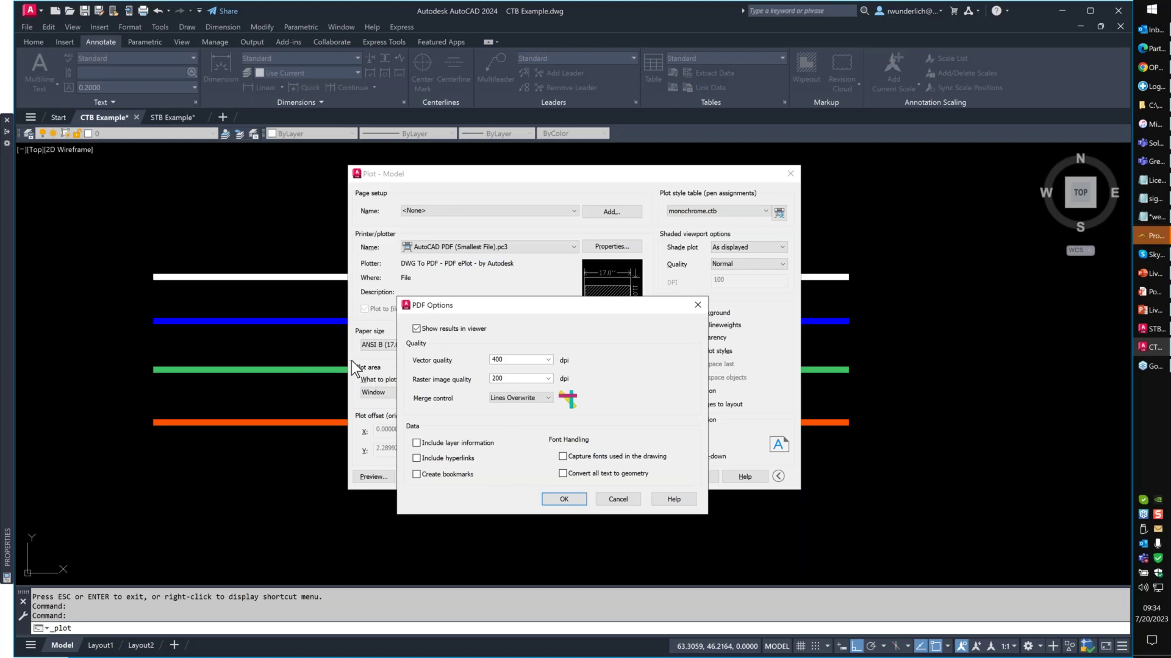
click(618, 502)
Select the AutoCAD PDF (Web and Mobile).pc3 plotter and review its PDF options, including hyperlinks, without changing them.
click(499, 245)
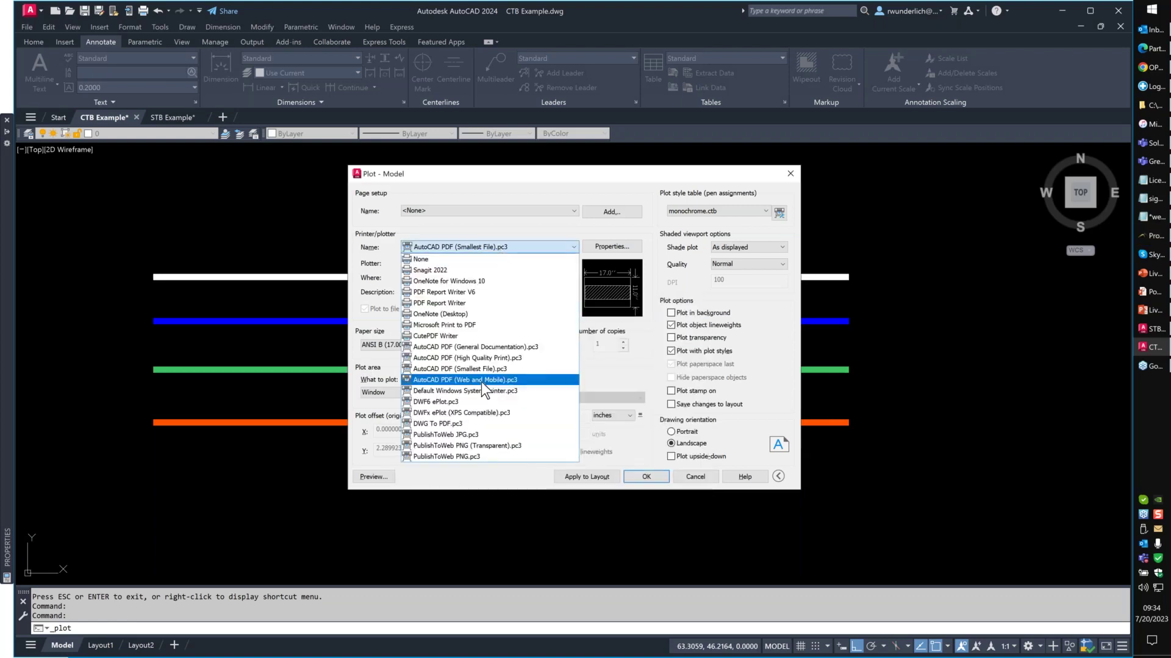
click(481, 382)
click(537, 311)
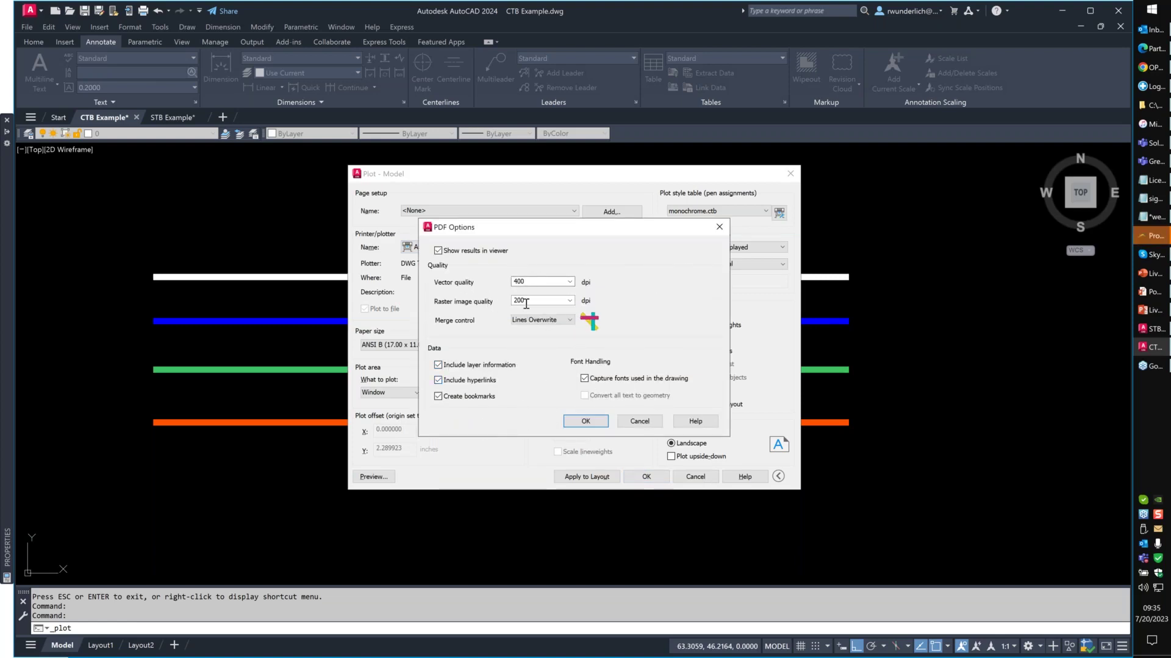
click(640, 421)
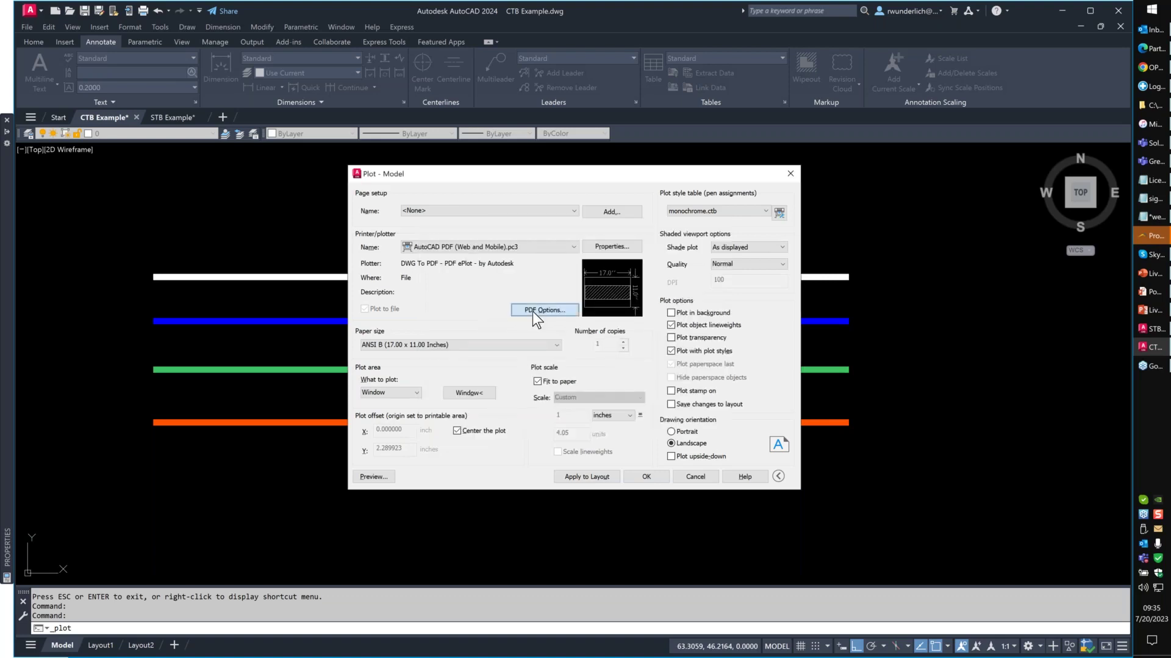
click(532, 313)
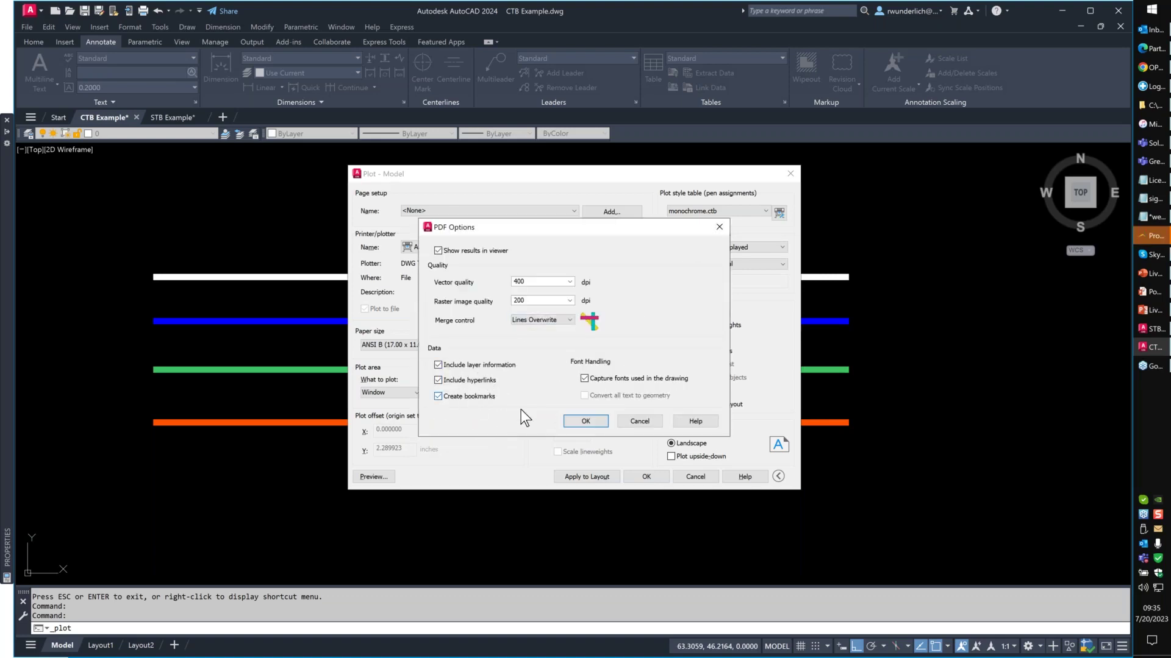
click(437, 378)
click(437, 379)
click(639, 421)
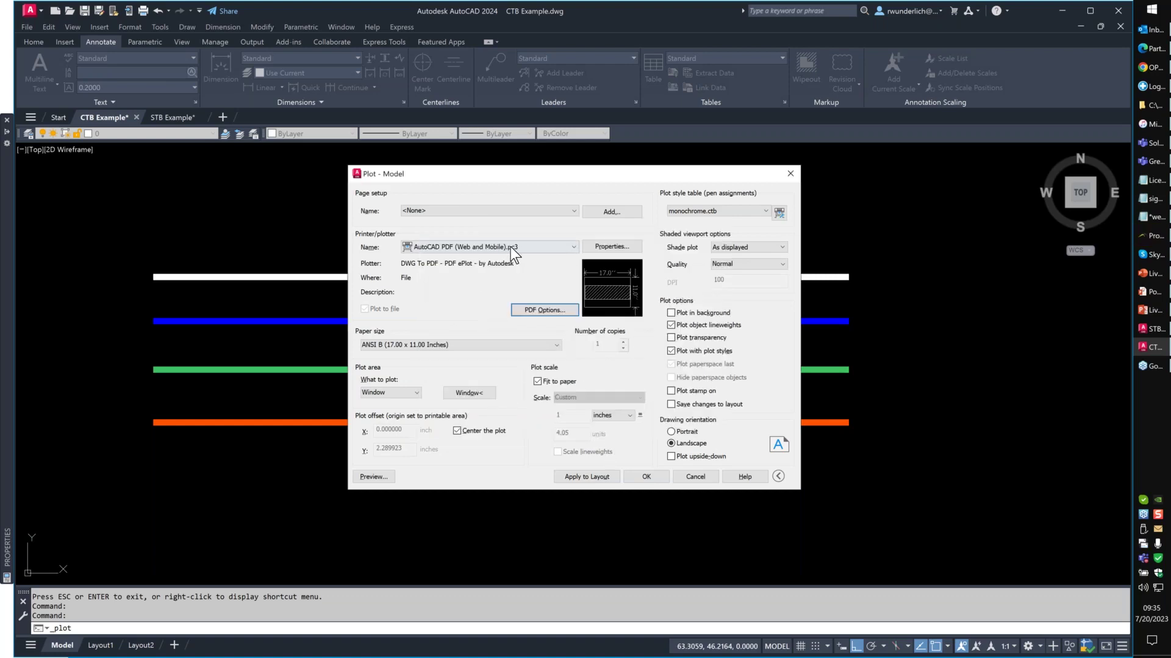
Switch the plotter back to AutoCAD PDF (Smallest File).pc3, recheck its PDF options, and cancel the plot.
click(511, 247)
click(492, 368)
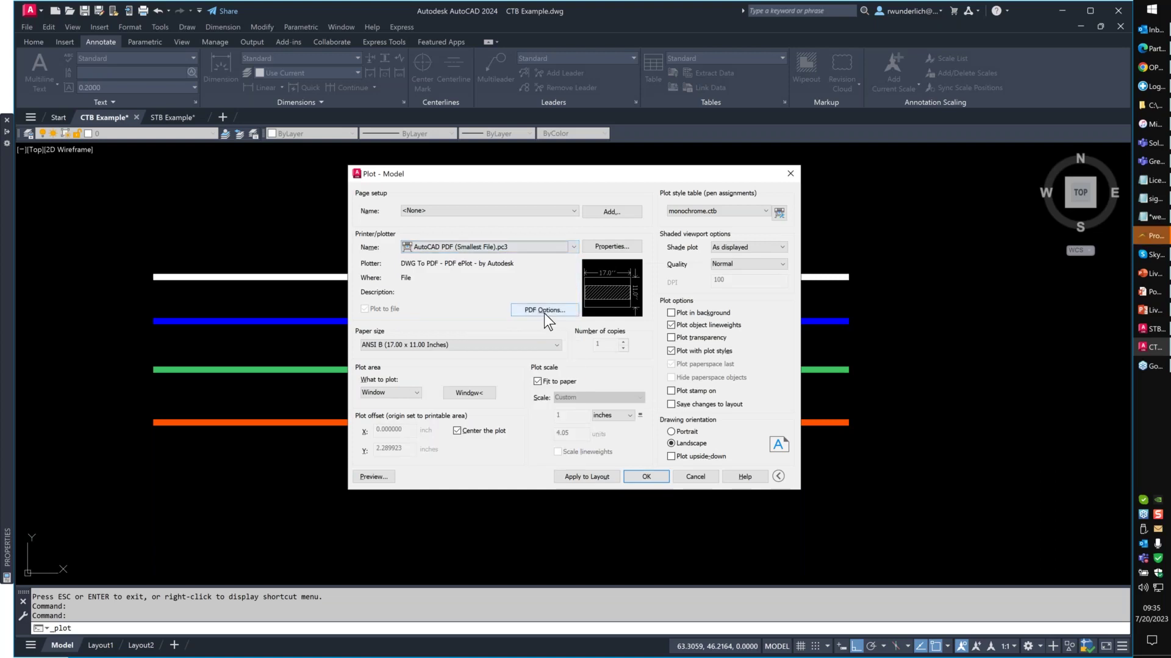
click(544, 309)
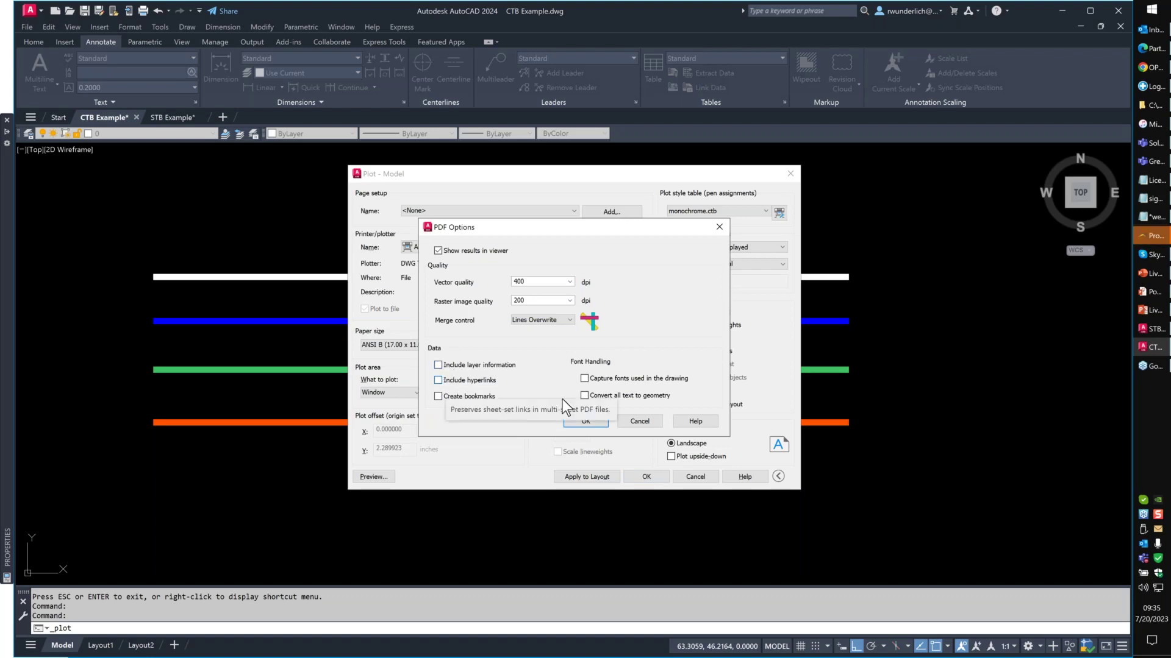
click(642, 426)
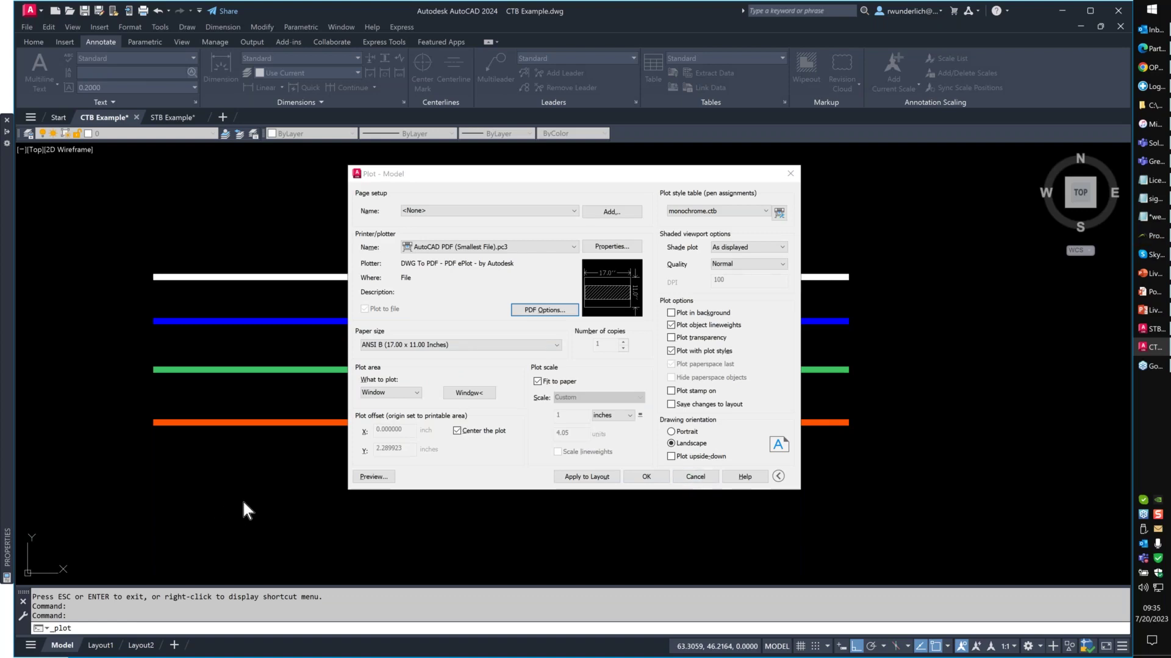
click(695, 477)
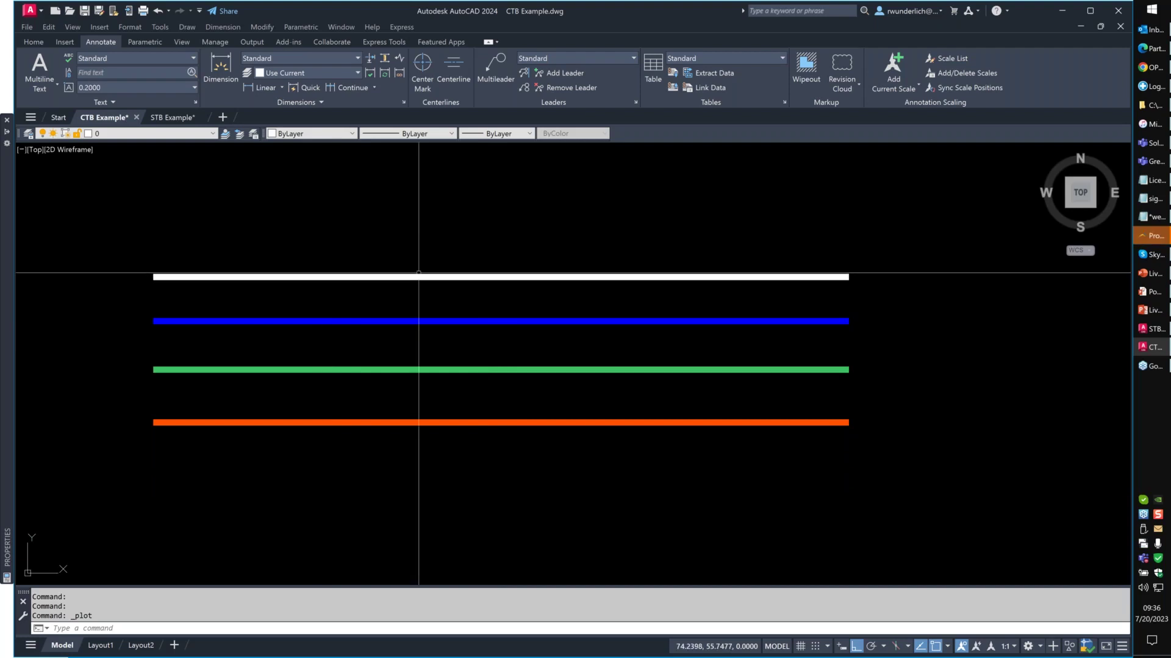
scroll(462, 260, down, 2)
middle_drag(493, 272, 549, 311)
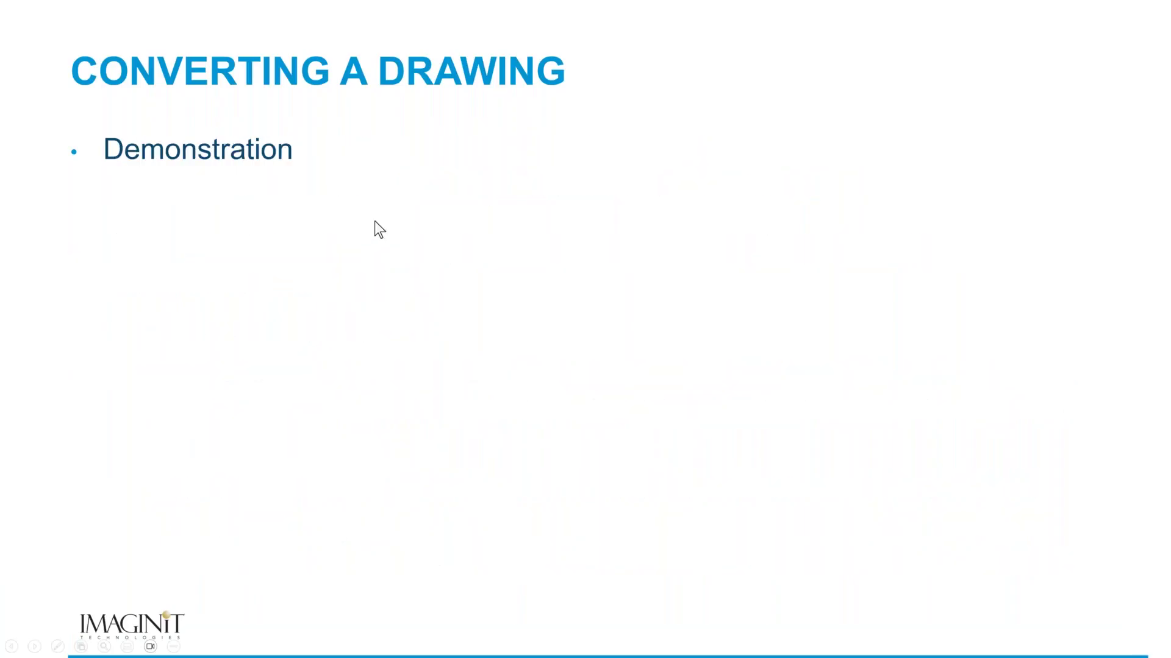
click(452, 229)
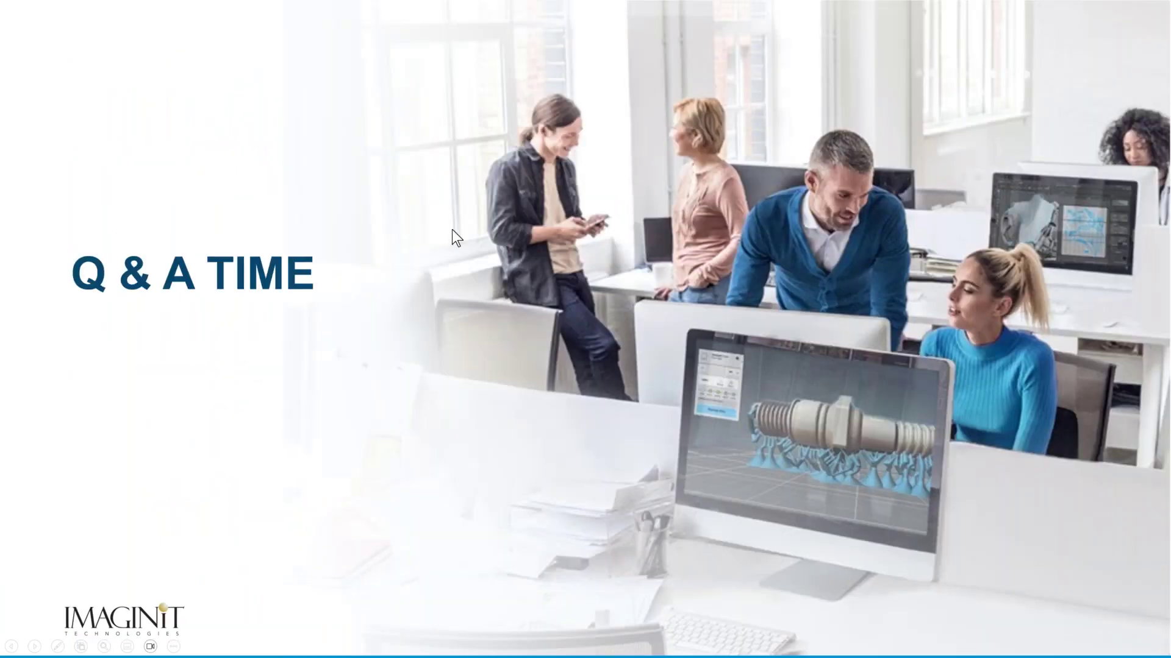
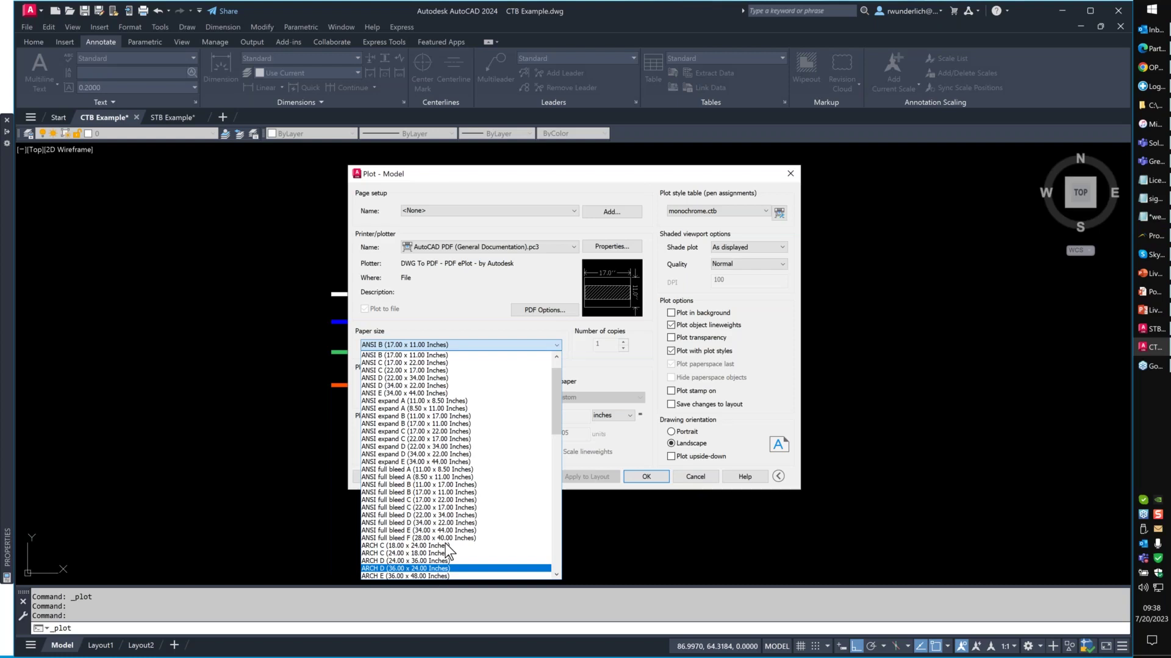
Cancel the open plot and create a new layer with the color yellow.
click(701, 480)
click(700, 481)
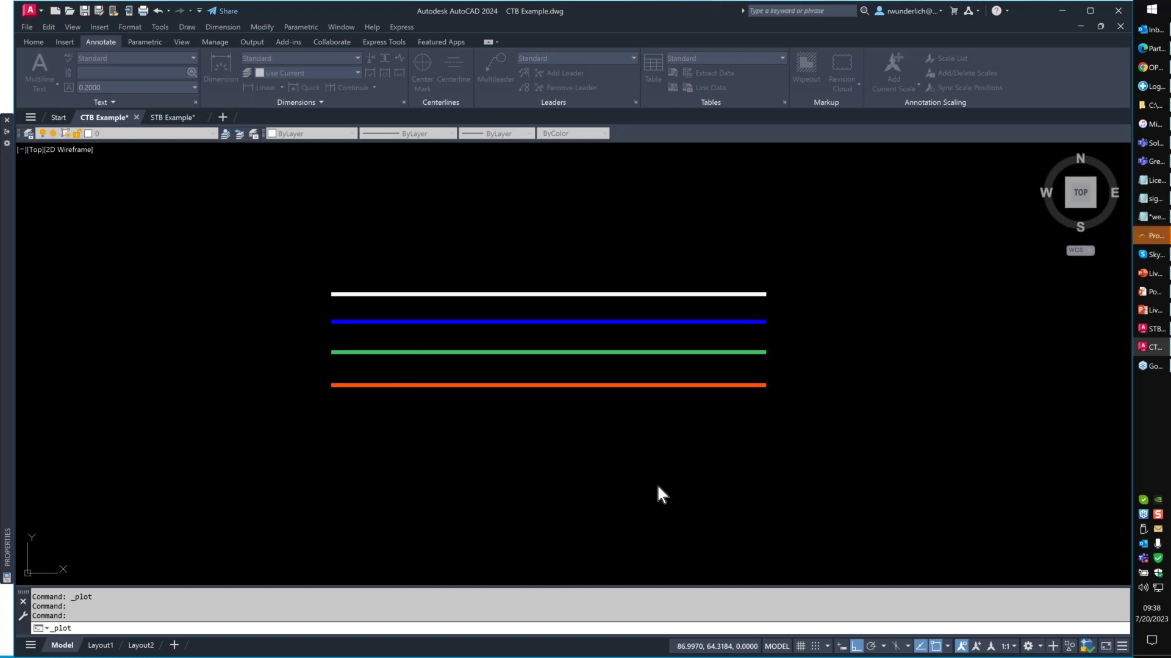
click(27, 134)
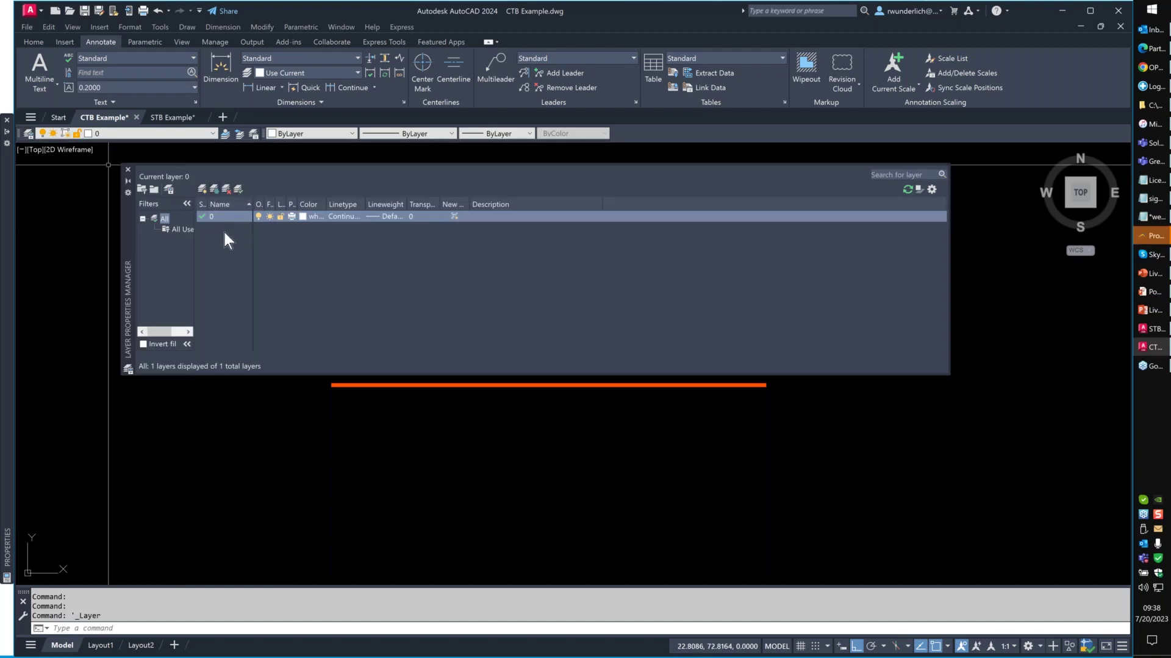
click(221, 219)
right_click(221, 218)
click(265, 265)
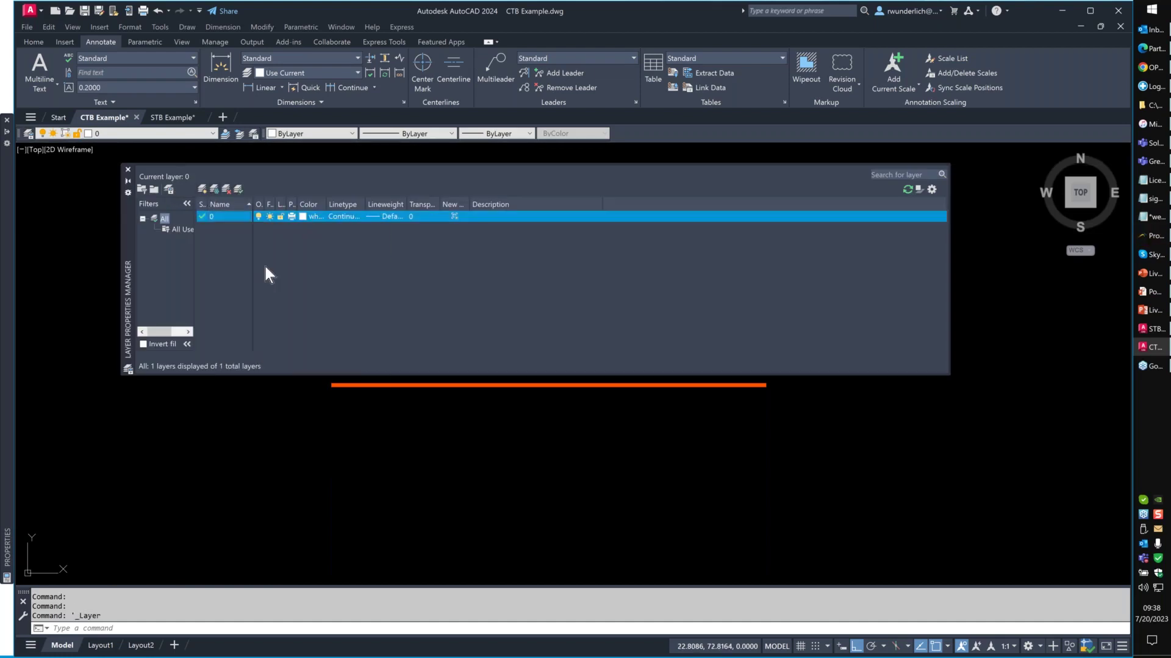
click(302, 228)
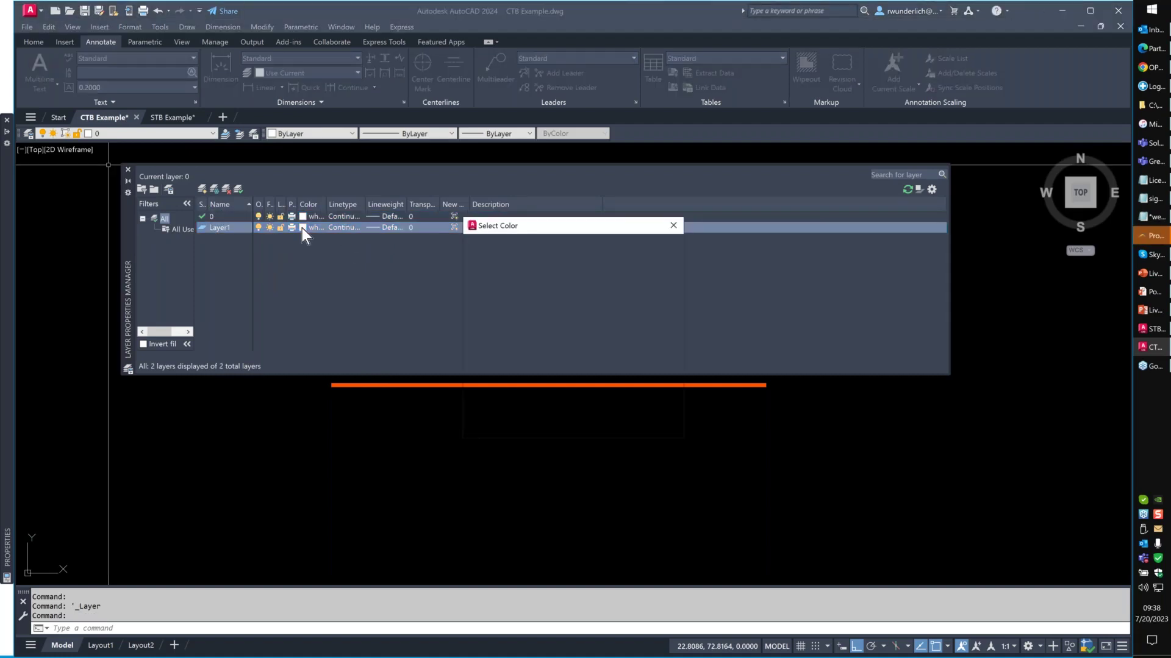
click(489, 360)
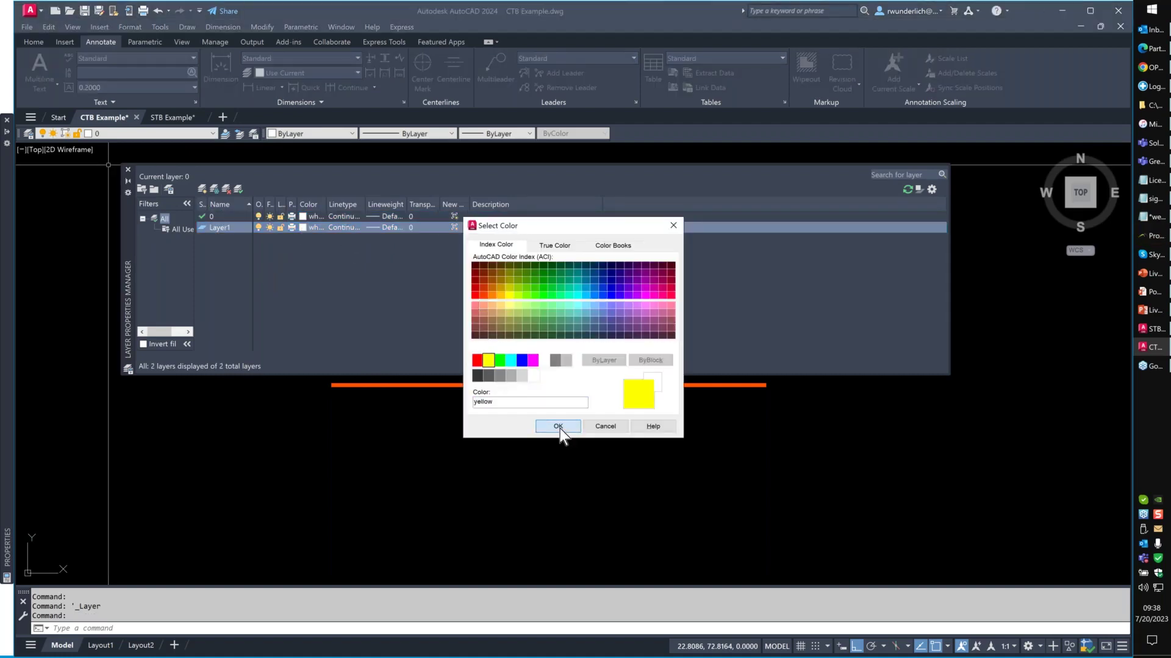
click(559, 427)
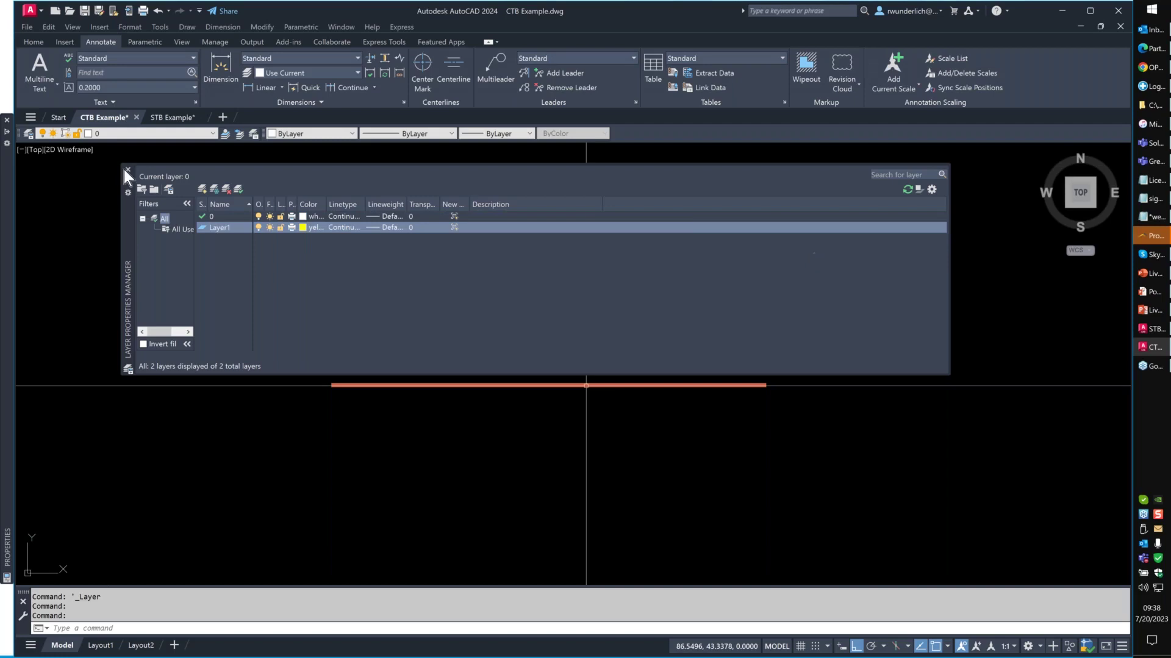
click(128, 170)
Move the four horizontal lines to Layer1 and clear the selection.
click(517, 242)
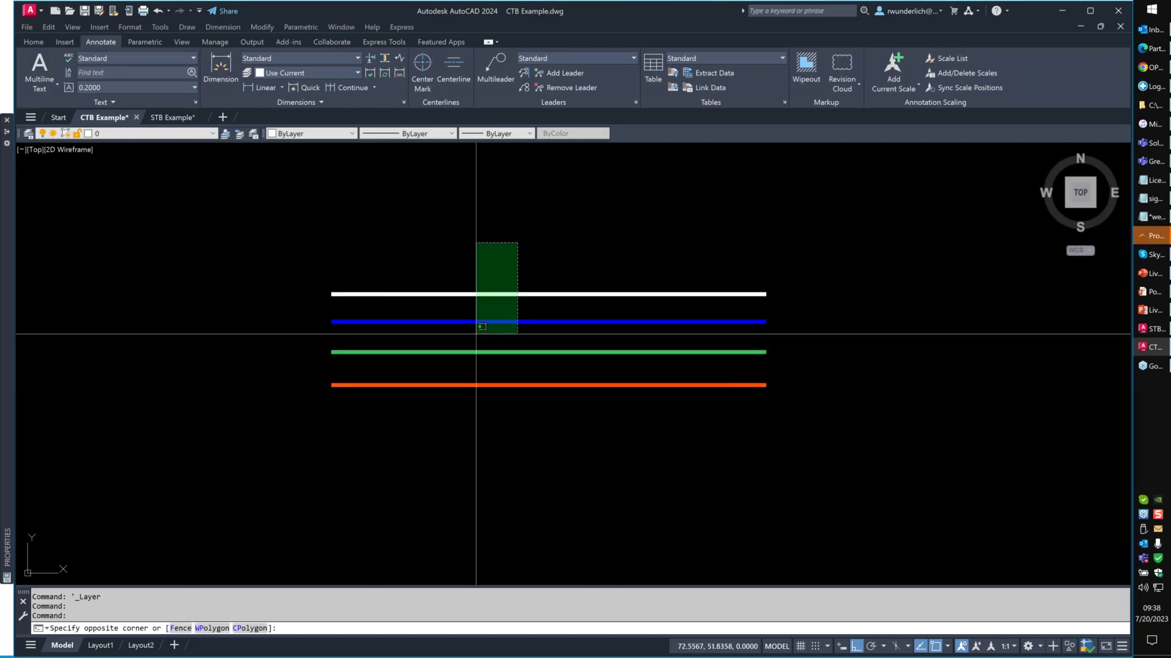
click(421, 419)
click(34, 42)
click(526, 58)
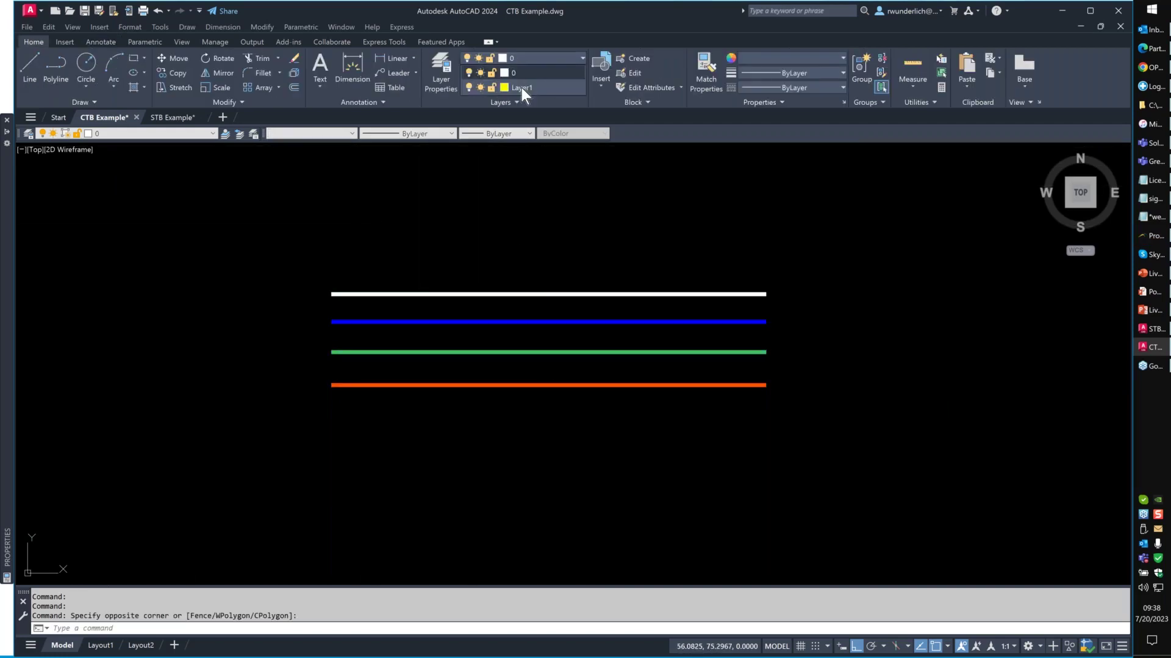
click(522, 88)
key(Escape)
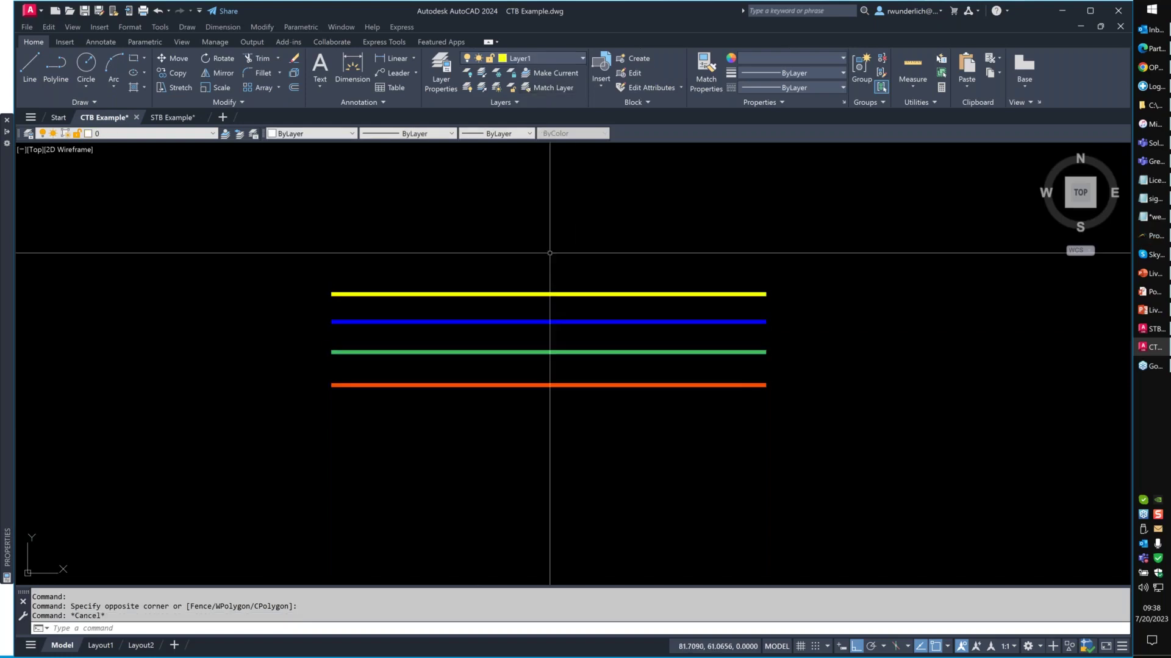
key(Escape)
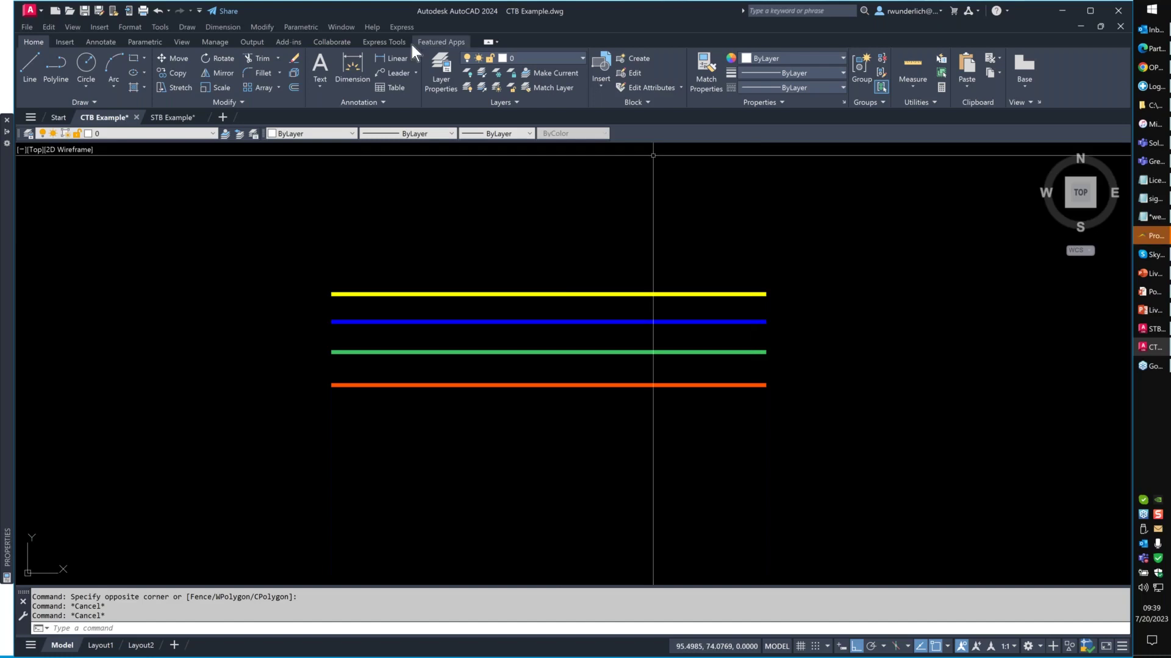
click(390, 42)
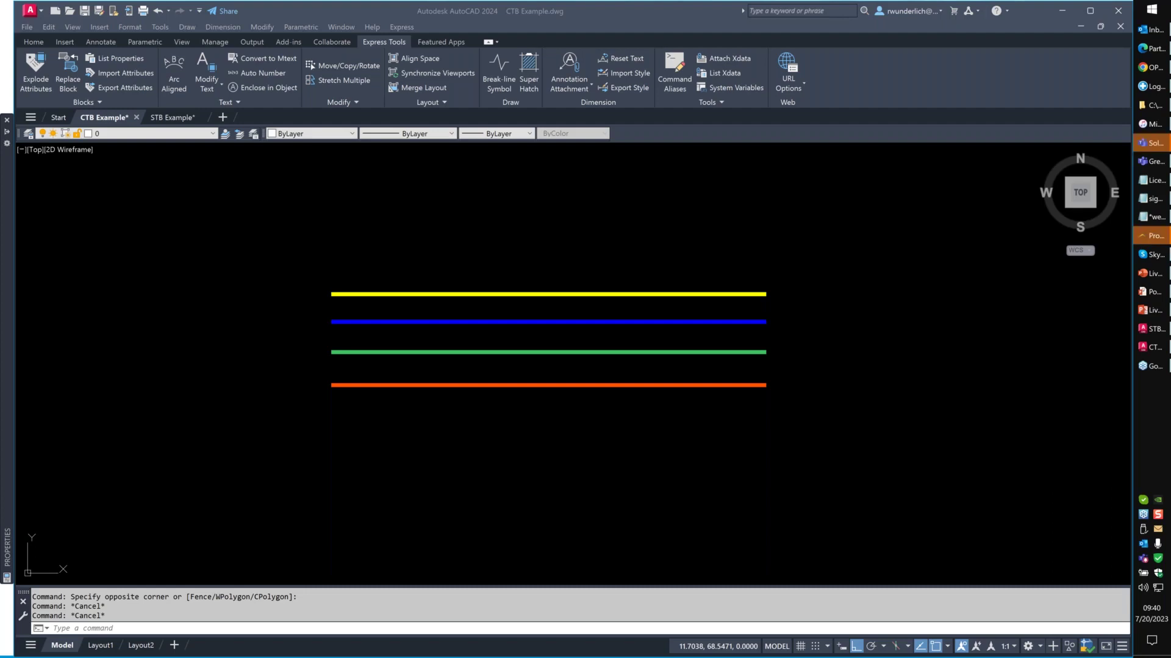
click(408, 233)
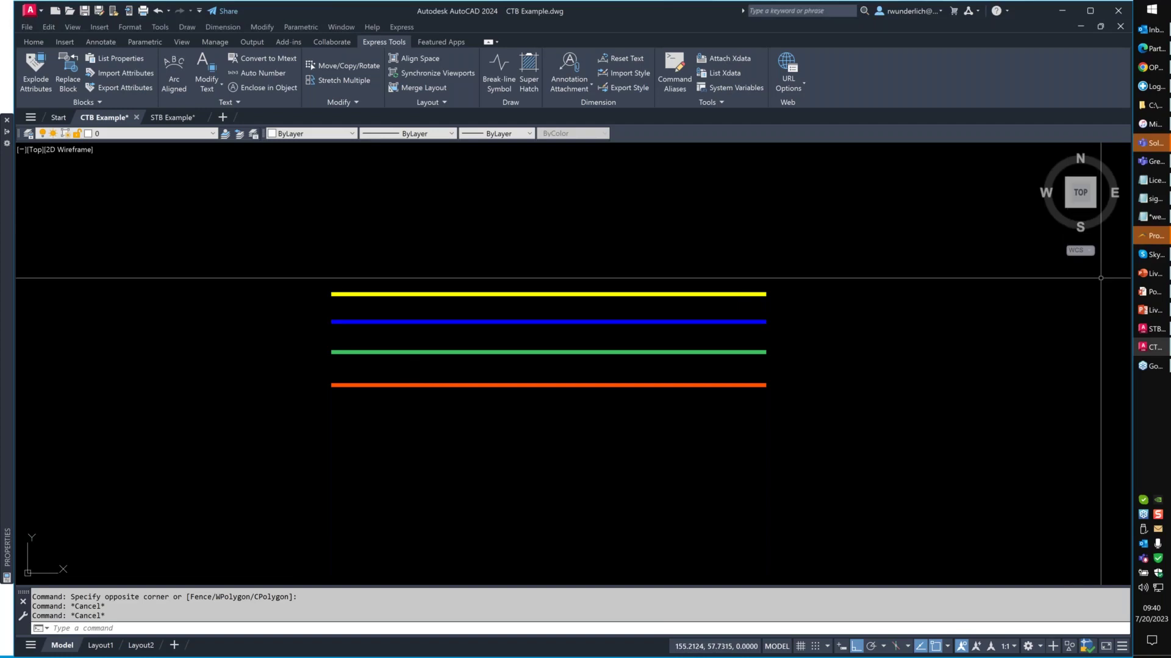
Switch to File Explorer and go to the %appdata% location.
click(1151, 106)
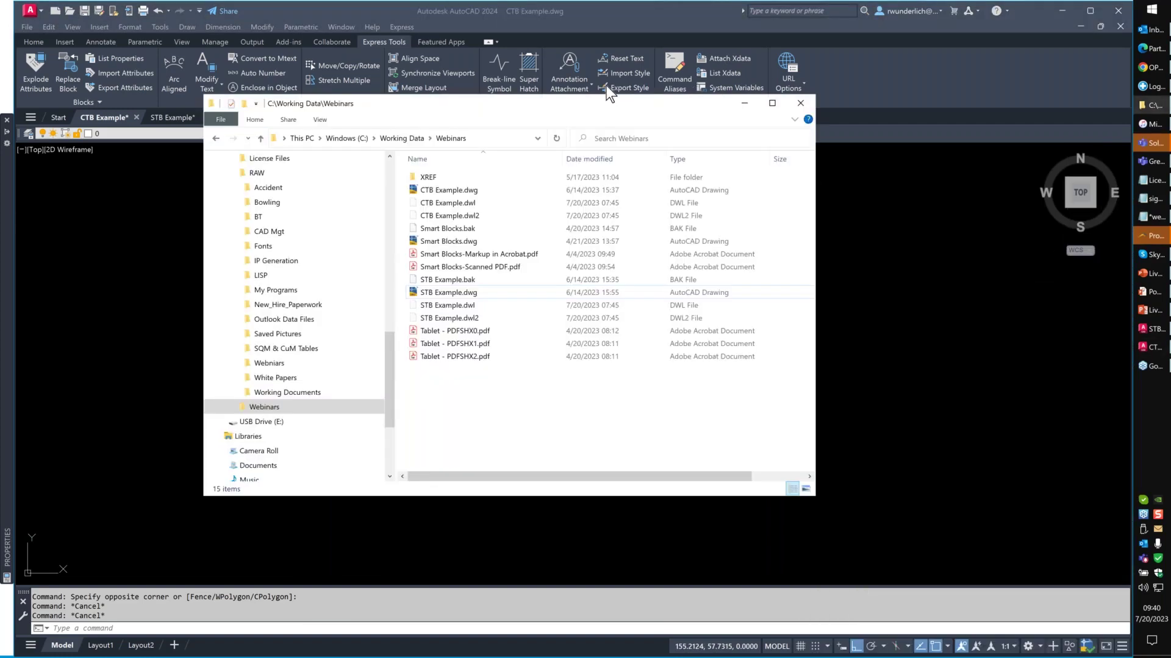
click(500, 135)
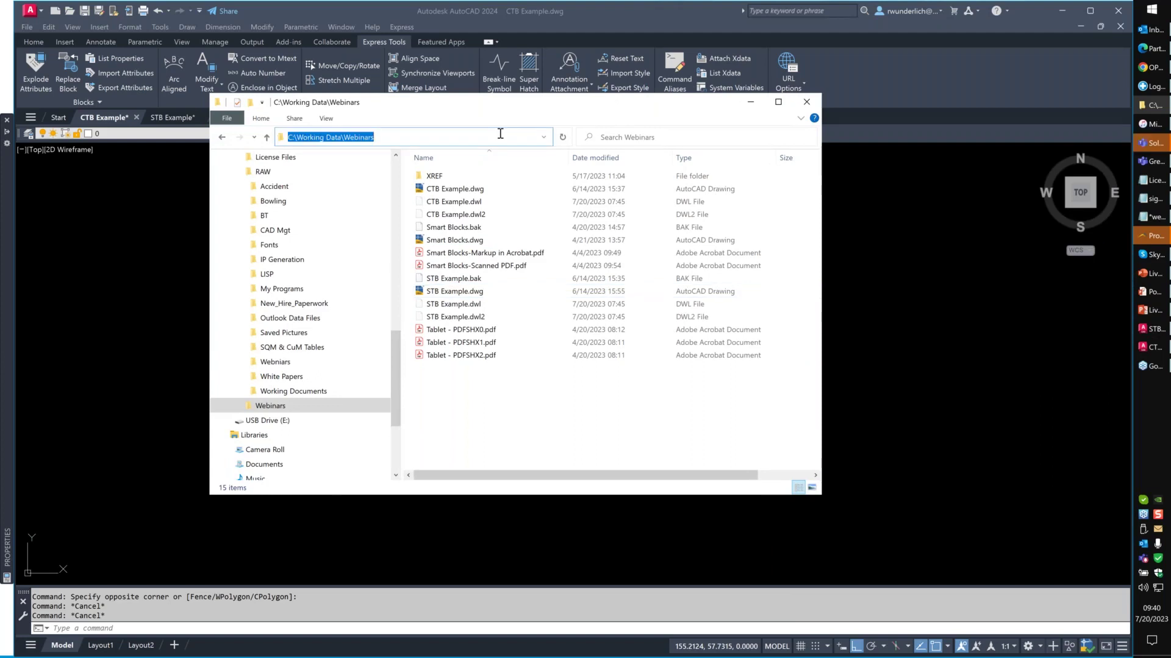
text(%appdata%)
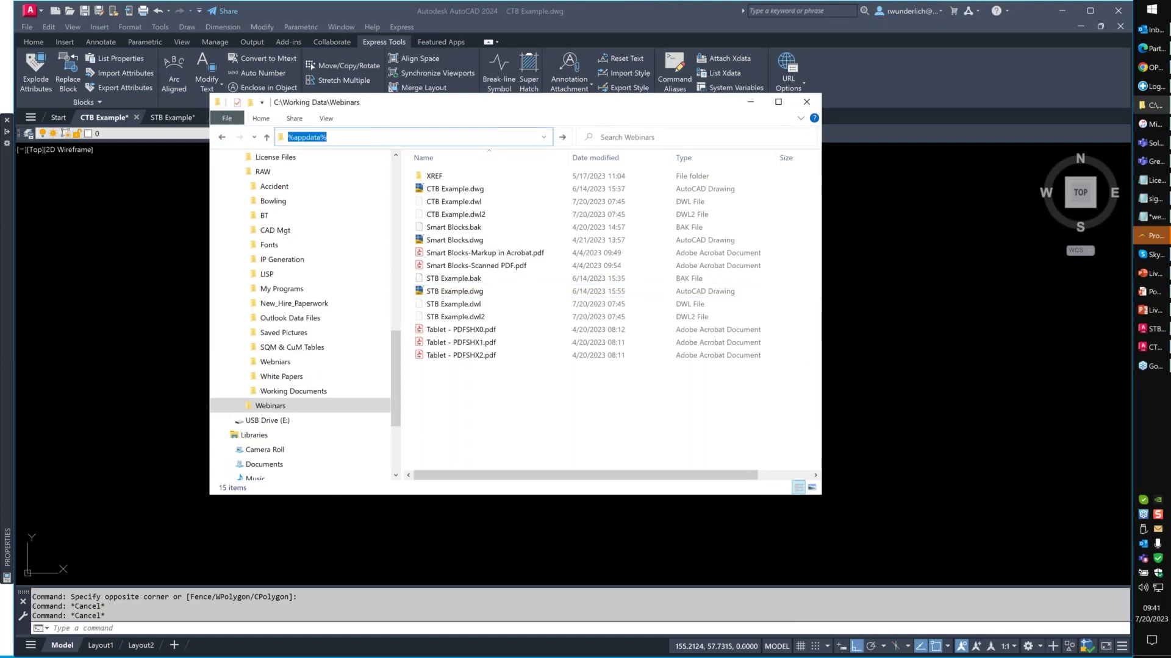
key(Return)
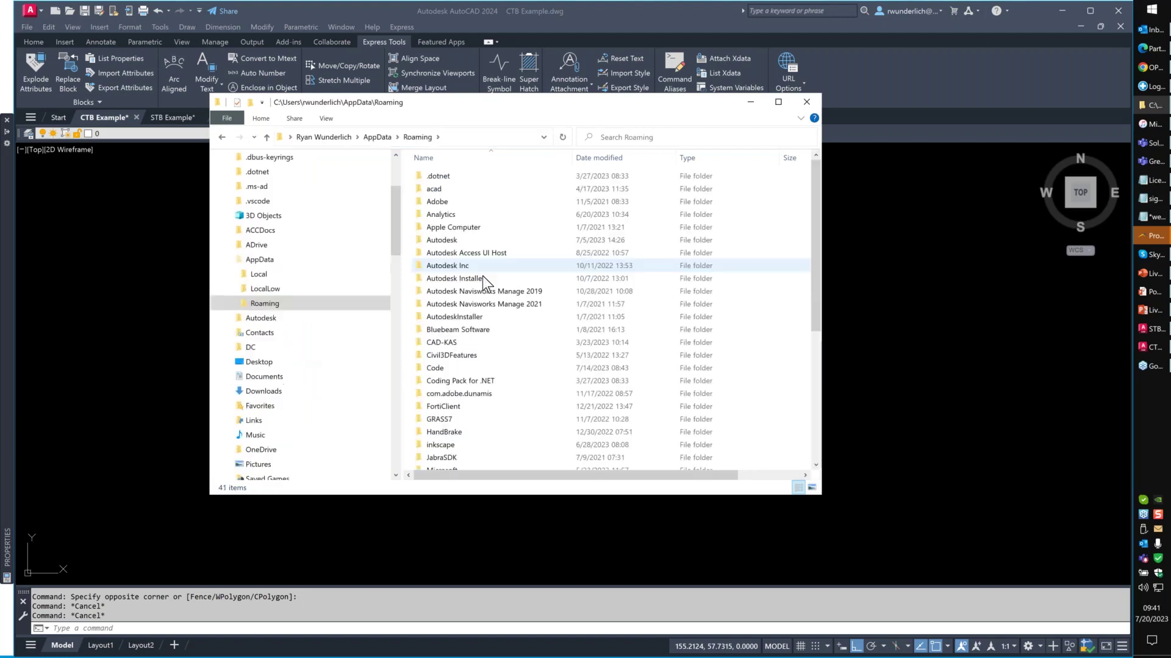
Browse through the Autodesk, AutoCAD 2024, R24.3 and enu folders to the Plotters folder.
double_click(444, 240)
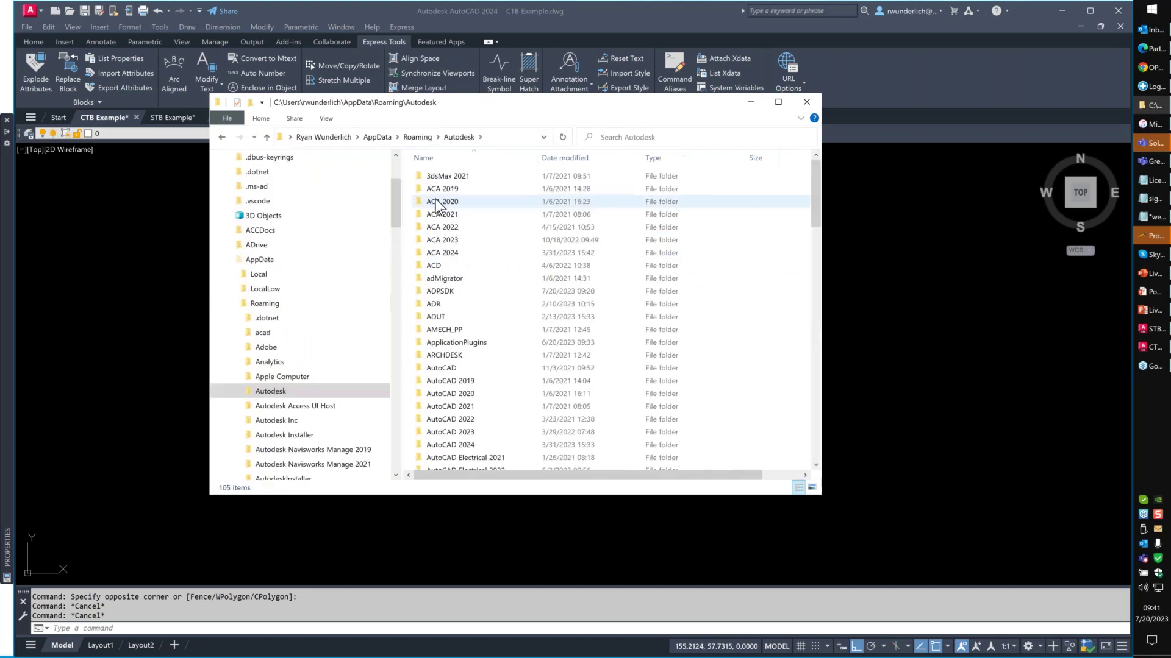
scroll(463, 360, down, 4)
click(457, 298)
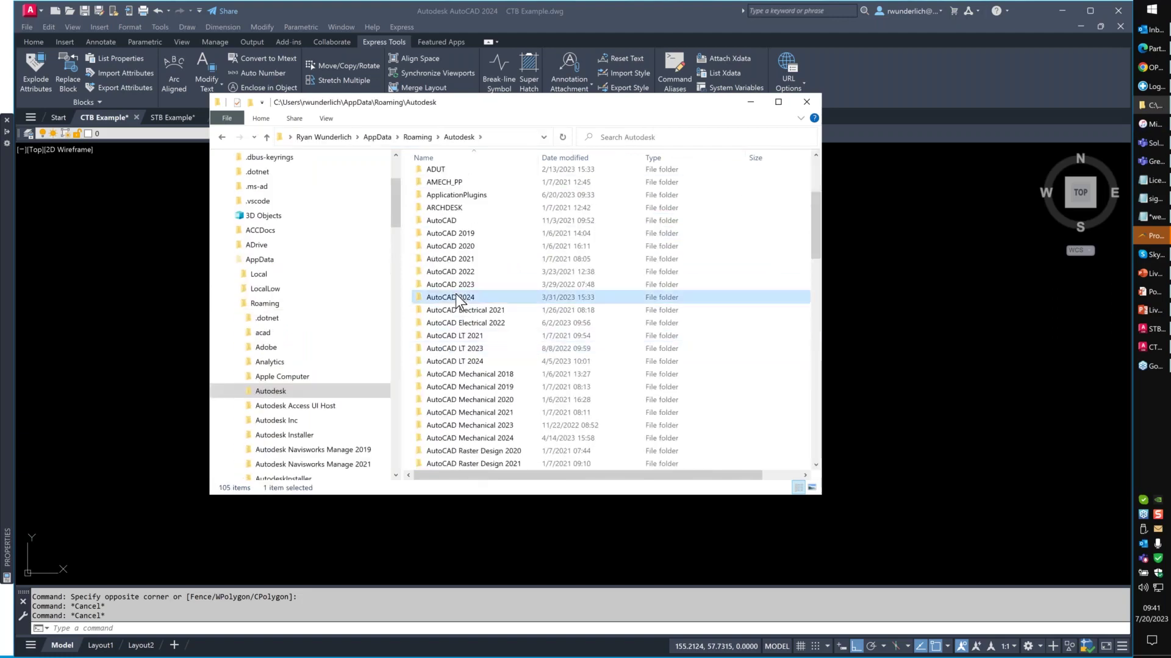
double_click(458, 298)
double_click(430, 177)
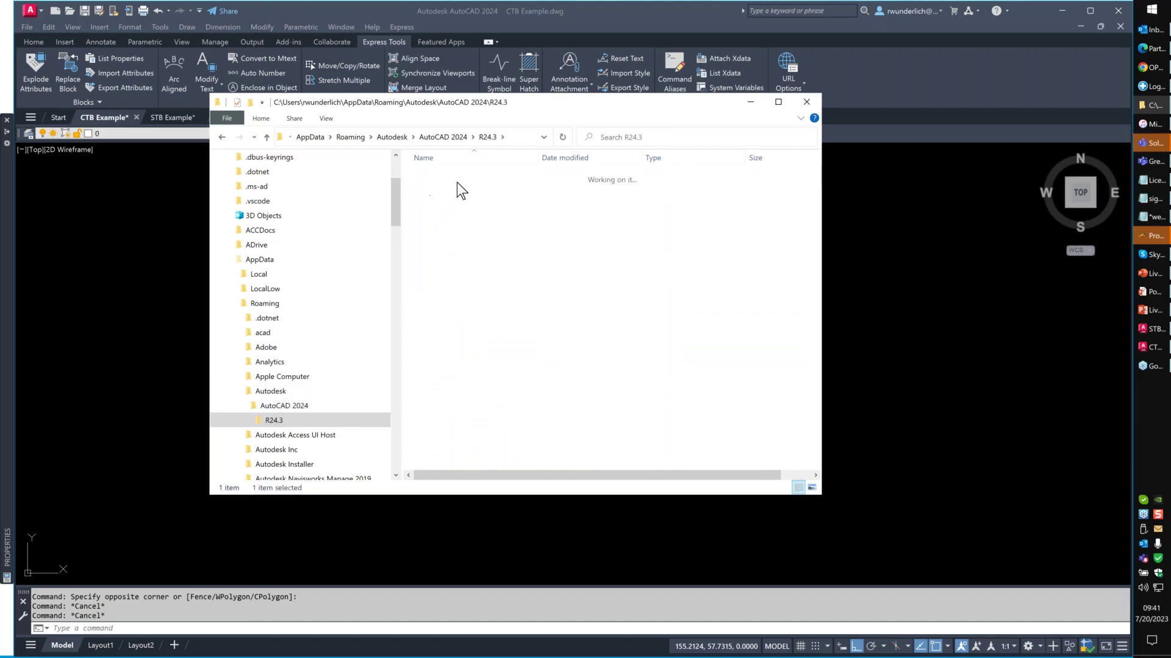
double_click(456, 178)
double_click(438, 241)
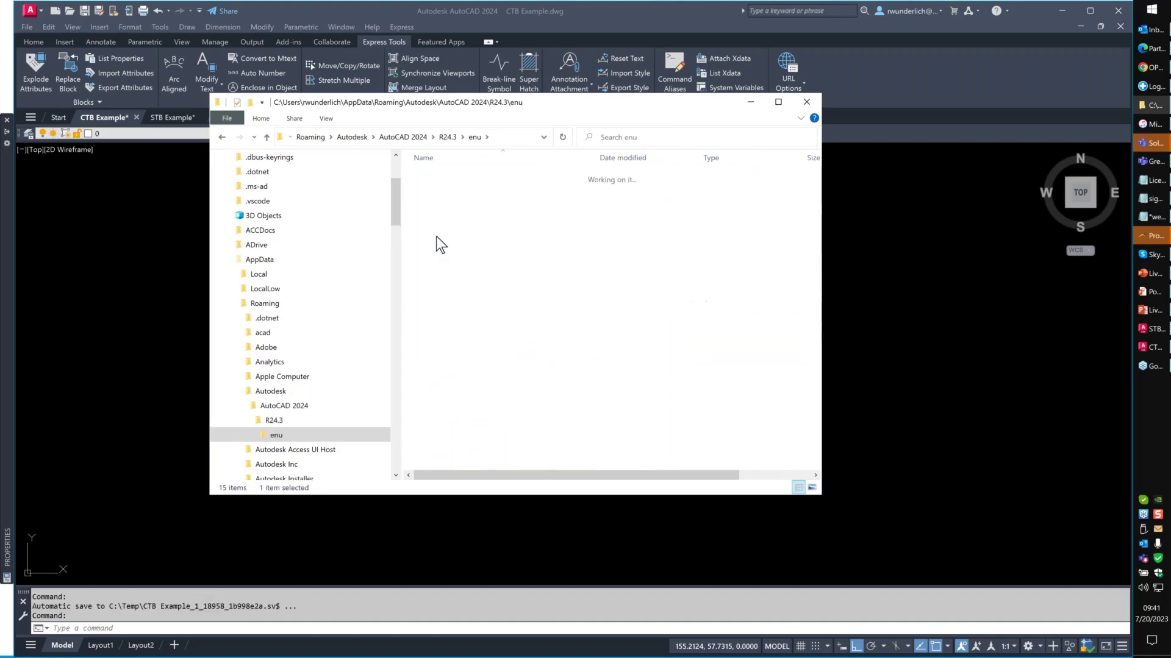
View the contents of the PMP Files subfolder and return to the CTB Example drawing in AutoCAD.
drag(525, 112, 580, 140)
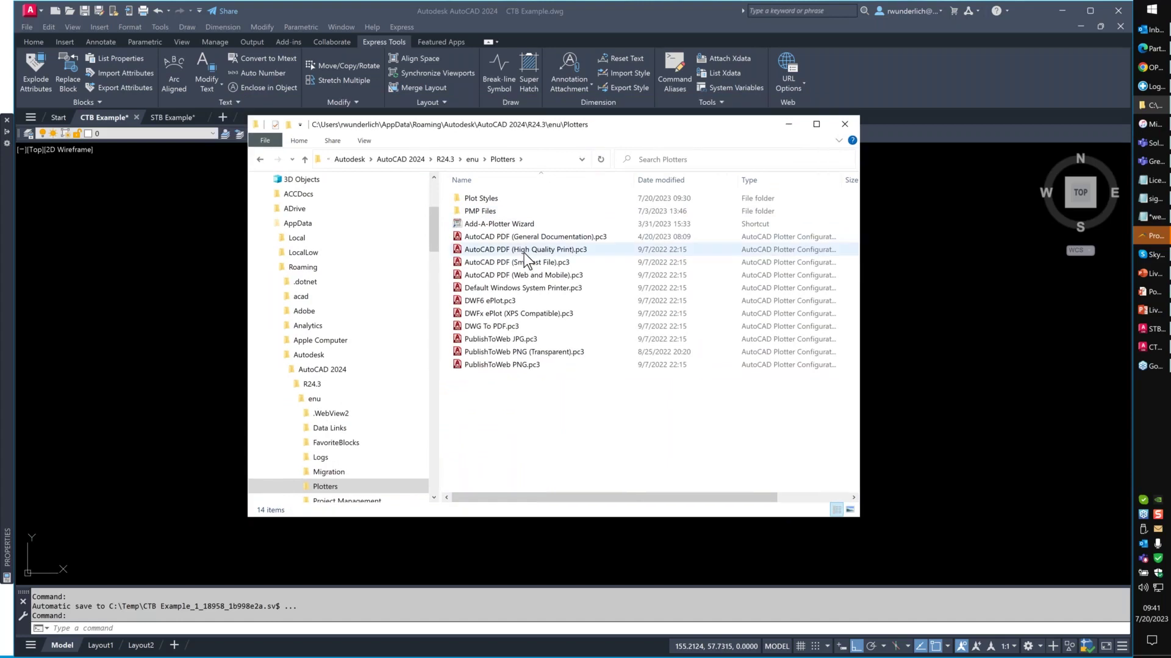
double_click(485, 211)
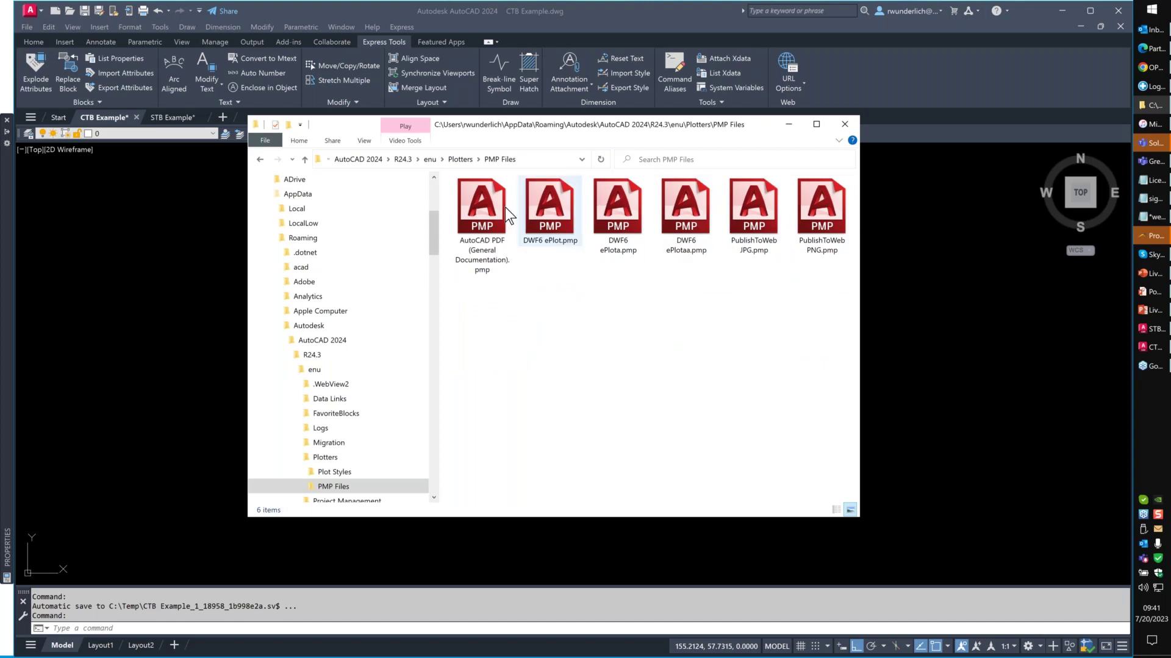
click(950, 342)
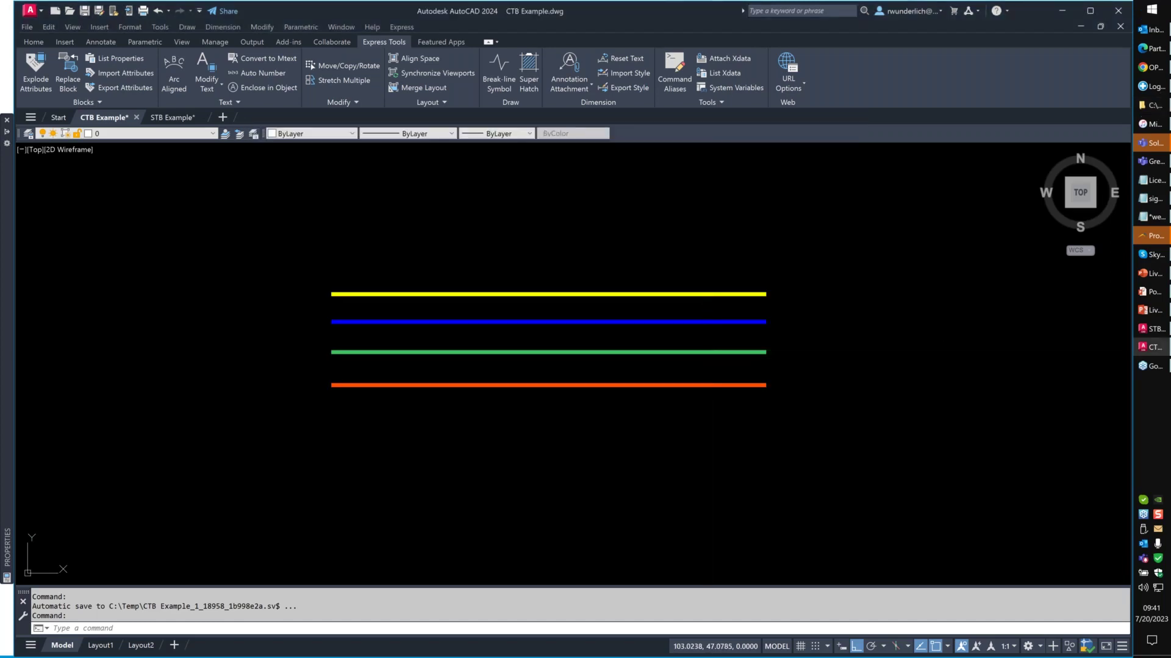
Review the custom, standard and filtered paper size settings in the AutoCAD PDF (General Documentation).pc3 plotter's properties, and cancel without plotting.
key(ctrl+p)
click(600, 249)
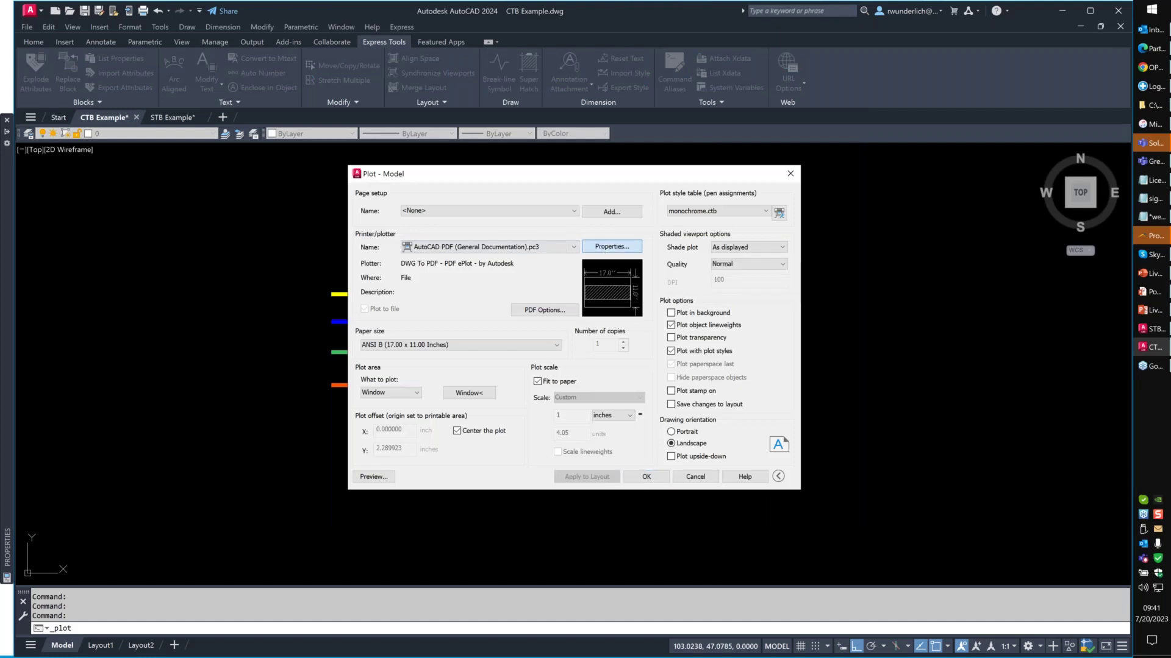
click(506, 280)
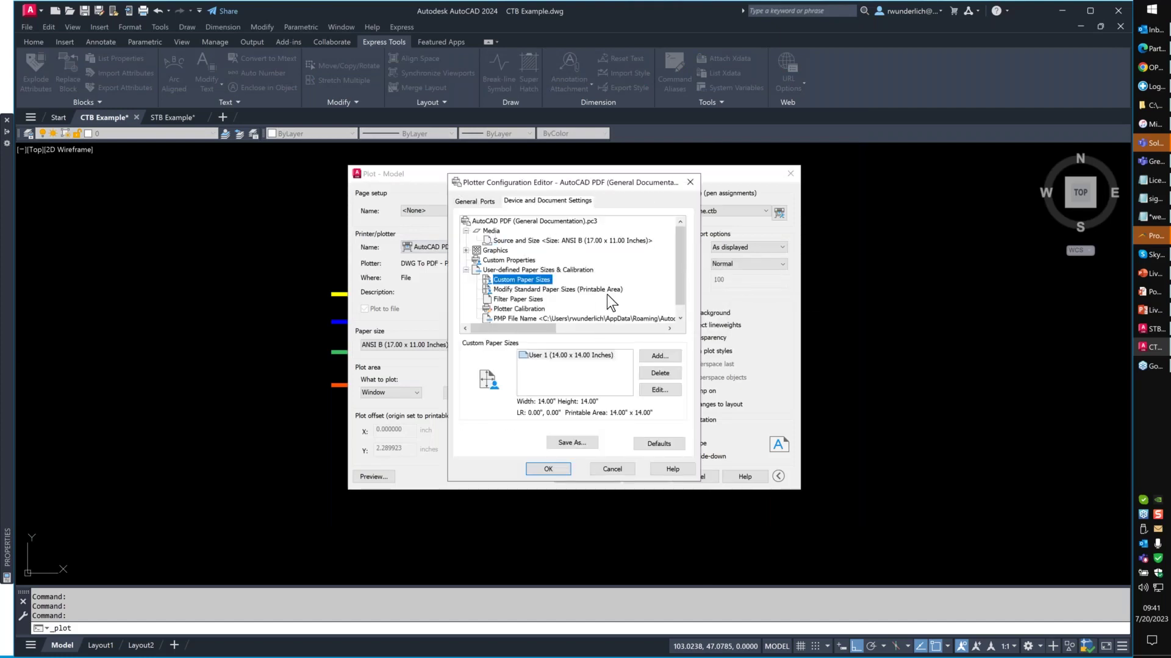
click(536, 290)
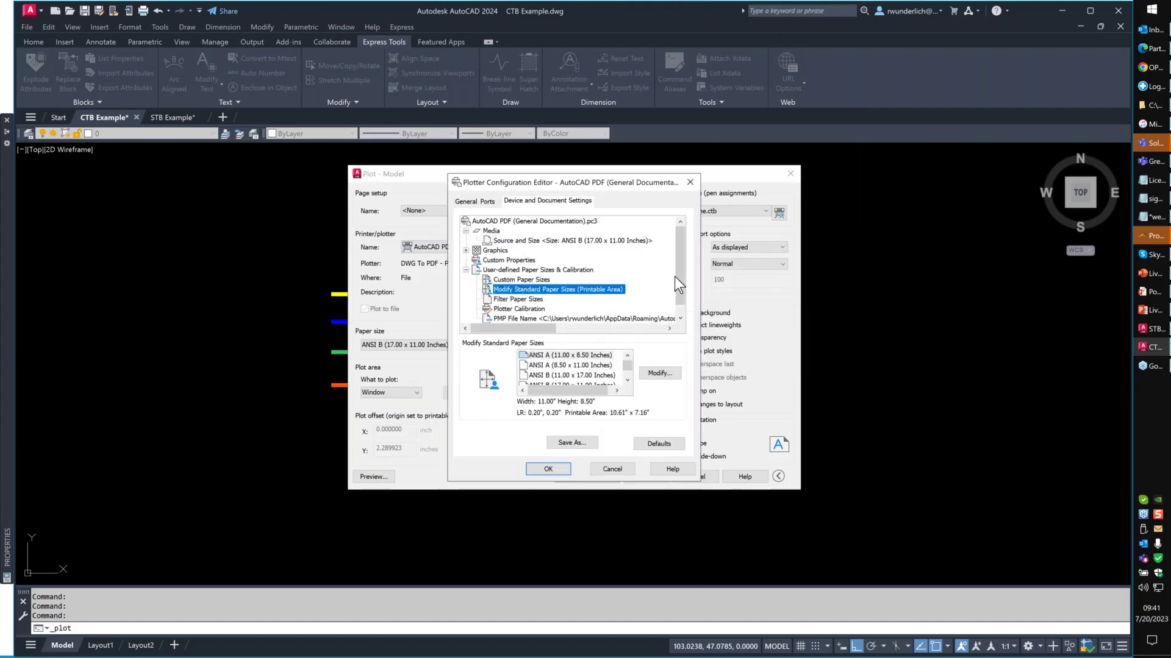
scroll(676, 288, down, 1)
click(521, 290)
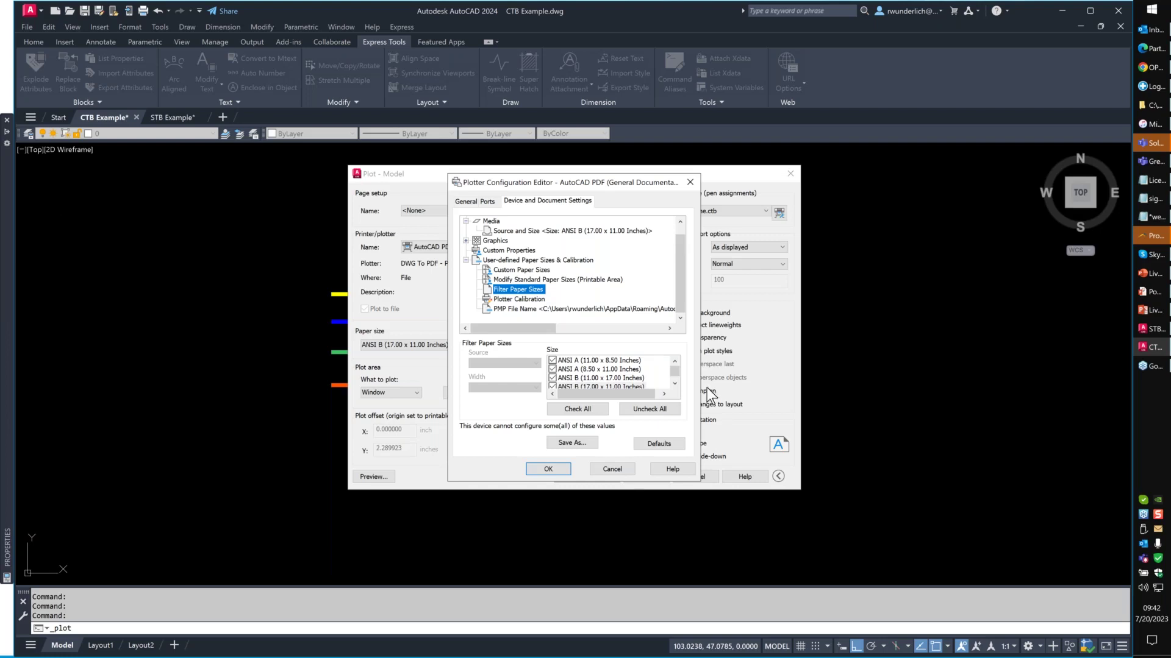
click(617, 471)
click(617, 471)
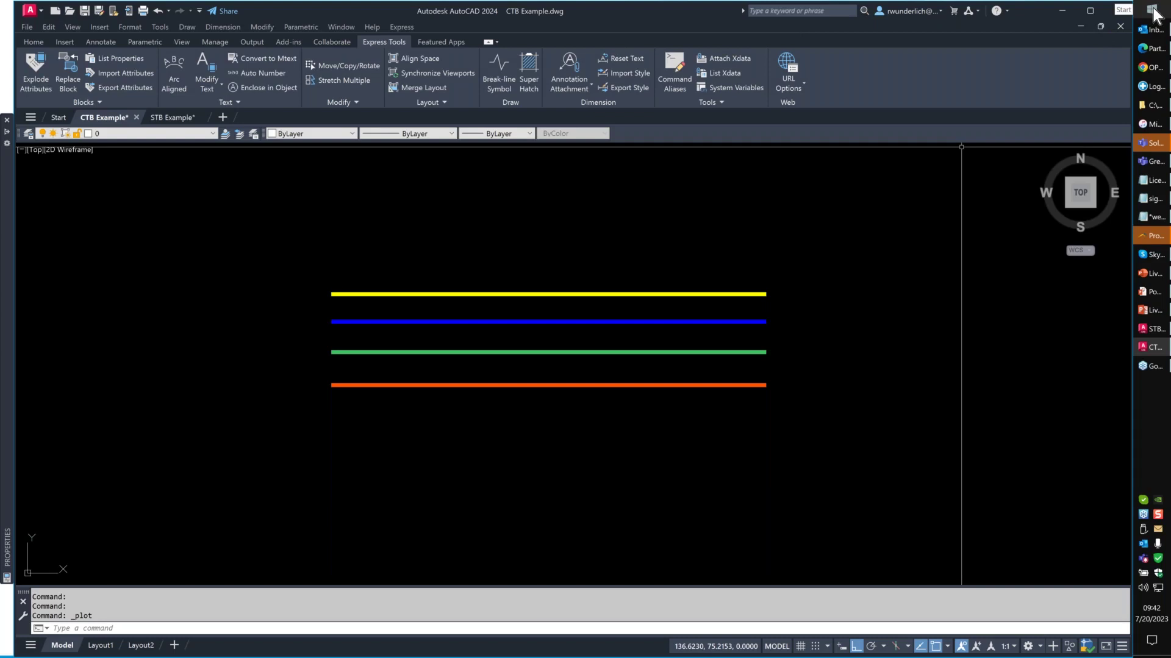
Look through the AutoCAD 2024 - English program group for its export, import and migrate settings tools.
click(1153, 12)
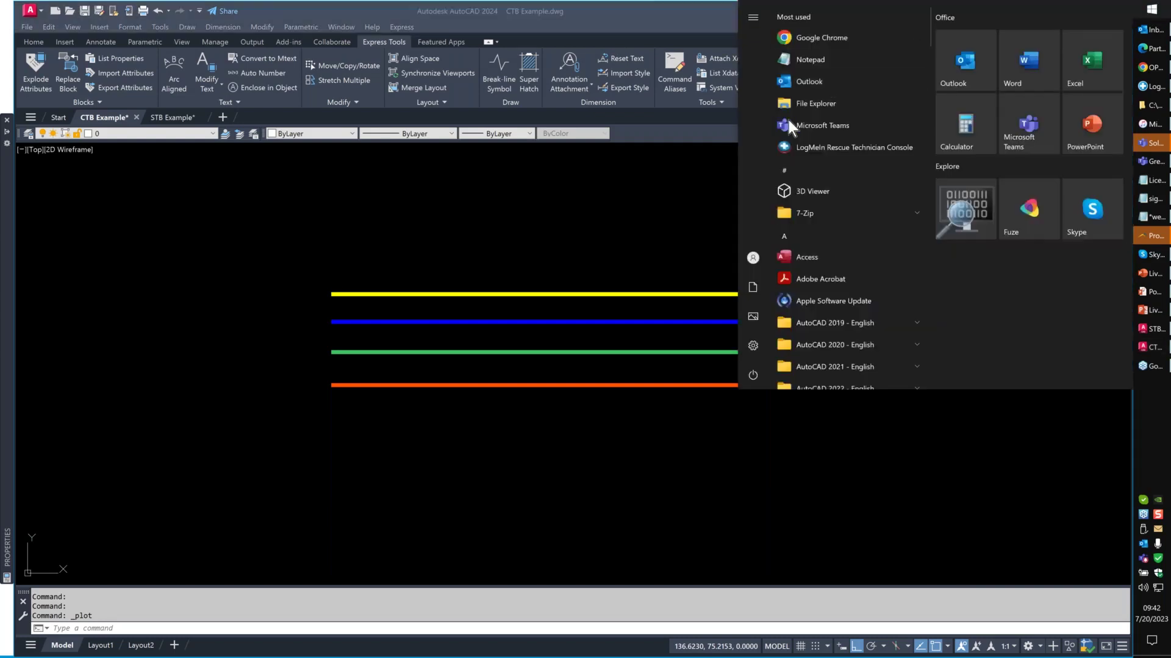
scroll(805, 121, down, 10)
click(849, 87)
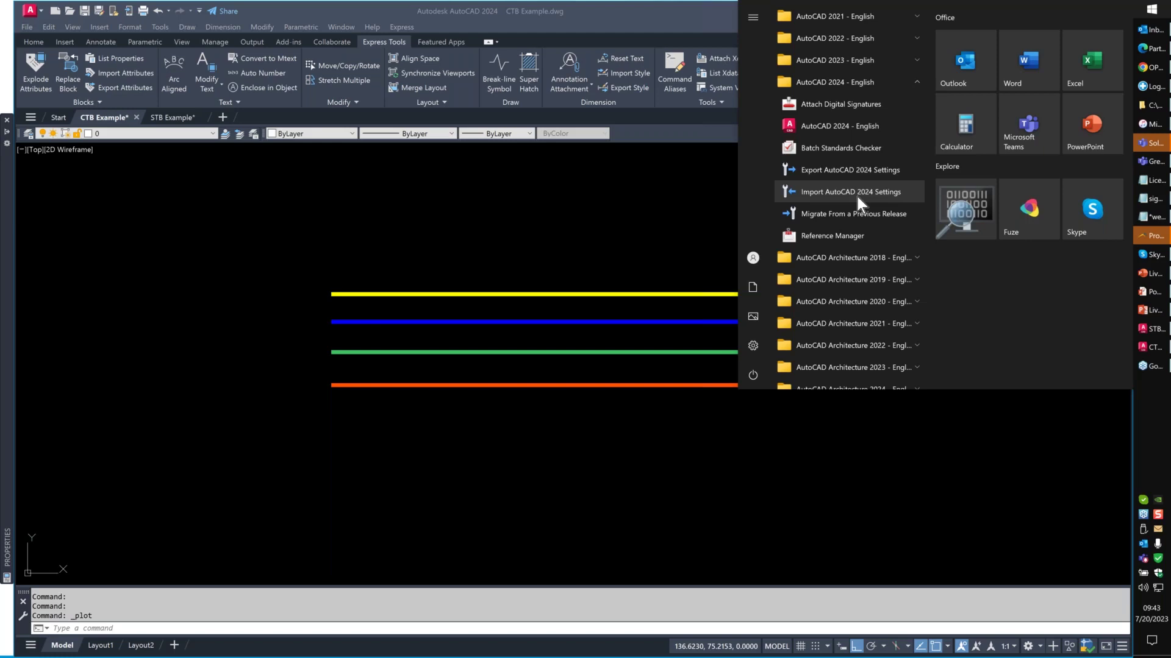
click(559, 165)
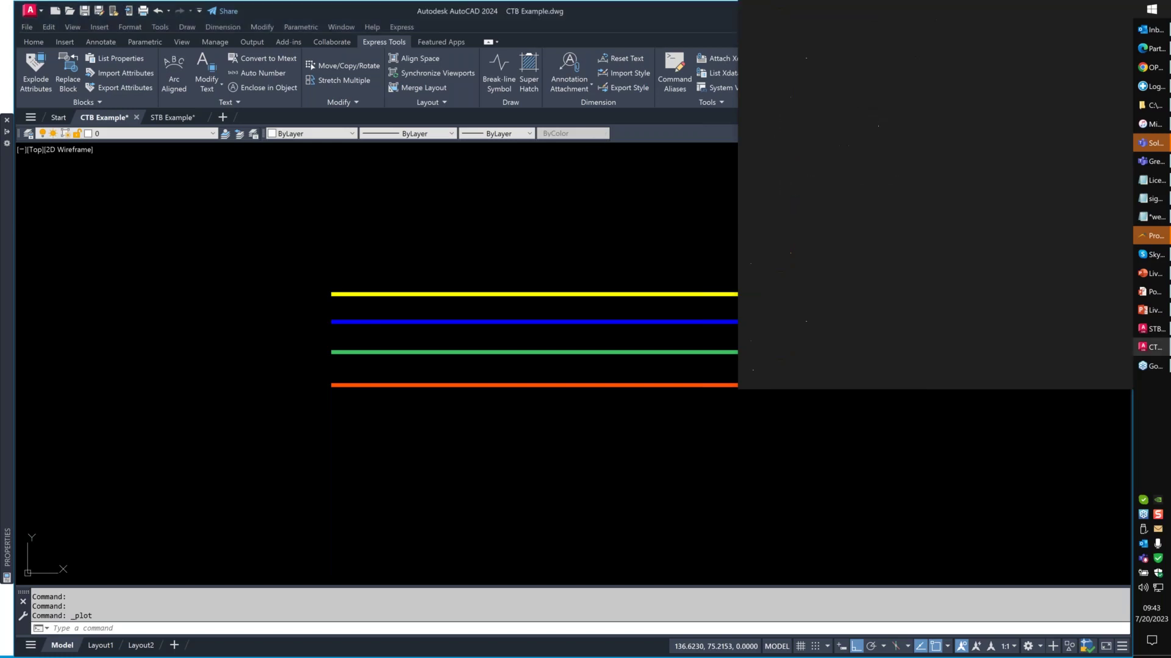
Run APPLOAD, review the applications in the Startup Suite, and close the Load/Unload Applications dialog.
key(Escape)
text(appload)
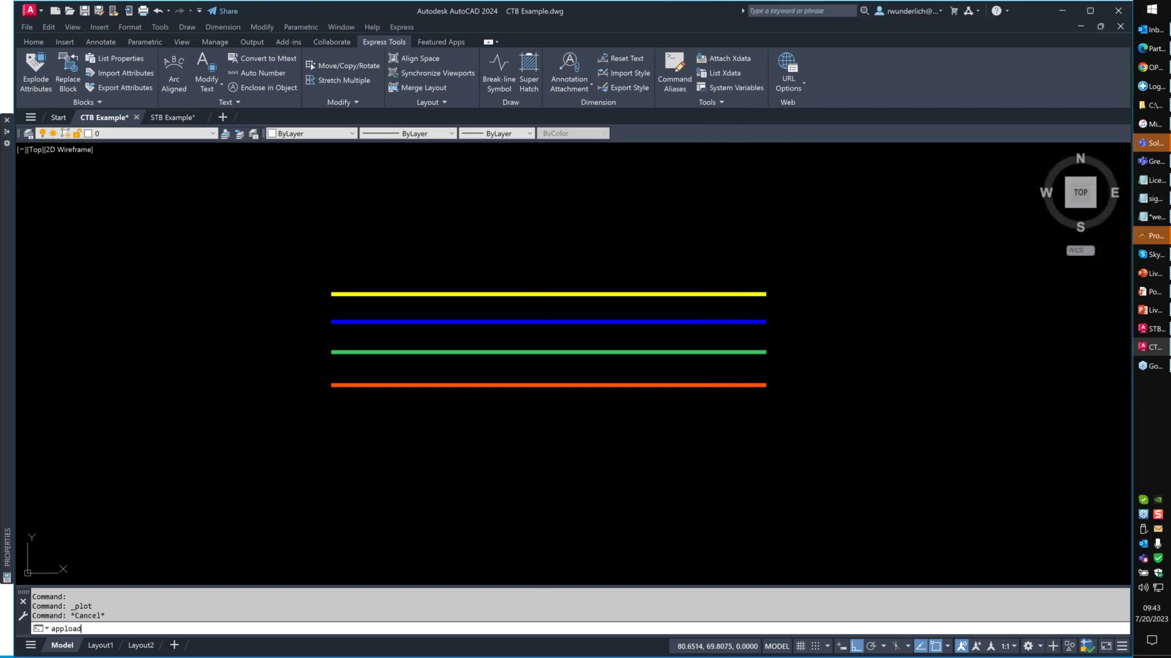
key(Return)
click(643, 437)
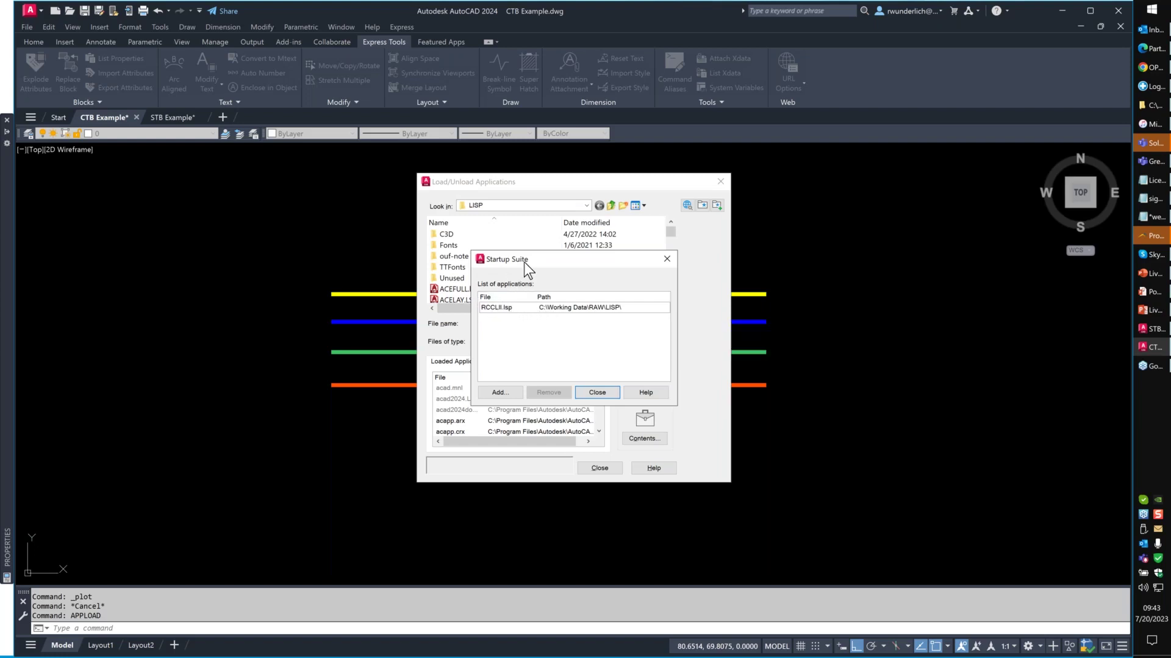
drag(592, 263, 778, 258)
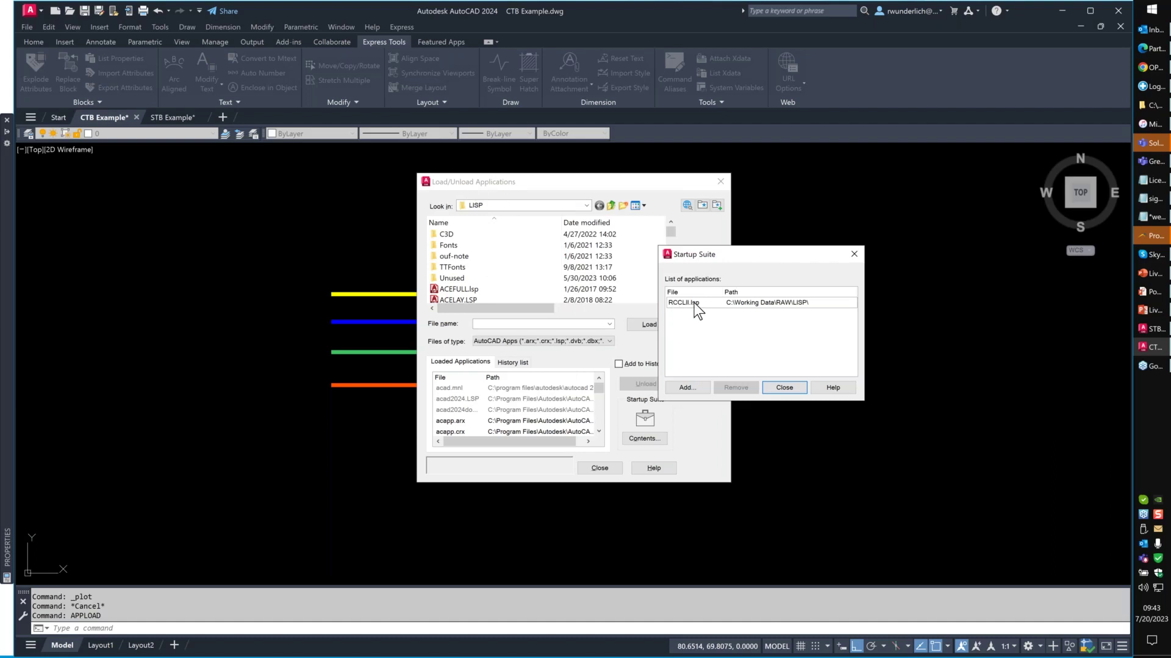
click(783, 388)
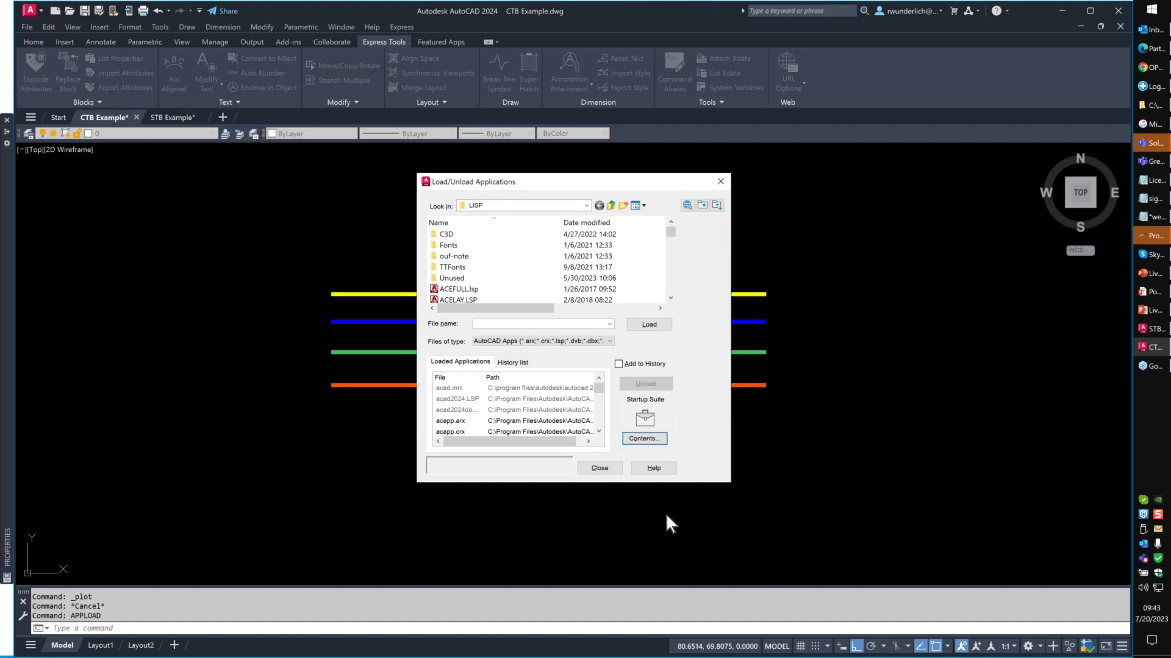
click(600, 469)
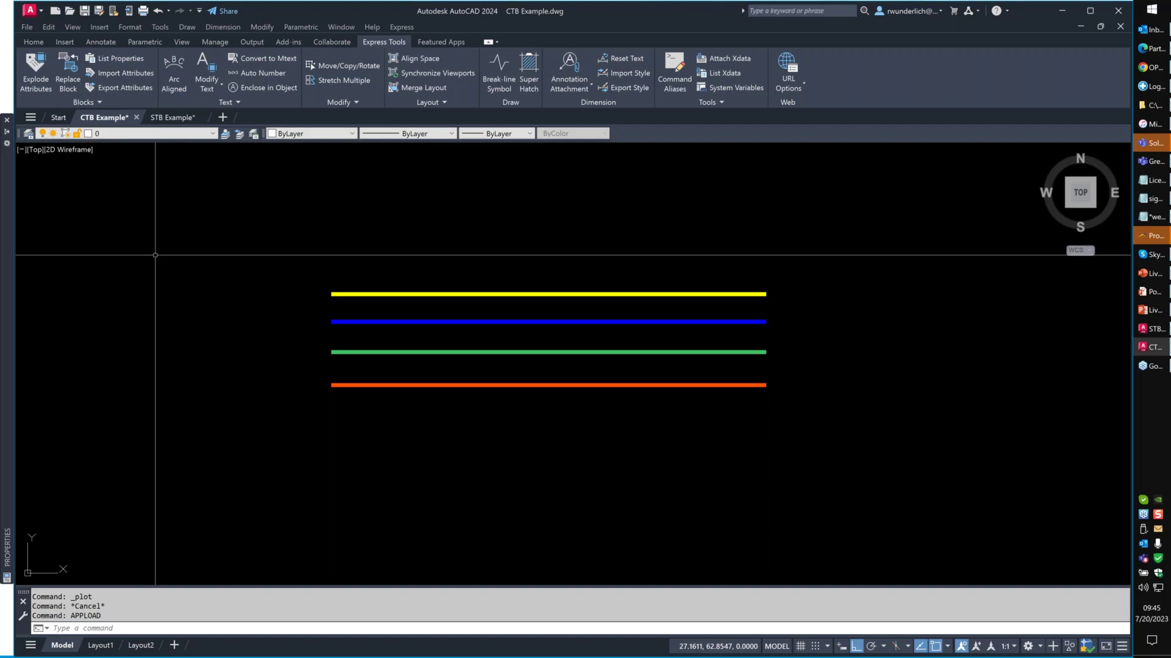
Start a plot of the model and review the raster image quality in the PDF Options, cancelling them without changes.
click(190, 209)
key(Escape)
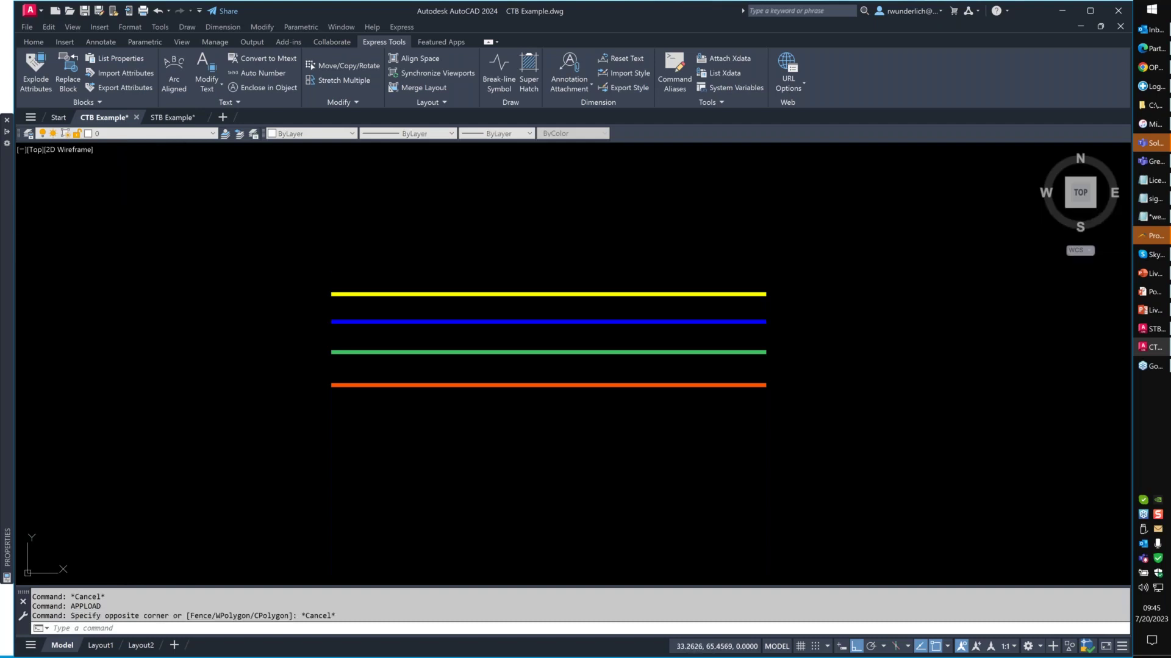
key(ctrl+p)
click(544, 309)
drag(539, 301, 503, 298)
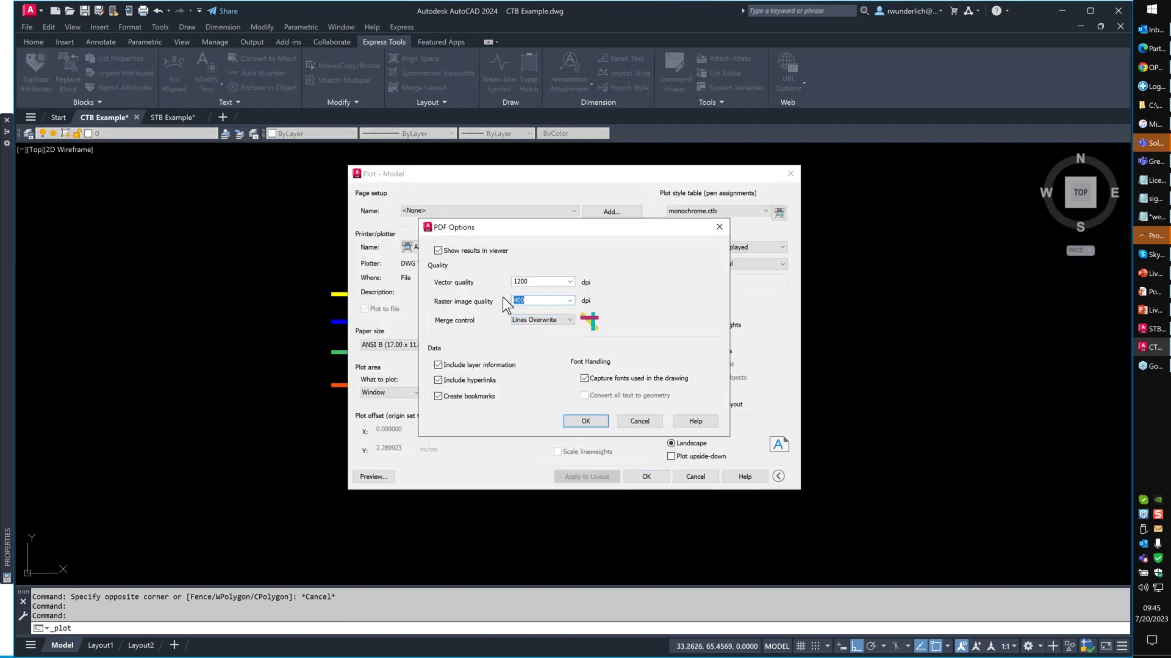
mouse_move(660, 382)
click(635, 424)
Look through the available printers and plotters for the plot, and cancel the plot with the plotter unchanged.
click(532, 248)
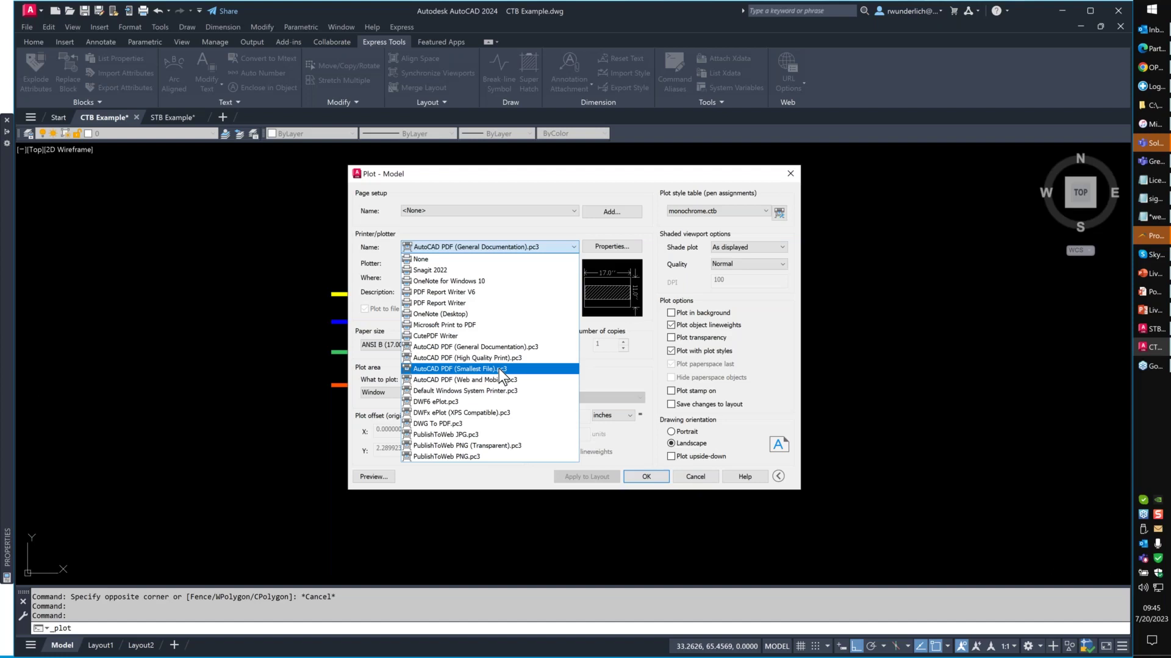
key(Up)
key(Up)
key(Up)
key(Up)
key(Up)
key(Up)
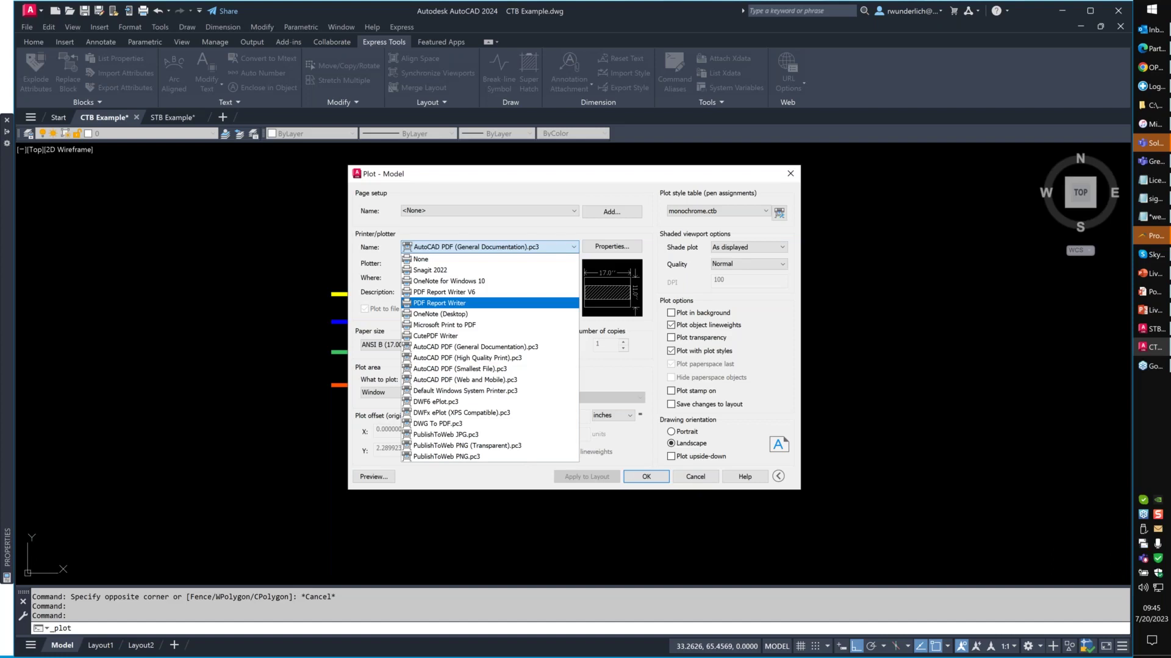
click(696, 478)
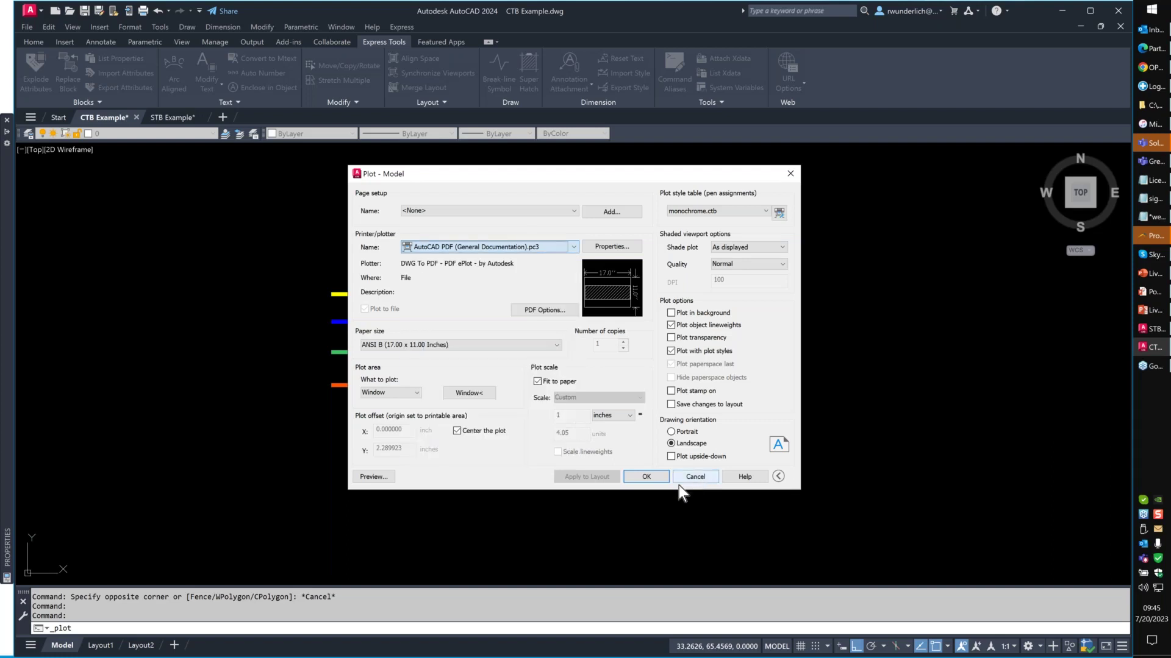
click(690, 476)
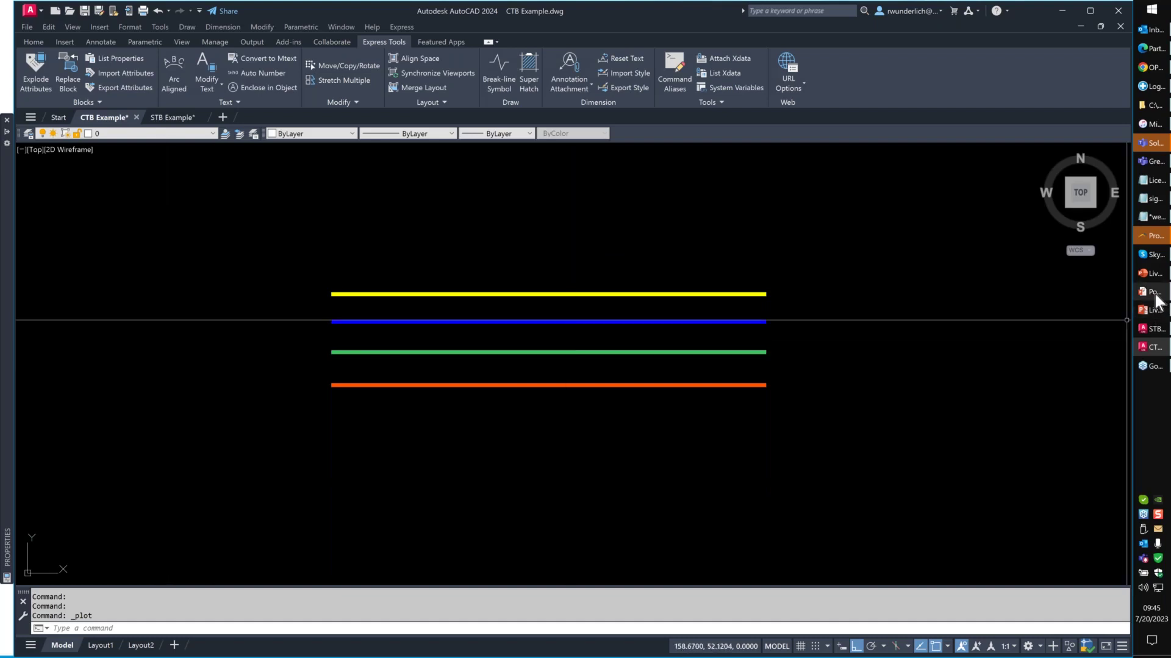
Switch to the Q & A Time slide in the PowerPoint slide show and return to the CTB Example drawing in AutoCAD.
mouse_move(1154, 303)
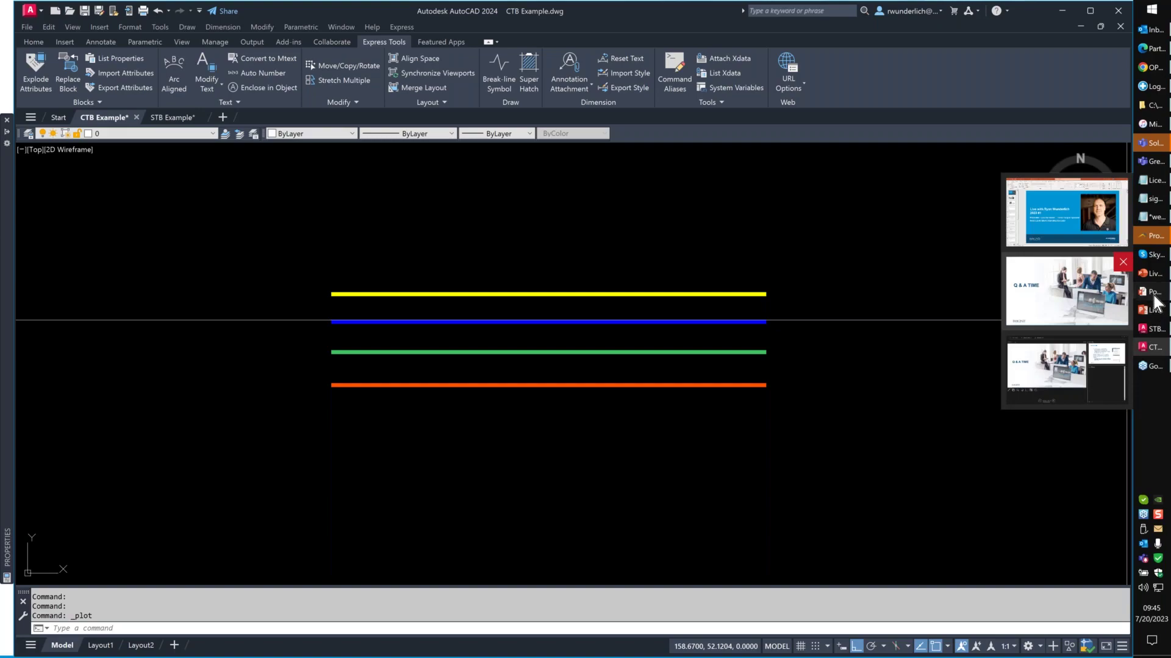
click(1067, 291)
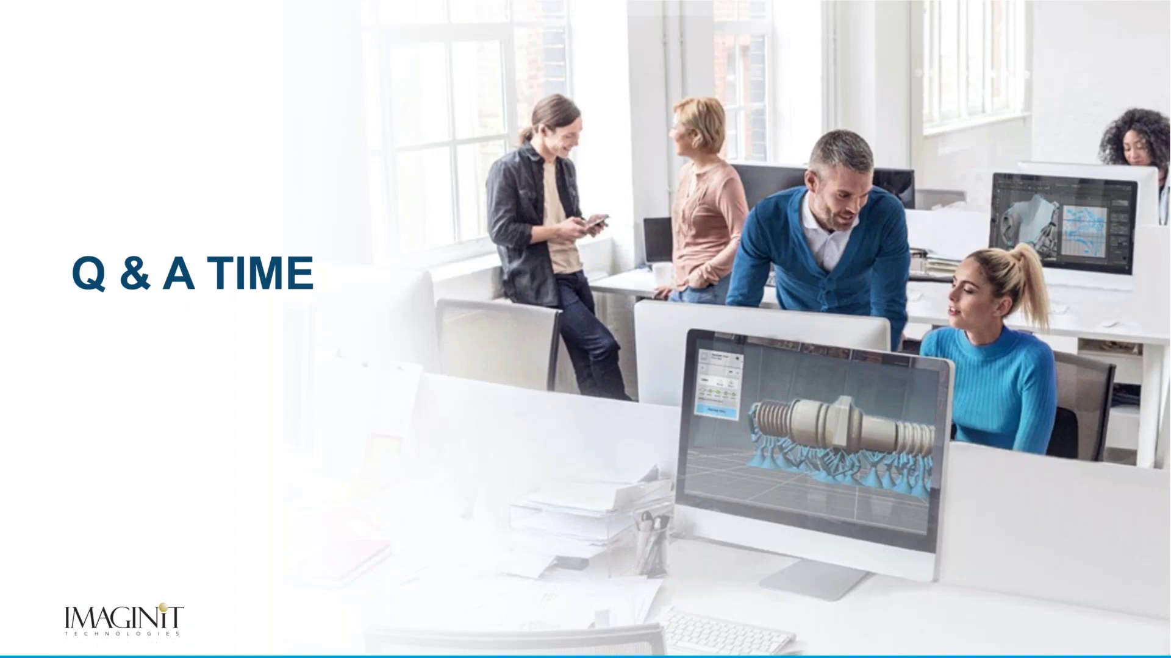
key(alt+Tab)
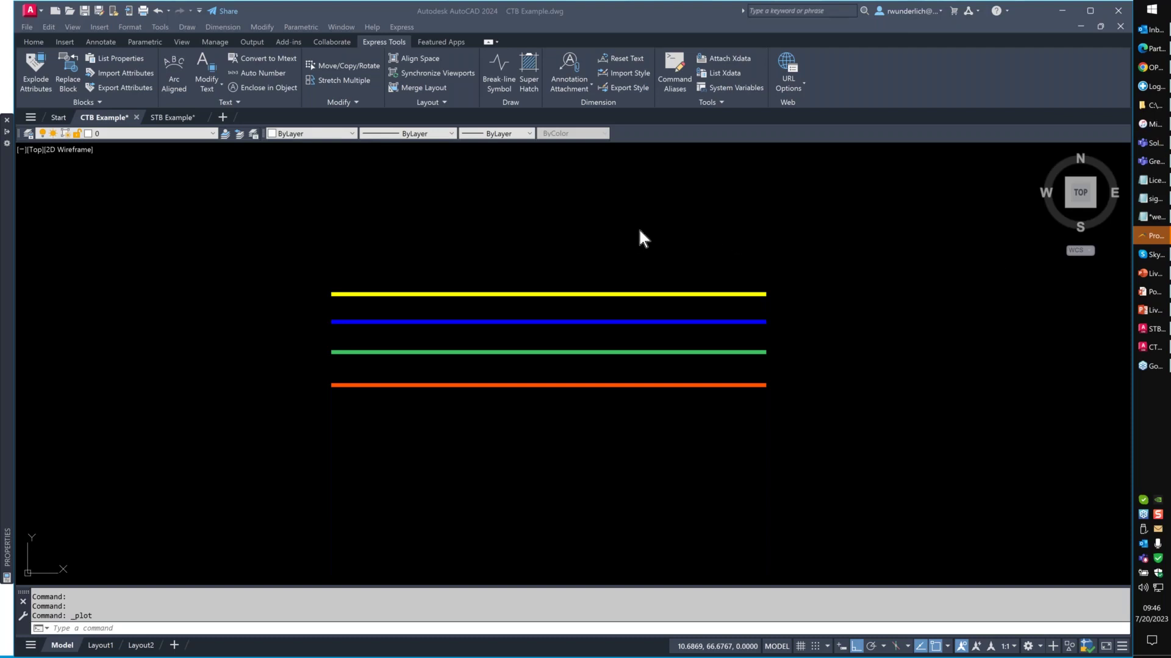
Open File Explorer and browse to the C:\Working Data\RAW\LISP folder.
key(super+e)
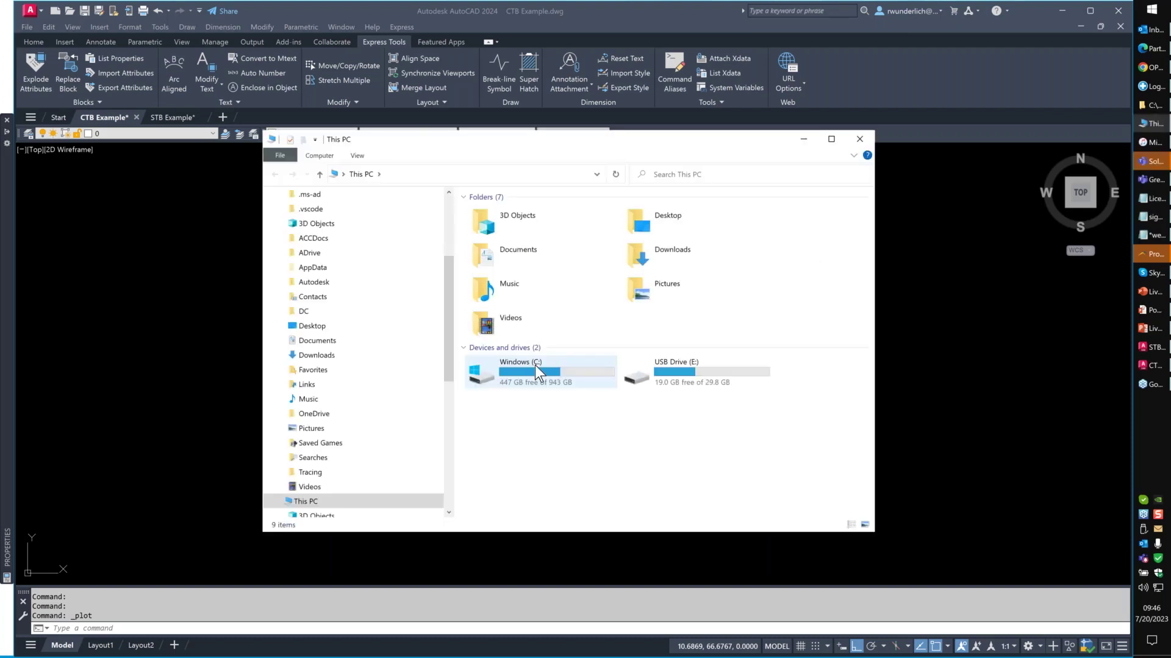
double_click(493, 413)
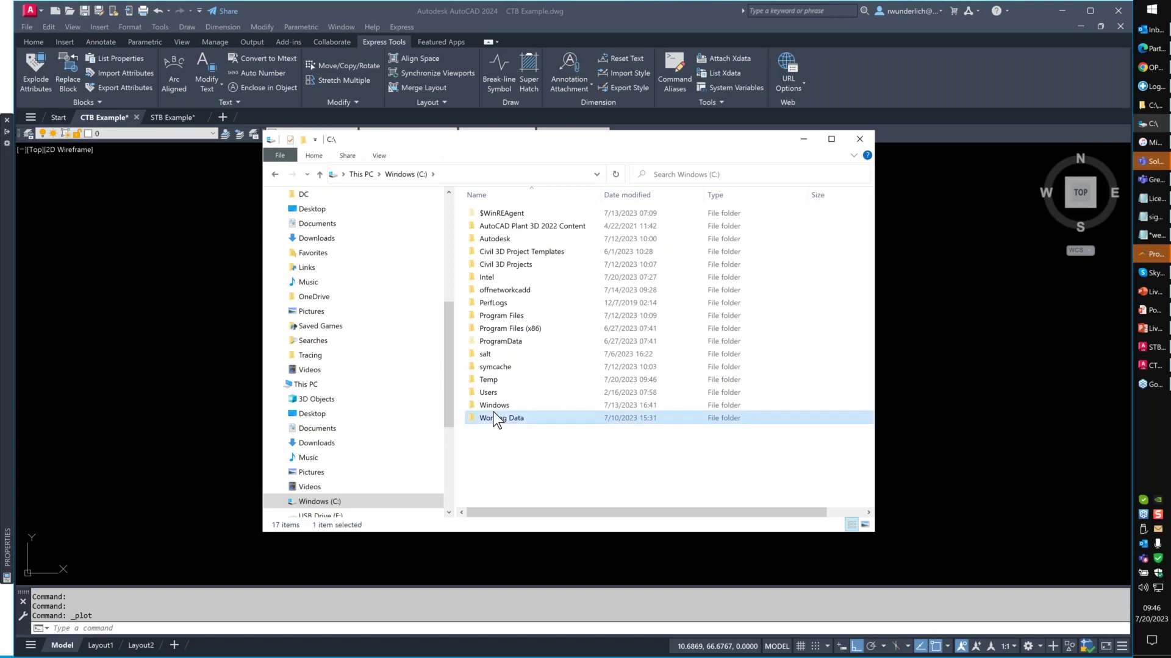
double_click(493, 412)
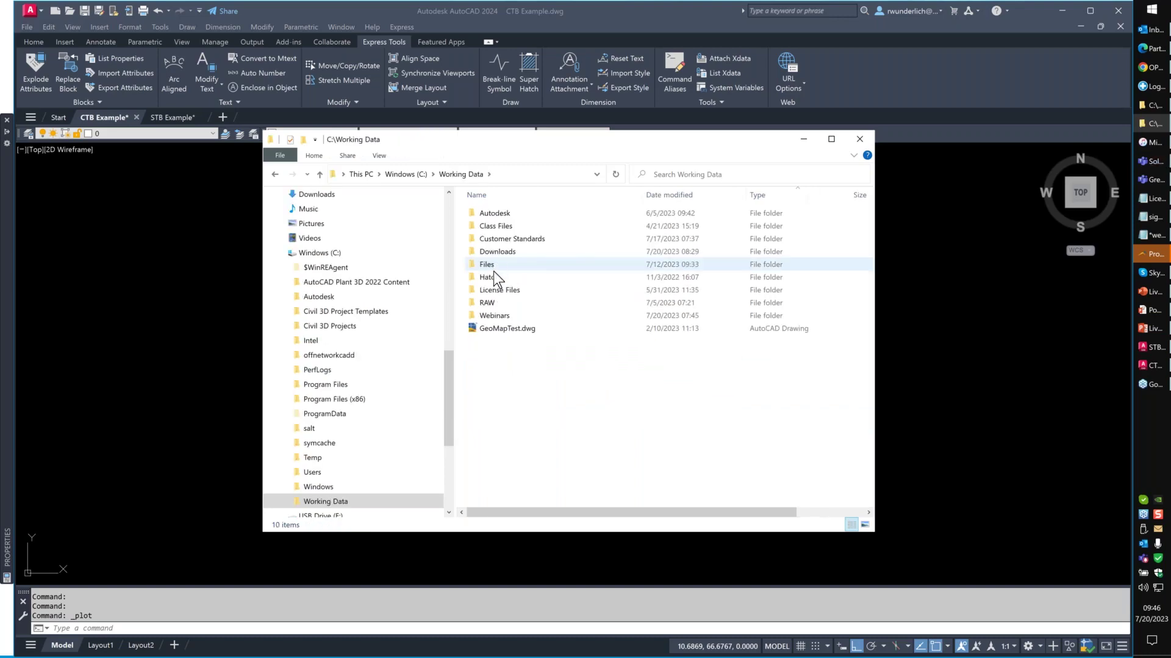
double_click(487, 302)
scroll(488, 280, up, 3)
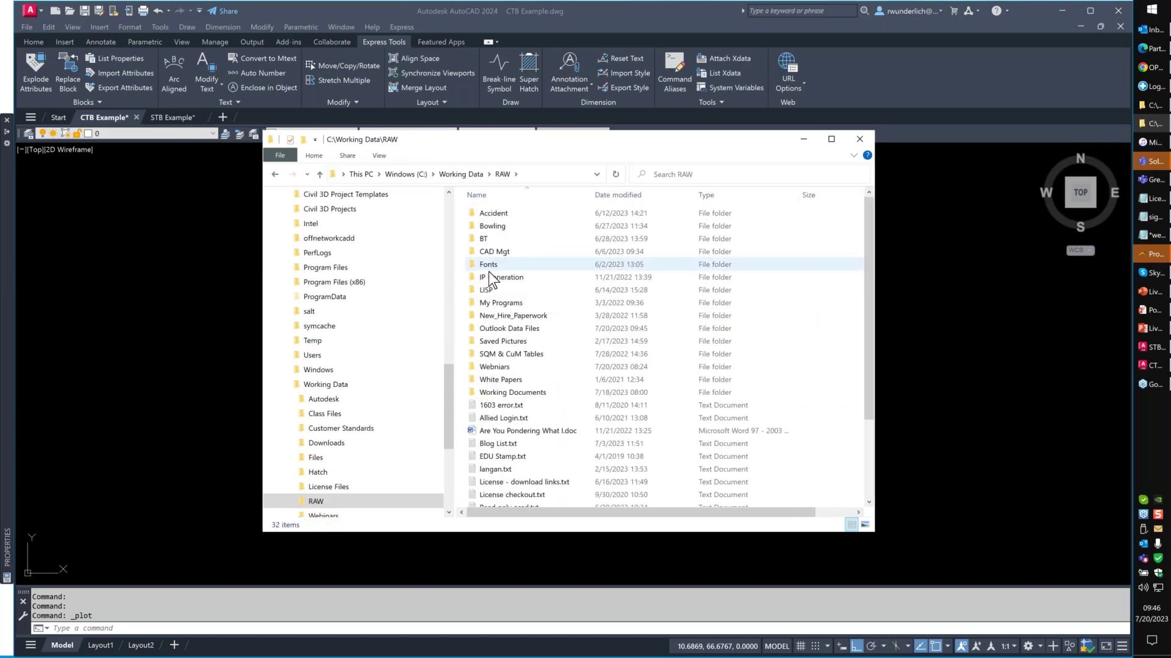
click(488, 290)
double_click(488, 290)
Open RCCLII.lsp from the LISP folder in Notepad and go to the end of the file.
scroll(493, 329, down, 20)
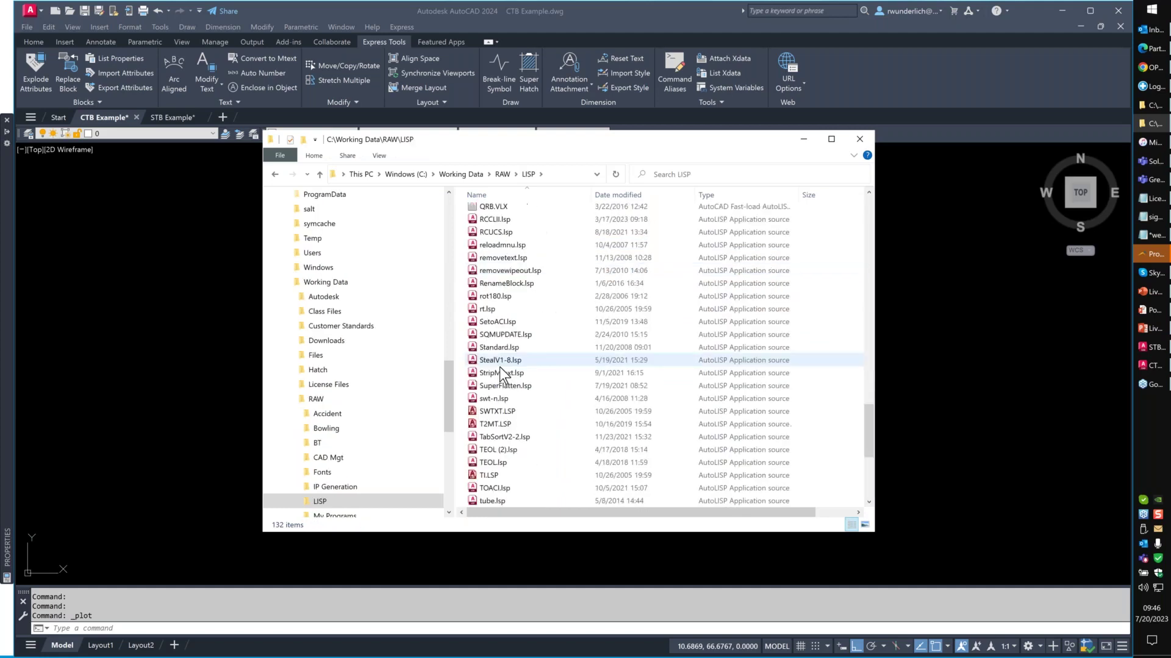
click(496, 220)
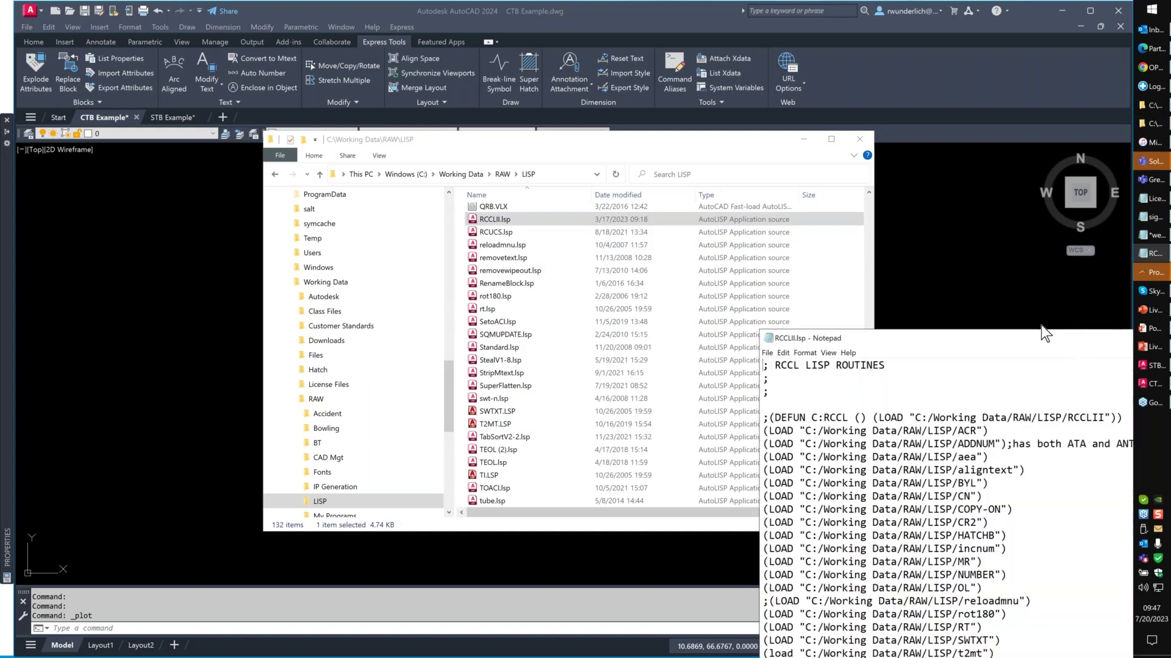
drag(1037, 338, 518, 89)
scroll(693, 147, down, 20)
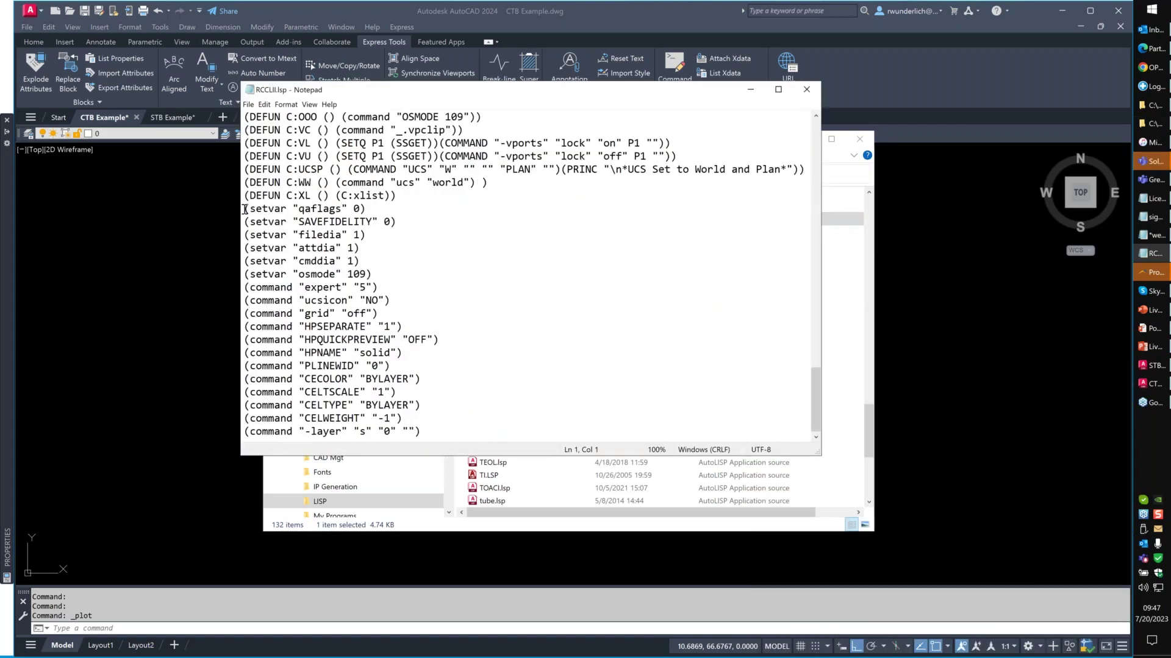
Examine the setvar and command lines from qaflags to -layer in RCCLII.lsp, and close the file and the LISP folder window.
drag(245, 209, 524, 440)
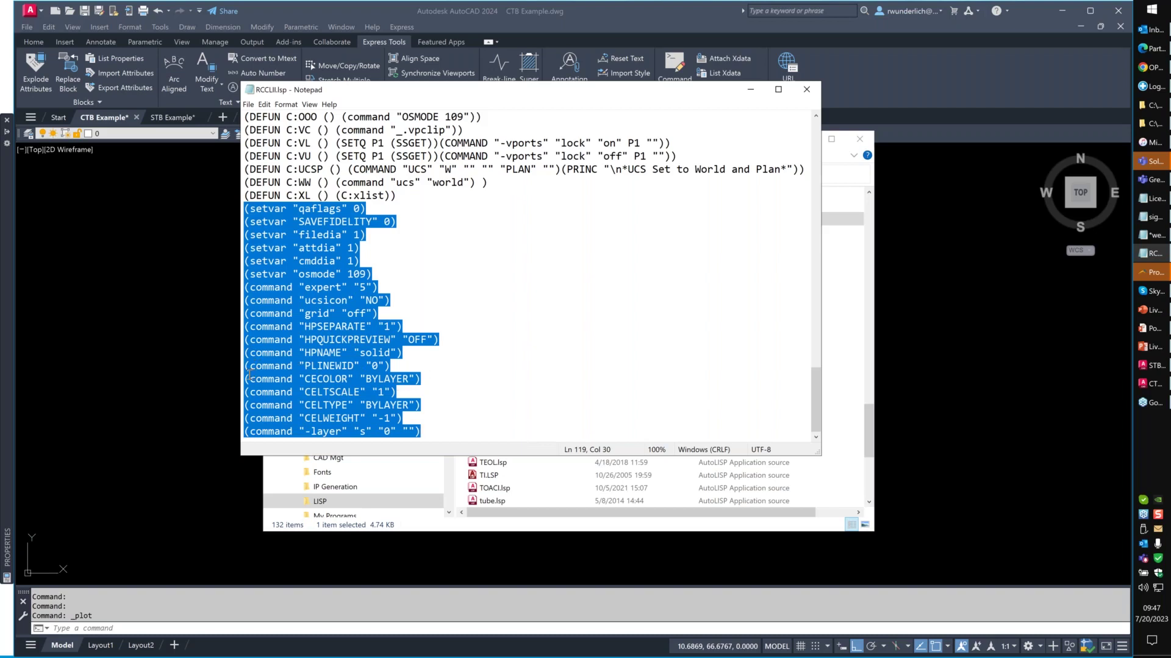
drag(250, 378, 450, 433)
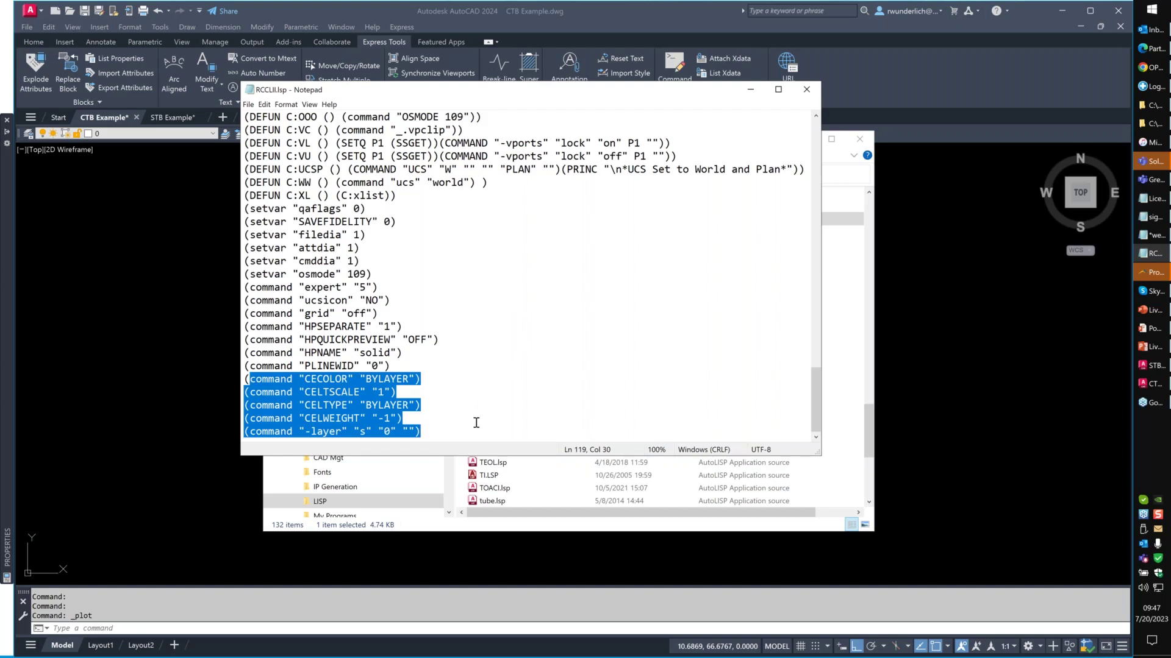
drag(469, 425, 250, 209)
click(249, 209)
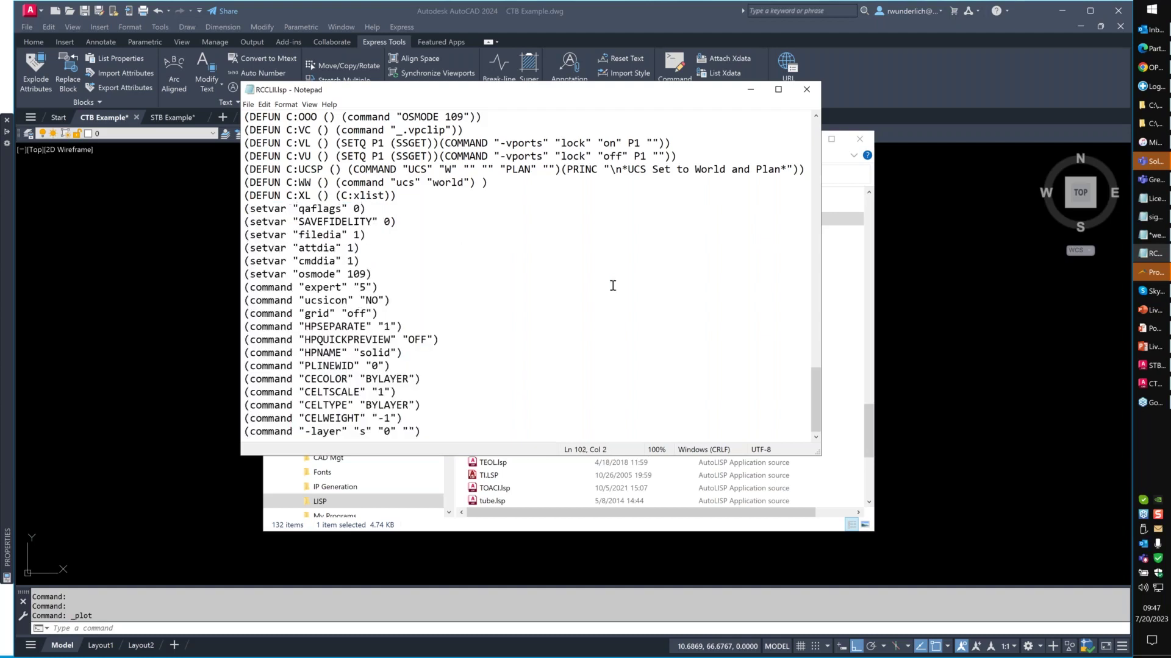
click(420, 433)
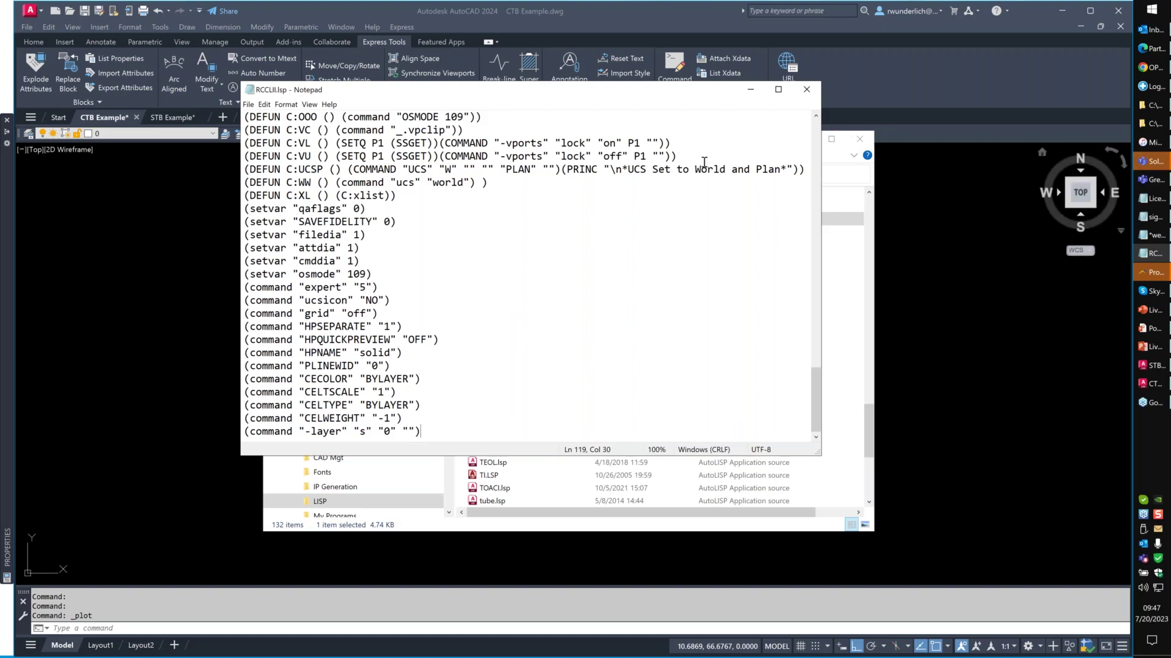
click(807, 91)
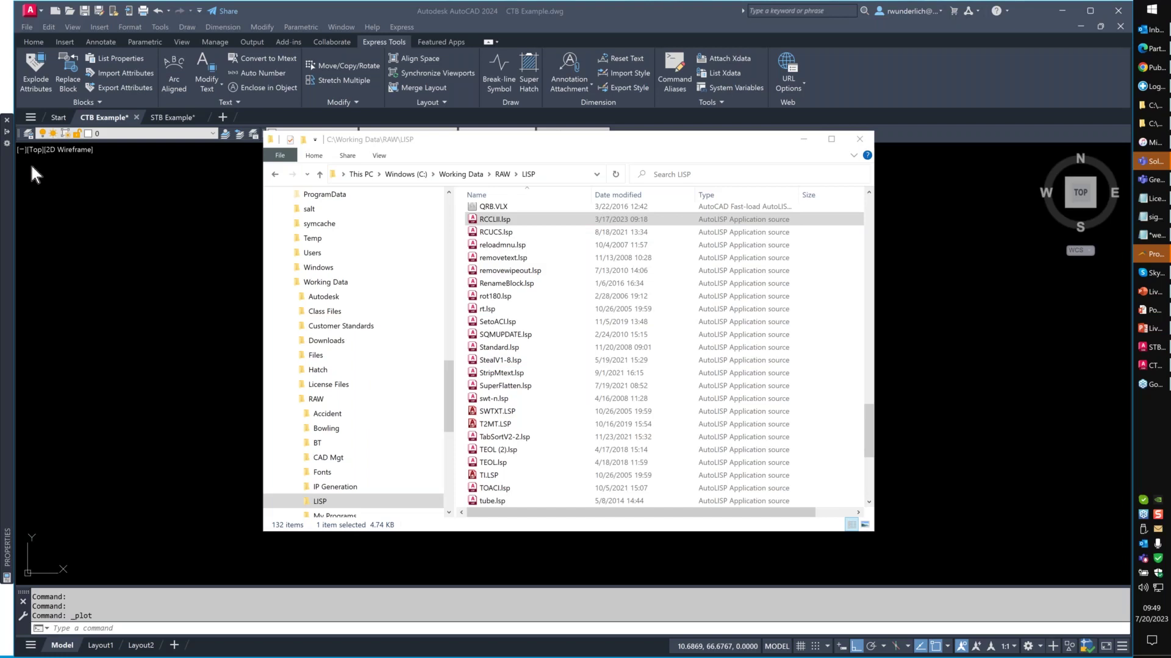
click(860, 140)
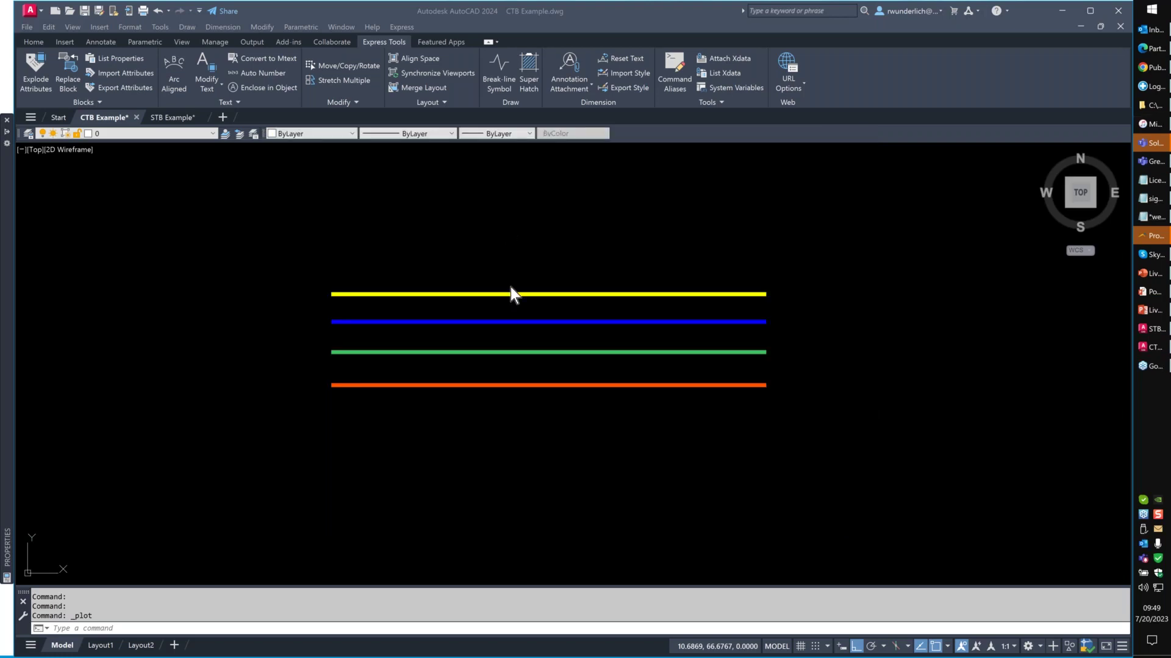
Run APPLOAD again in AutoCAD, check the Startup Suite contents, and close both dialogs.
click(412, 250)
text(apploa)
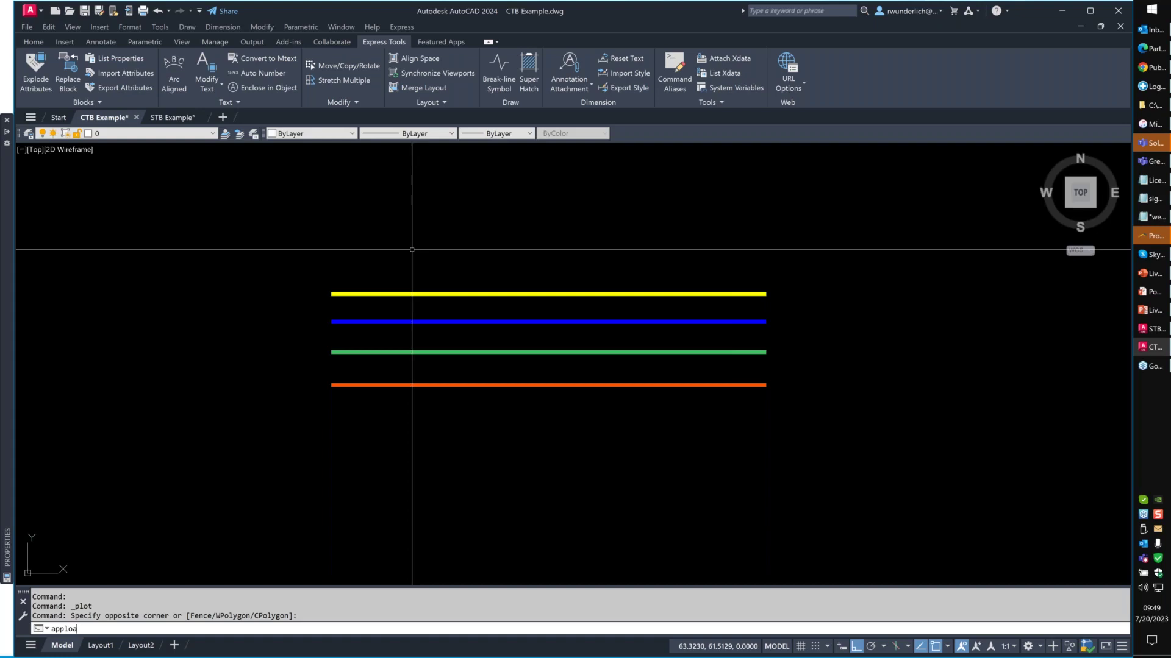
text(d)
key(Return)
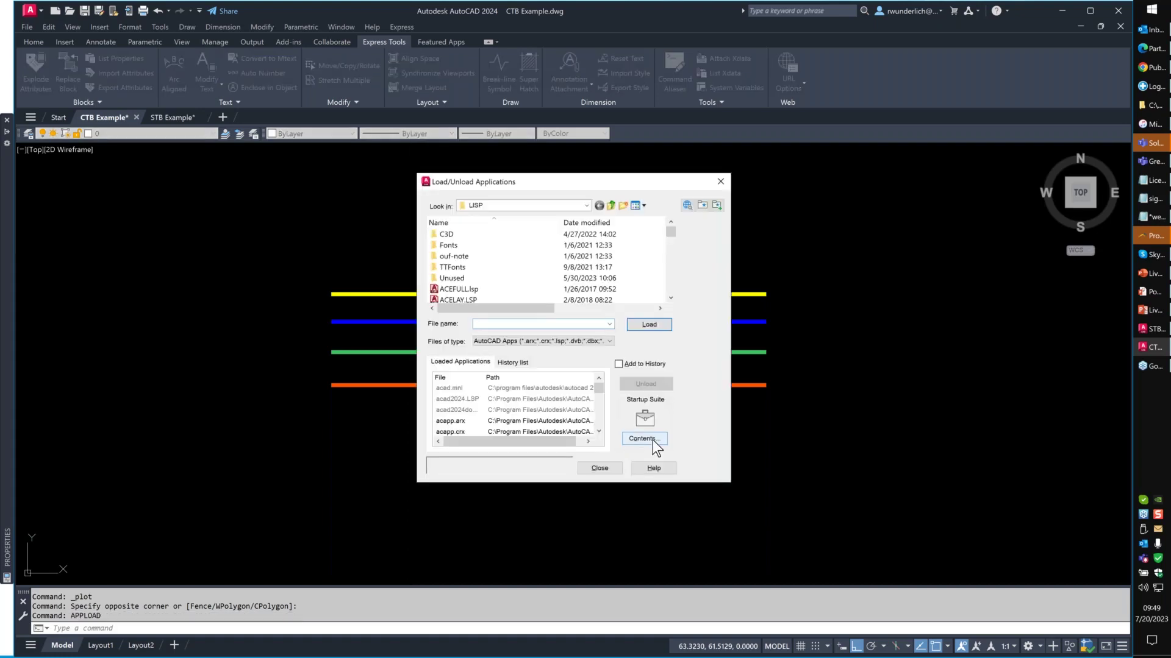
click(652, 440)
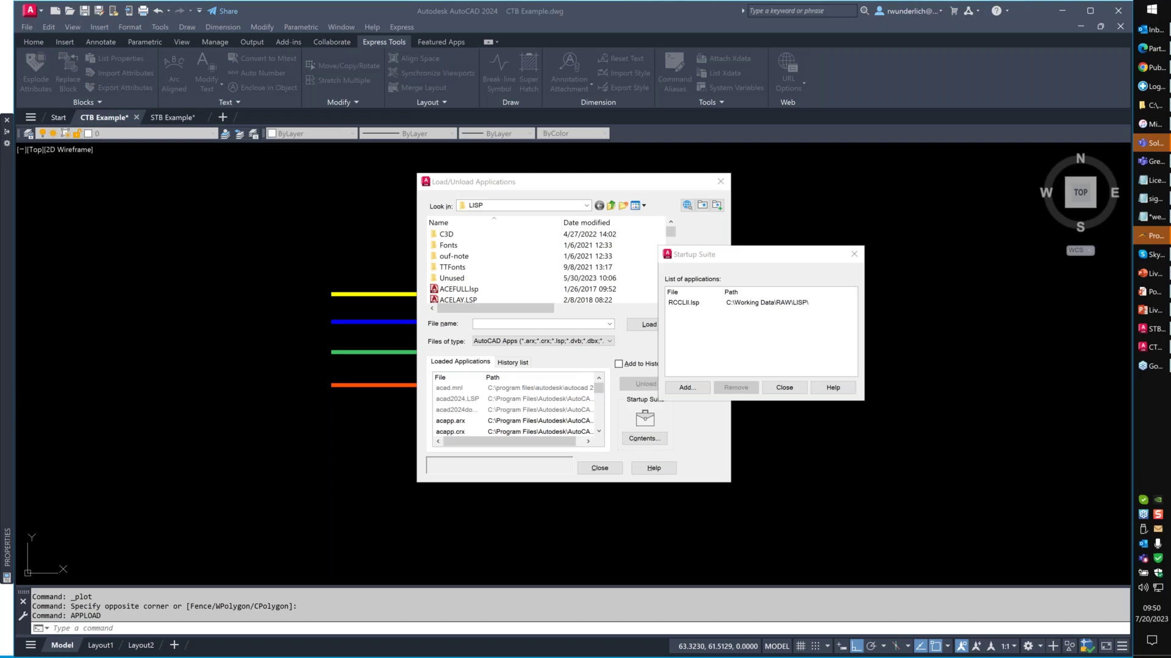
click(784, 388)
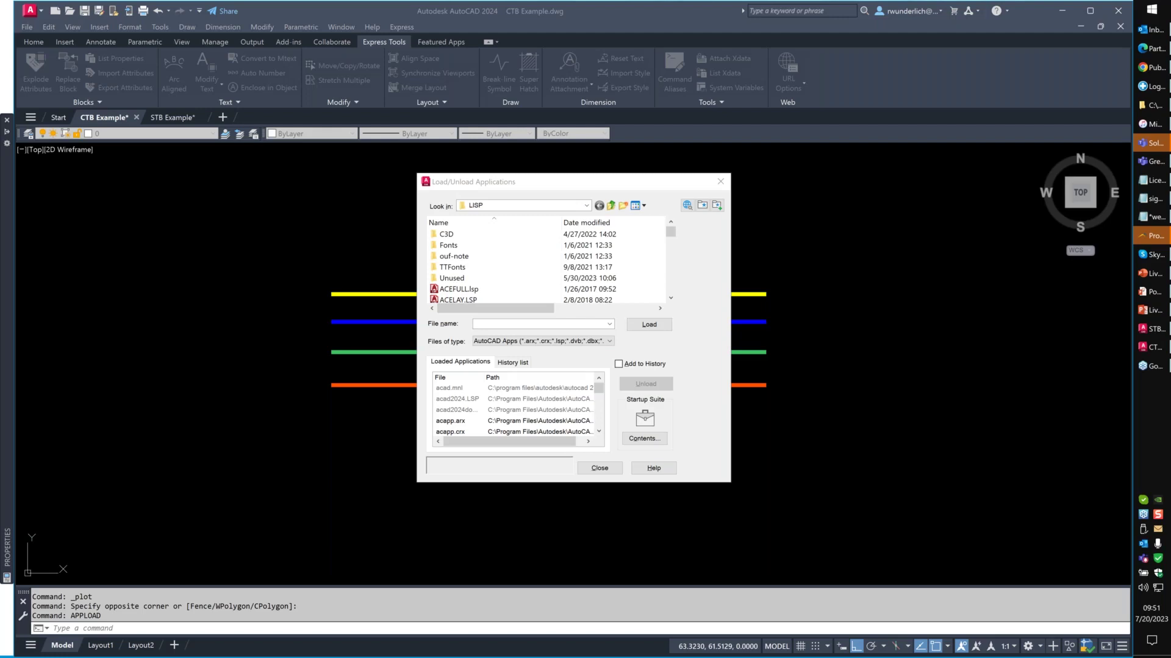
click(715, 181)
Open the file location of the AutoCAD 2024 - English shortcut, locate Reset Settings to Default there, and close the folder.
click(1163, 13)
scroll(849, 244, down, 8)
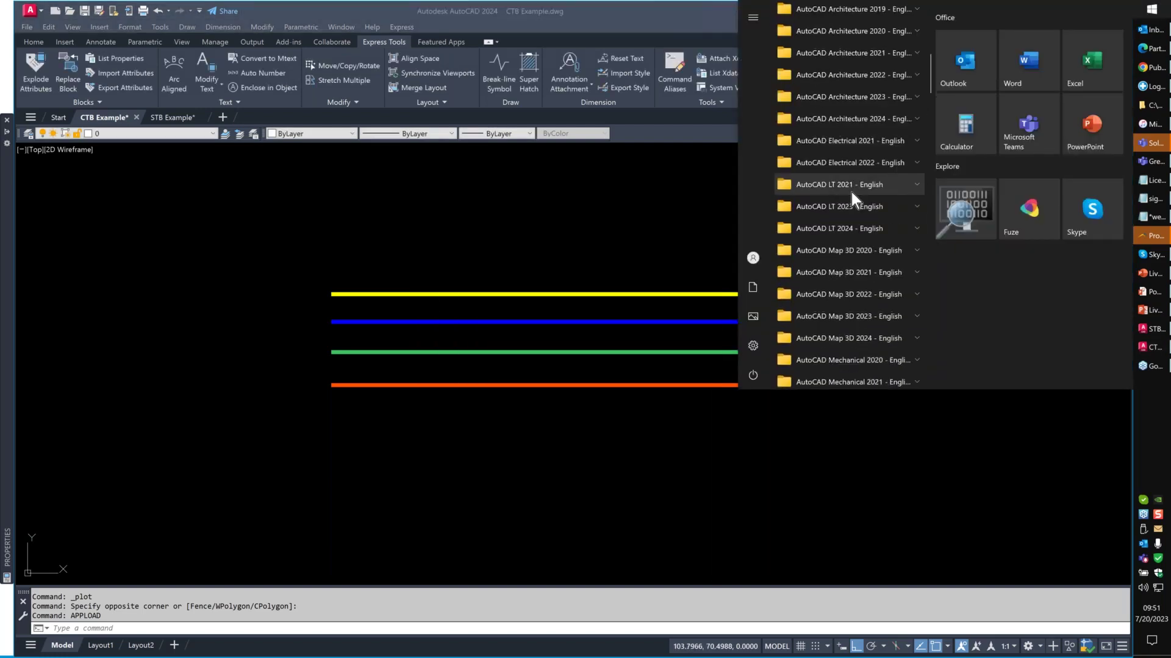
scroll(851, 192, up, 4)
click(856, 201)
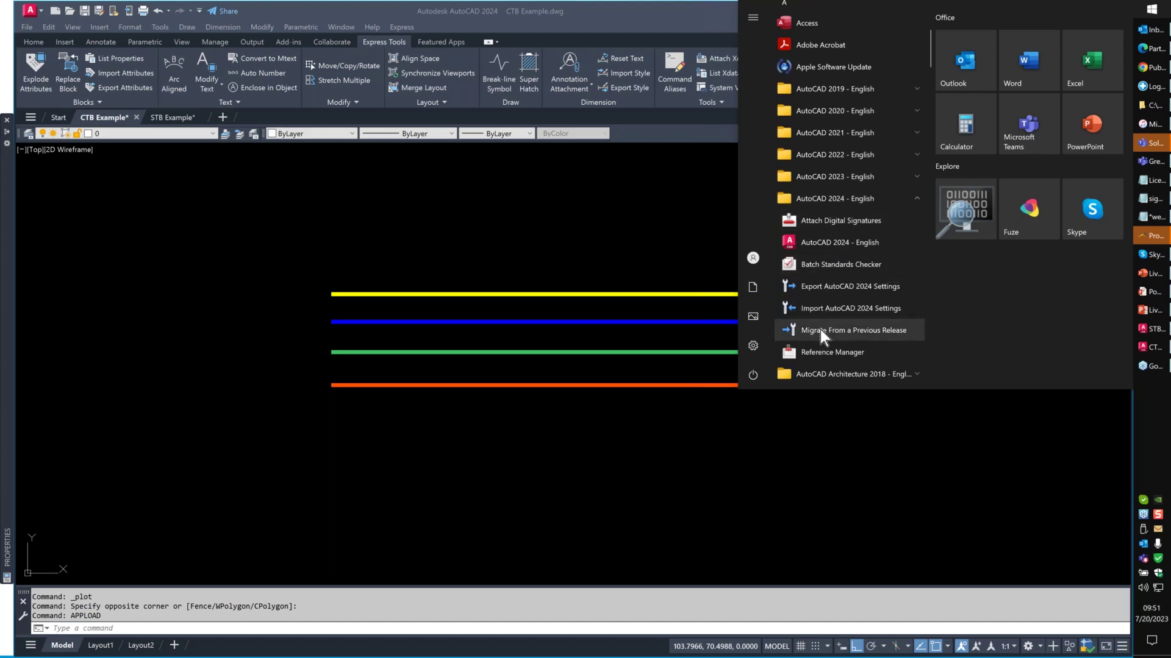
right_click(822, 248)
mouse_move(868, 283)
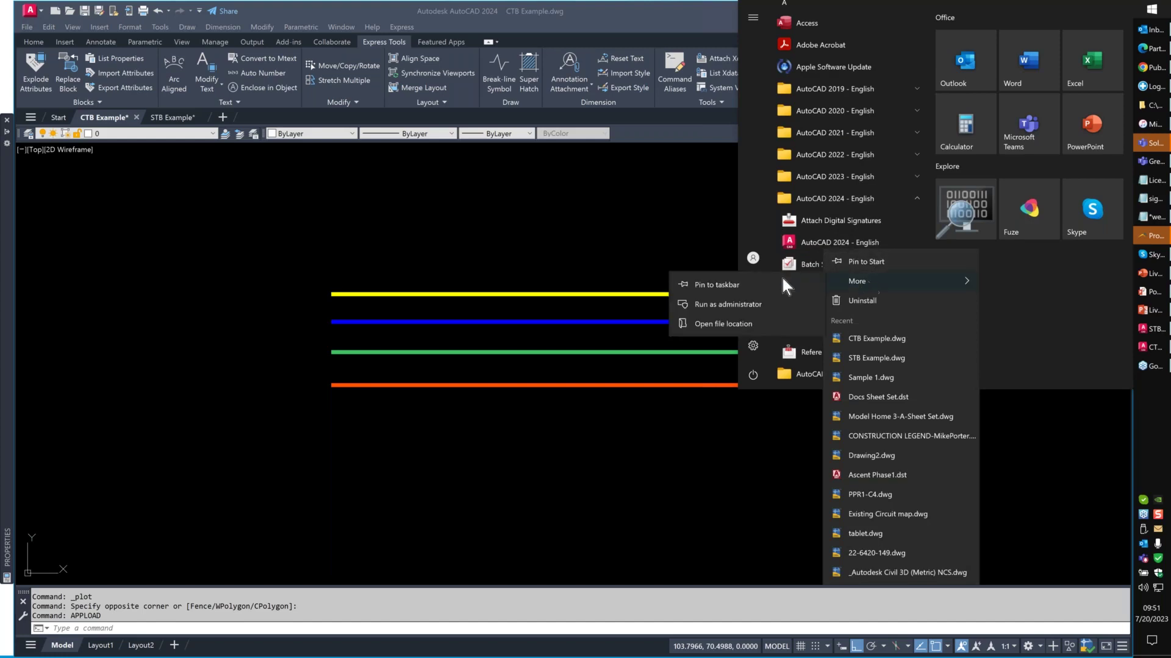
click(721, 322)
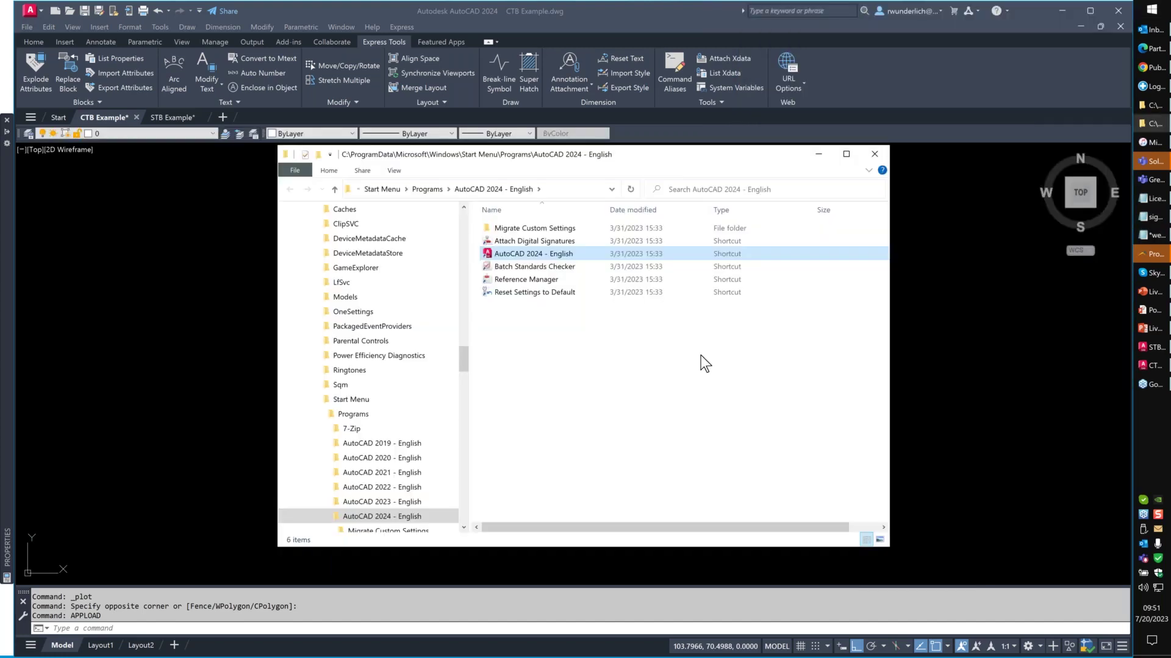
click(562, 292)
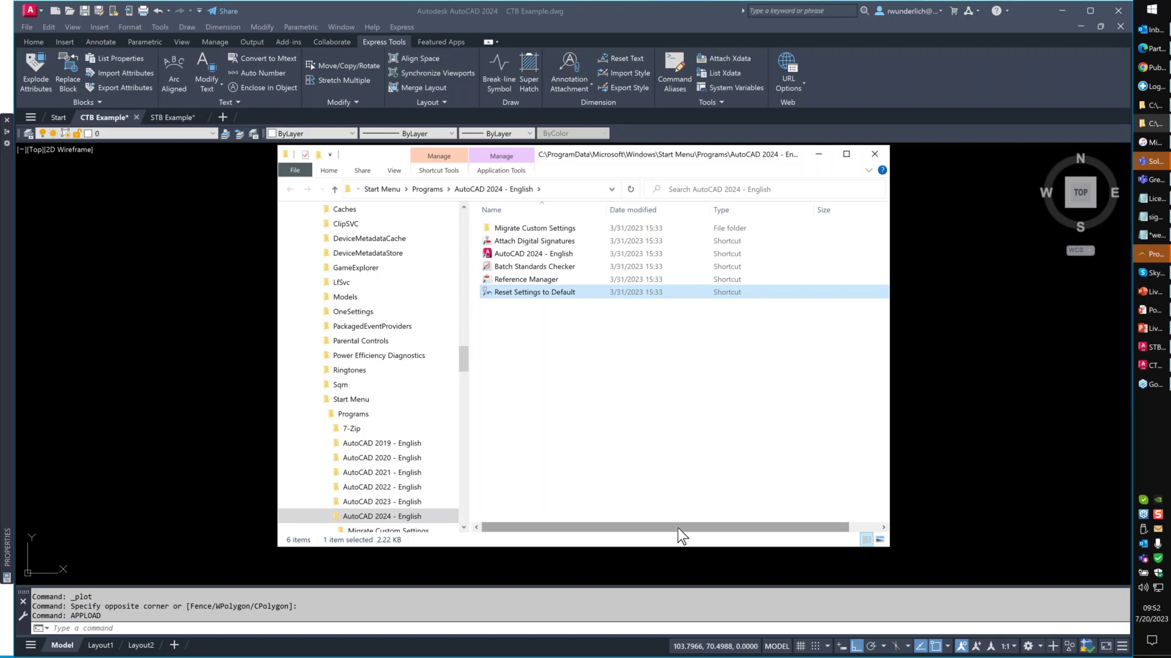
click(874, 155)
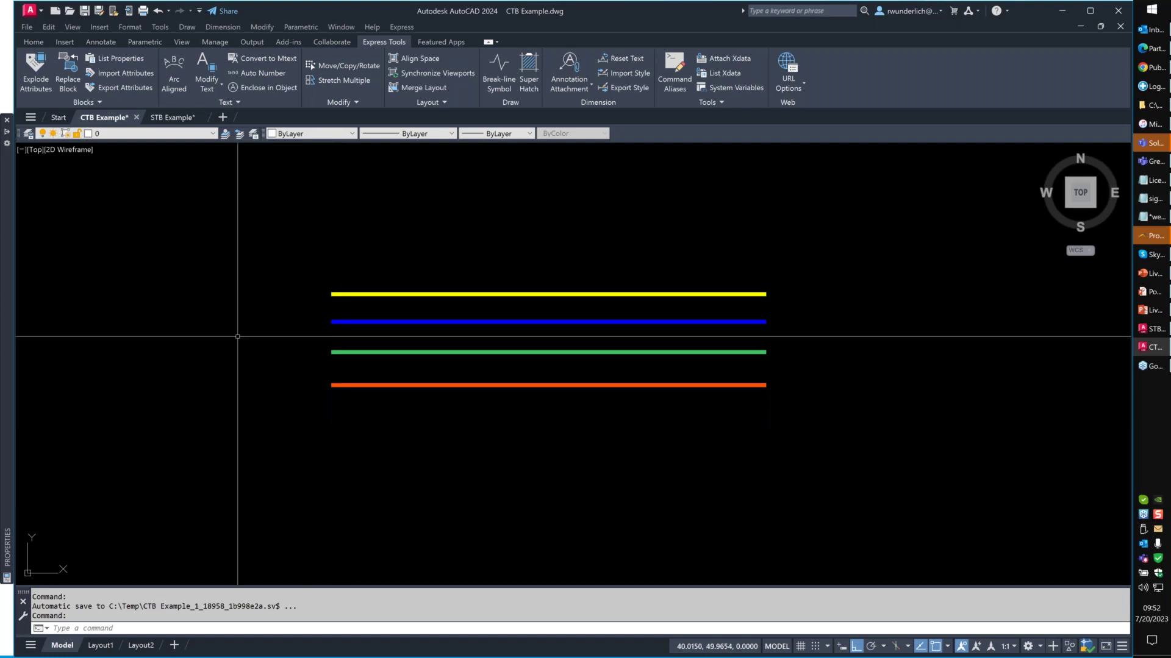
Open the Sheet Set Manager with SSM and load the recent sheet set Ascent Phase1.dst.
text(ssm)
key(Return)
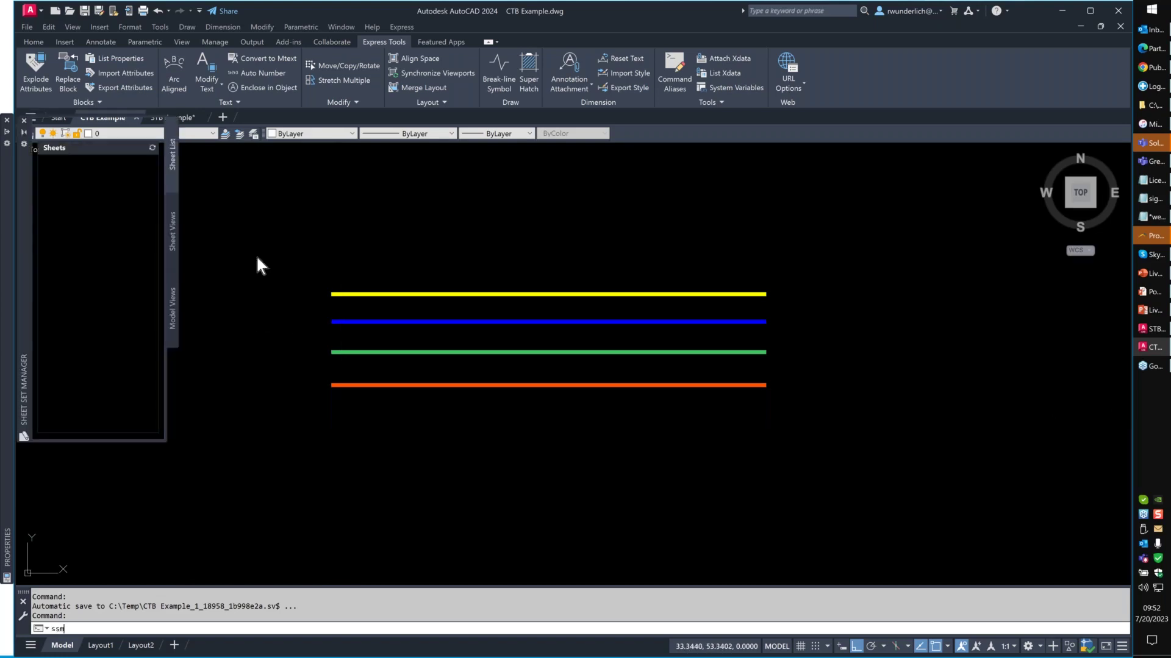
click(64, 130)
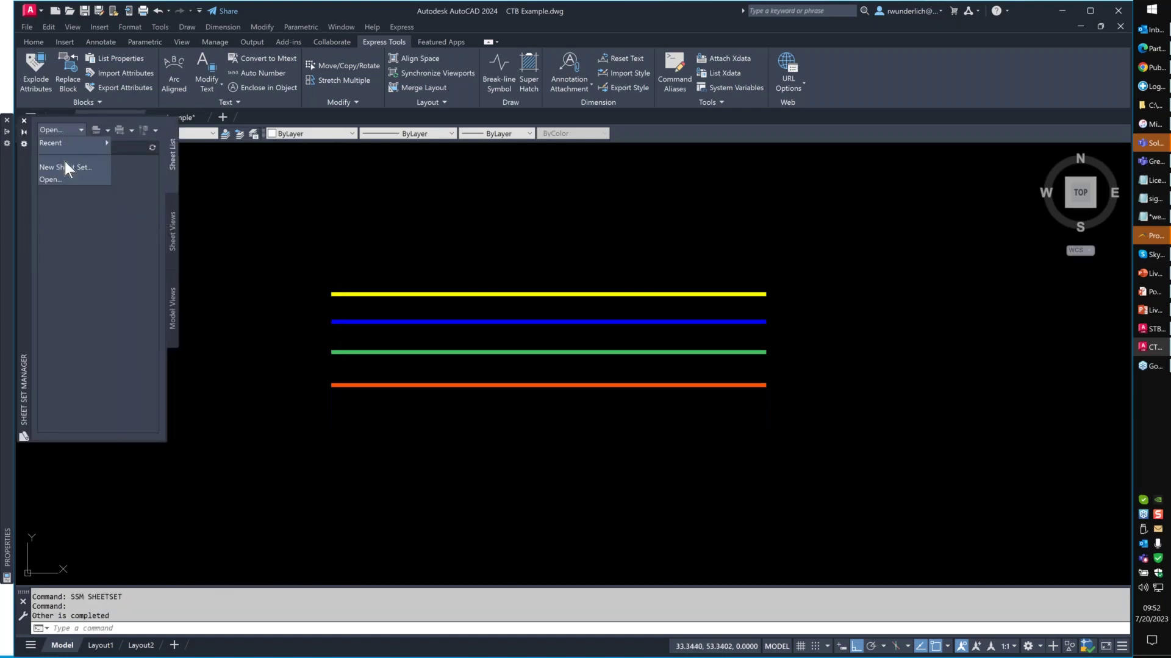
mouse_move(81, 147)
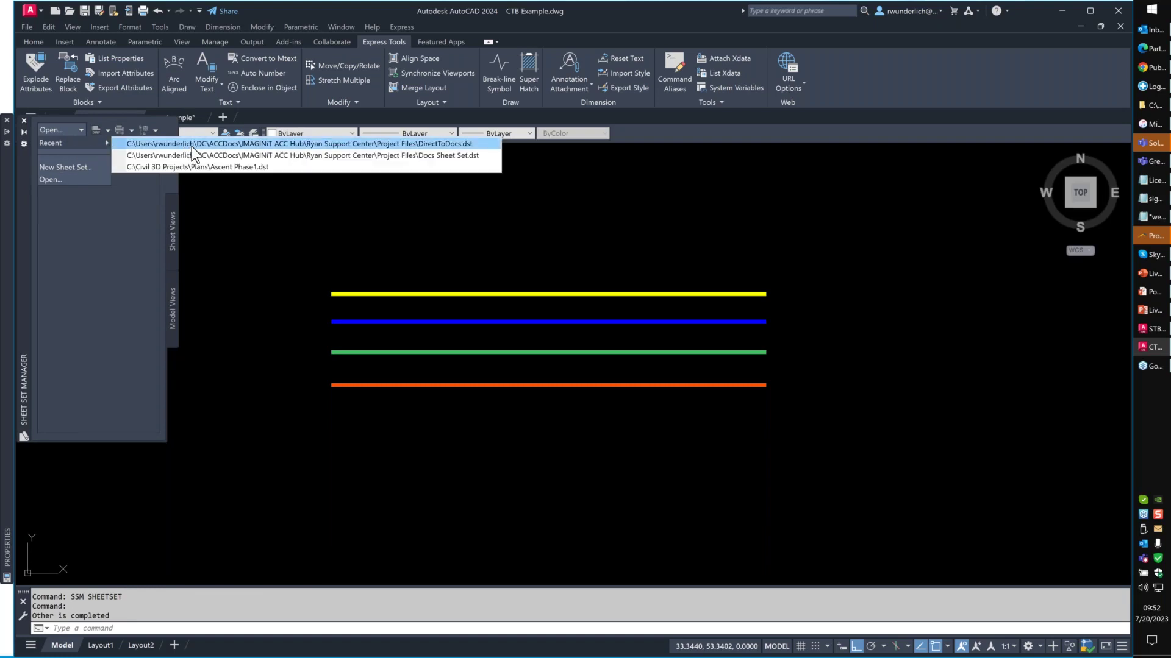
click(228, 168)
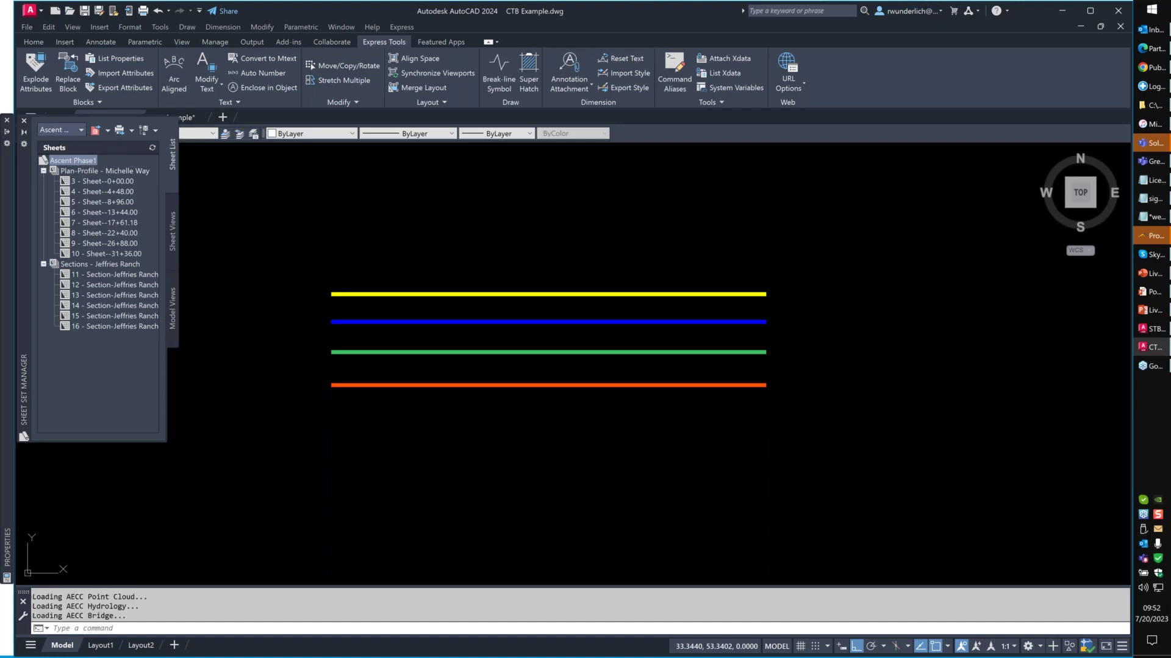
Review the Sheet Set PDF Publish Options for Ascent Phase1 and close them without changes.
click(108, 130)
click(132, 131)
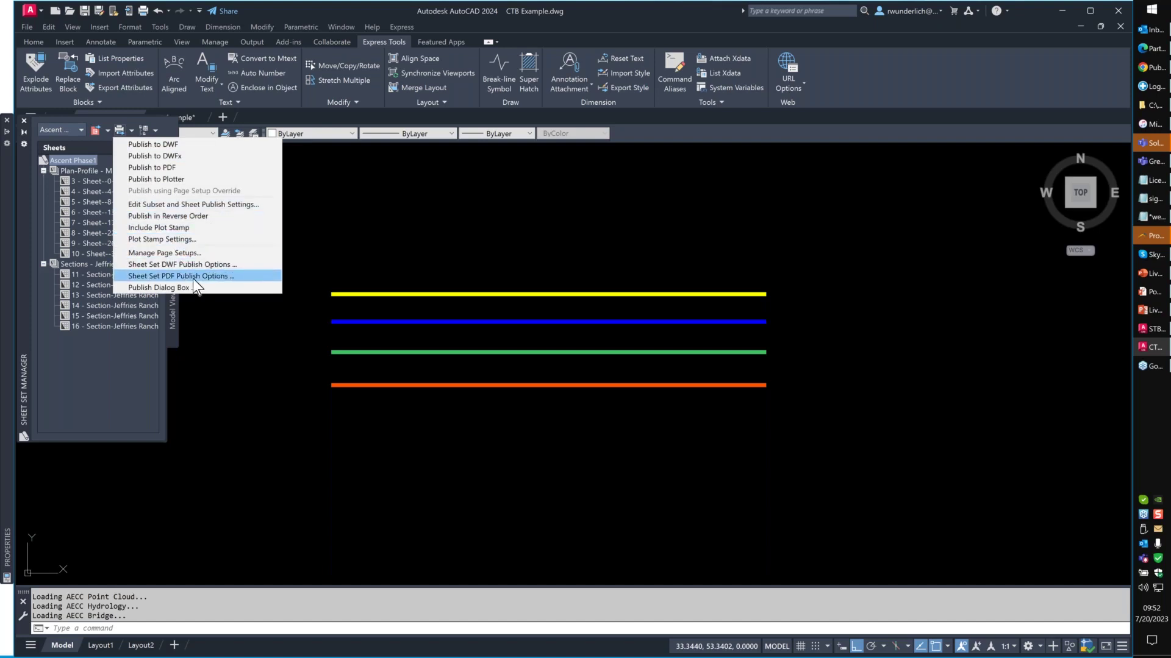
click(212, 277)
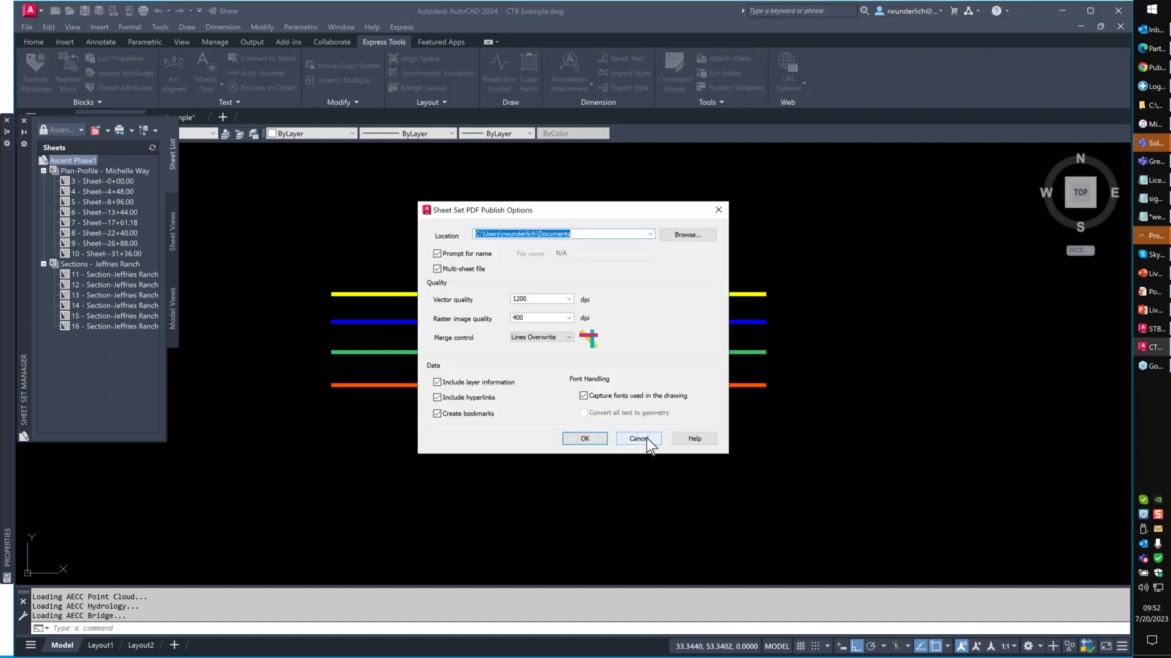
click(646, 437)
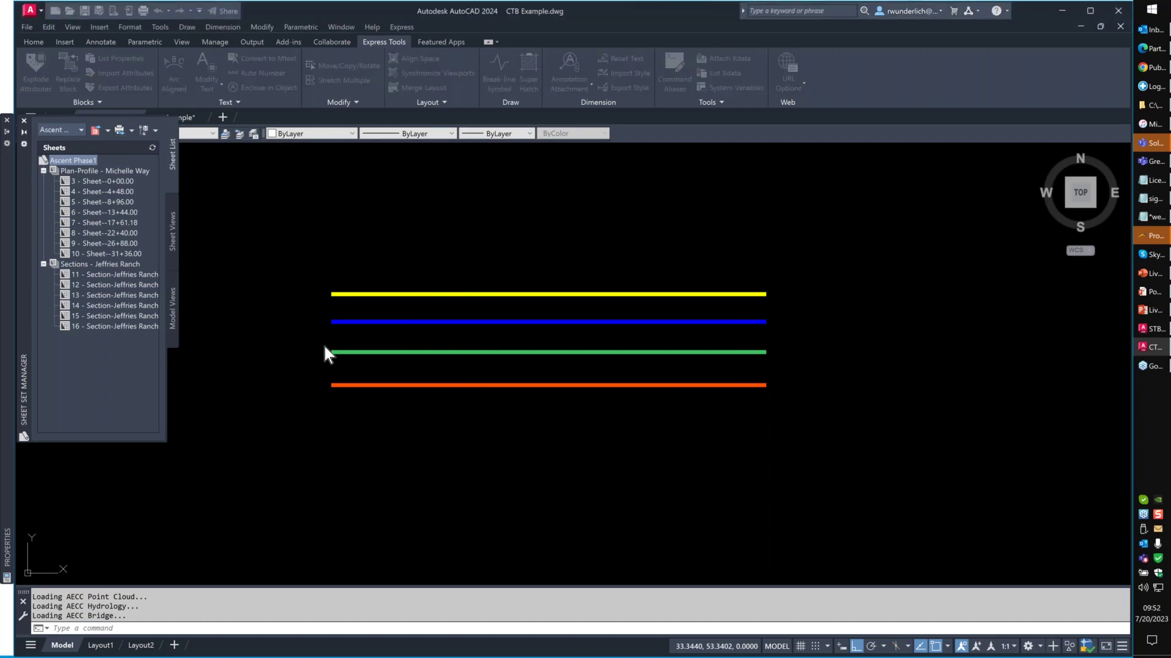
Check the sheet set's publish commands for Publish using Page Setup Override.
click(132, 131)
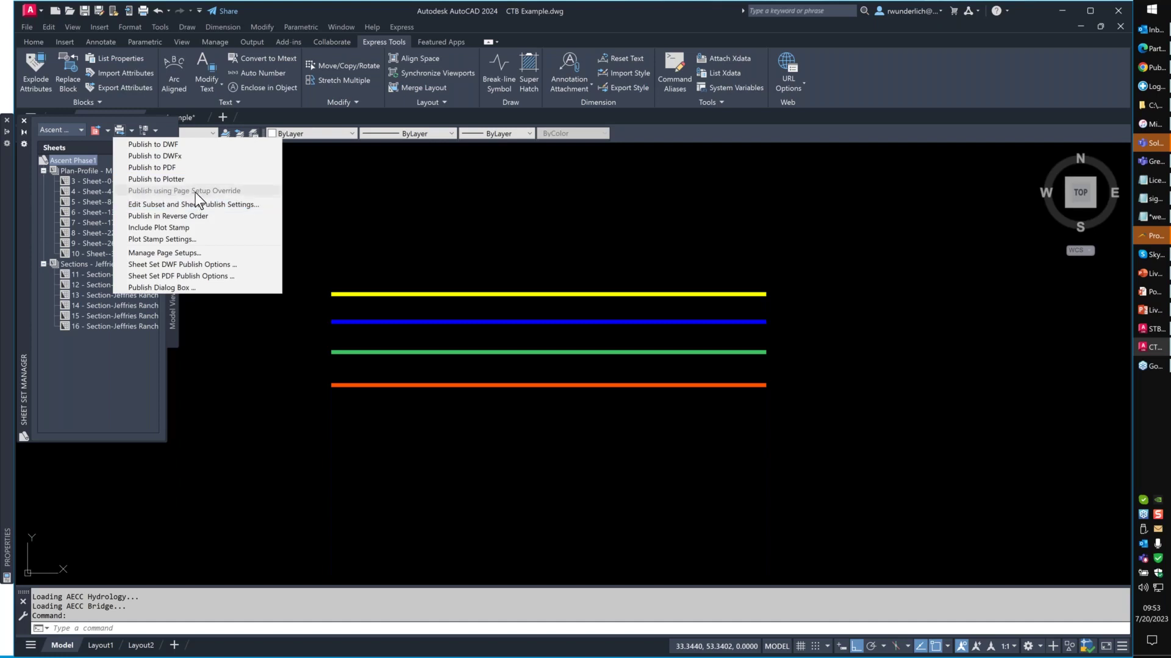
click(105, 356)
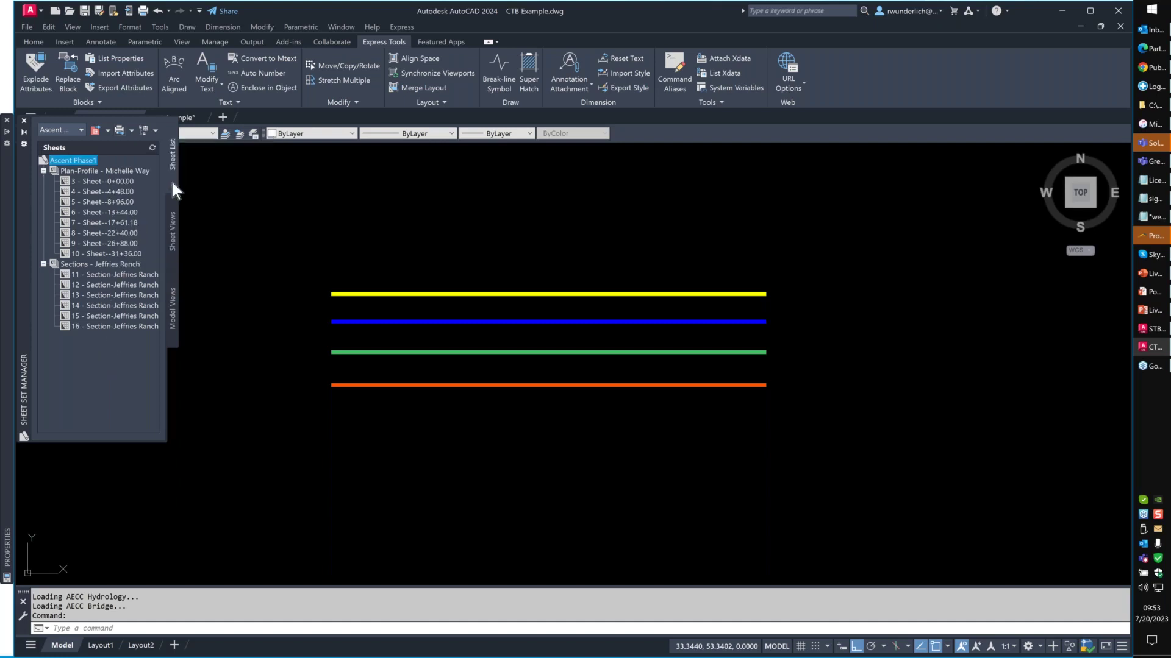
click(133, 131)
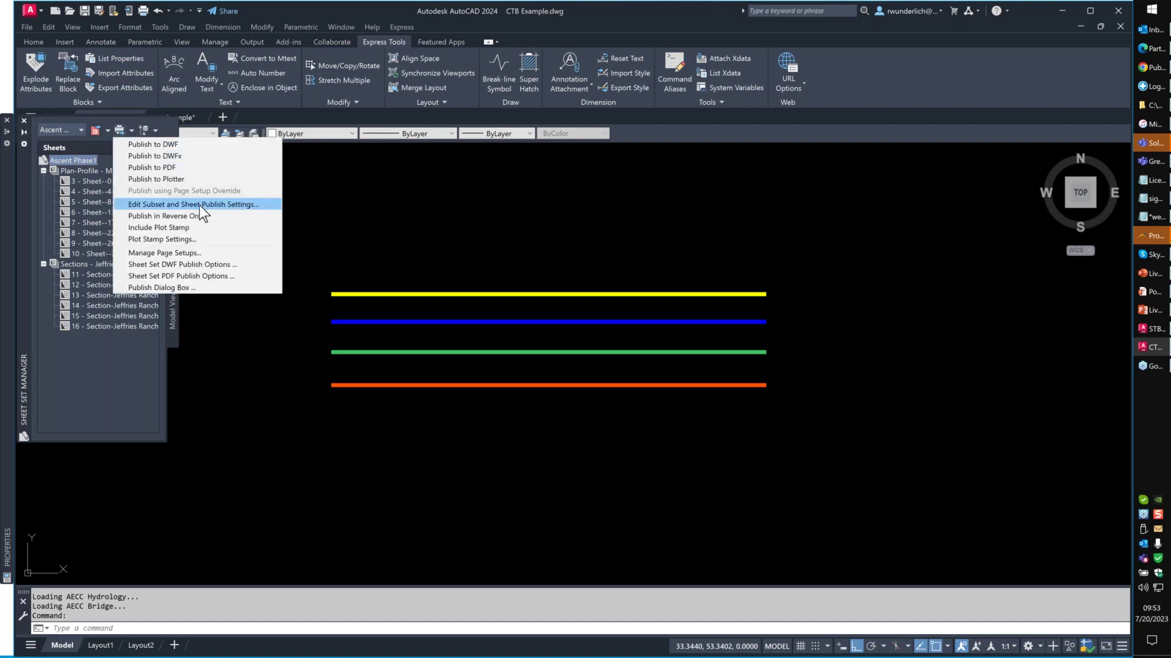
click(75, 360)
Set the page setup overrides file of the Ascent Phase1 sheet set to Civil Imperial.dwt from the SheetSets template folder.
right_click(82, 161)
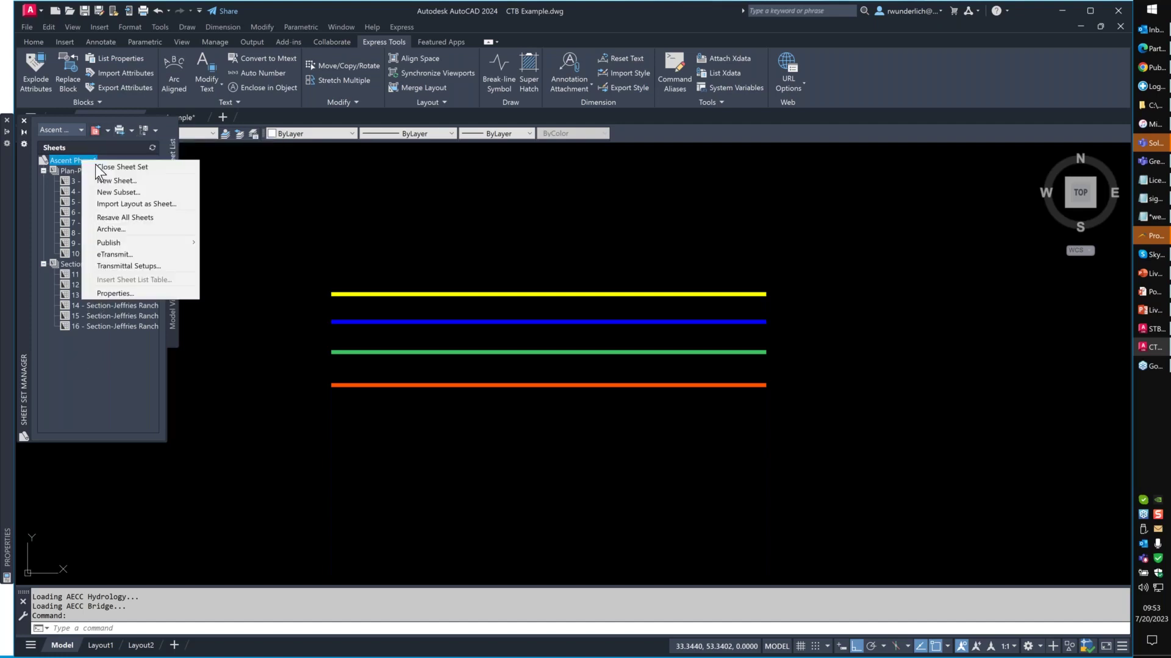
click(116, 296)
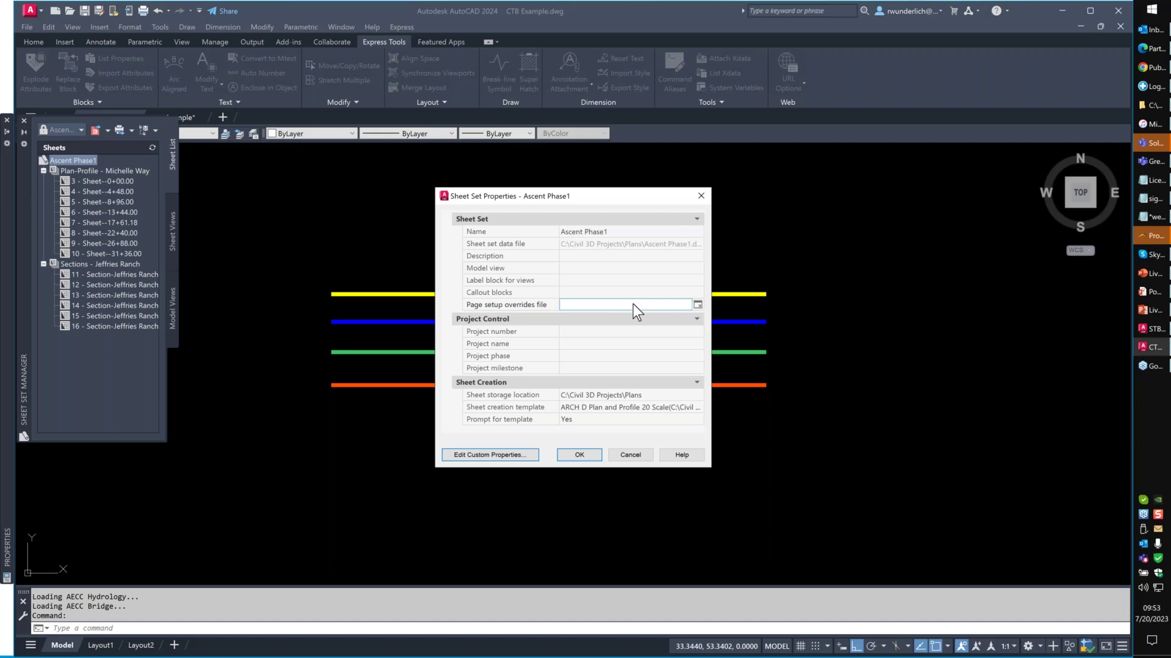
click(697, 304)
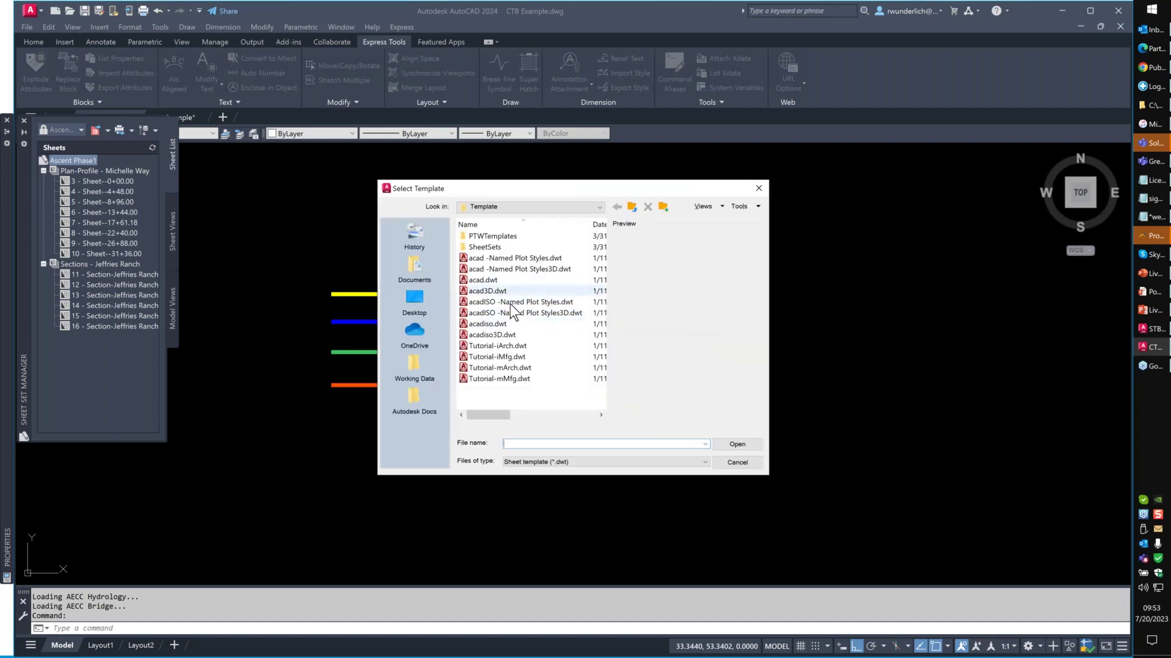
double_click(488, 247)
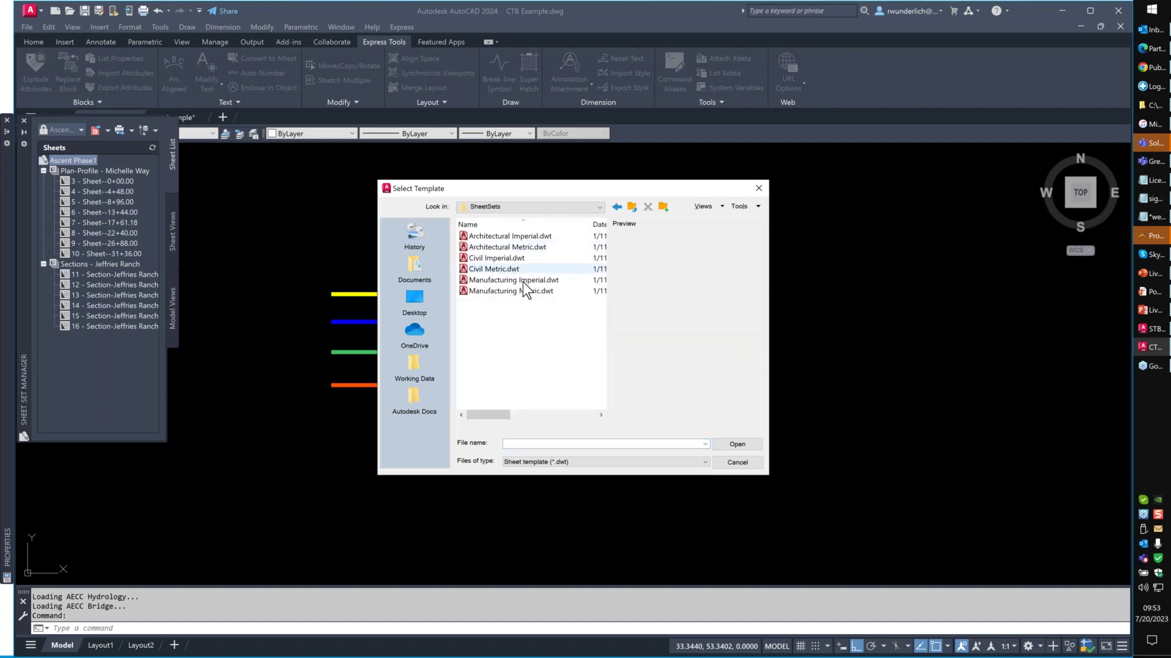
click(500, 258)
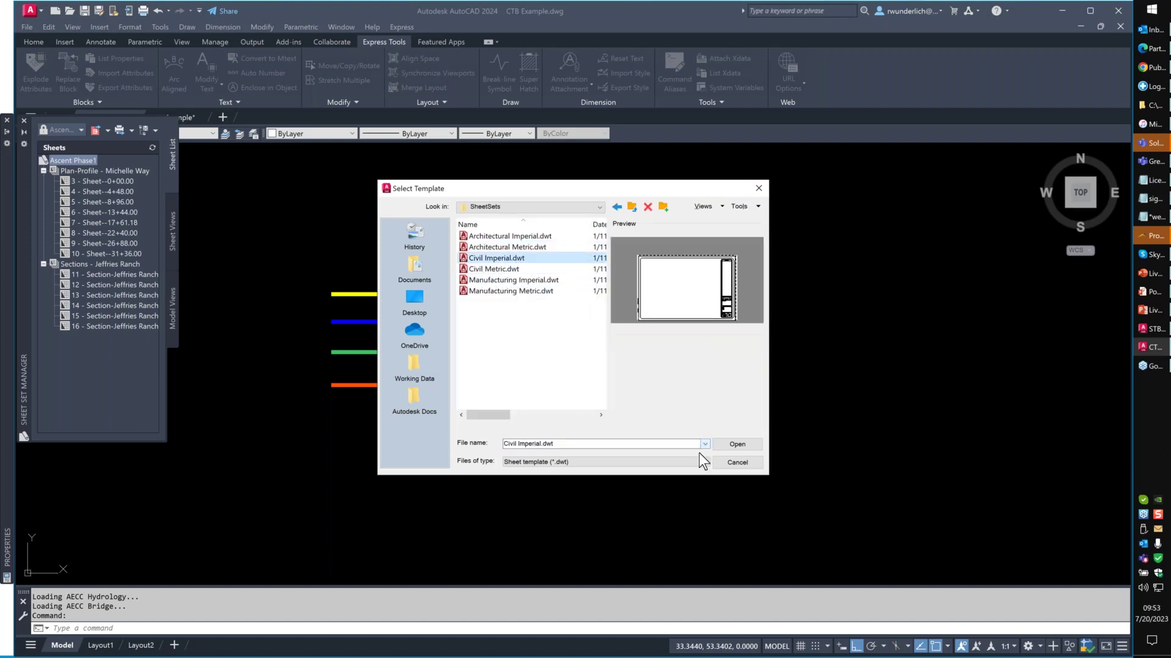
click(736, 445)
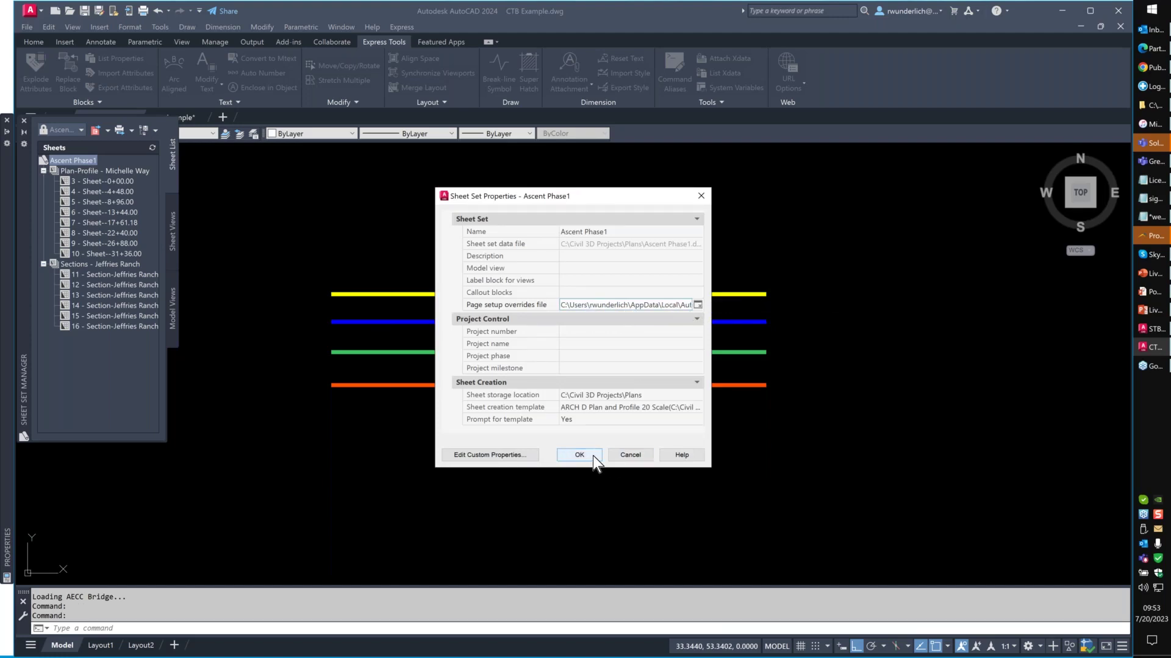
key(Return)
Examine the page setups offered under Publish using Page Setup Override for the Ascent Phase1 sheet set.
click(119, 130)
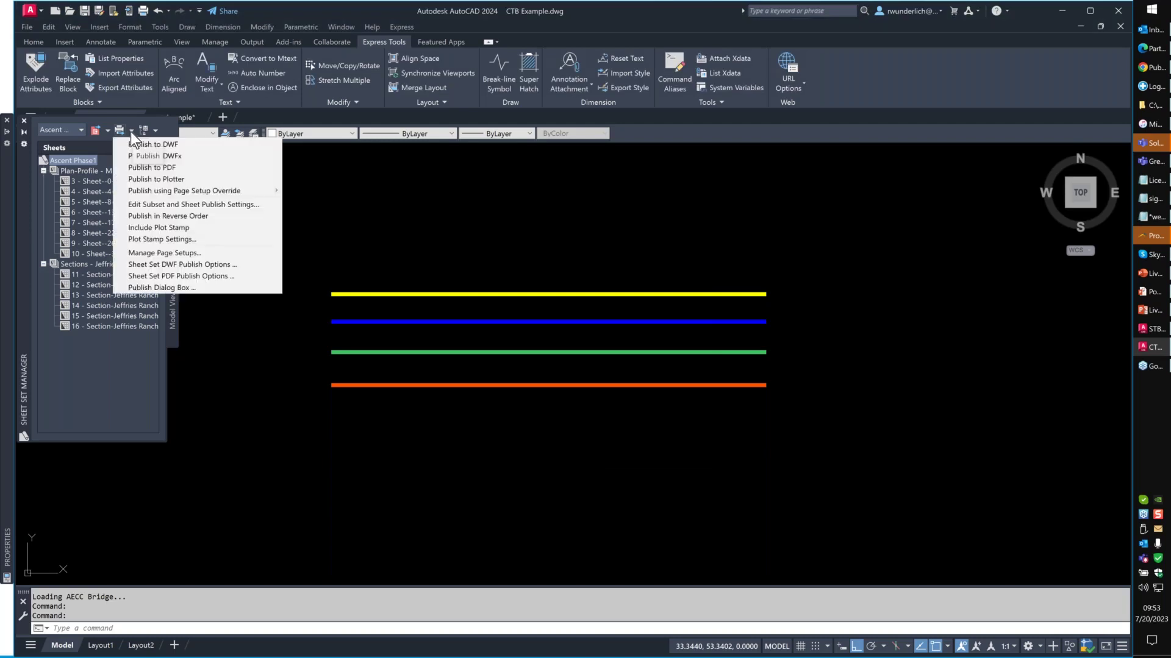
mouse_move(280, 199)
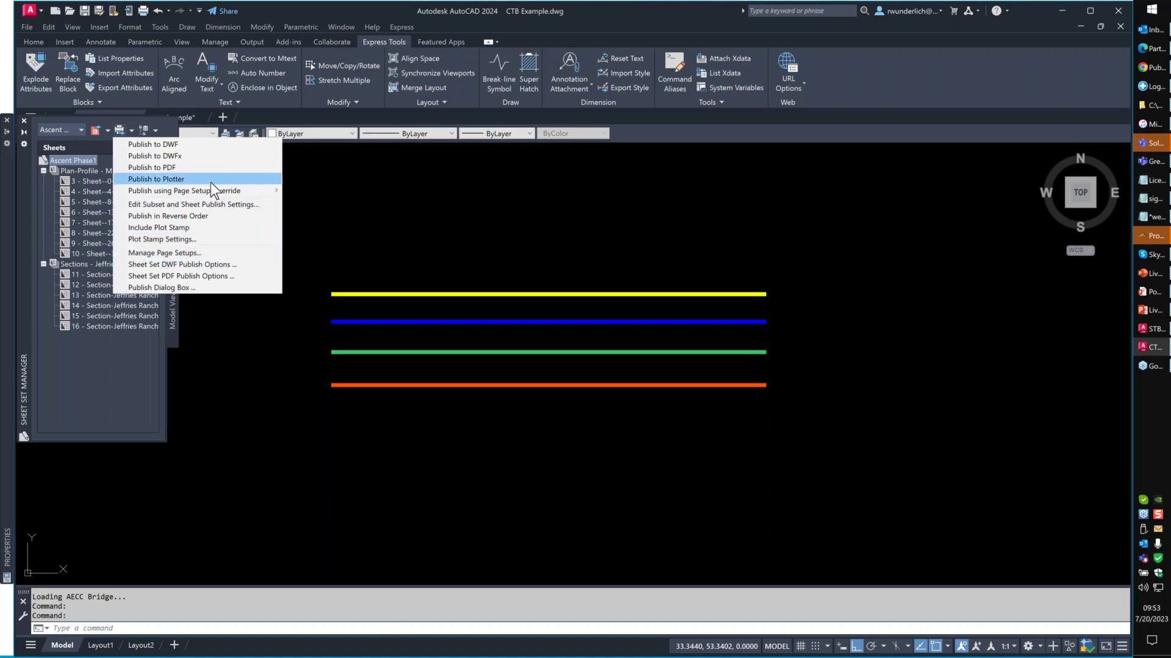
mouse_move(214, 190)
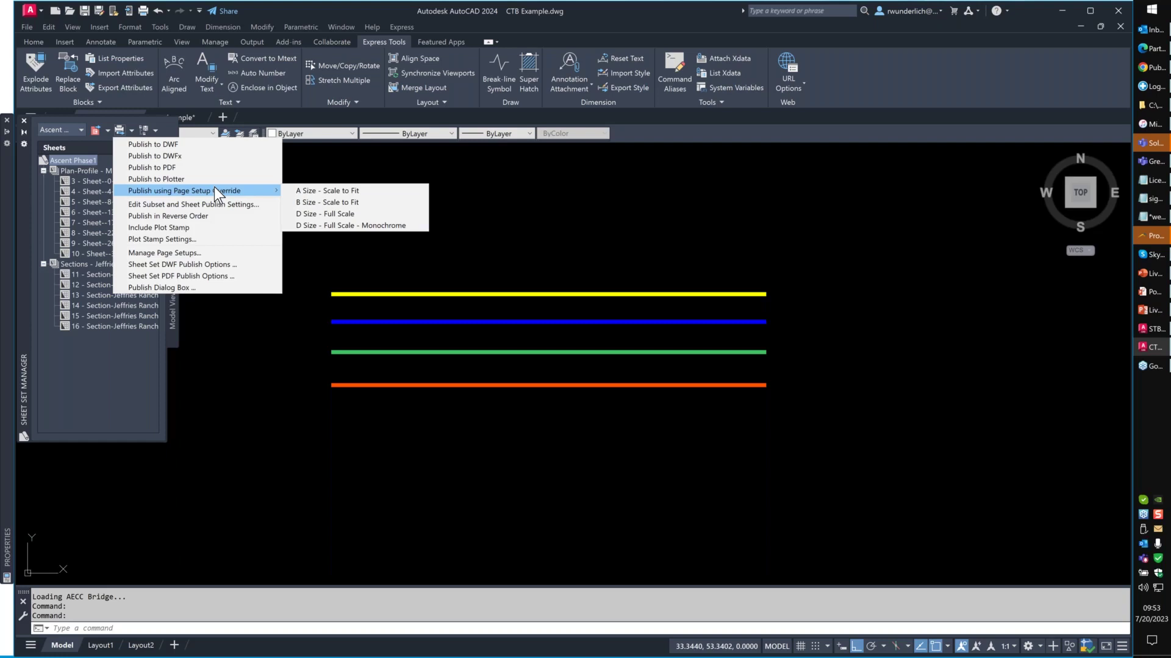
click(236, 346)
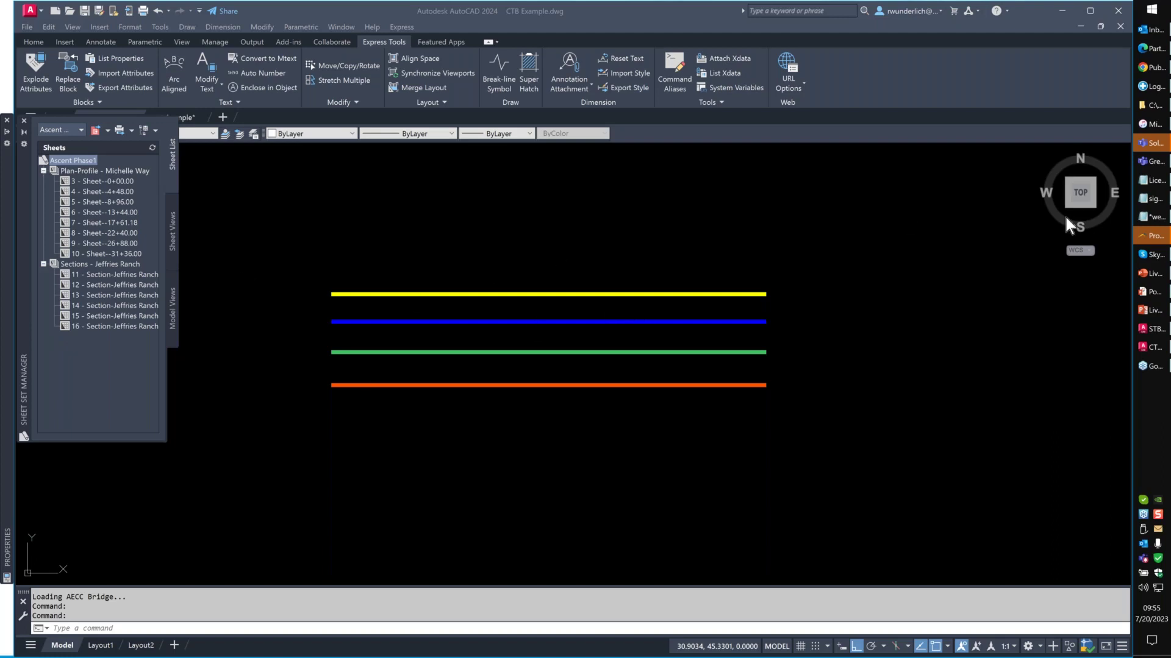
Switch to File Explorer and browse to the C:\Working Data\Customer Standards\Blog Drawings folder.
mouse_move(1149, 109)
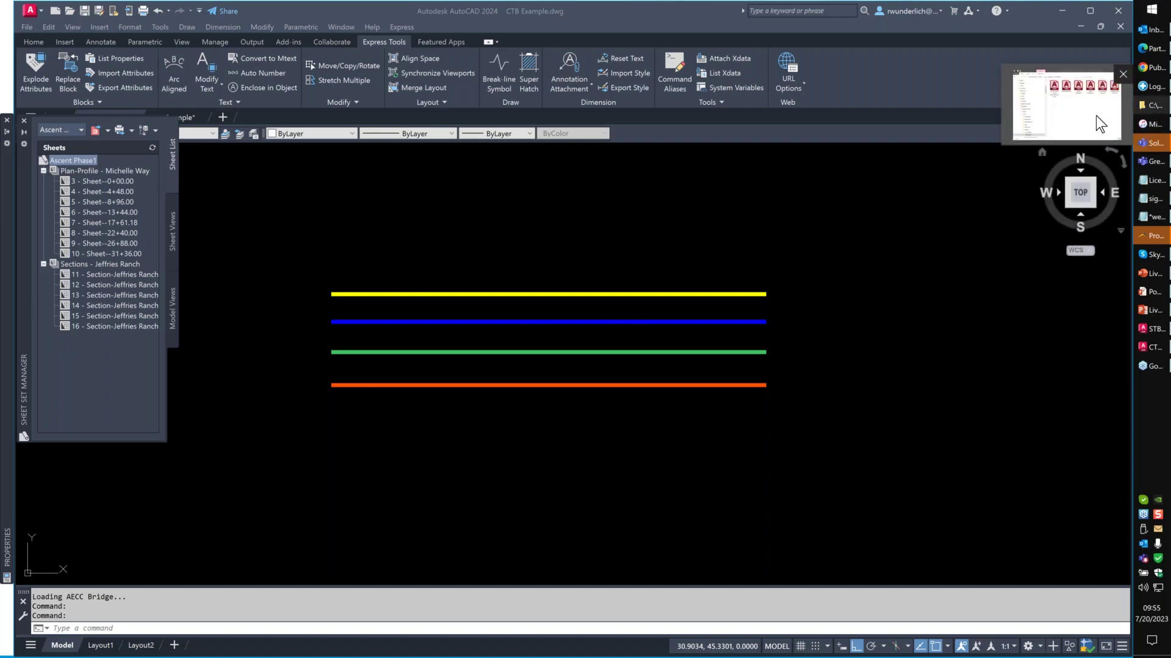
click(1101, 124)
scroll(332, 303, down, 10)
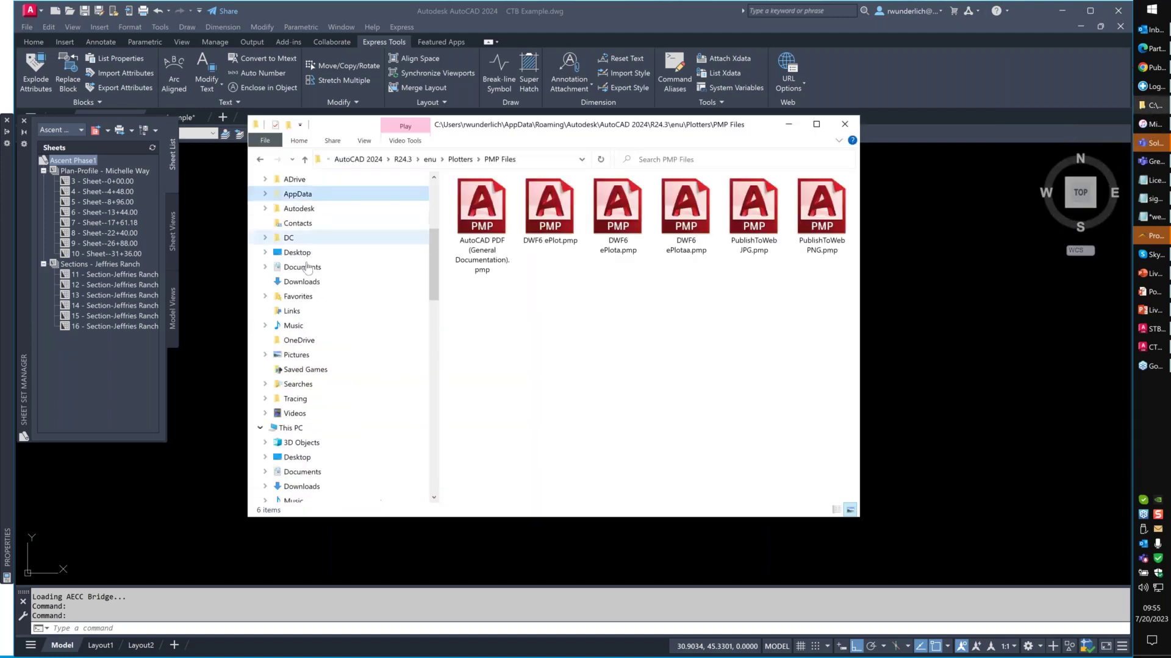
scroll(356, 413, down, 15)
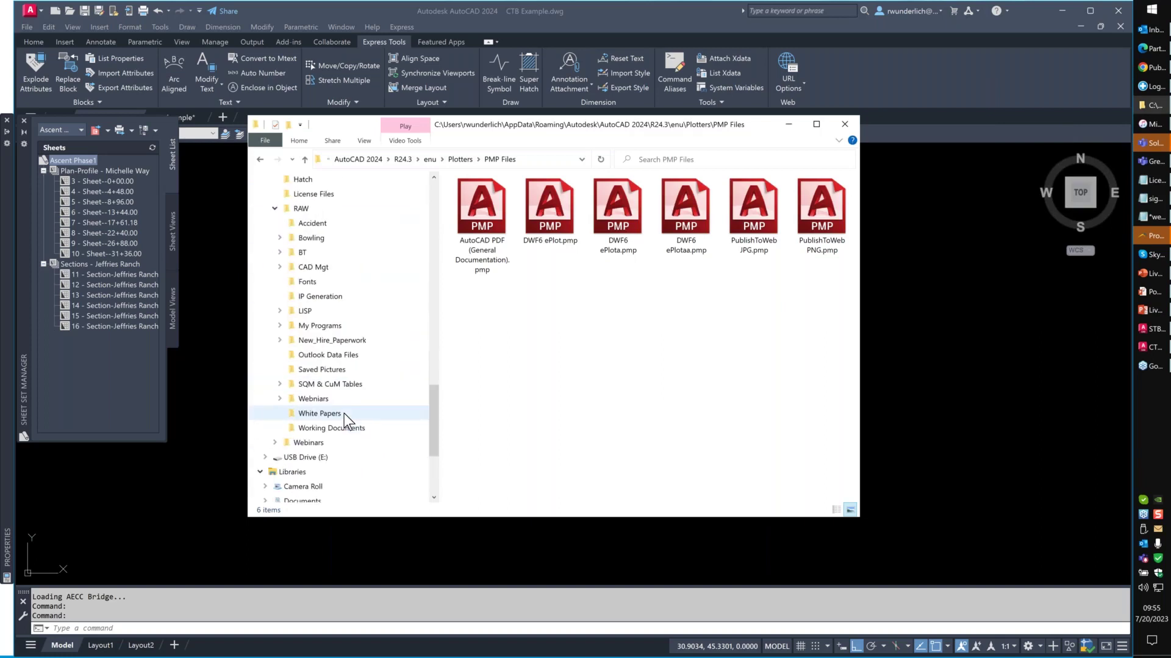
click(309, 444)
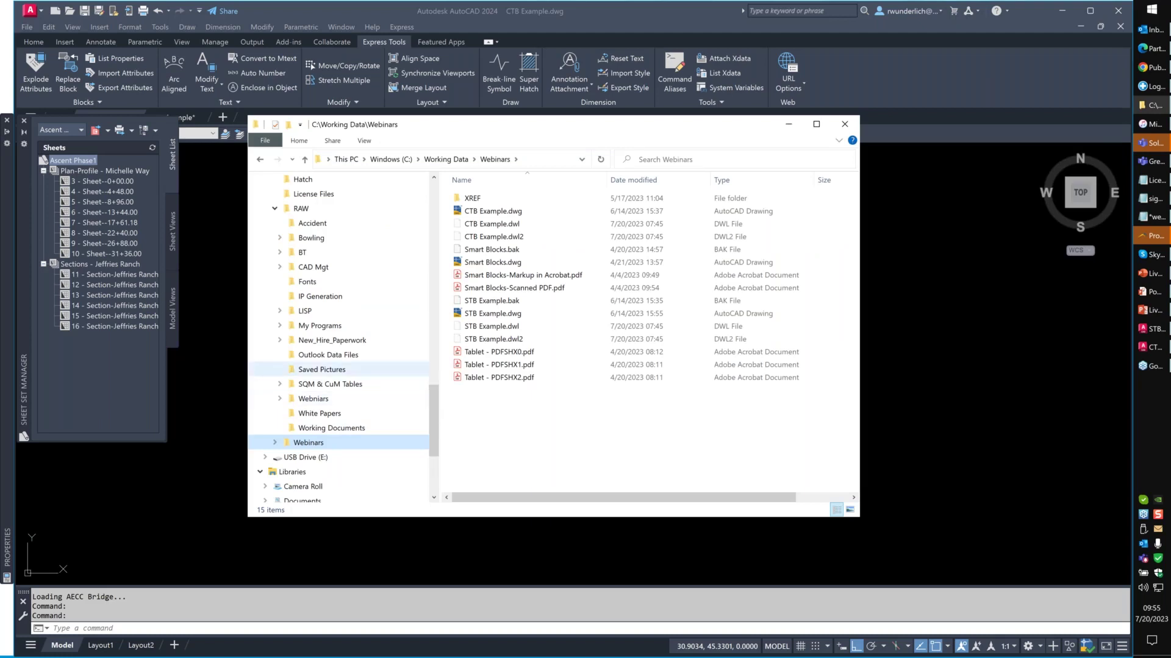
scroll(360, 340, up, 4)
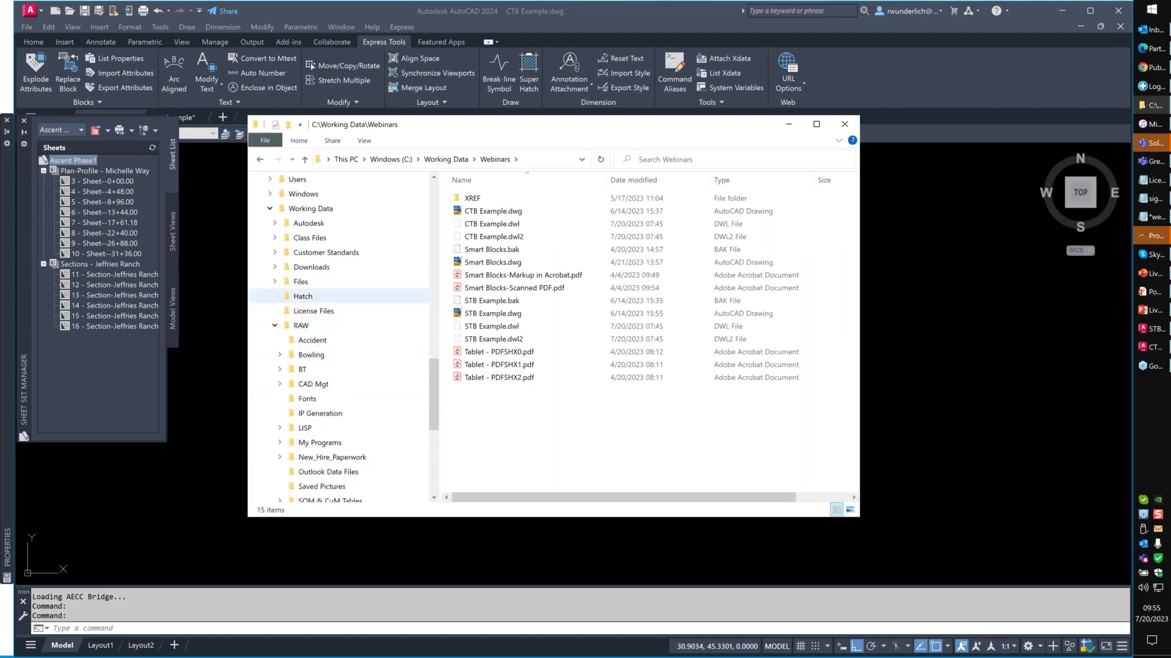
scroll(308, 299, up, 1)
click(308, 310)
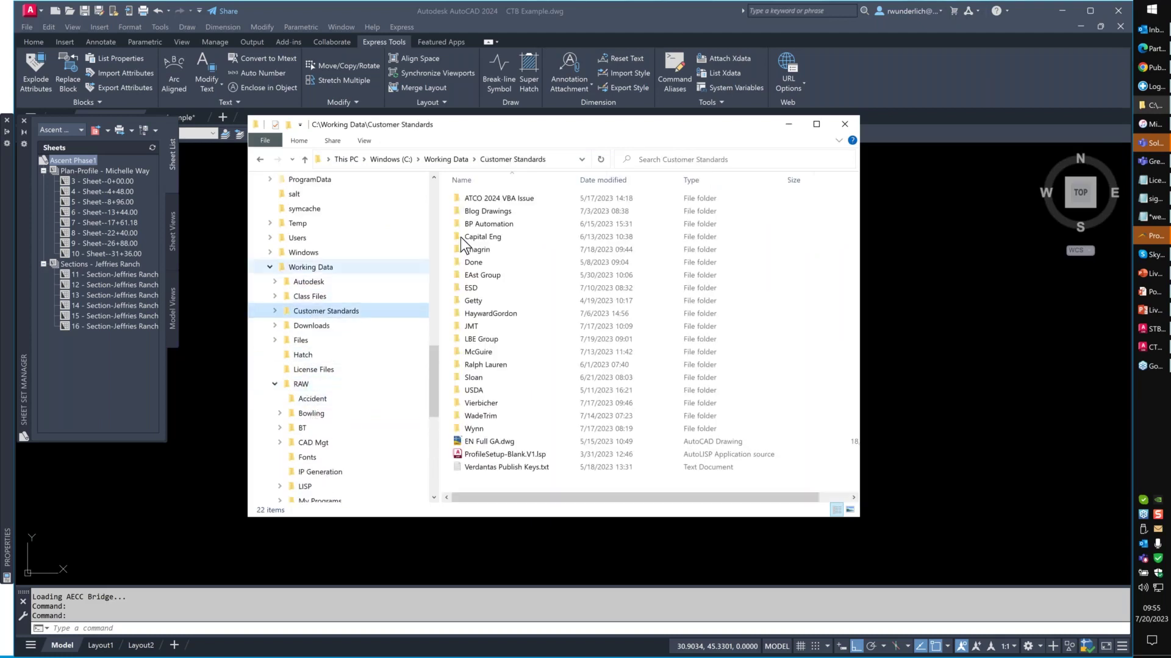
double_click(488, 211)
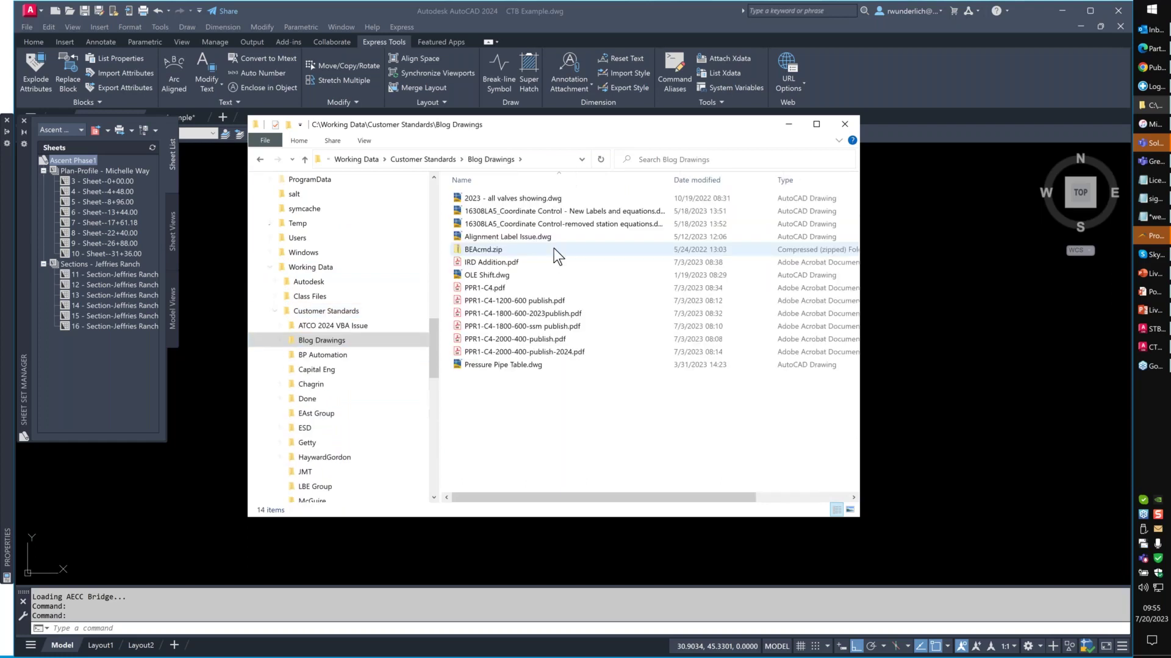
Open PPR1-C4-2000-400-publish-2024.pdf from the Blog Drawings folder in Acrobat Reader, view it, and close the document.
click(514, 353)
double_click(514, 353)
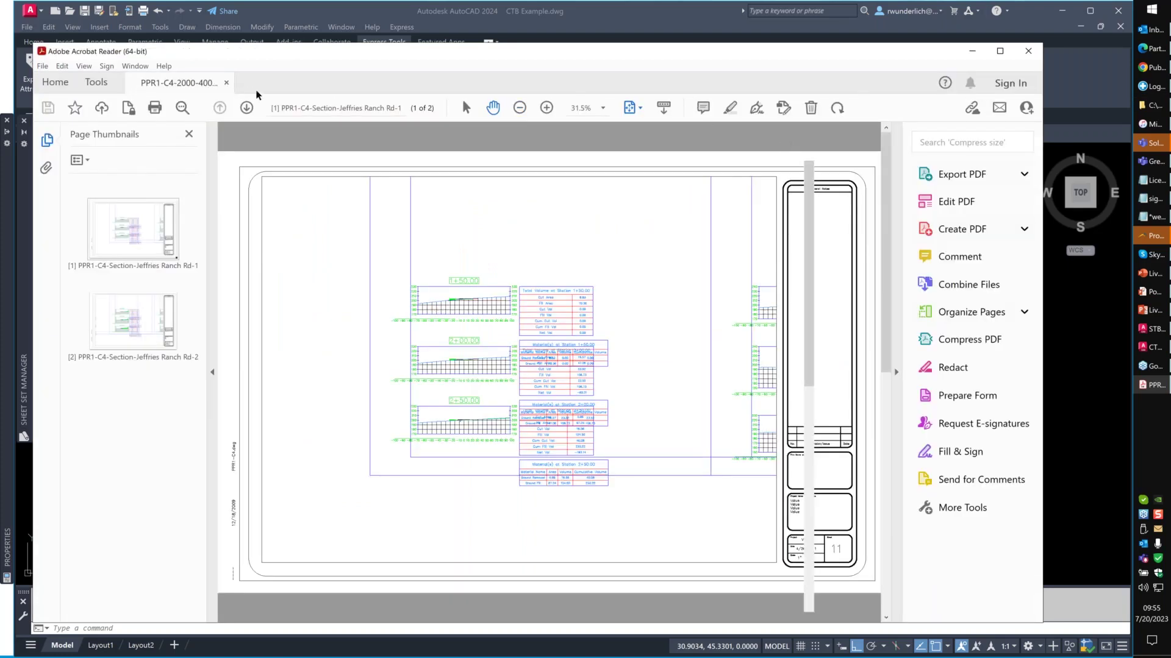
click(227, 83)
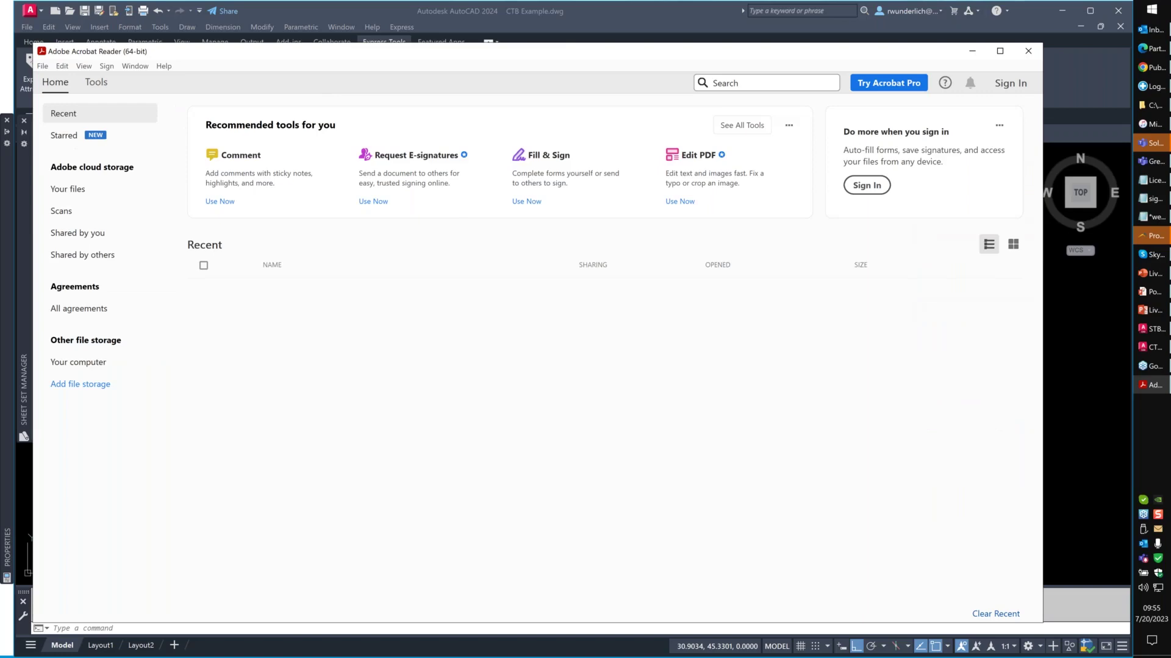
click(1028, 51)
double_click(535, 316)
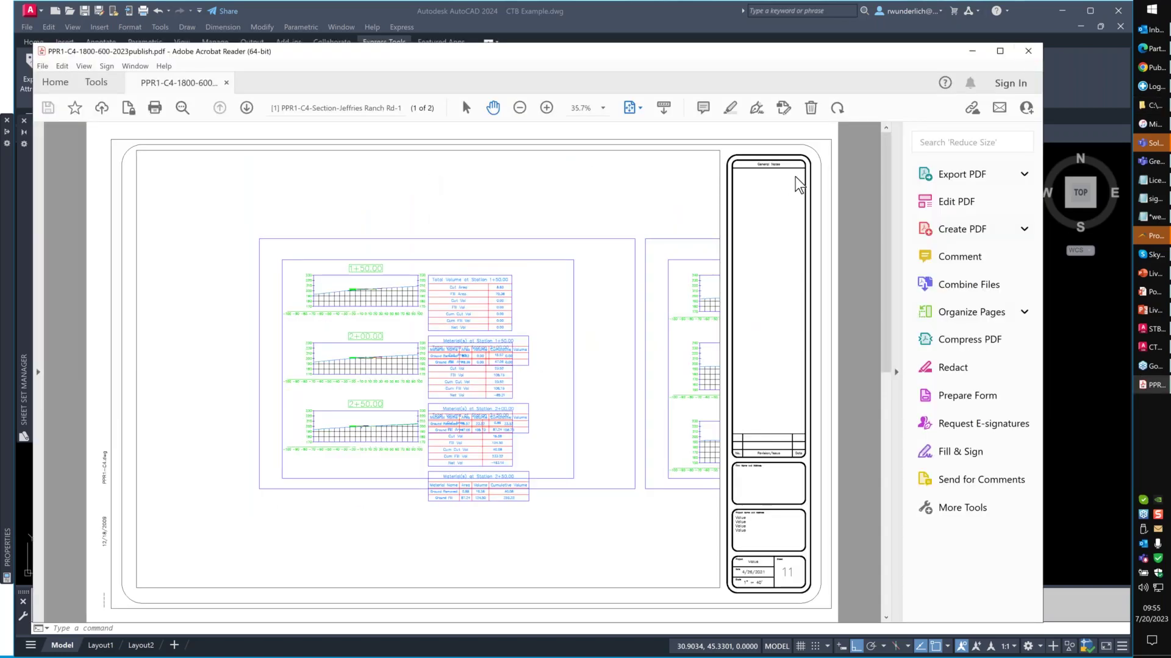
key(alt+F4)
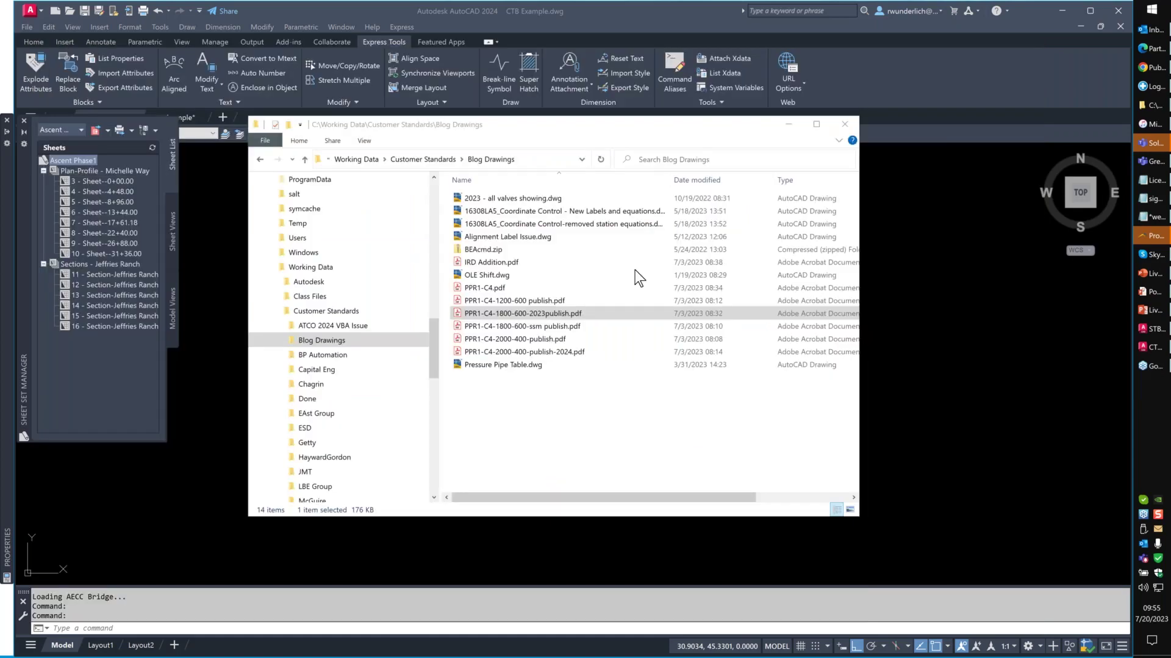
Open PPR1-C4-1200-600 publish.pdf from the Blog Drawings folder, view its second page, and collapse the comments list.
double_click(581, 298)
scroll(660, 348, down, 1)
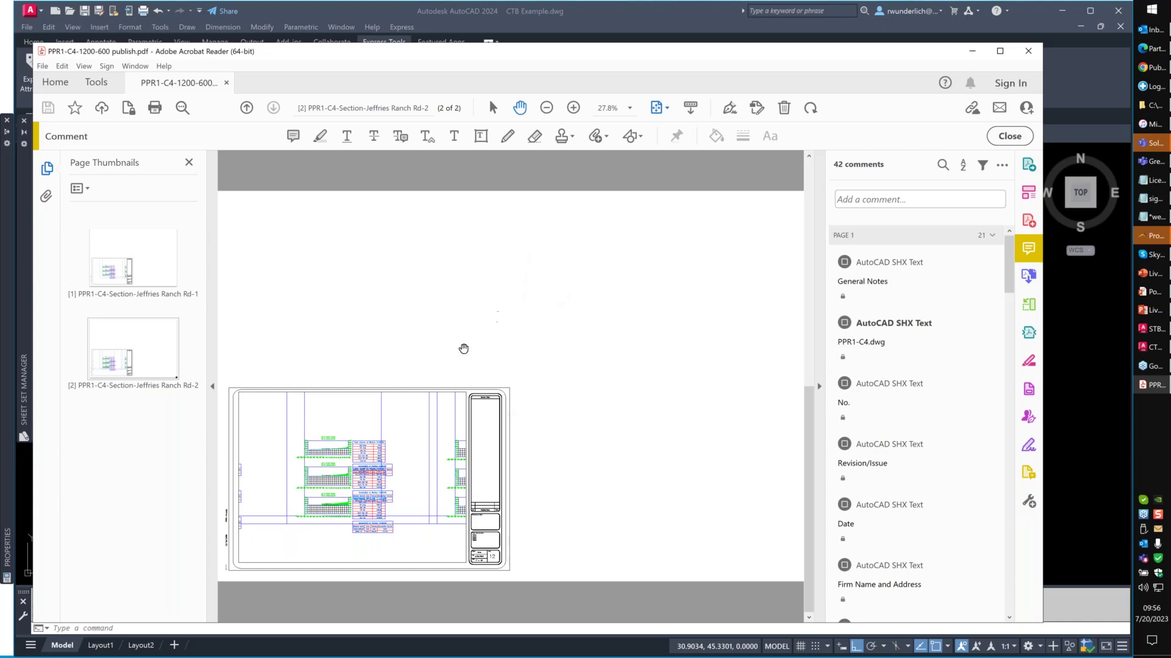
click(821, 368)
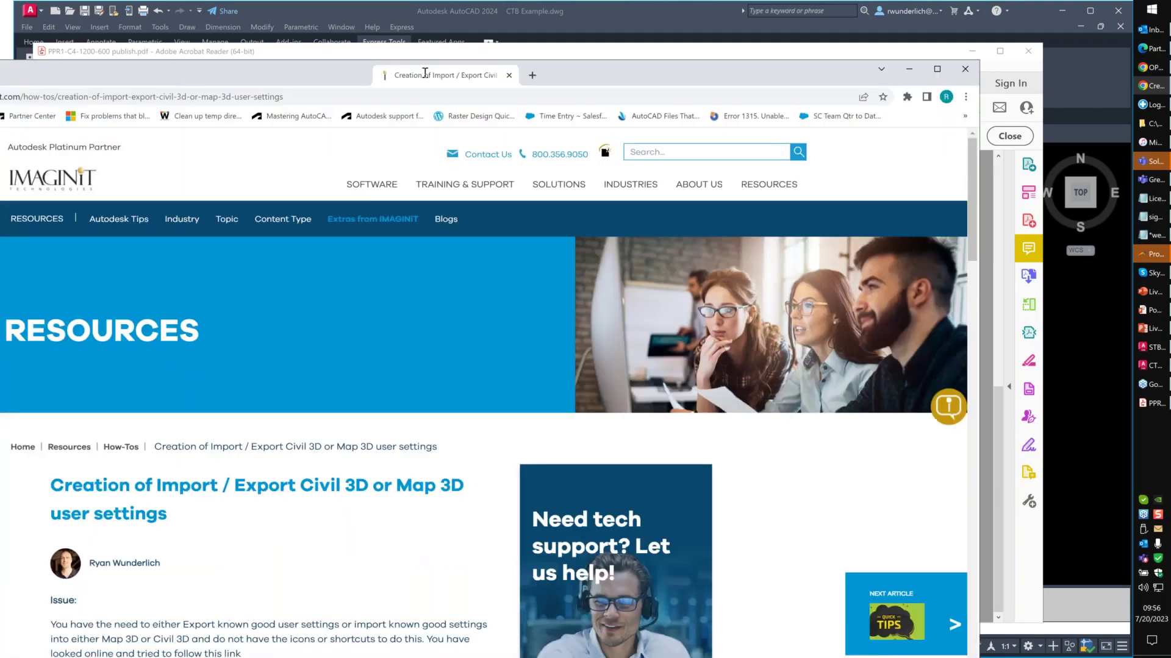
In the browser article on Civil 3D and Map 3D user settings, highlight the AdMigrator.exe import and export commands.
drag(425, 73, 596, 17)
scroll(401, 308, down, 2)
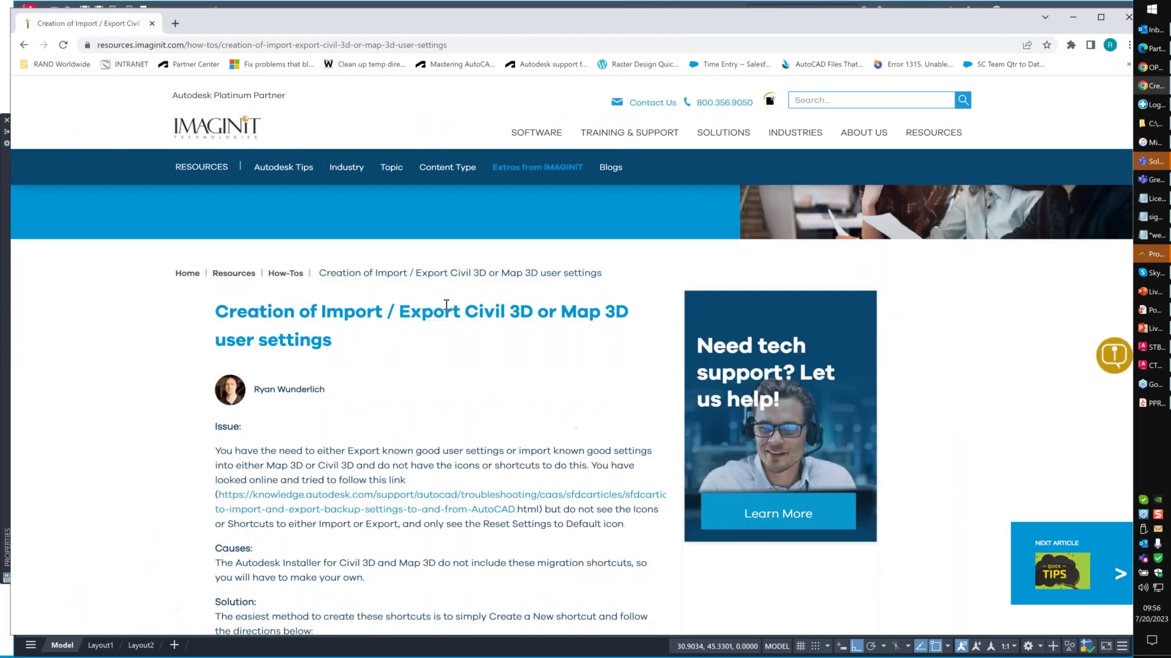
scroll(447, 305, down, 6)
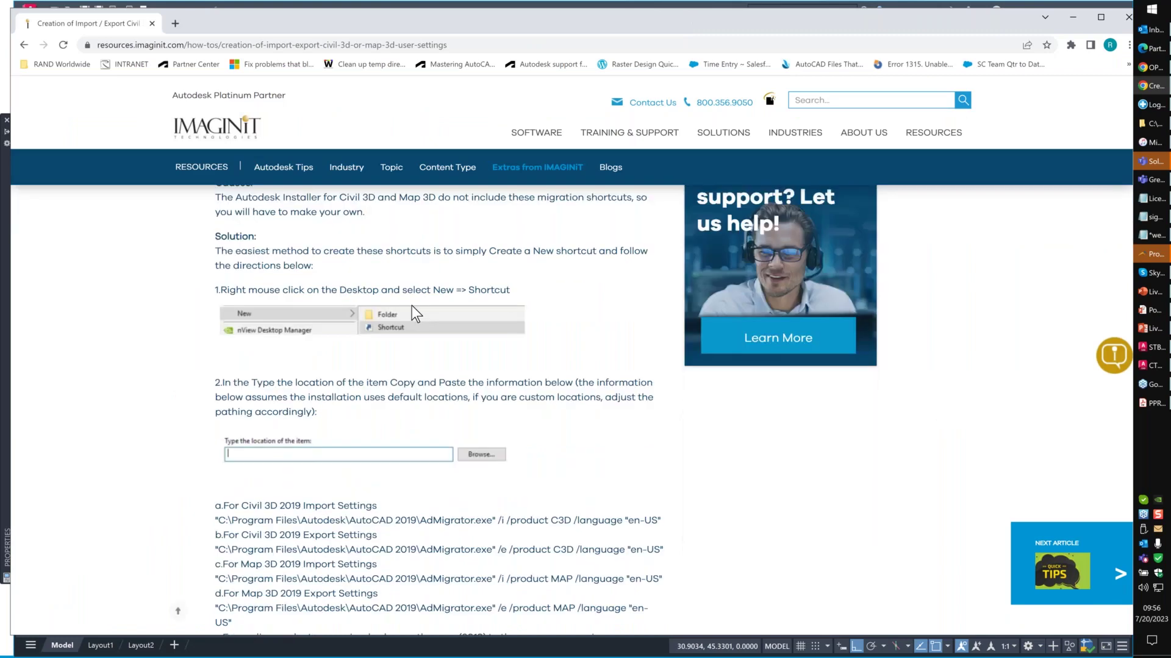
scroll(411, 305, down, 4)
drag(216, 262, 595, 423)
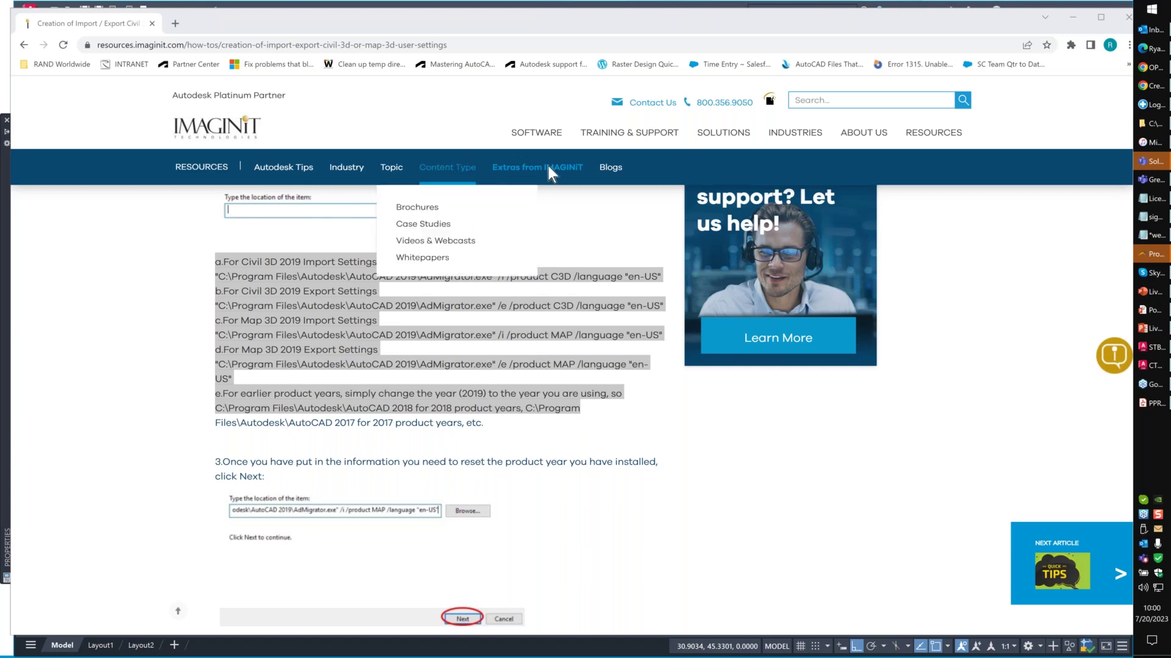
Expand the AutoCAD Mechanical 2024 - English program group in Windows to view its settings shortcuts.
click(1151, 9)
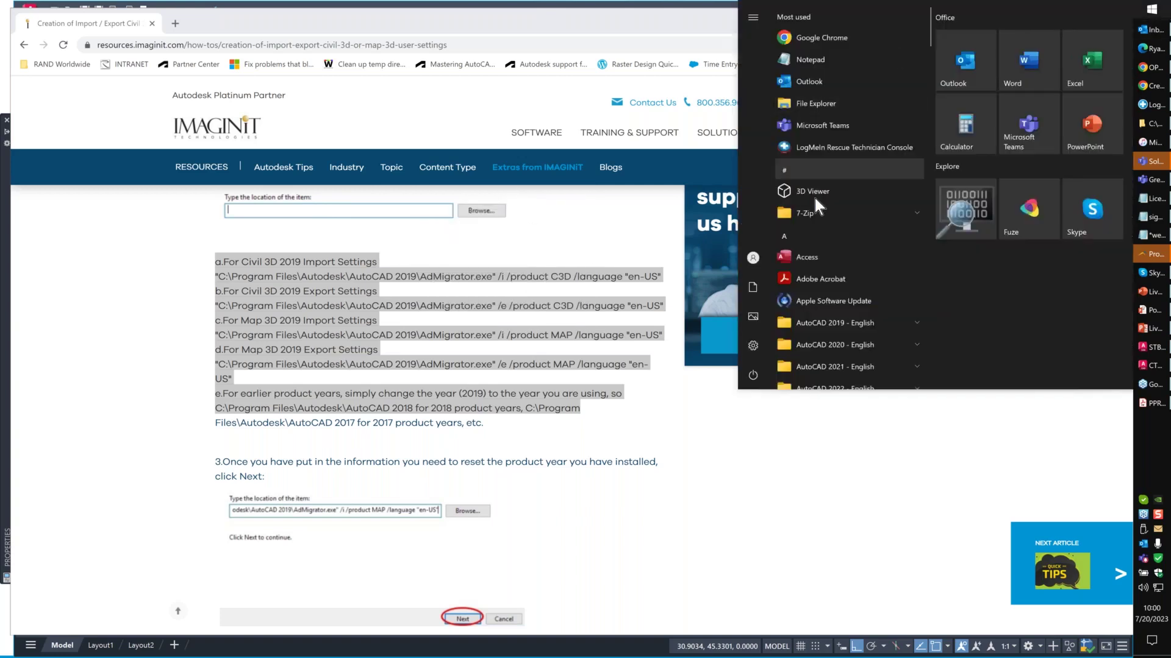
scroll(841, 199, down, 5)
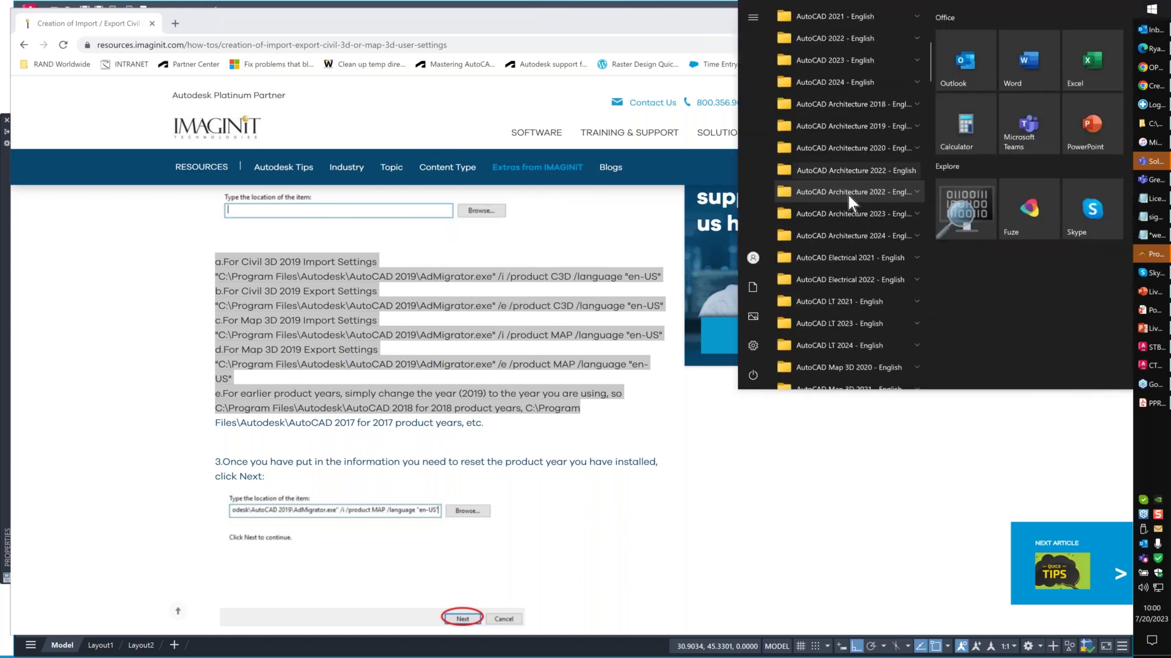
scroll(879, 224, down, 5)
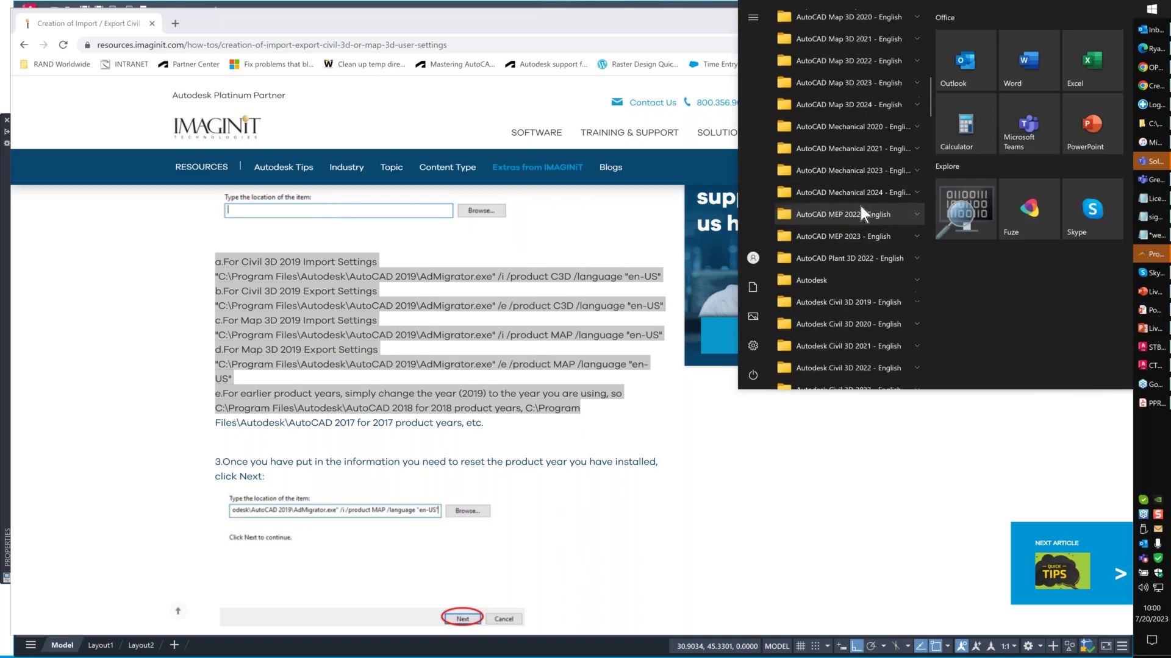
click(851, 192)
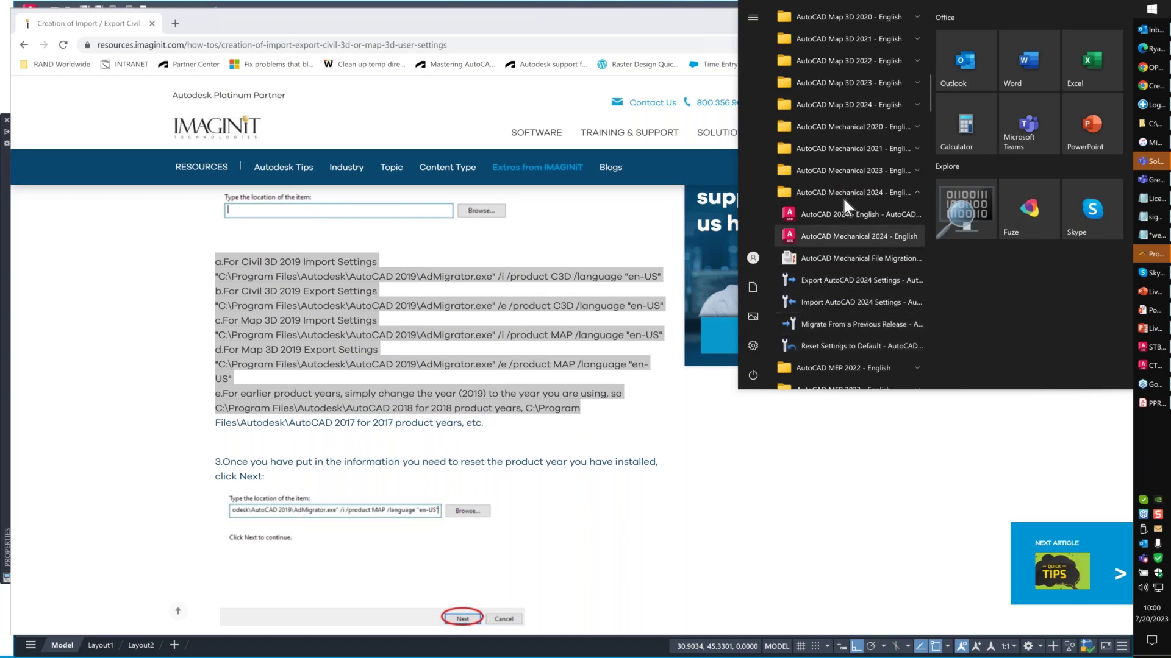
Open the file location of the AutoCAD Mechanical 2024 shortcut, view its Migrate Custom Settings folder, and minimize the window.
scroll(853, 178, up, 5)
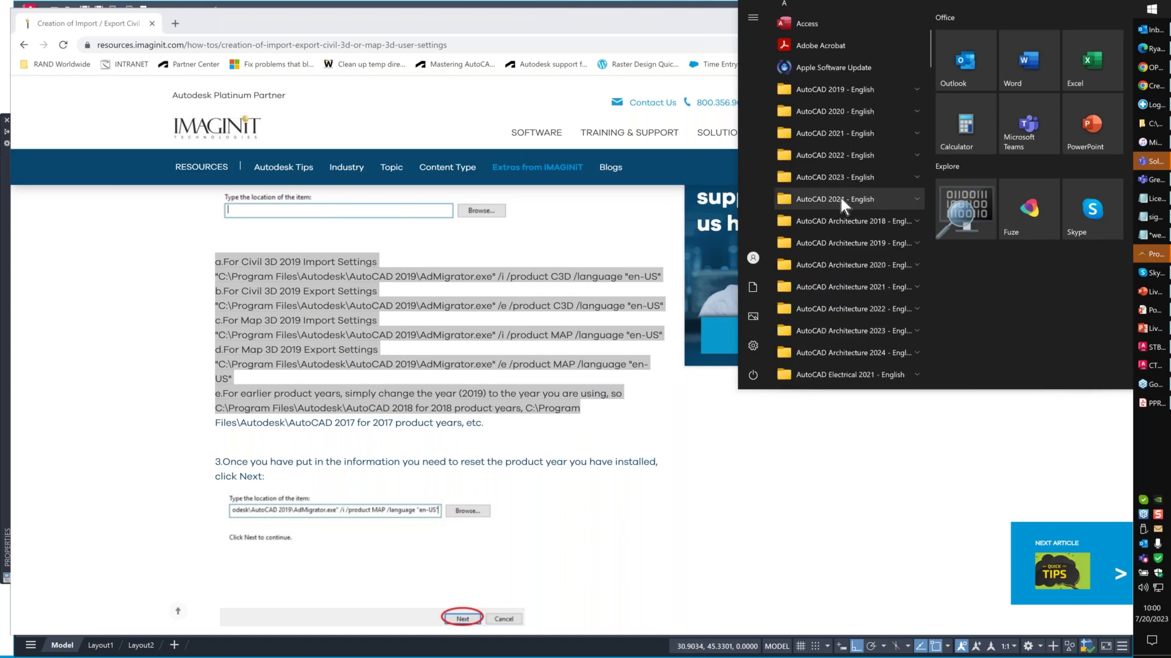
scroll(840, 199, down, 5)
scroll(839, 195, down, 3)
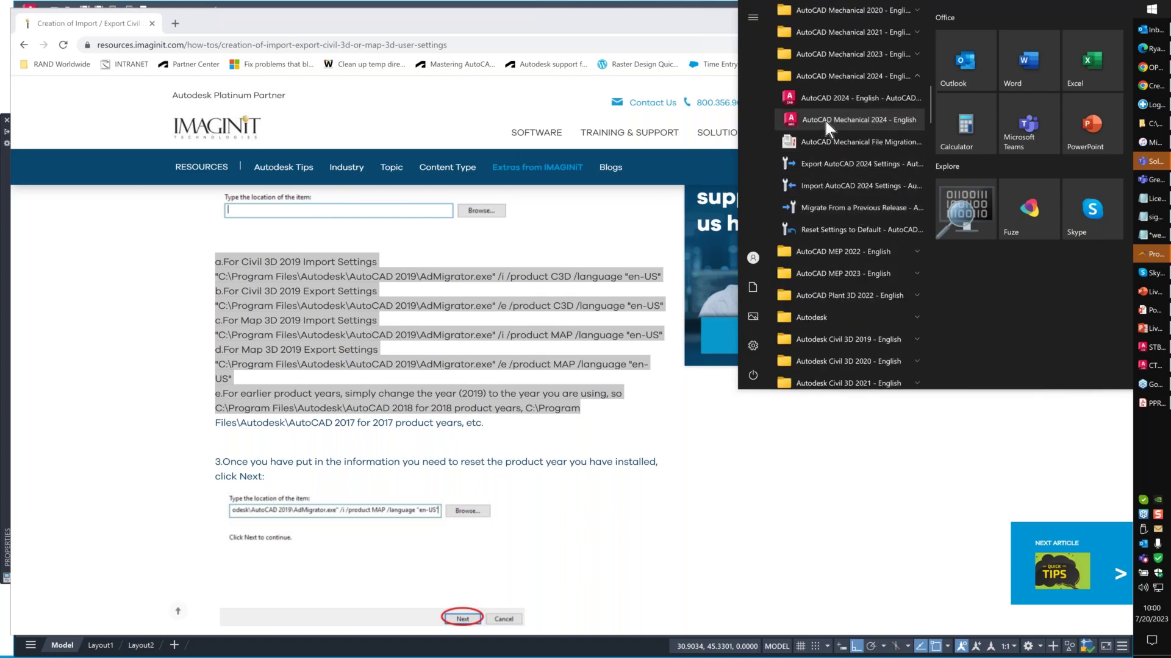
right_click(825, 121)
mouse_move(869, 155)
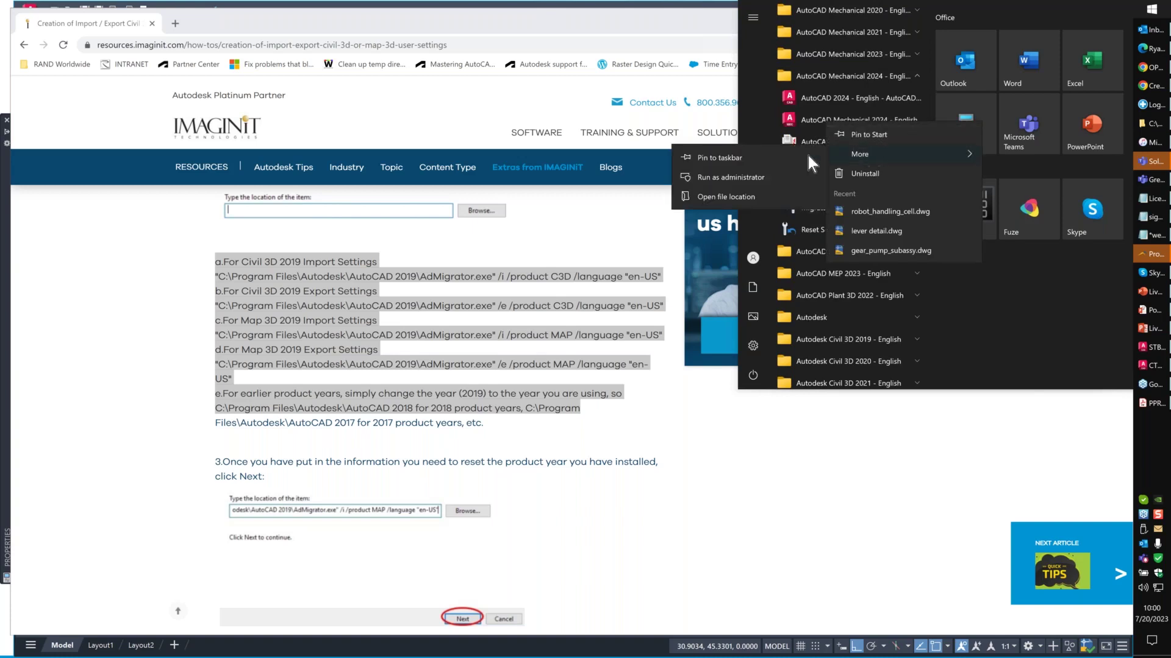
click(732, 196)
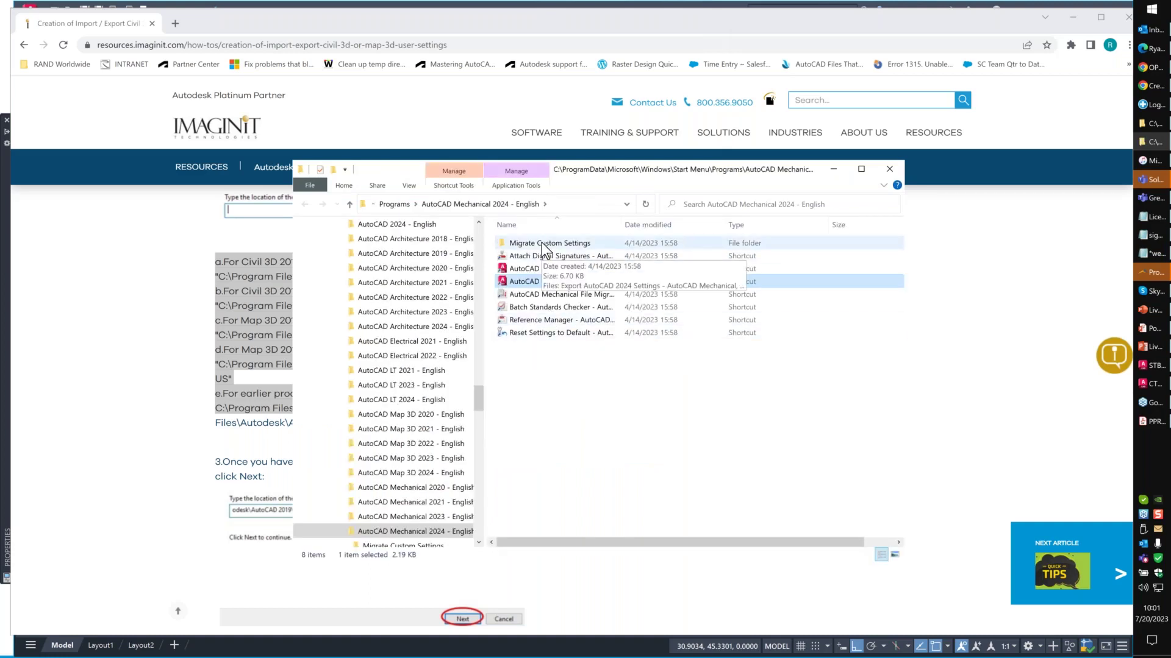
double_click(541, 244)
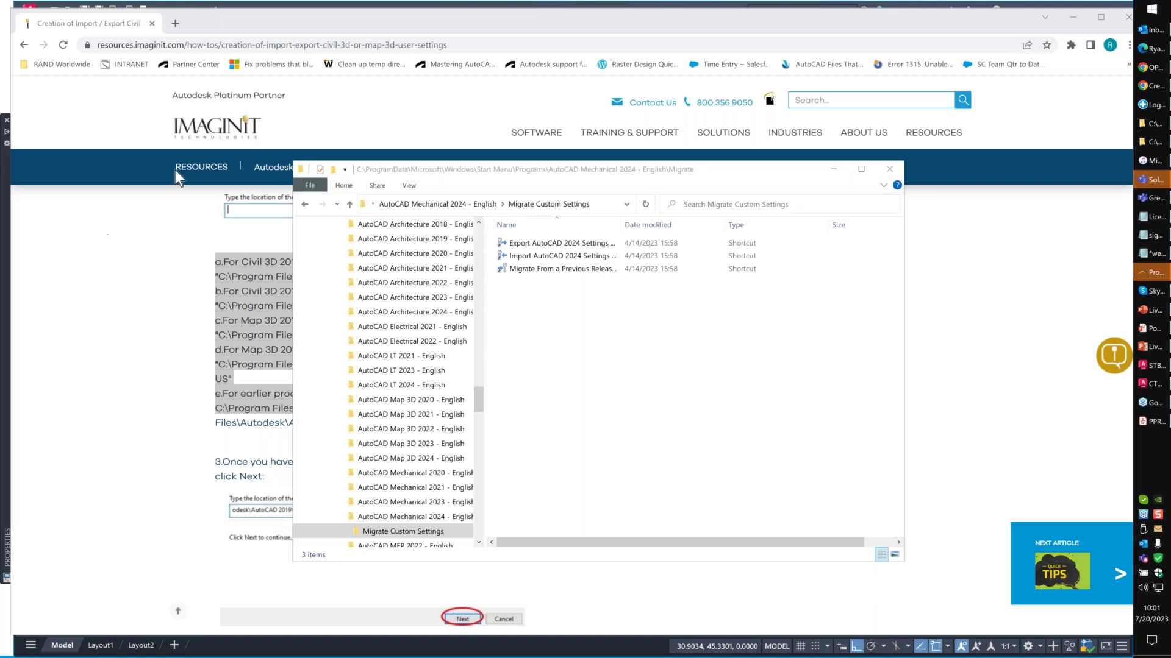
click(835, 170)
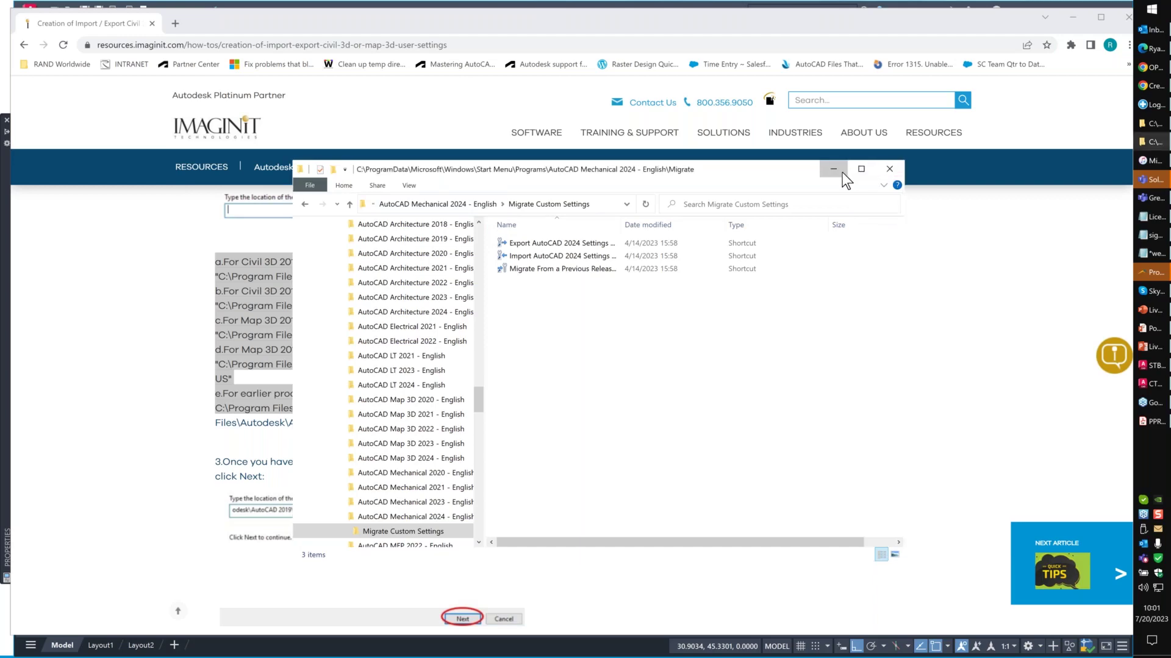
click(842, 174)
Close PPR1-C4-1200-600 publish.pdf and look through the Start Menu program folders around Migrate Custom Settings, closing that folder window when done.
click(1150, 422)
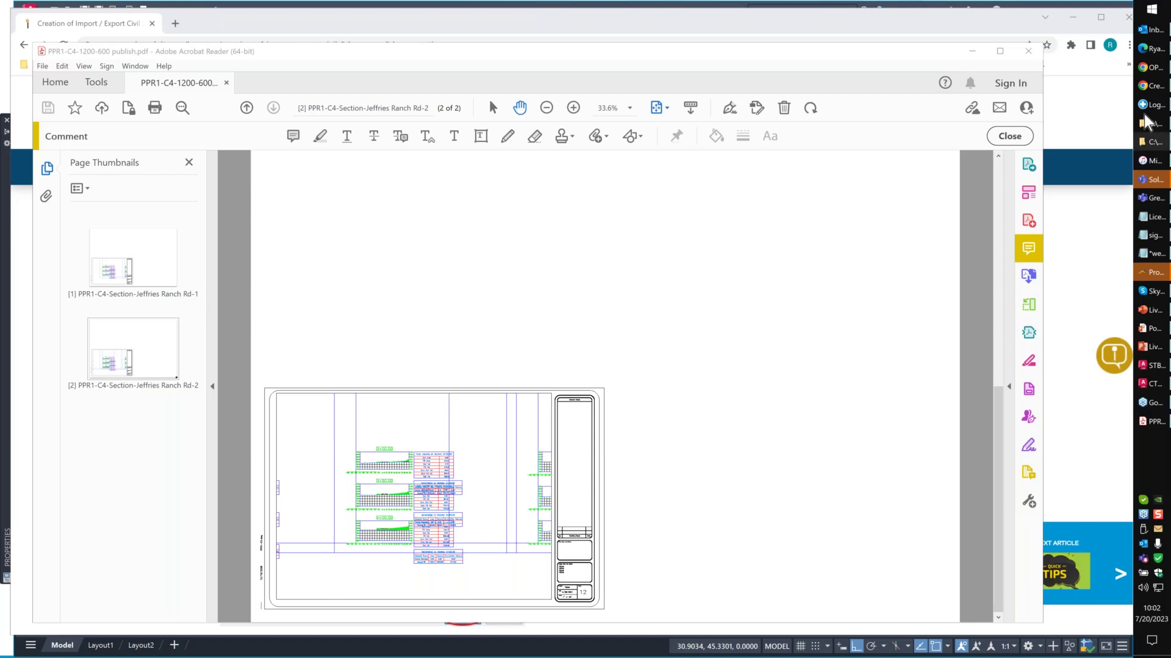
click(1017, 56)
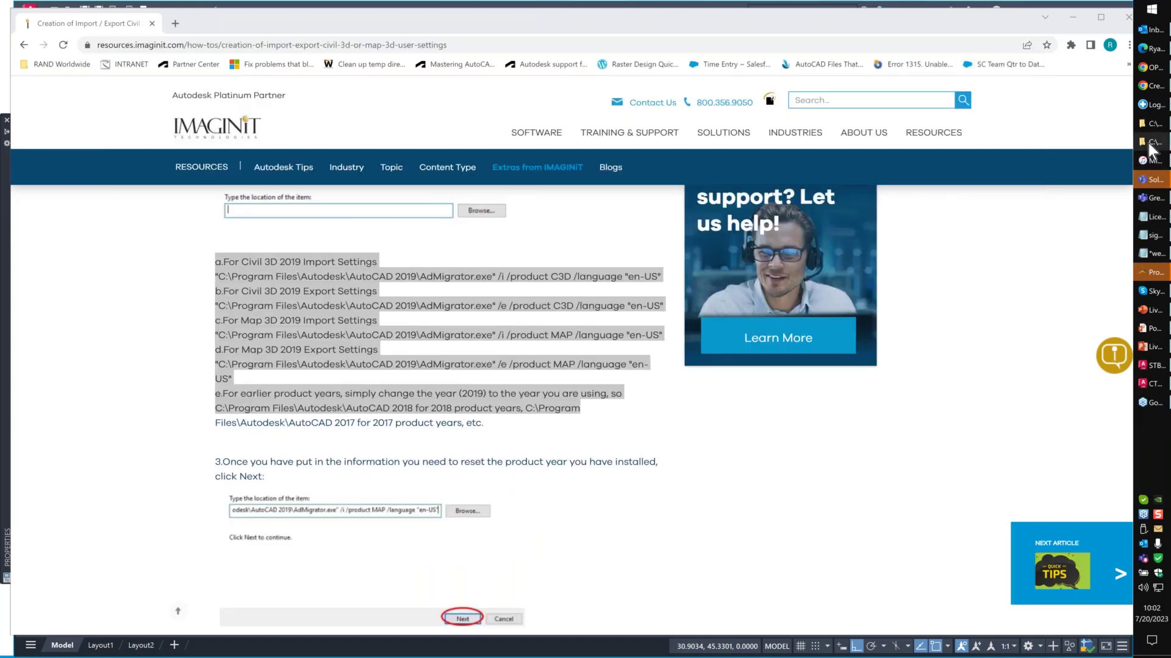
mouse_move(1150, 141)
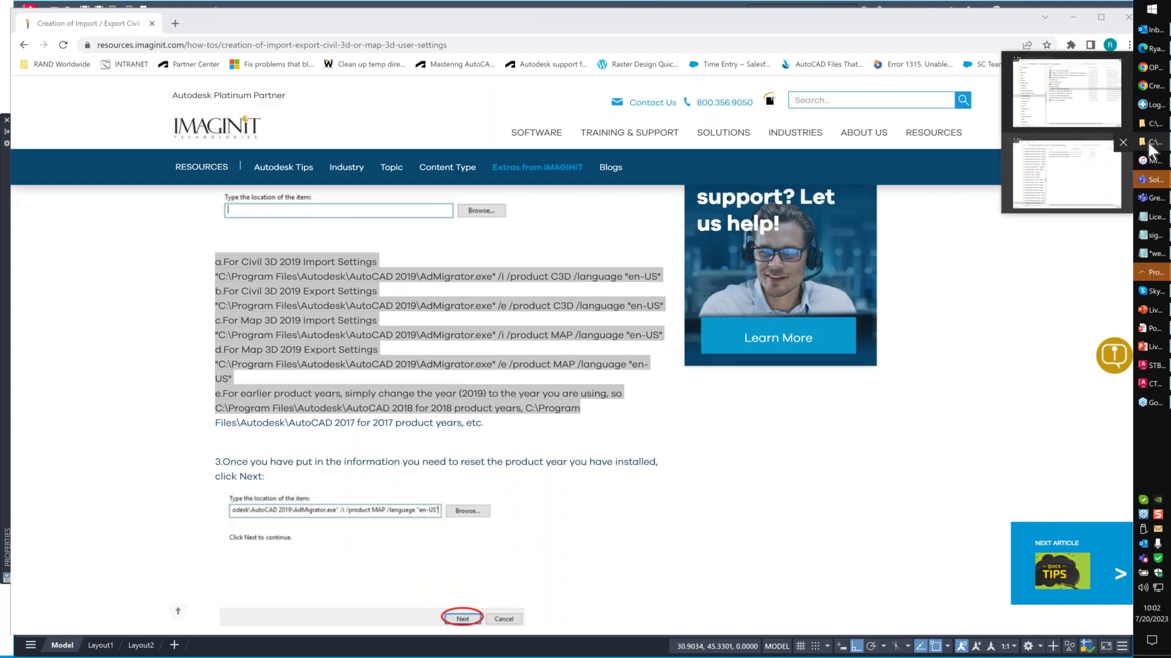
click(1074, 168)
scroll(480, 408, down, 15)
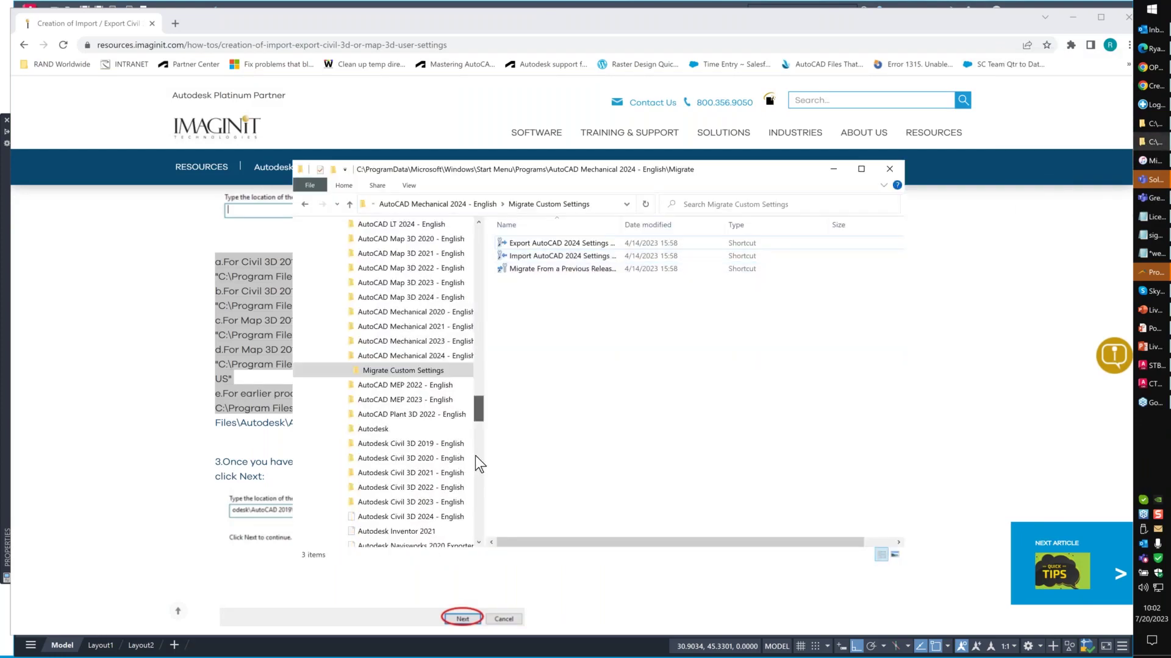
scroll(475, 462, up, 15)
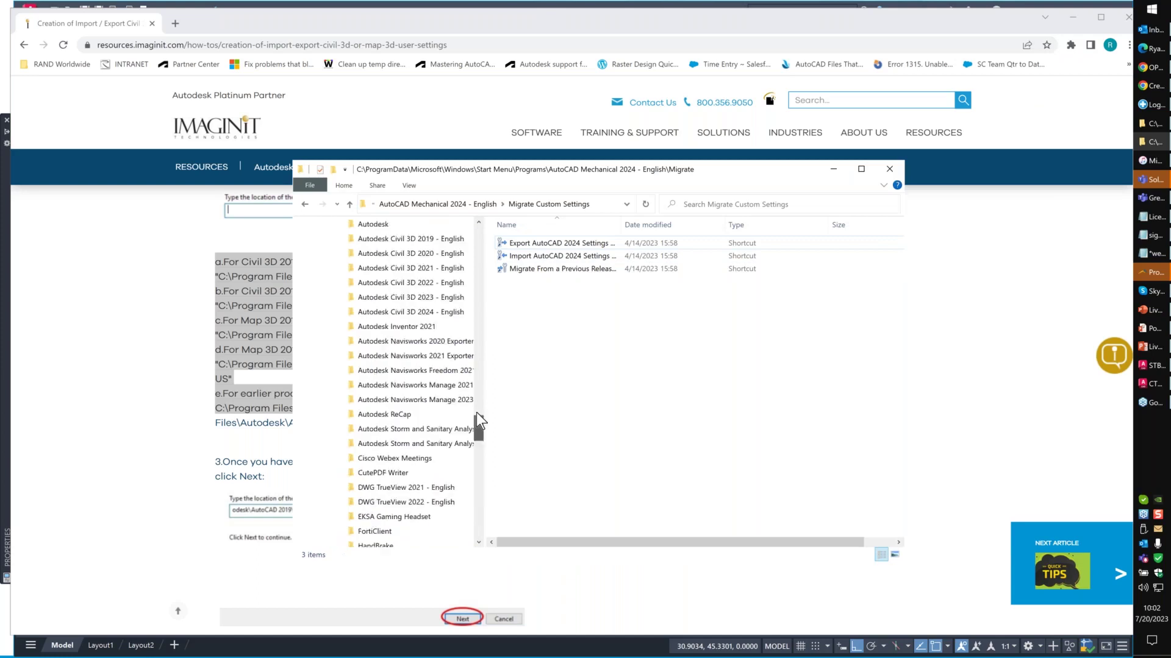
click(891, 170)
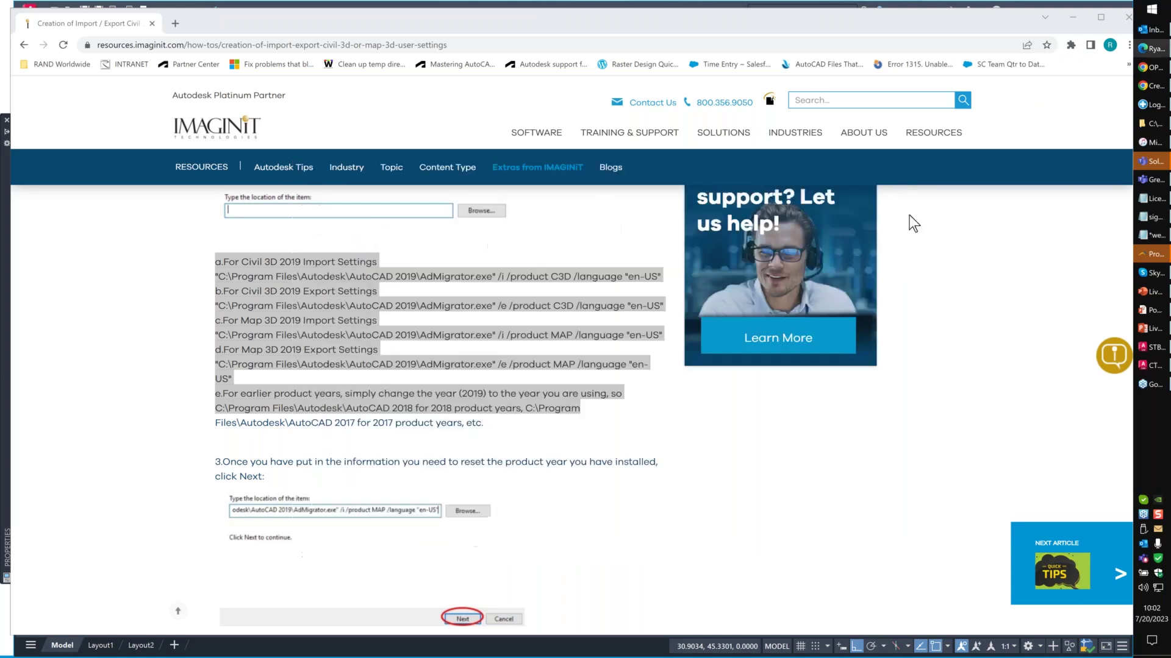
Minimize the browser article and close the Blog Drawings folder window to return to the CTB Example drawing.
click(1075, 16)
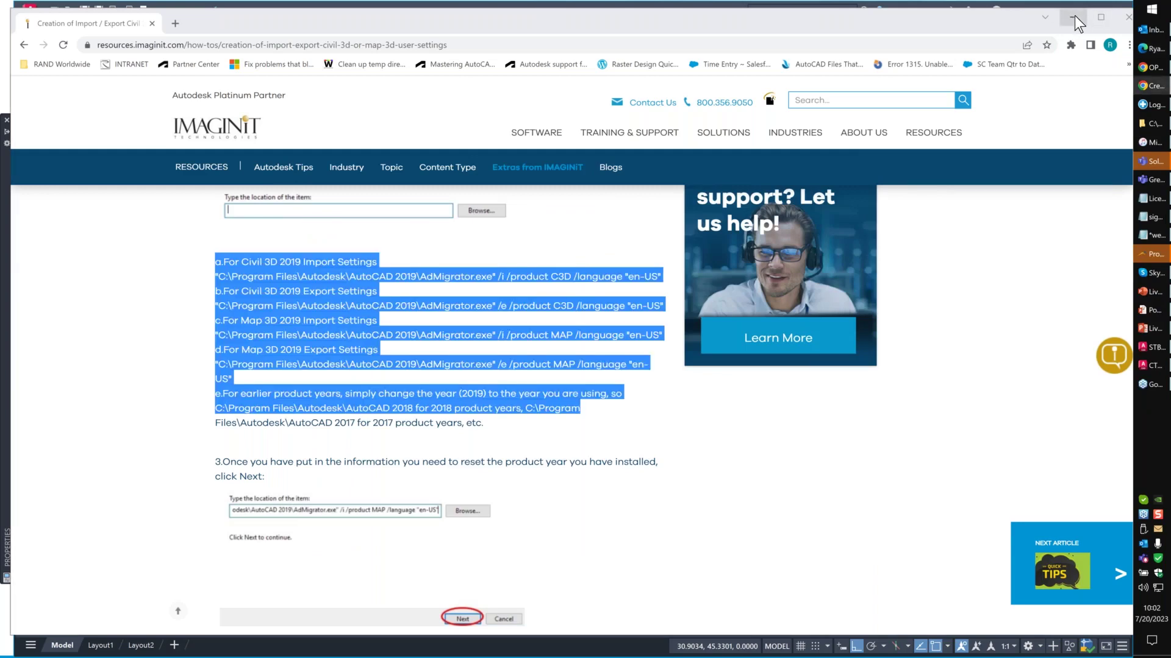
click(1074, 16)
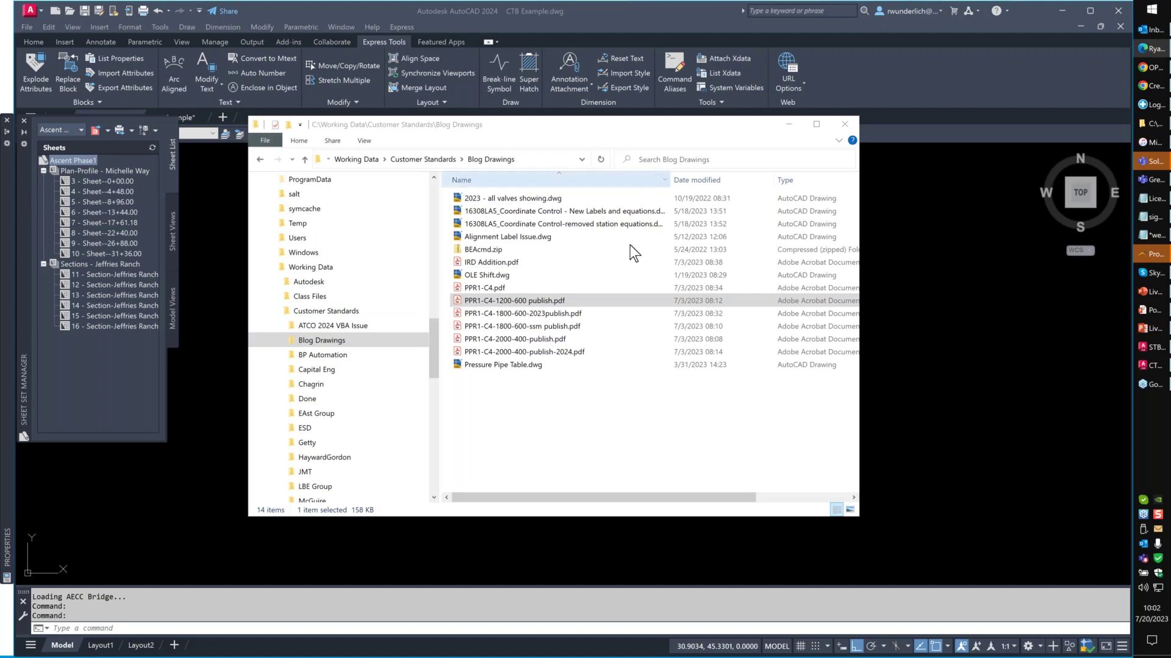
click(844, 125)
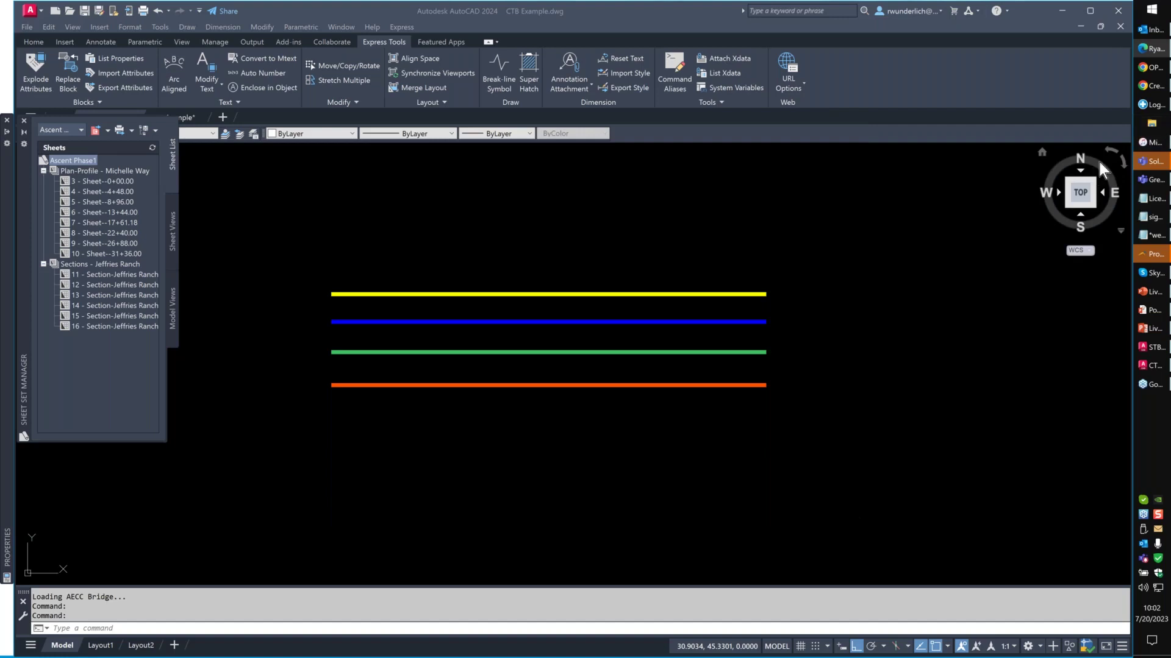
Switch to a new File Explorer window and browse to the C:\Autodesk\Old folder.
key(super+e)
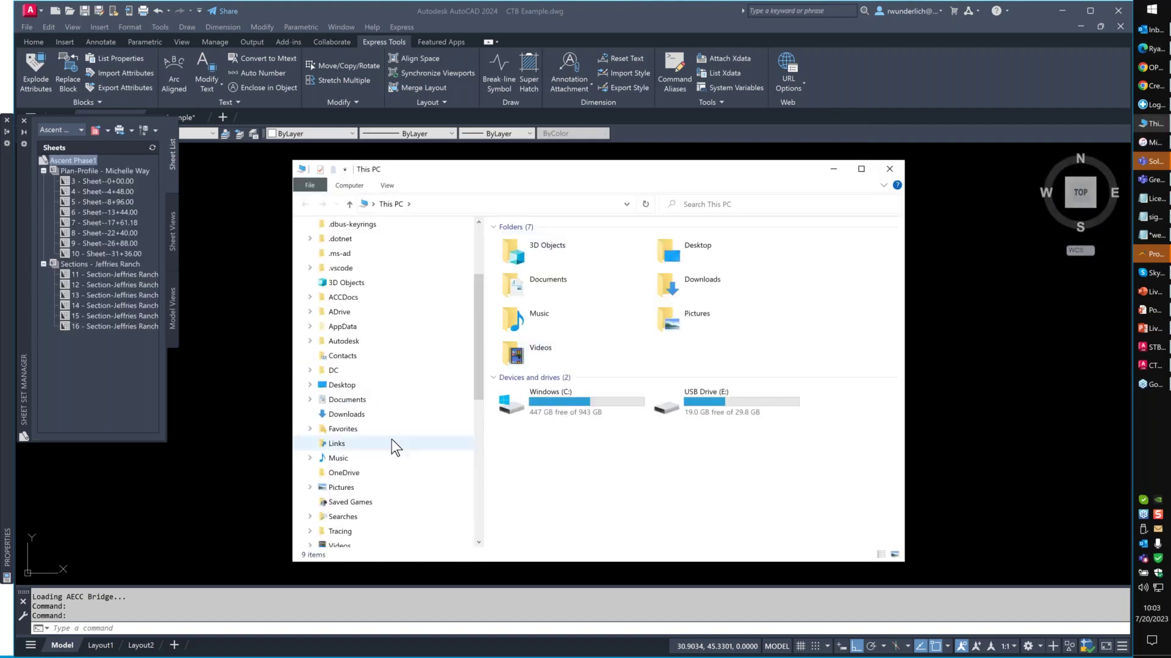
scroll(390, 421, up, 3)
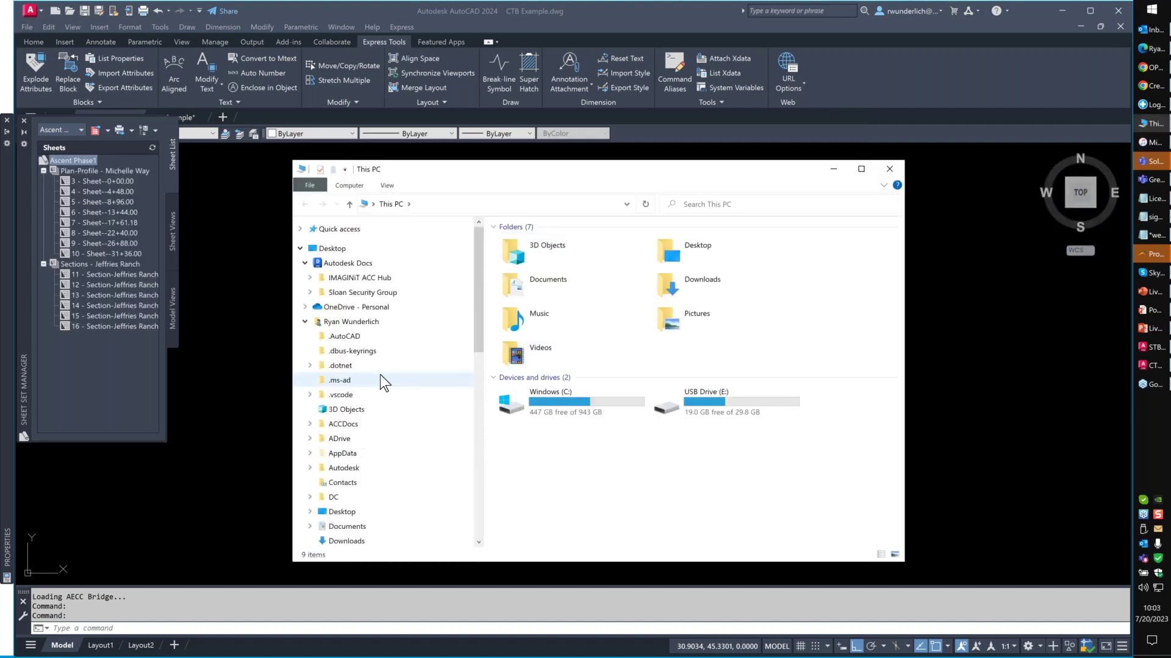
click(305, 263)
click(300, 248)
click(544, 396)
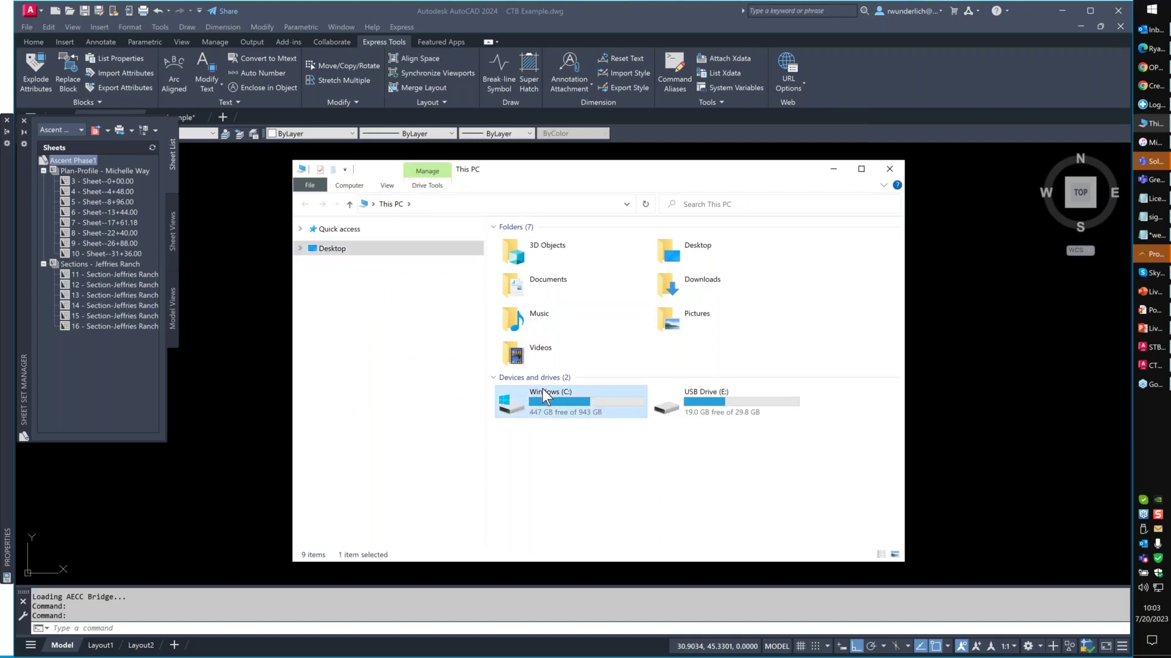
double_click(544, 396)
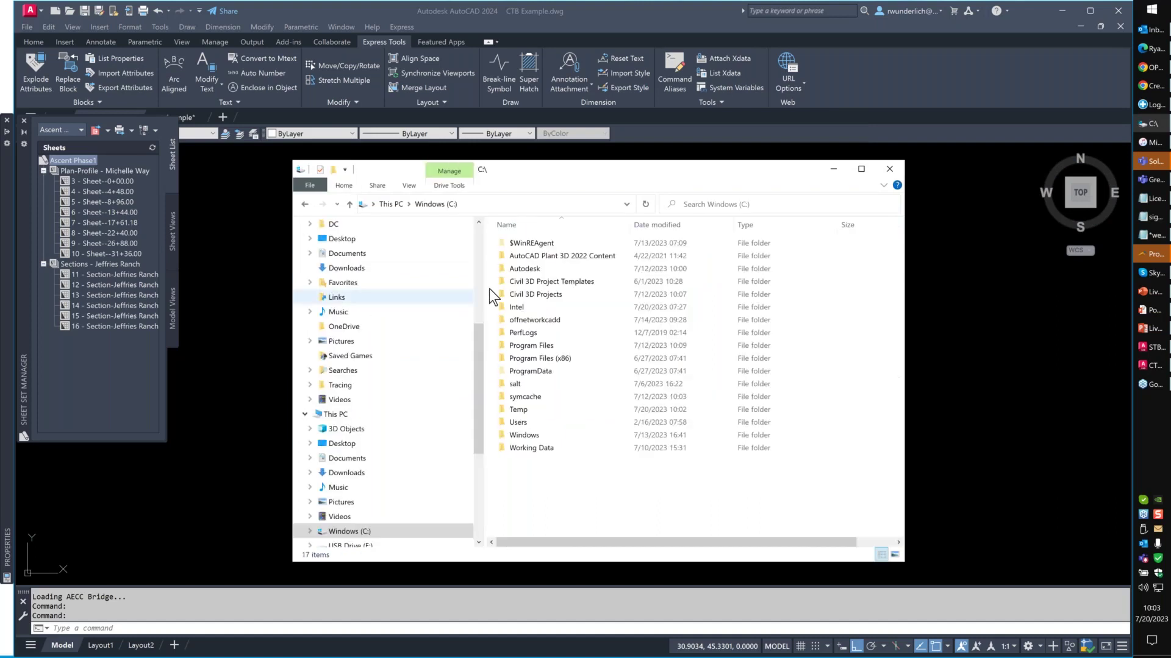
double_click(524, 269)
double_click(515, 244)
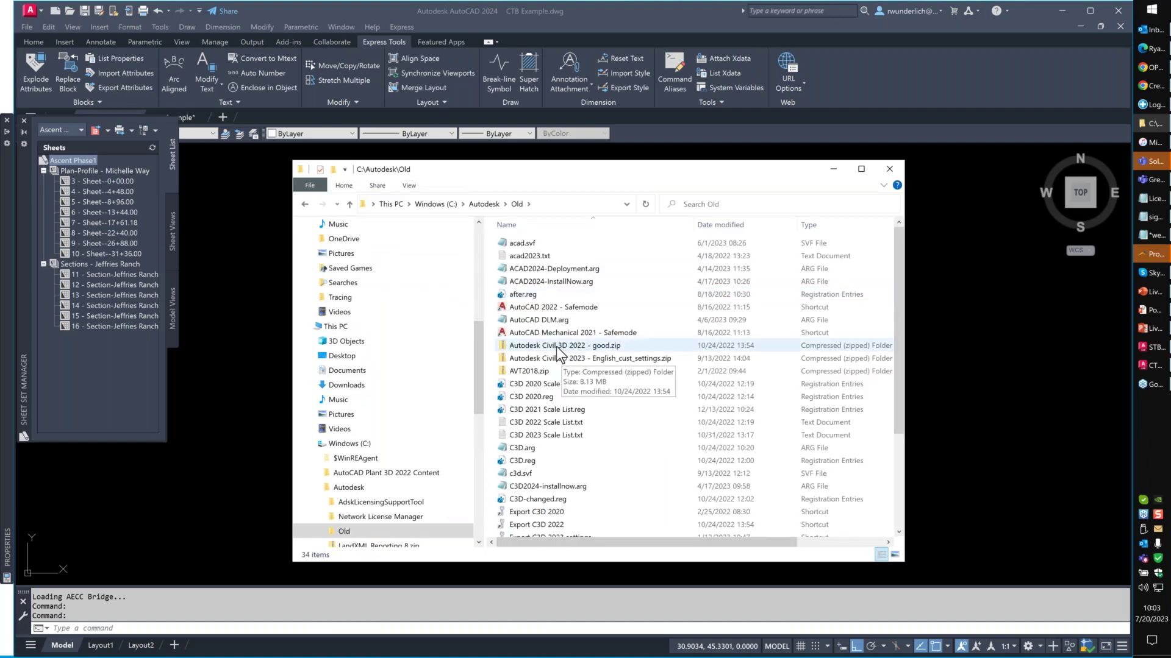
Open the Autodesk Civil 3D 2022 - good.zip archive in 7-Zip.
right_click(557, 348)
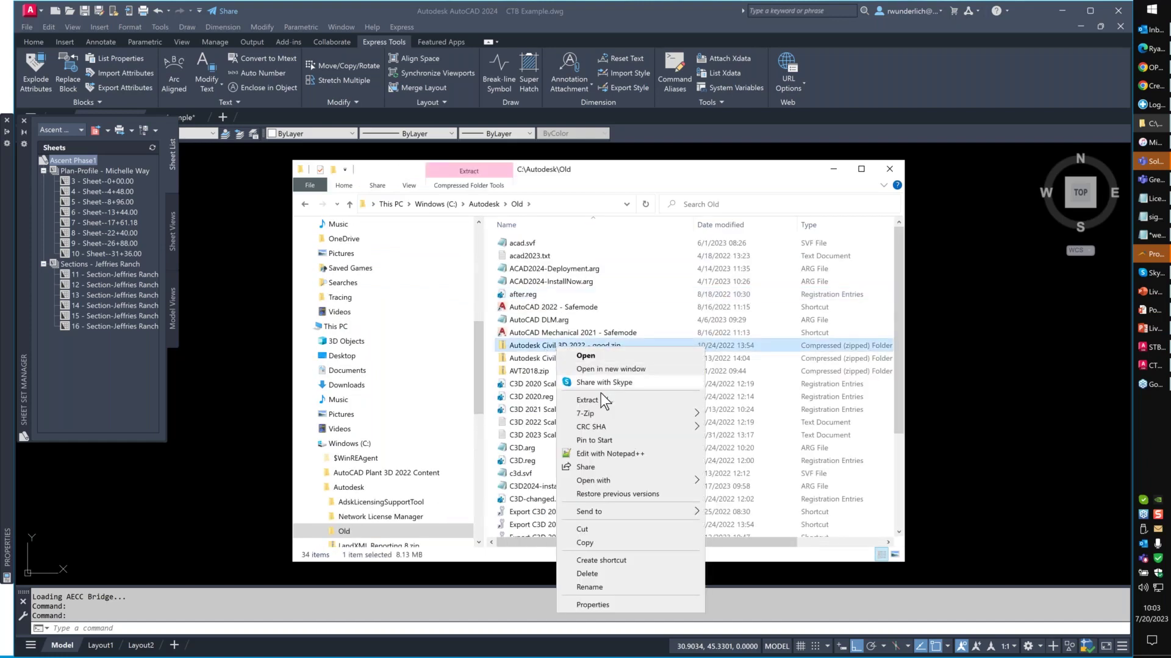
mouse_move(601, 415)
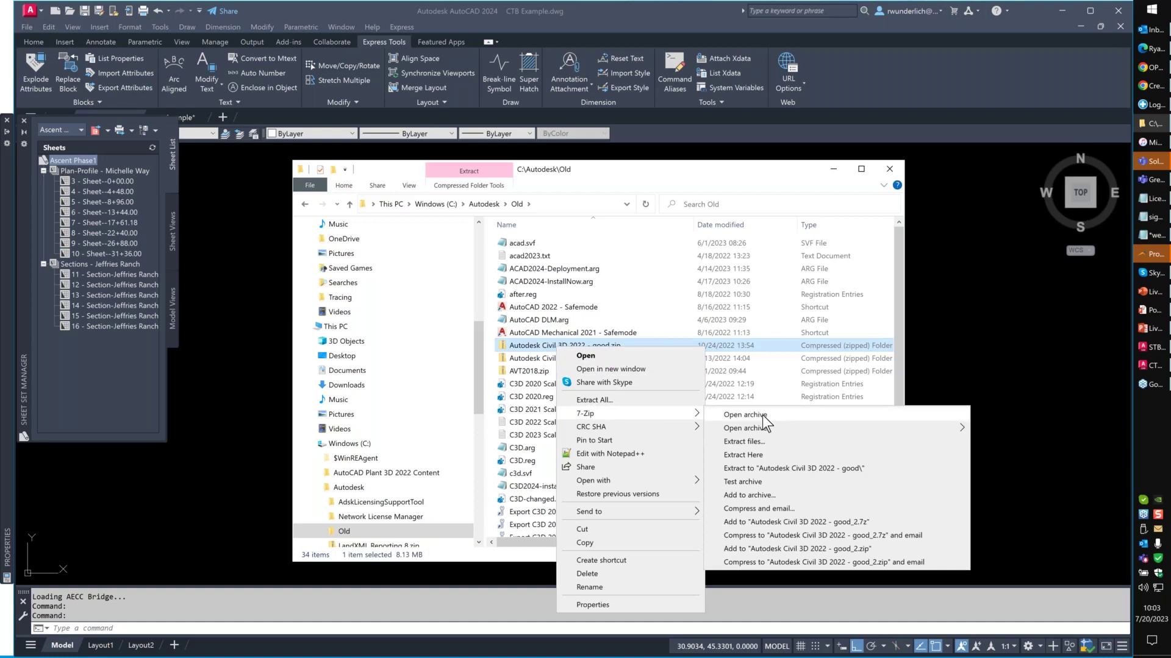
click(763, 417)
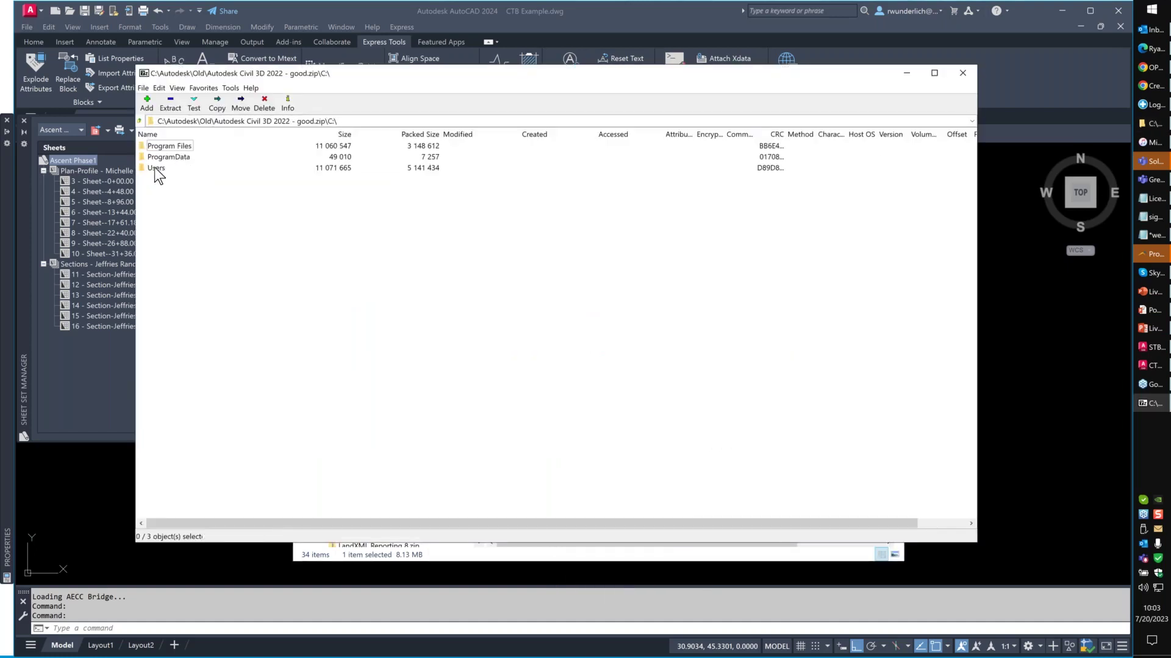
Browse the archive's Users folder down to AppData\Roaming\Autodesk\C3D 2022\enu\support.
double_click(156, 169)
double_click(163, 146)
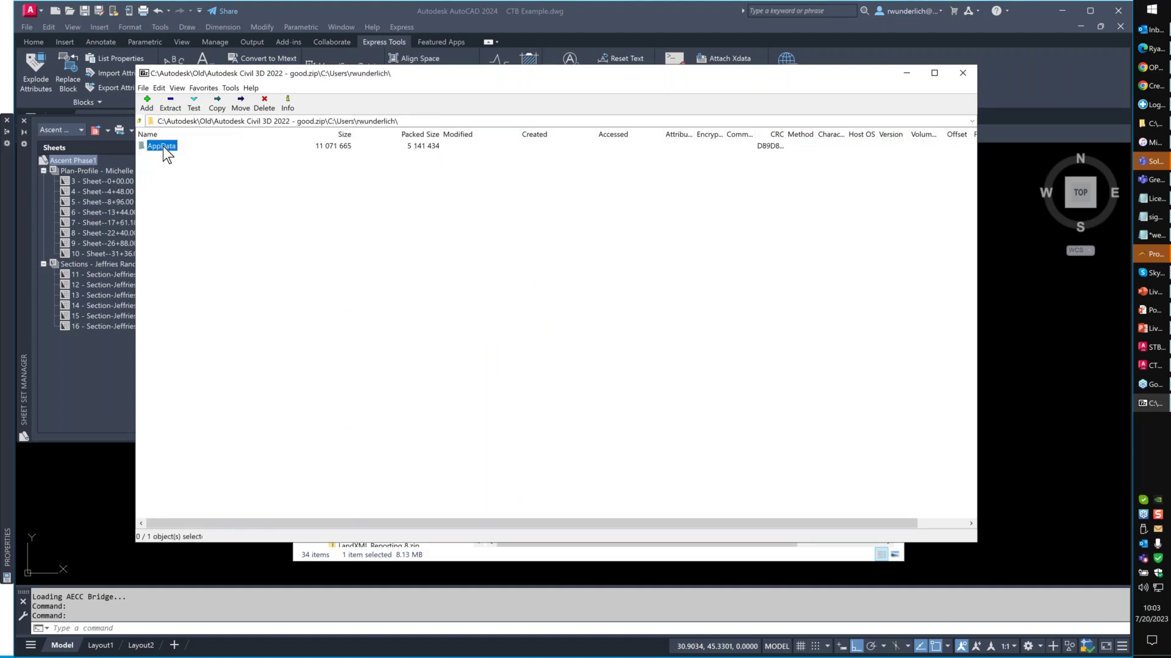
double_click(163, 147)
double_click(166, 148)
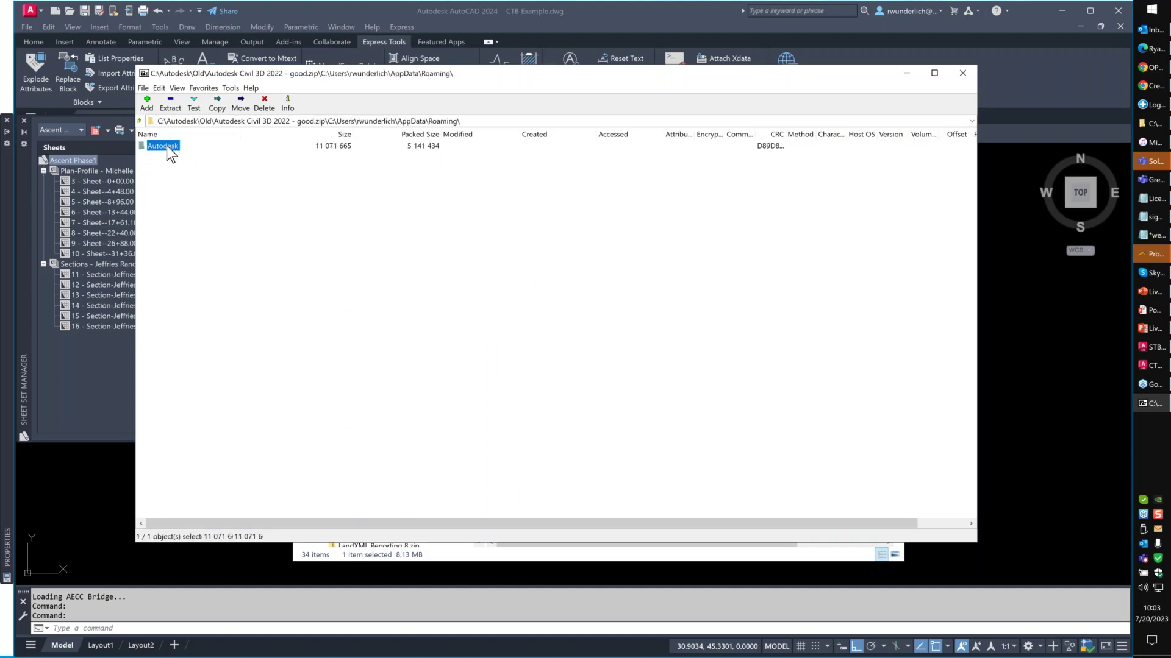
double_click(166, 147)
double_click(158, 147)
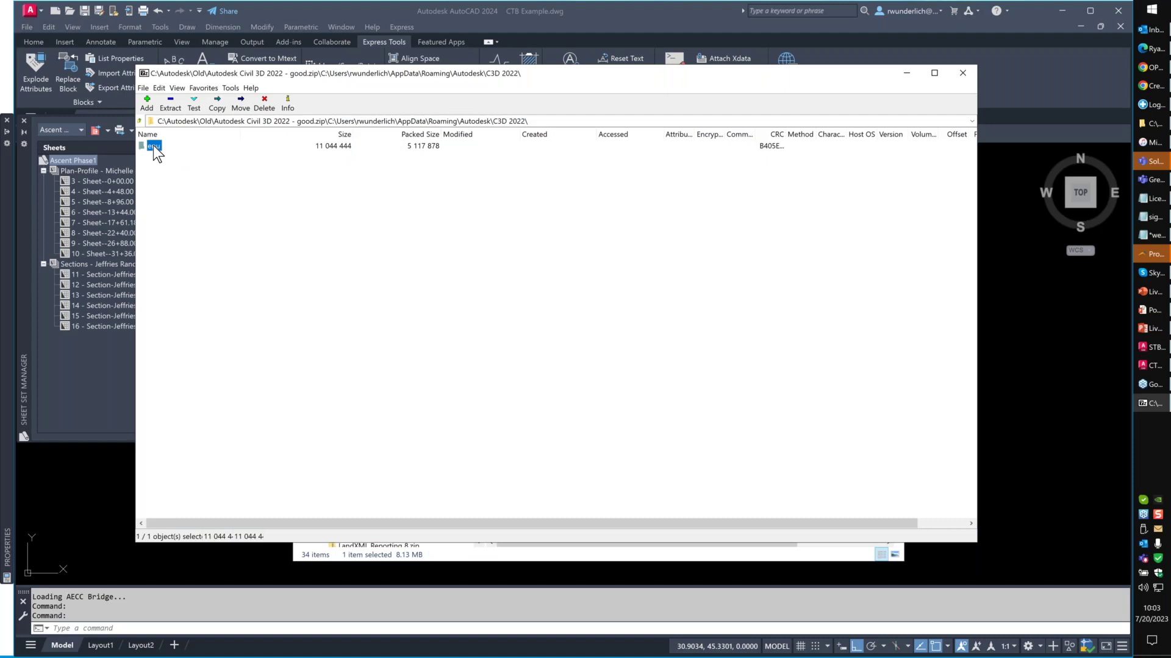
double_click(153, 147)
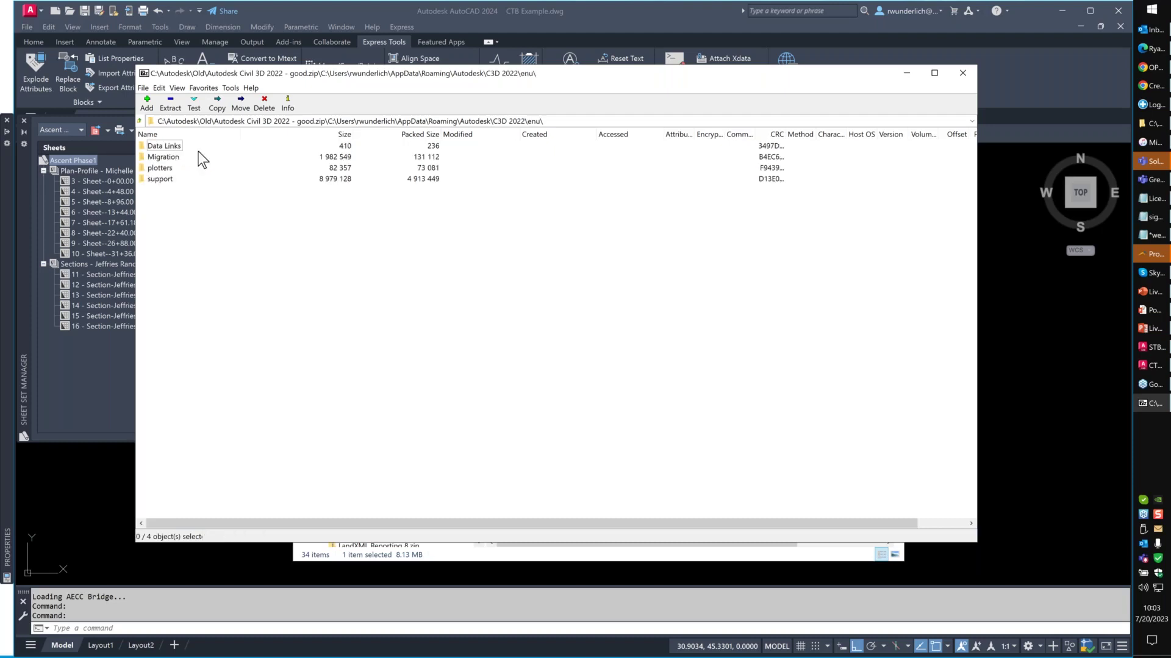
double_click(163, 179)
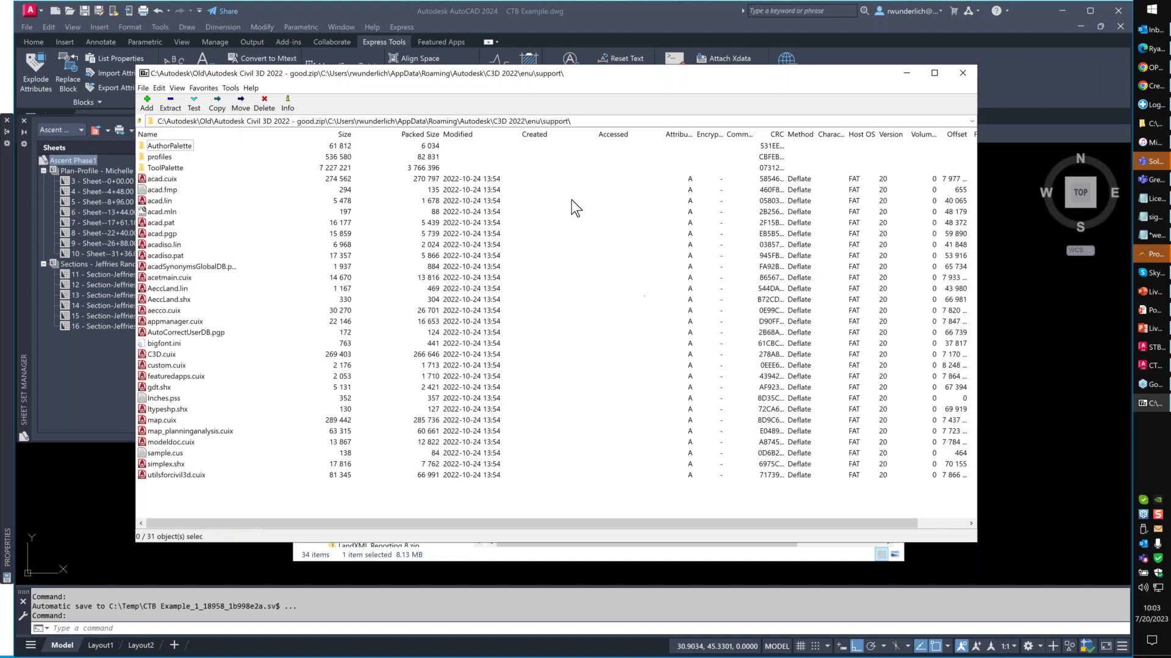
Point out the acad.cuix and acad.pgp files in the archived support folder, and close the archive window.
click(166, 182)
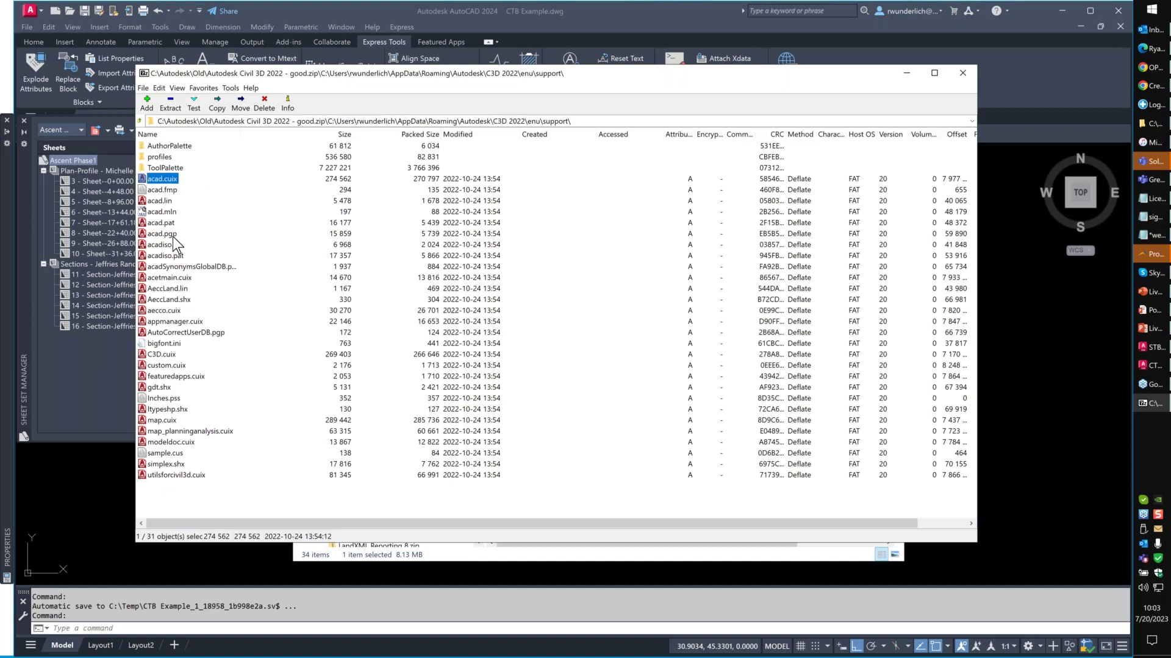
click(164, 234)
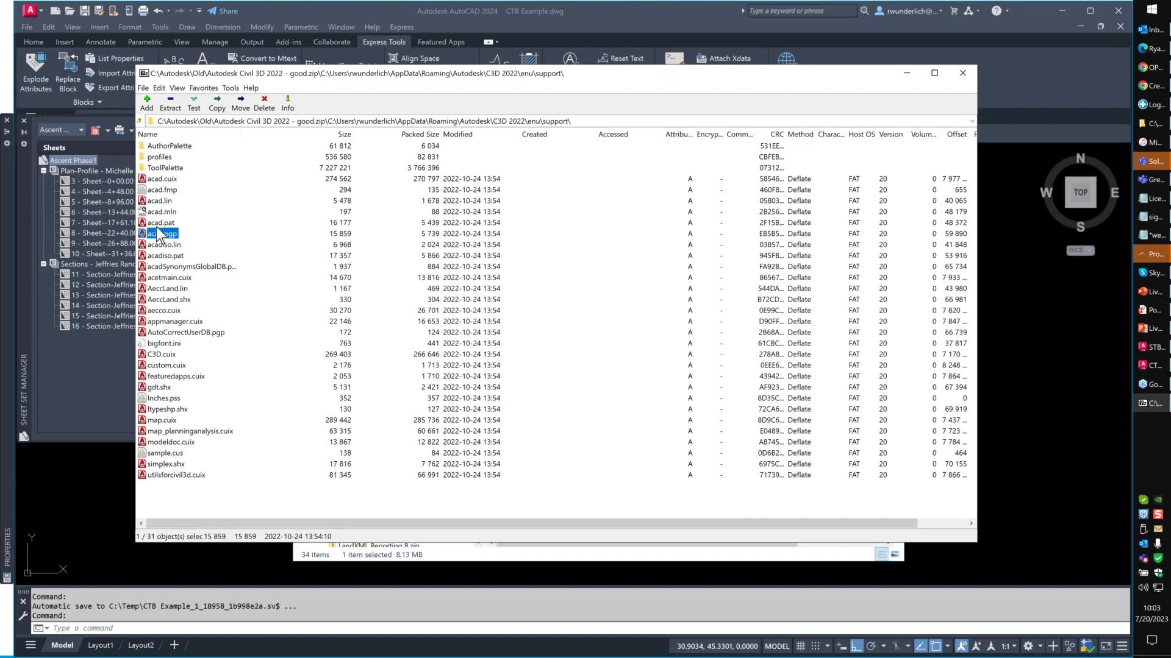
click(959, 80)
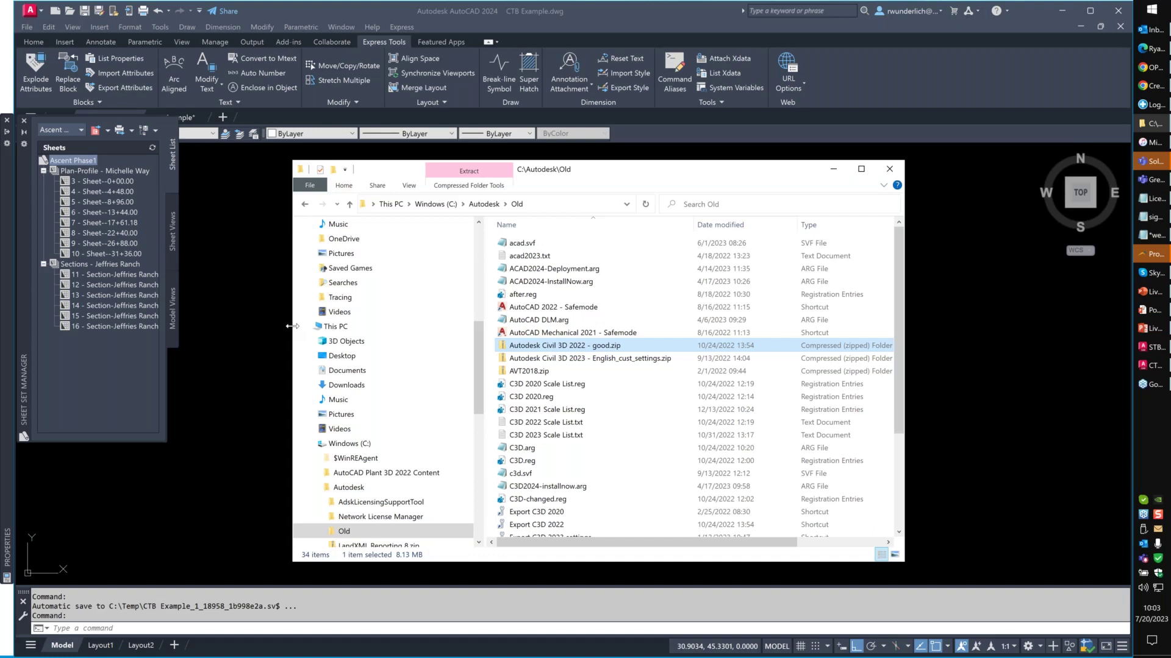
Return to the CTB Example drawing in AutoCAD and open the Options dialog to view the available profiles.
click(307, 91)
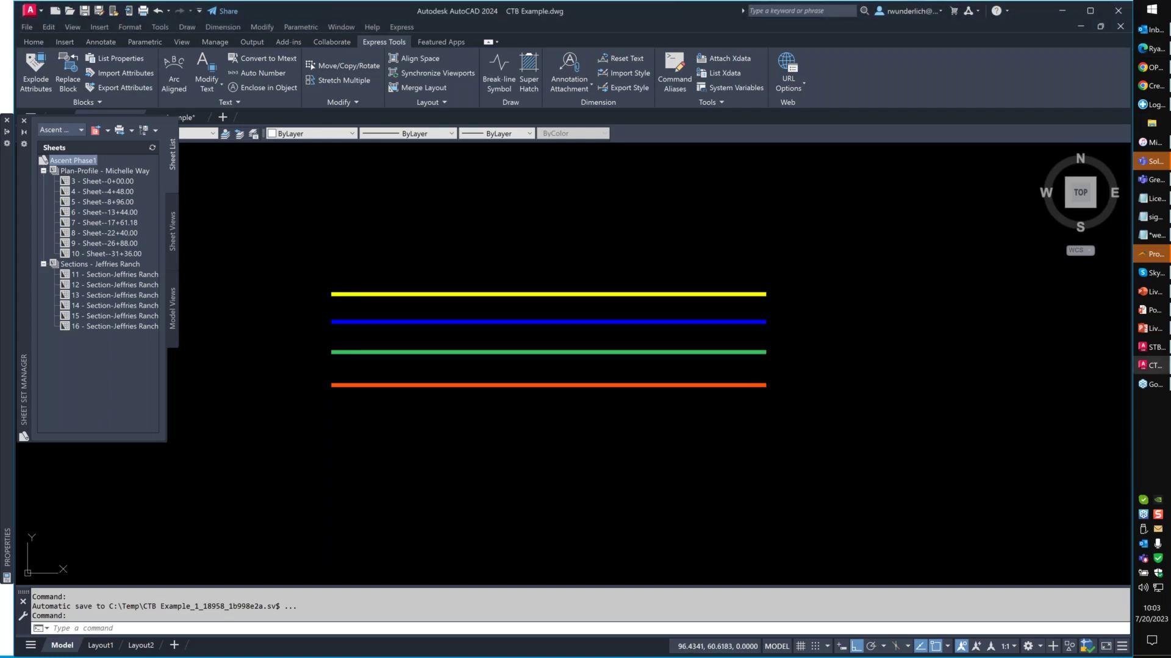
text(options)
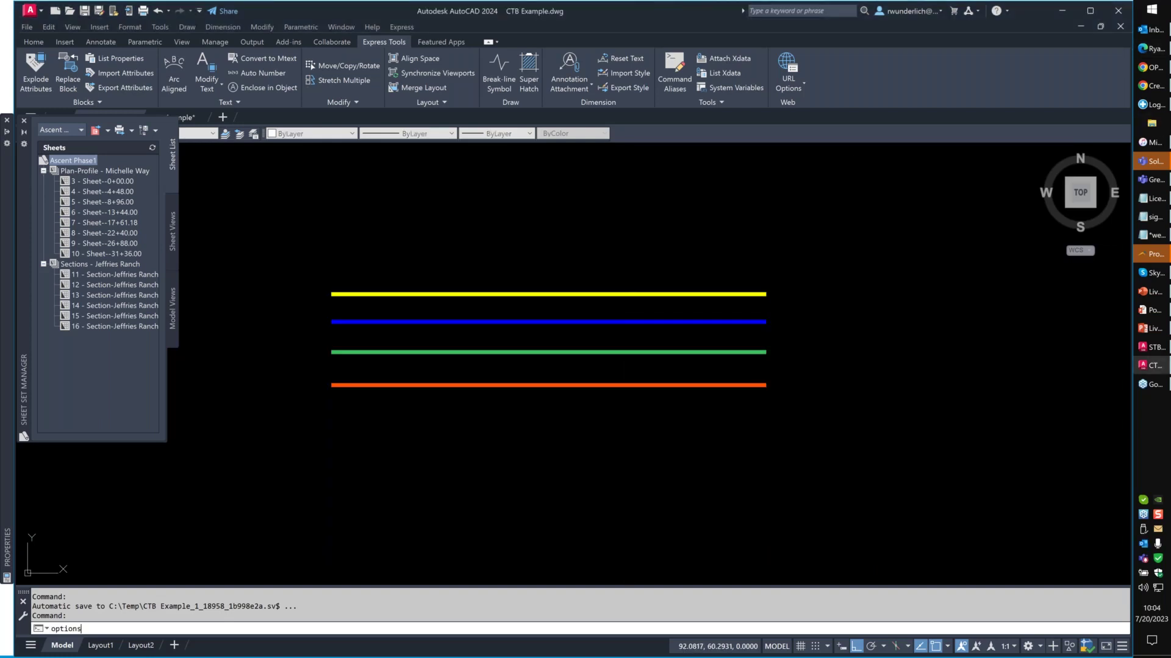
key(Return)
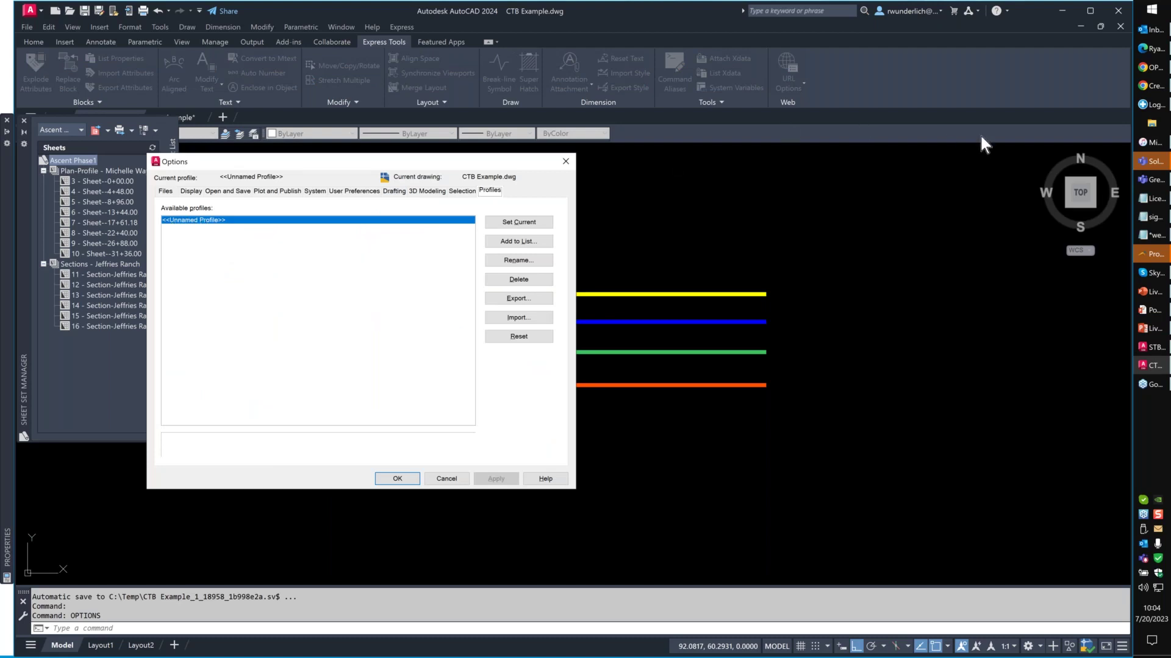
Launch the Windows Registry Editor with regedit and move its window fully into view over the drawing.
click(1143, 18)
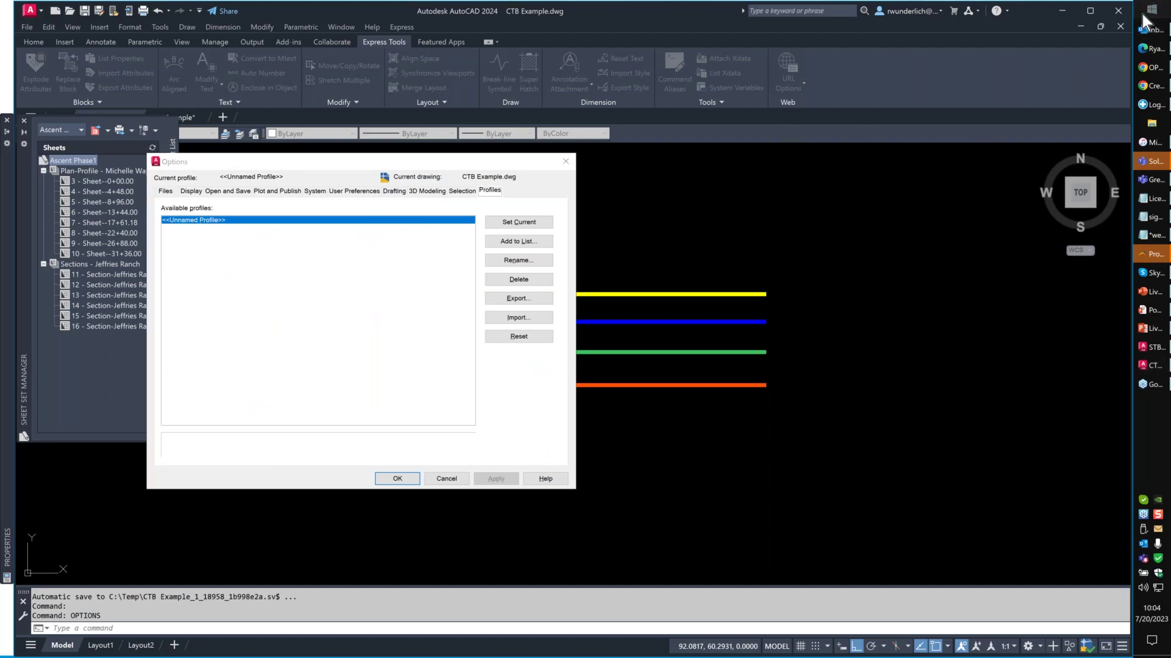
text(regedit)
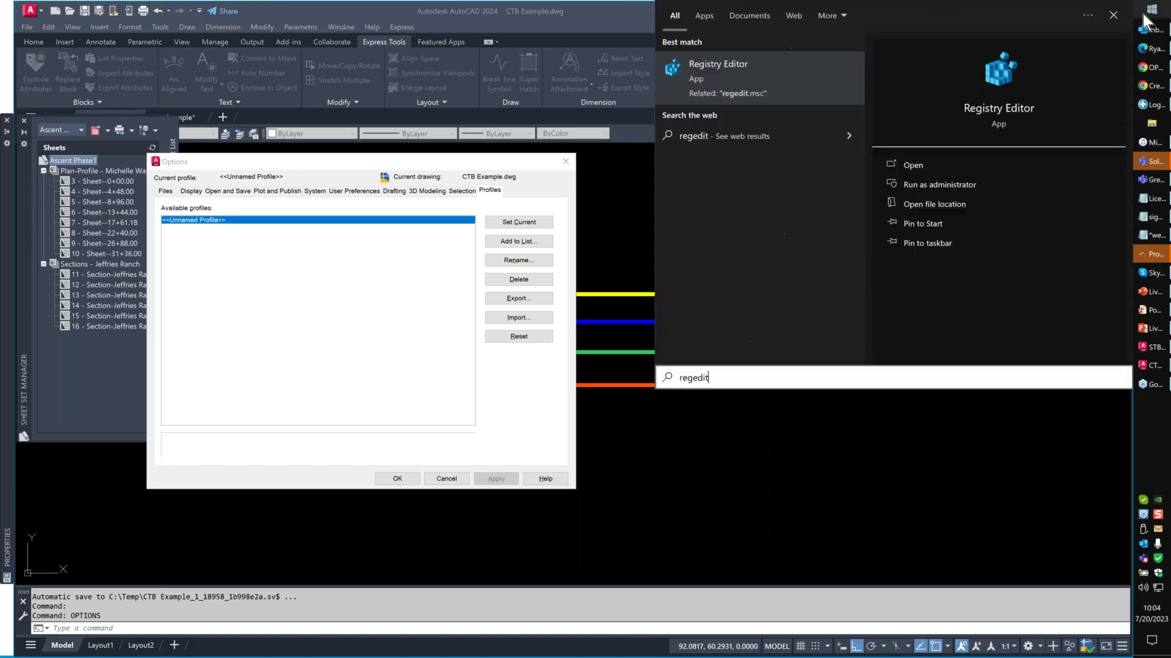
key(Return)
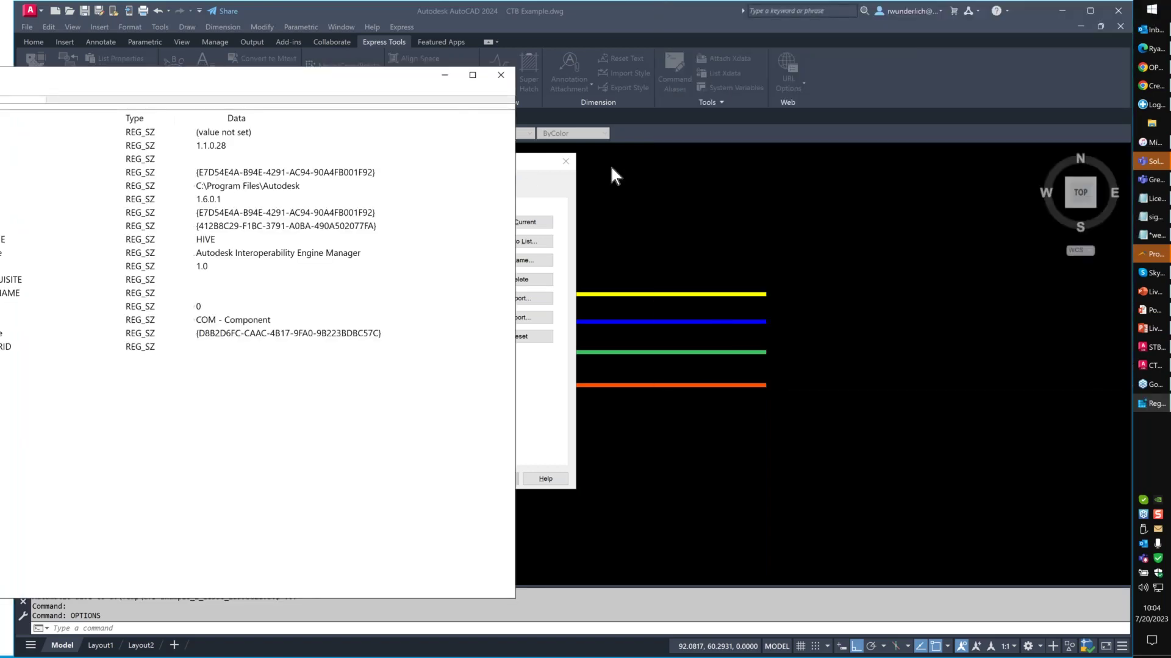
drag(68, 80, 624, 74)
drag(486, 498, 476, 116)
Collapse HKEY_LOCAL_MACHINE and expand HKEY_CURRENT_USER\SOFTWARE\Autodesk\AutoCAD down to its R24.3 key.
click(154, 149)
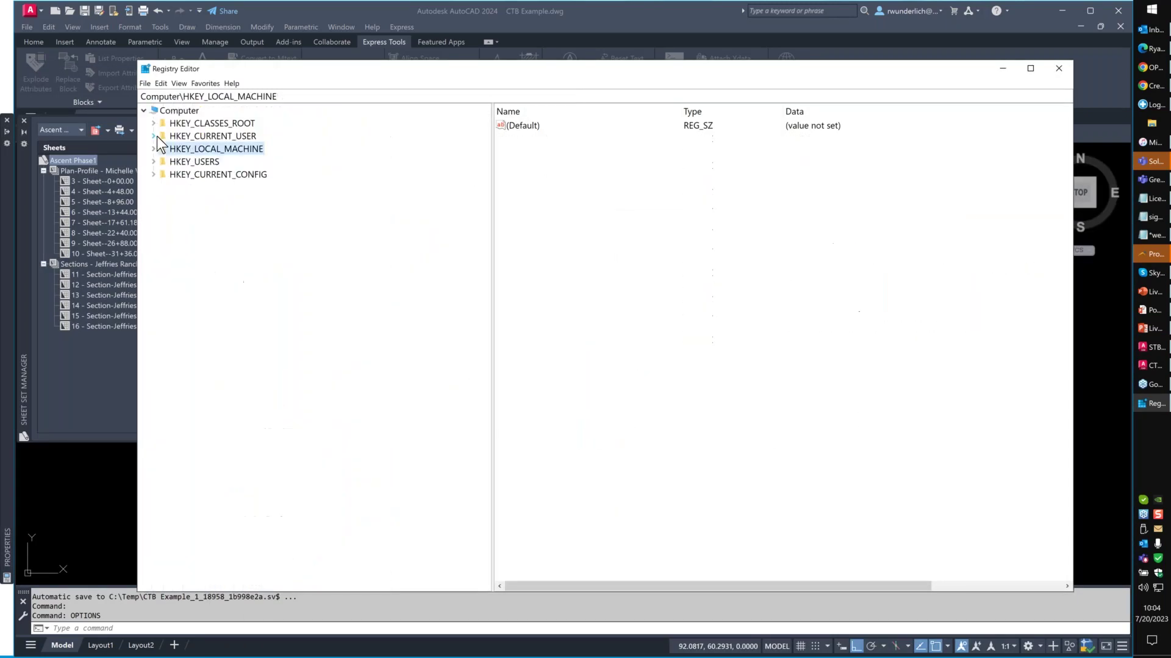
click(155, 138)
scroll(168, 323, down, 5)
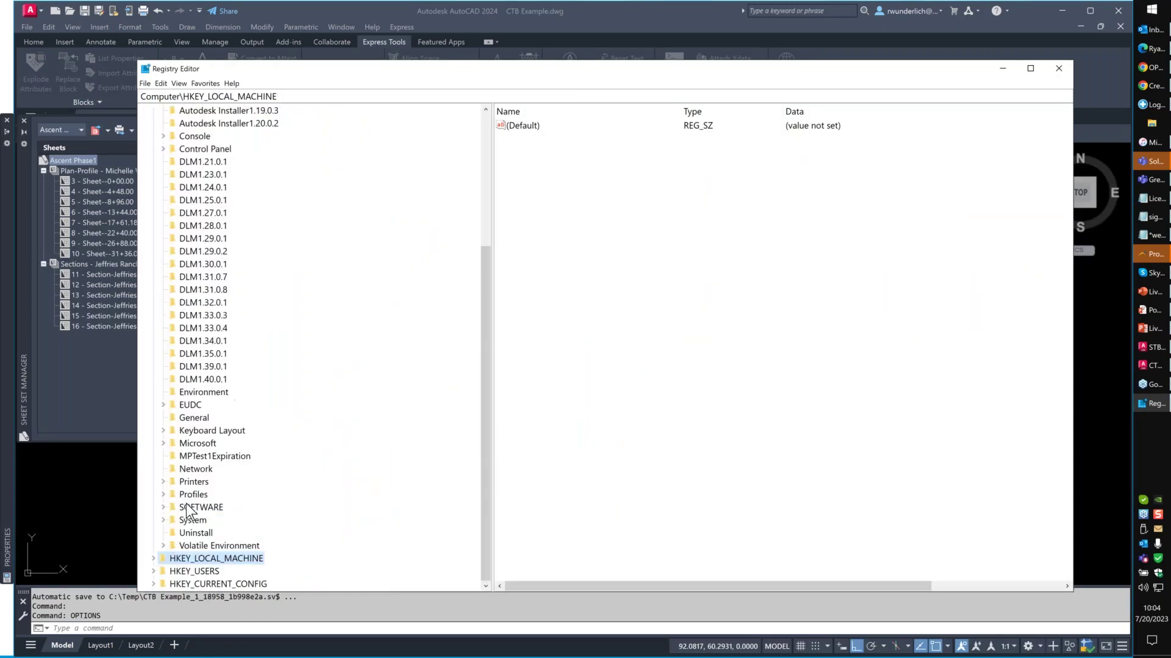
click(163, 508)
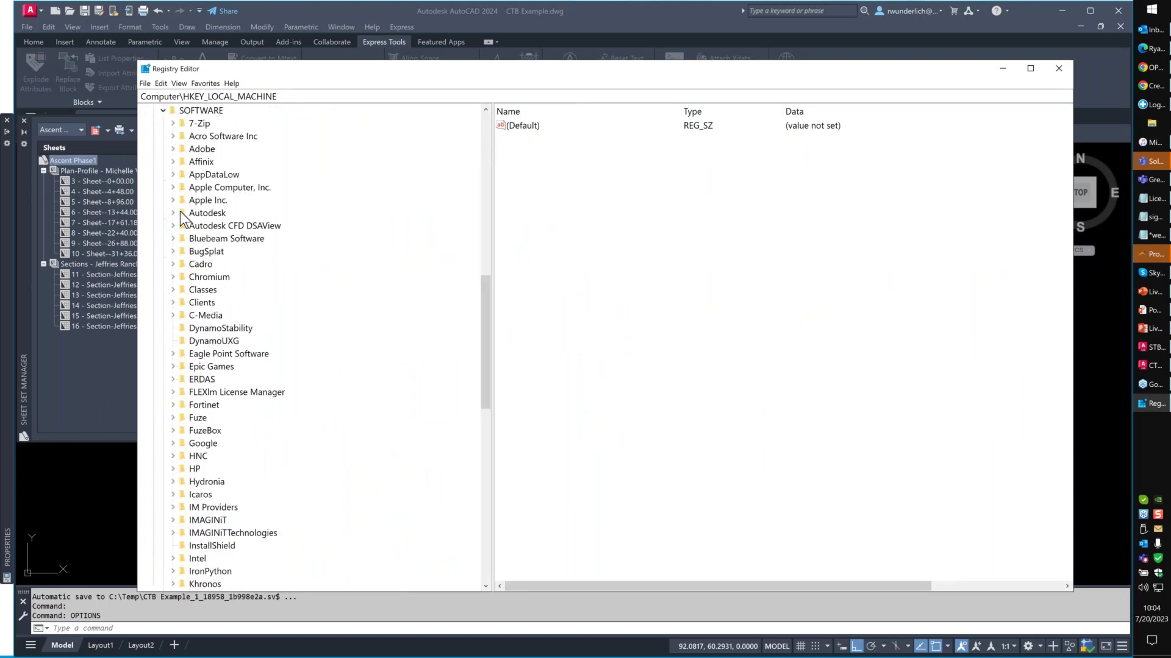
click(171, 213)
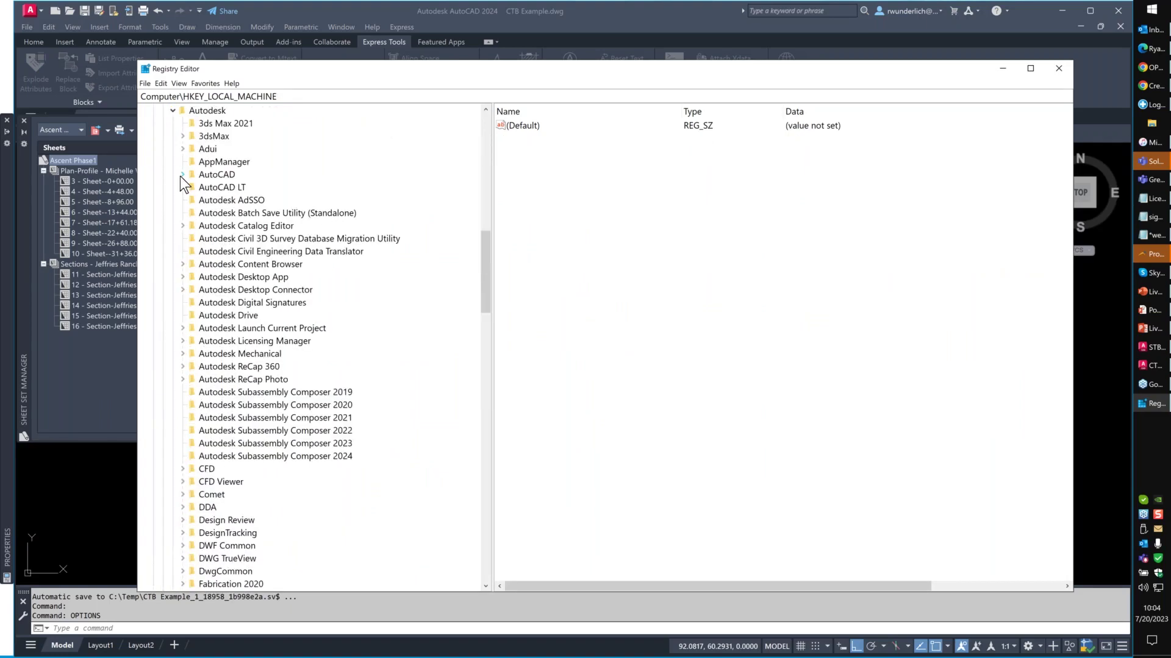
click(182, 175)
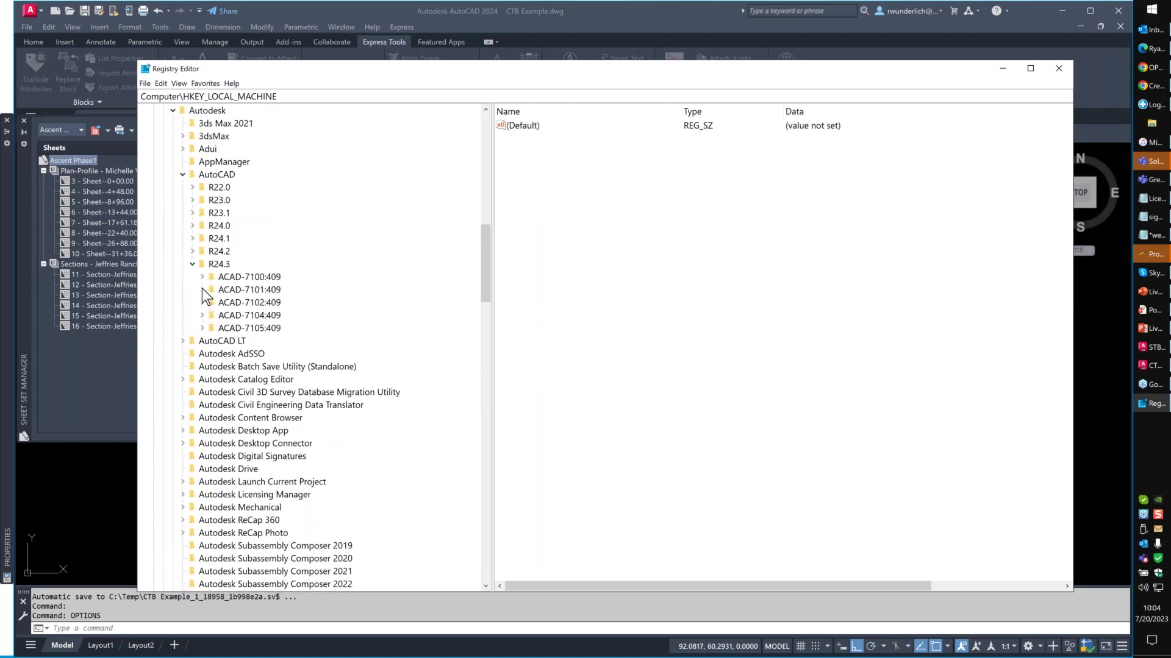
Expand ACAD-7101:409 and its Profiles key, then select and expand the <<Unnamed Profile>> key.
click(203, 288)
scroll(215, 367, down, 4)
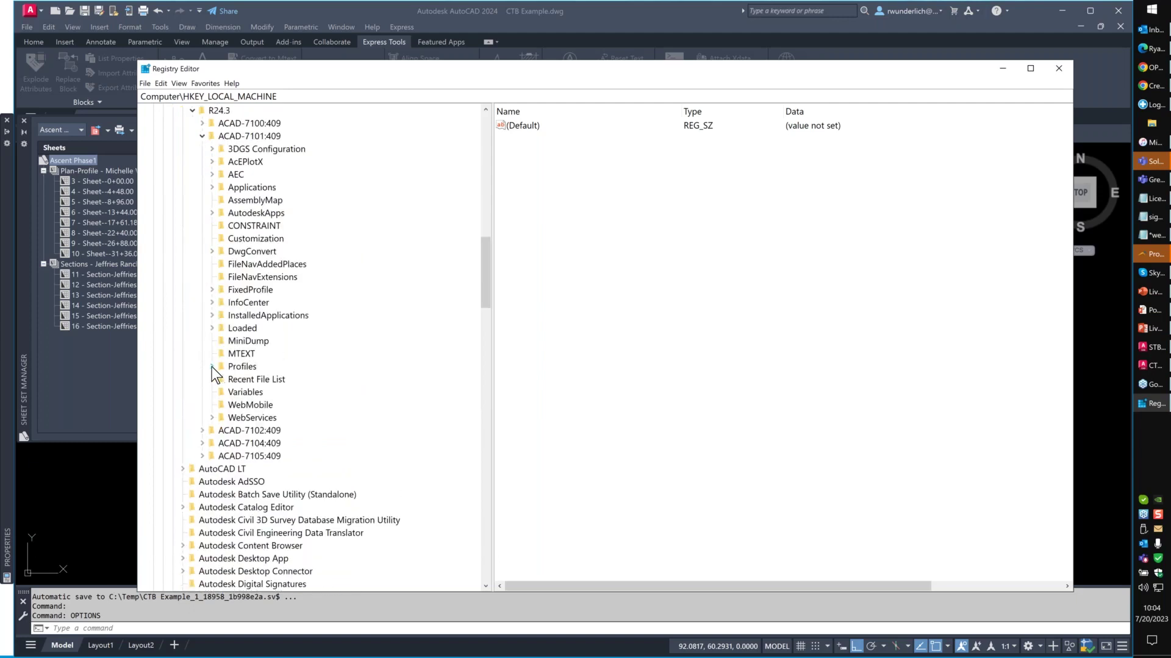
click(211, 367)
click(281, 379)
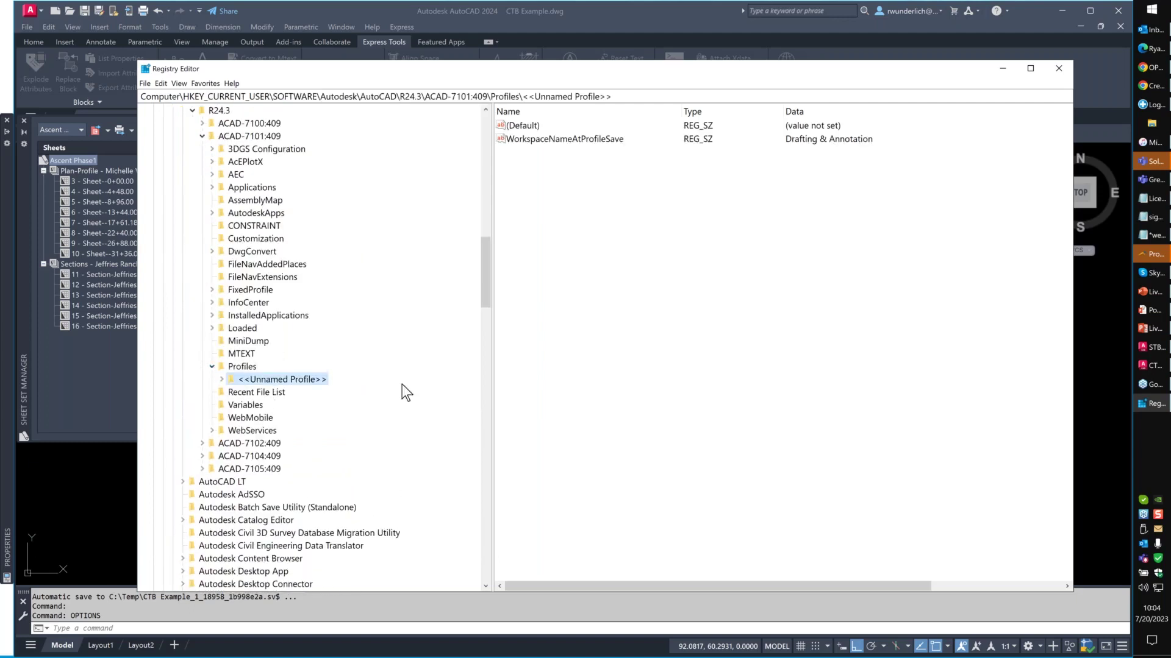
click(222, 379)
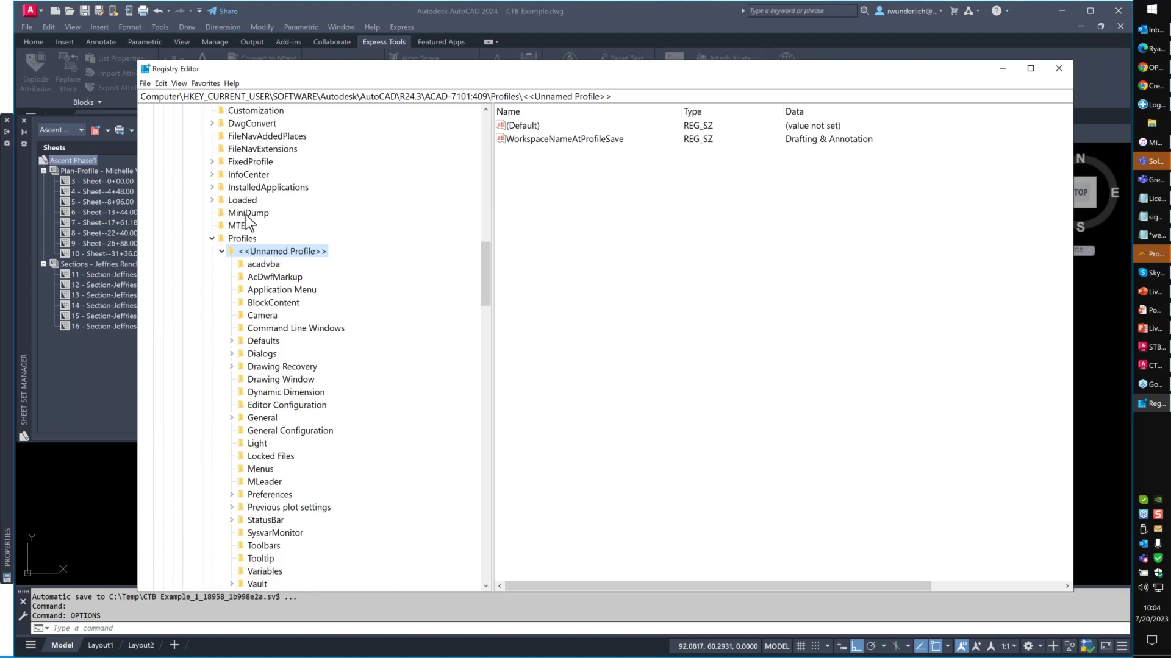
Examine the subkeys stored under <<Unnamed Profile>> and the values in the Variables key of ACAD-7101:409.
scroll(248, 219, up, 4)
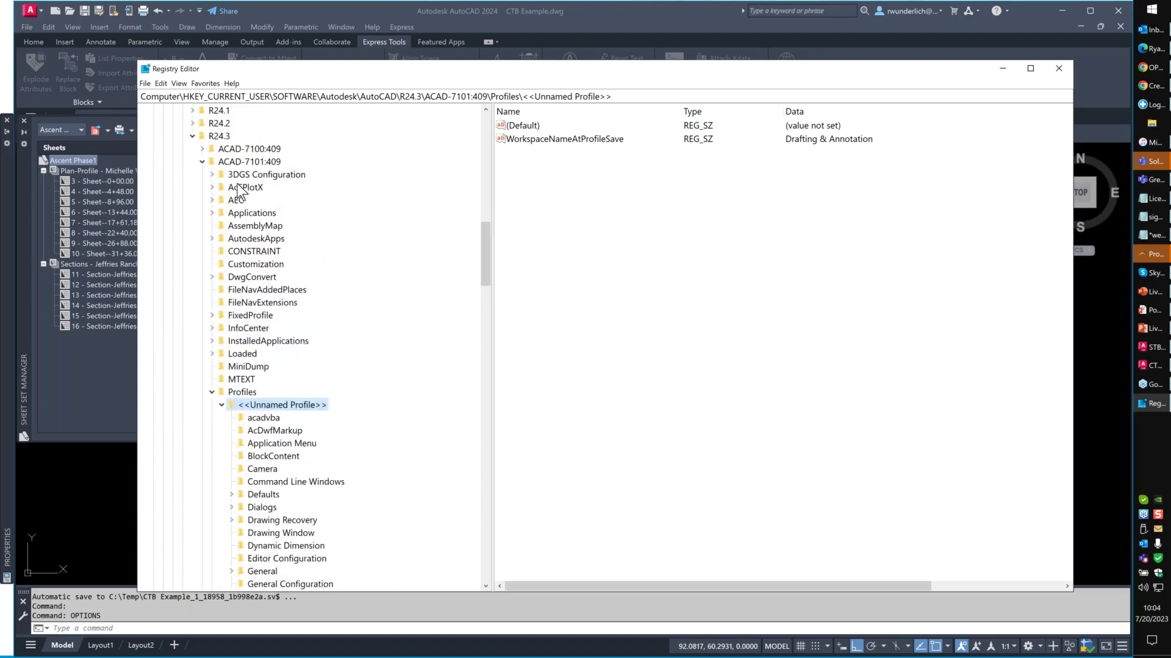
scroll(240, 283, down, 6)
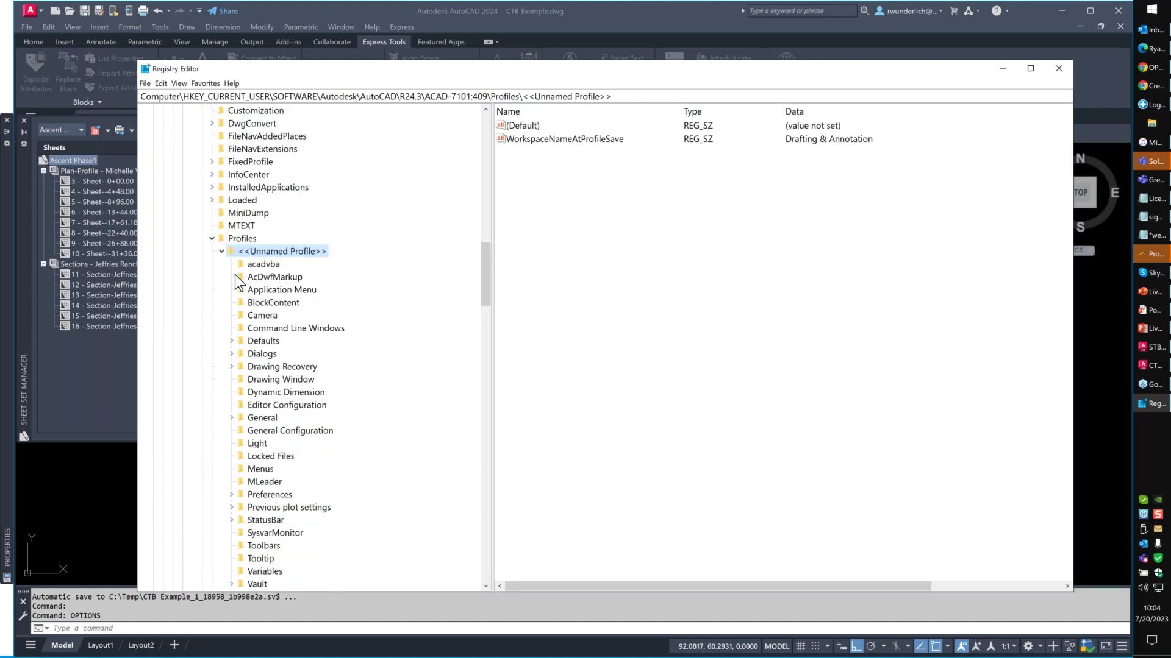
scroll(240, 288, down, 6)
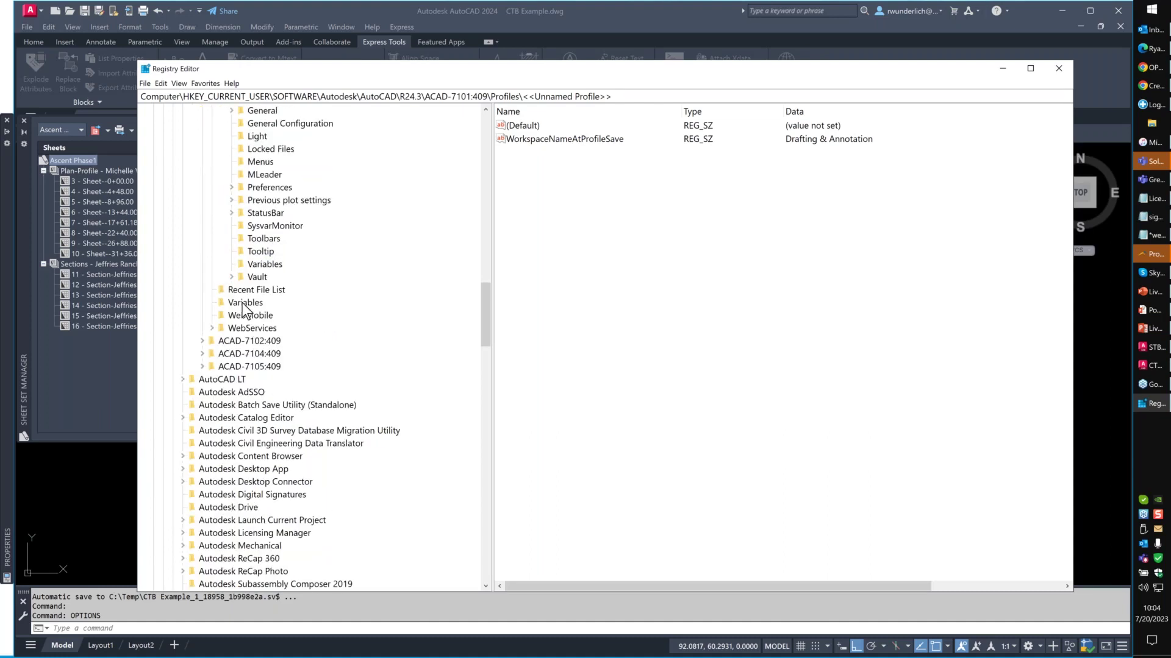
click(244, 303)
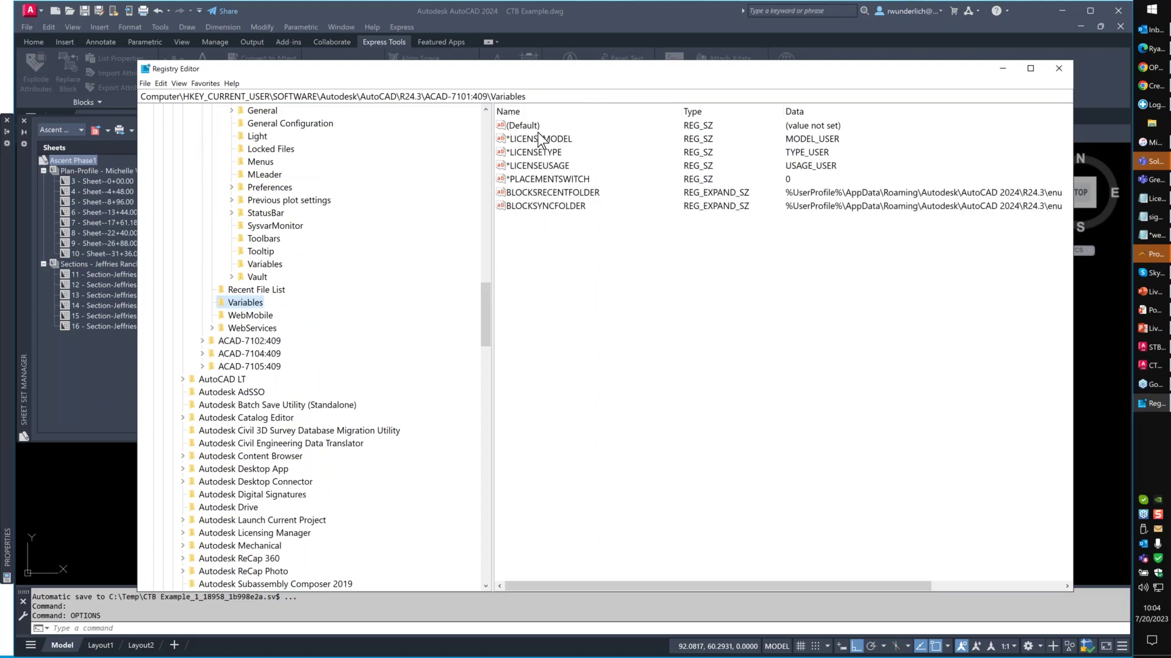
scroll(297, 294, up, 2)
scroll(298, 300, up, 2)
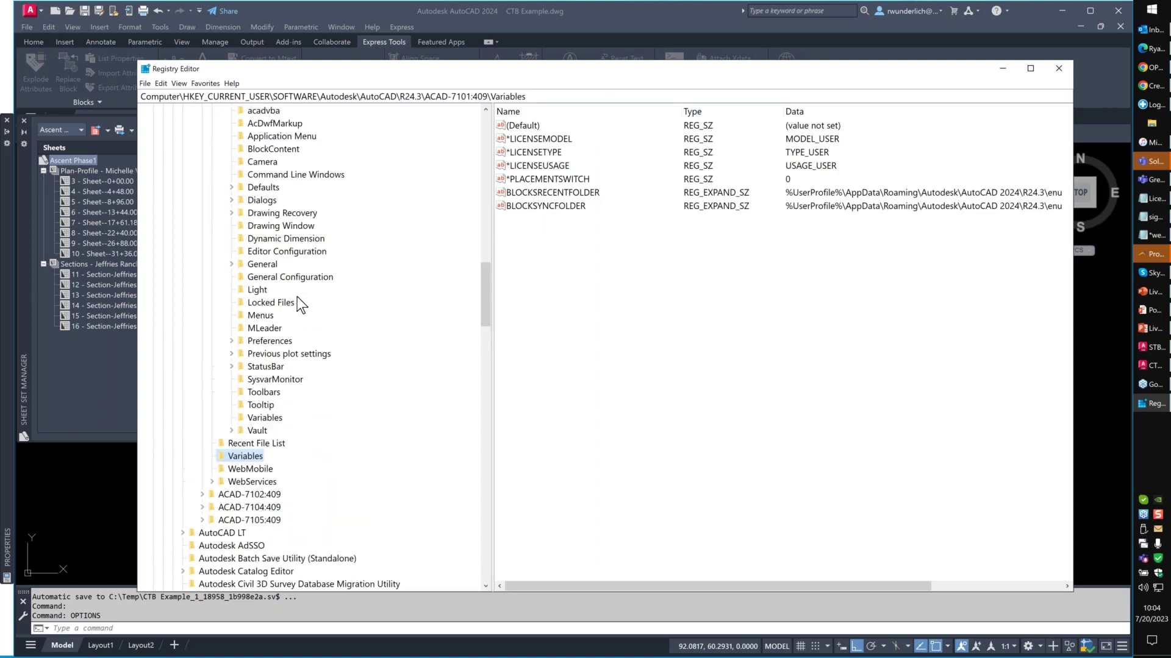
scroll(274, 255, up, 4)
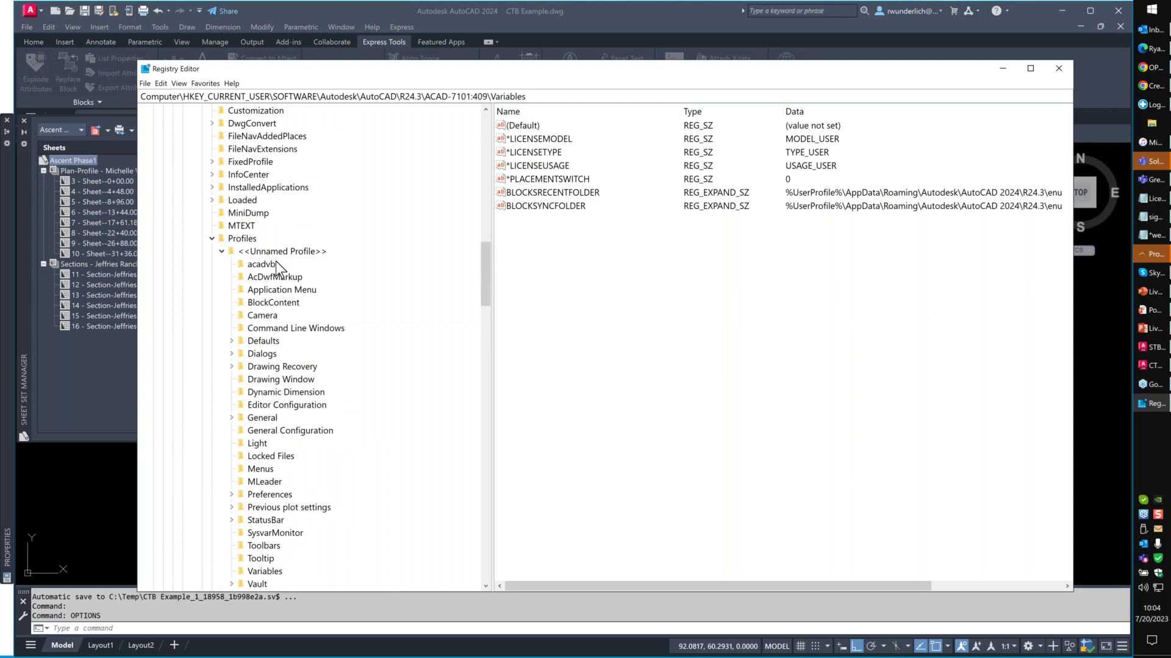
scroll(275, 262, down, 2)
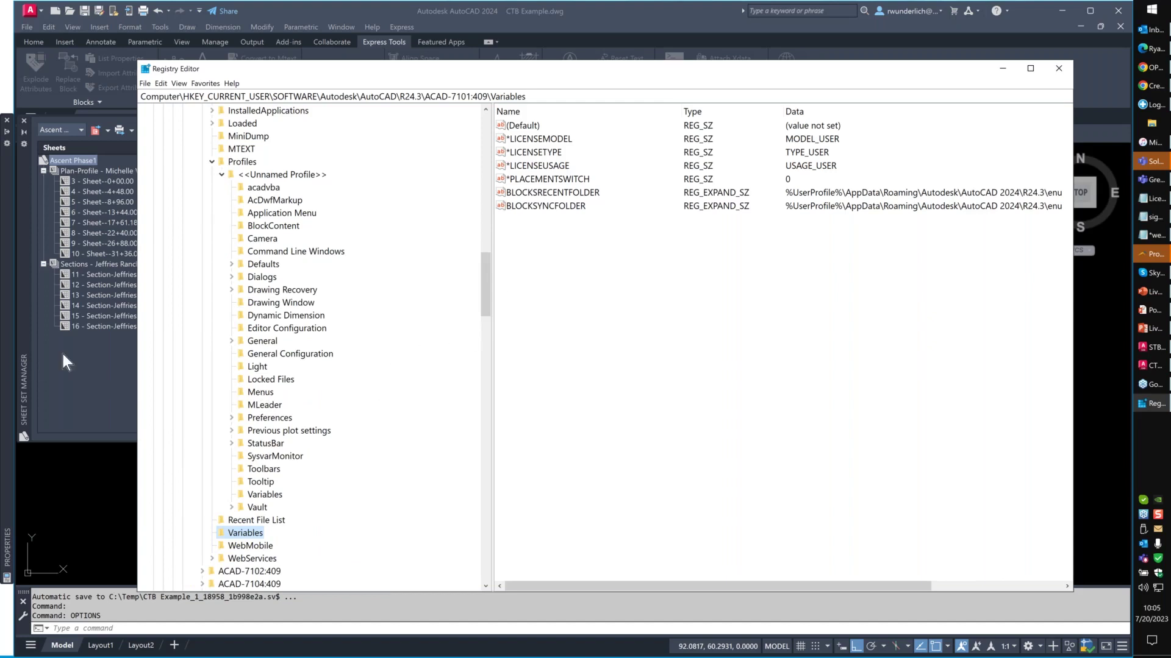
Close the Registry Editor and dismiss the Options dialog.
click(8, 247)
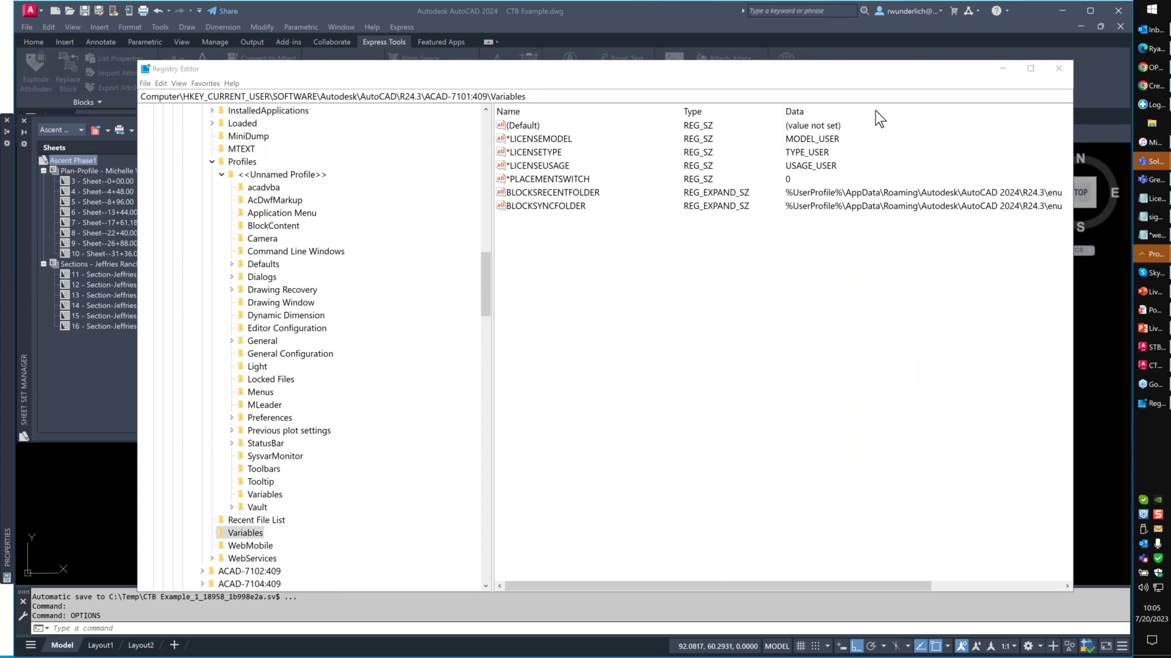
click(1056, 73)
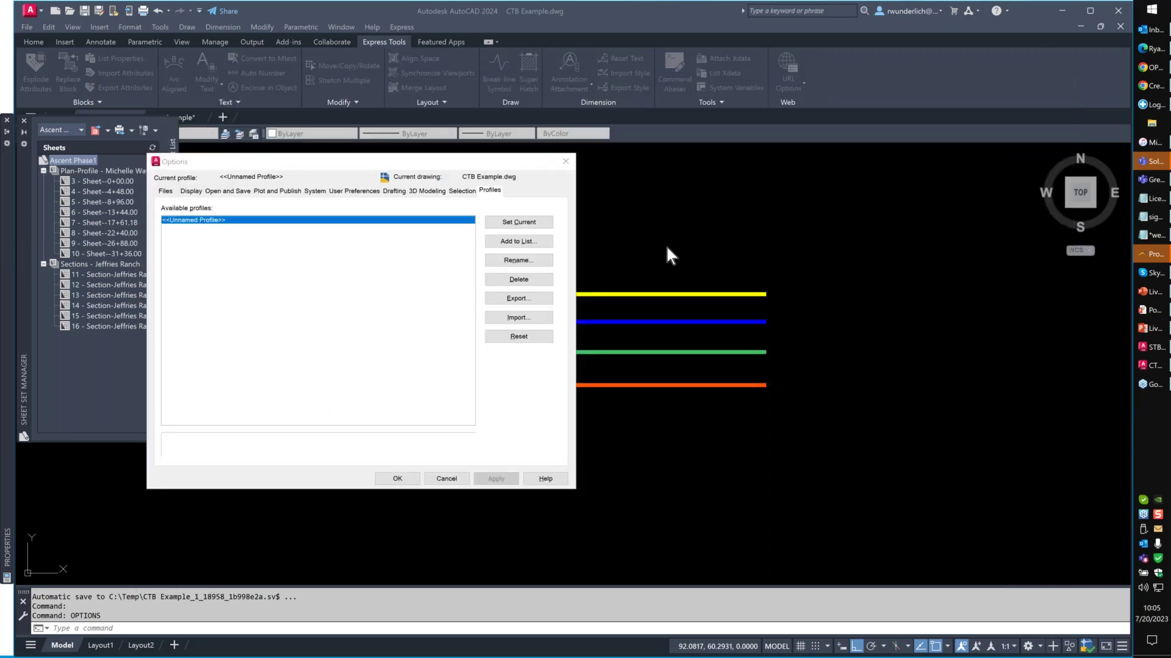
key(Escape)
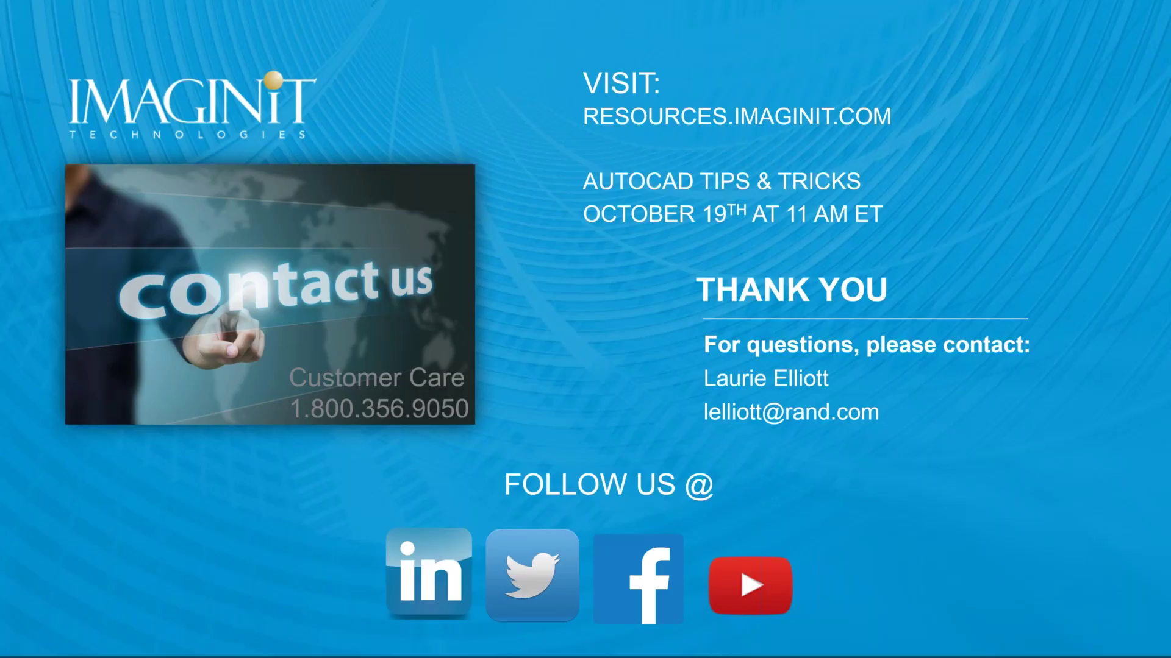